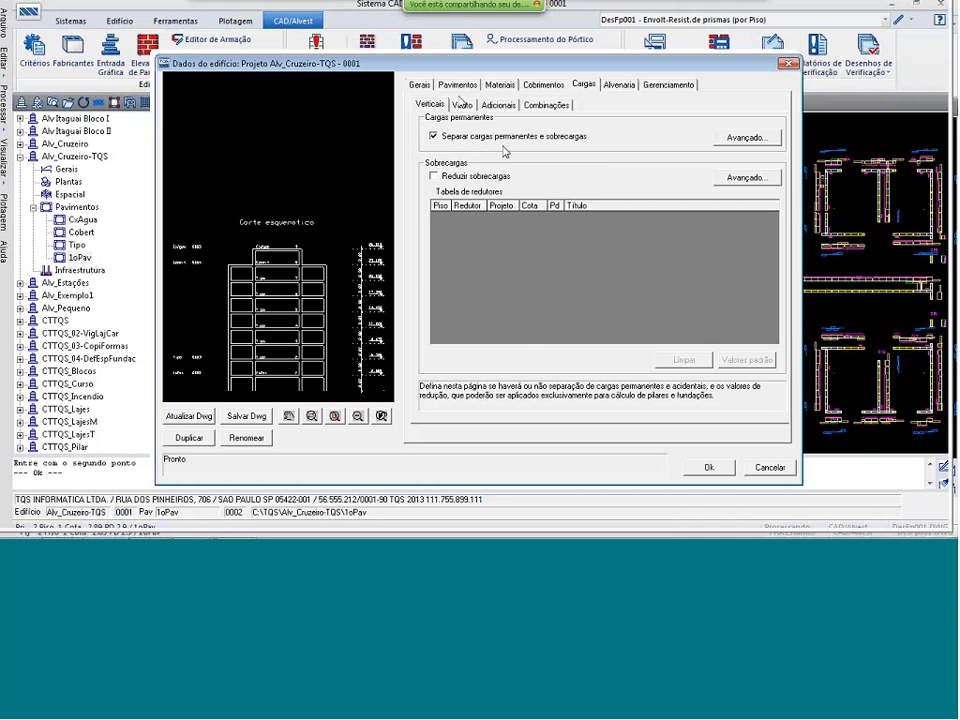
- Review the building's wind loads, then list the load combinations and examine the vertical and wind load cases before closing the listing
{"action": "left_click", "coordinate": [462, 105]}
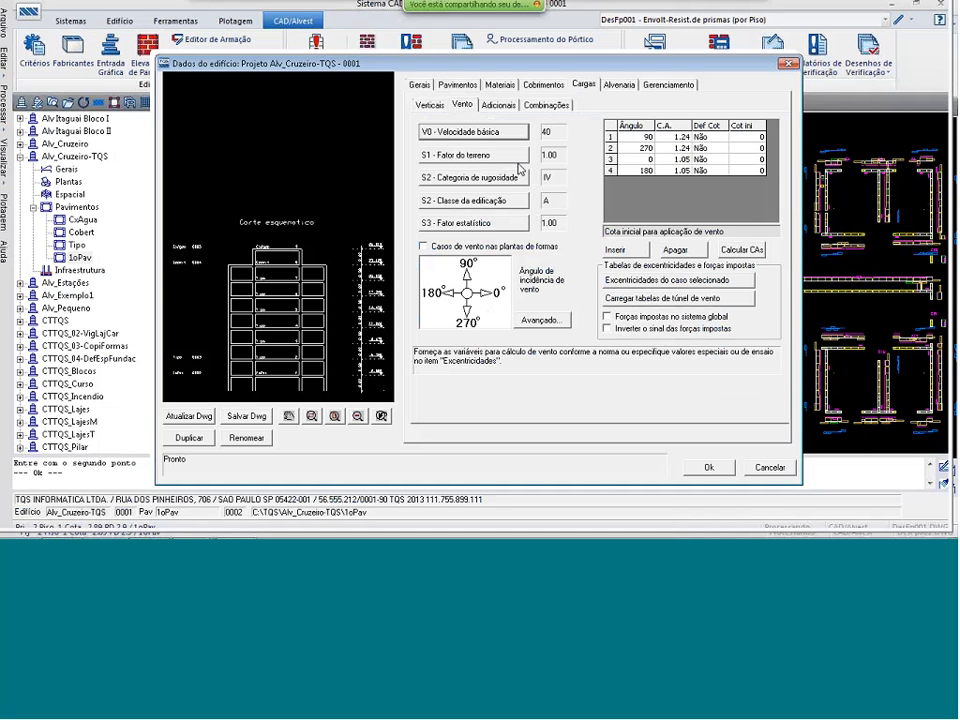
{"action": "left_click", "coordinate": [548, 104]}
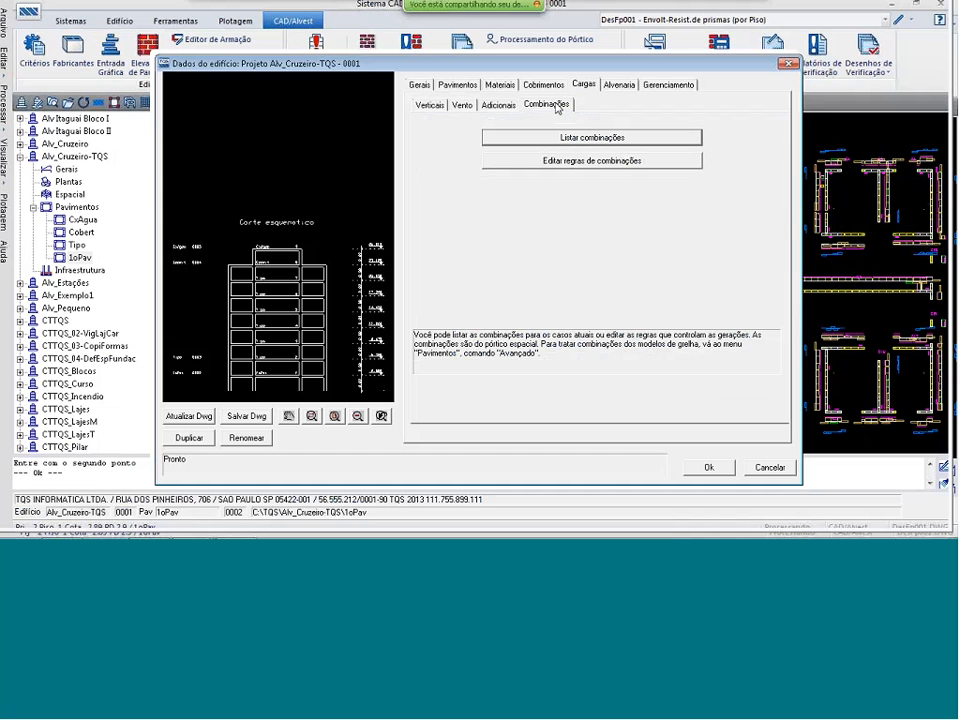
{"action": "left_click", "coordinate": [572, 137]}
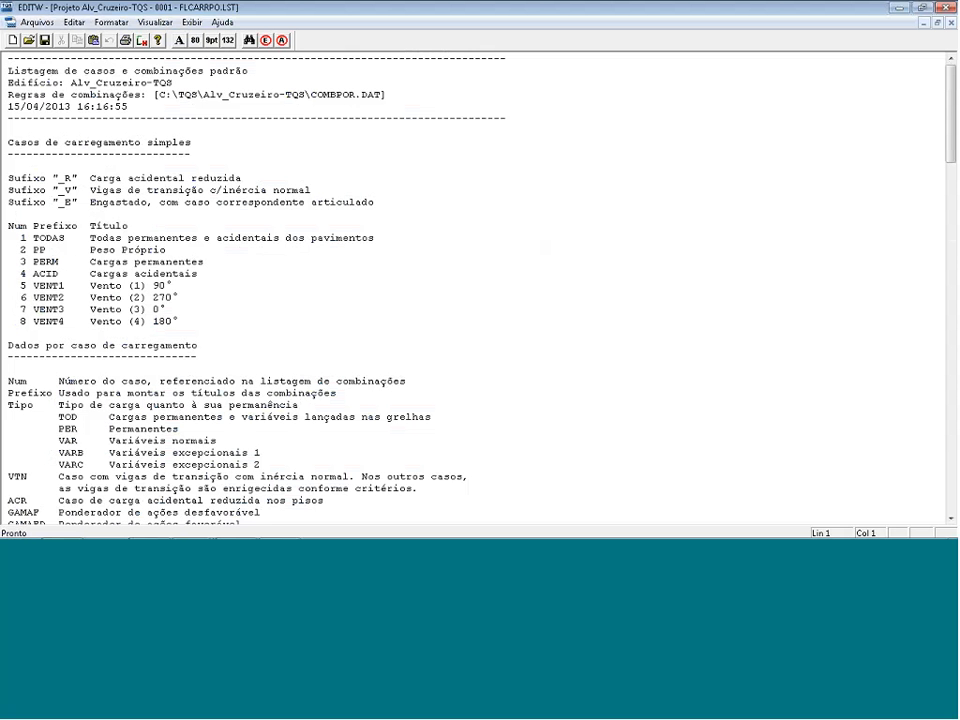
{"action": "left_click_drag", "start_coordinate": [10, 249], "coordinate": [192, 279]}
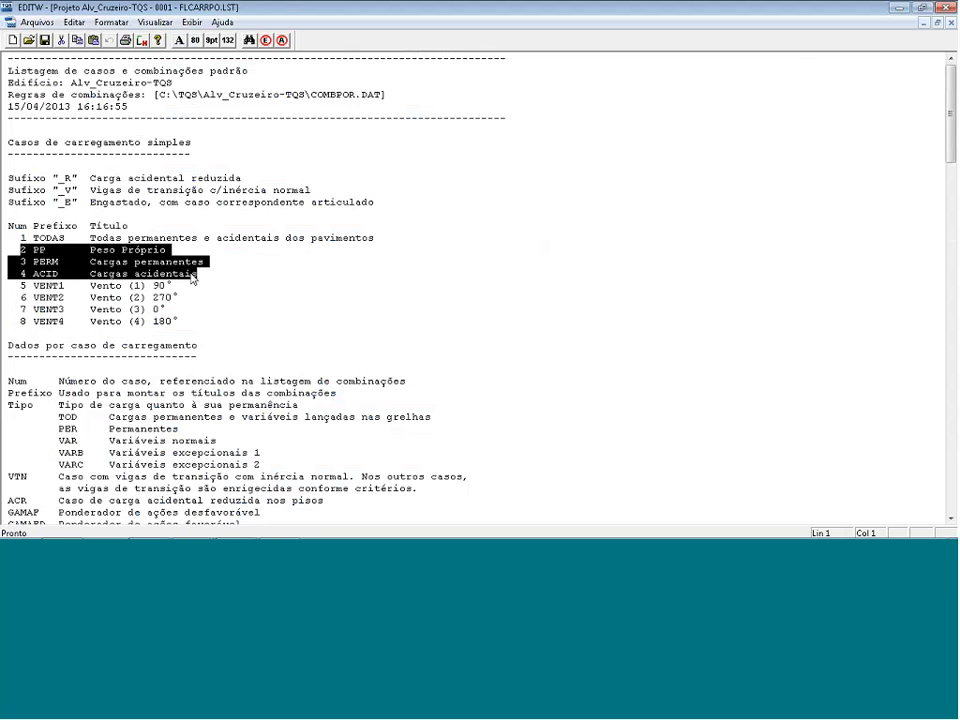
{"action": "key", "text": "alt+Tab"}
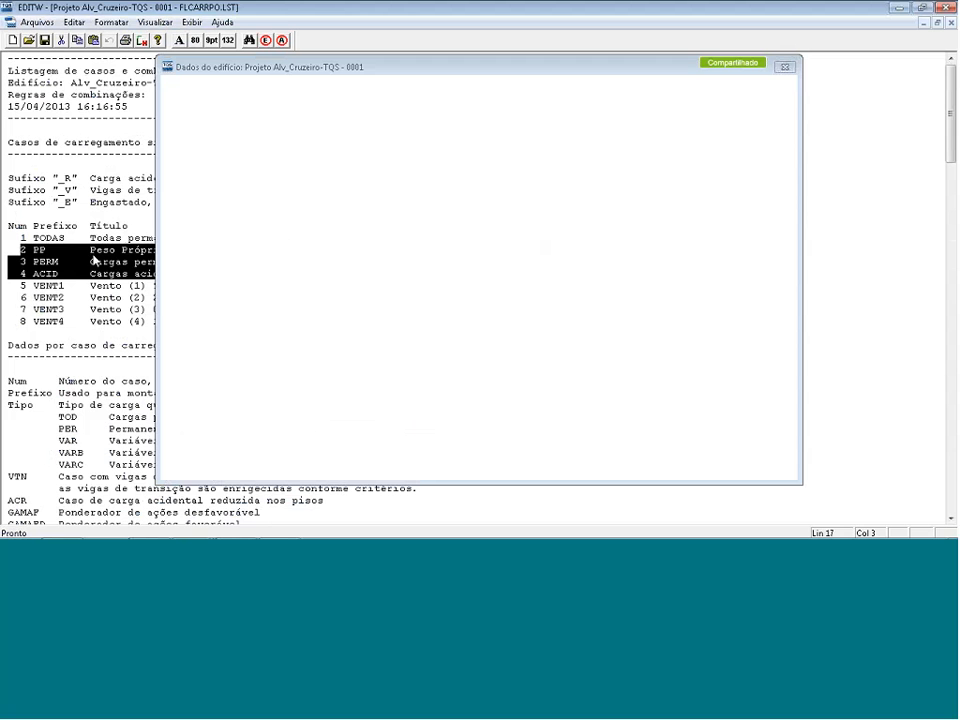
{"action": "left_click", "coordinate": [91, 251]}
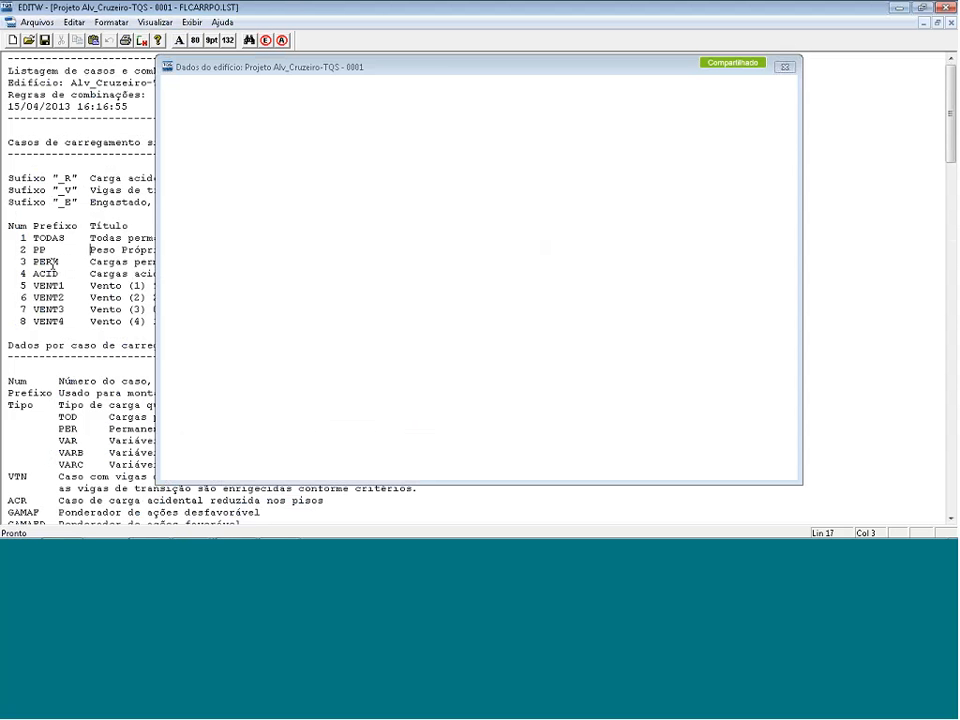
{"action": "left_click_drag", "start_coordinate": [20, 285], "coordinate": [73, 314]}
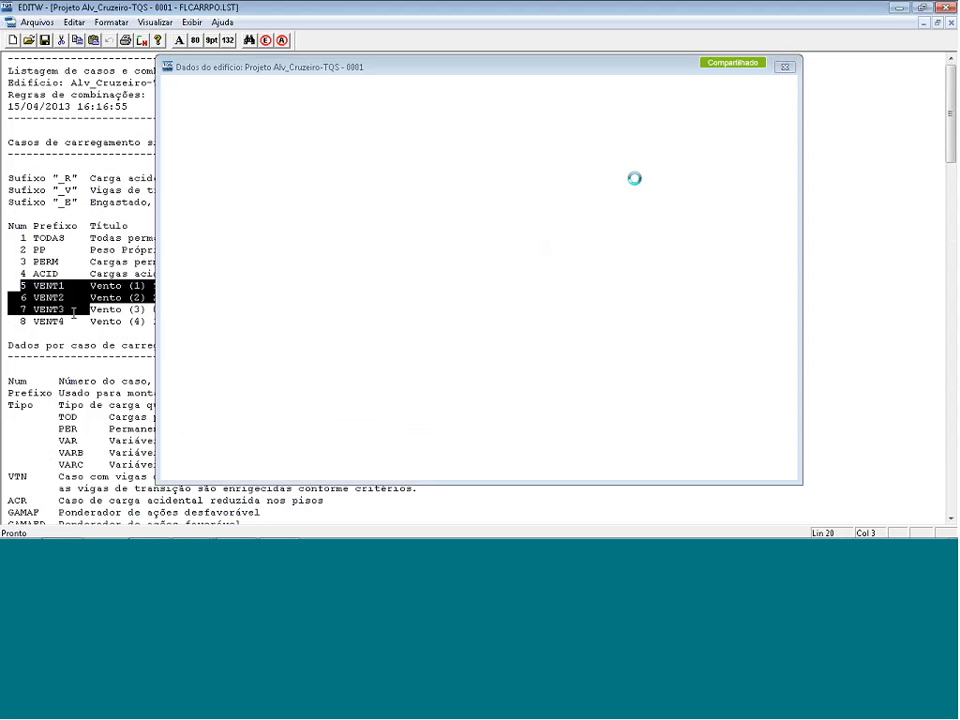
{"action": "left_click", "coordinate": [92, 321]}
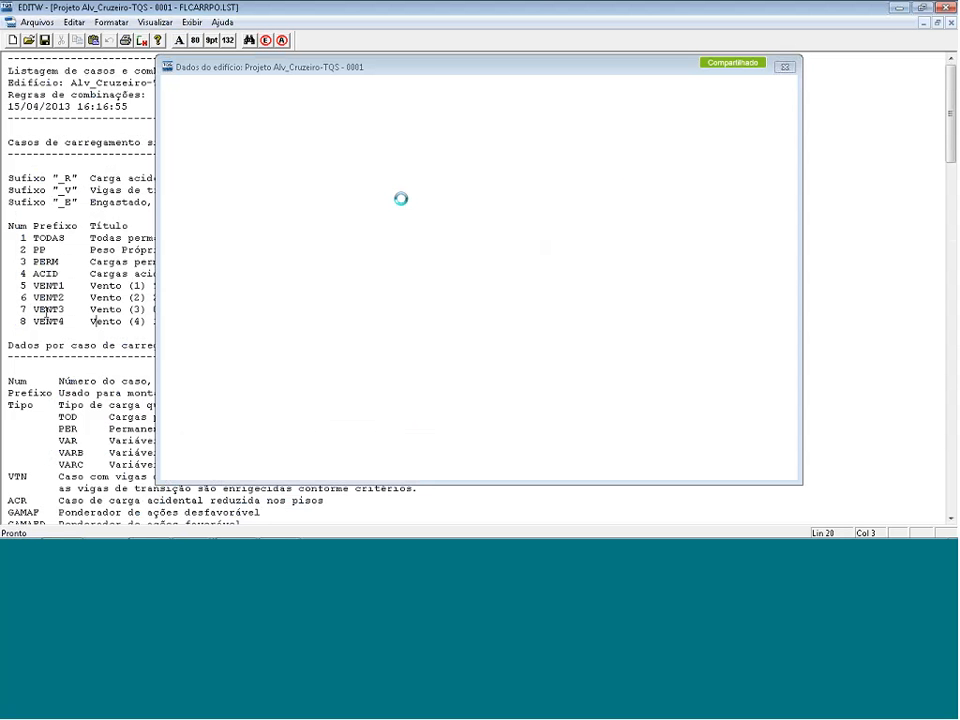
{"action": "left_click", "coordinate": [949, 7]}
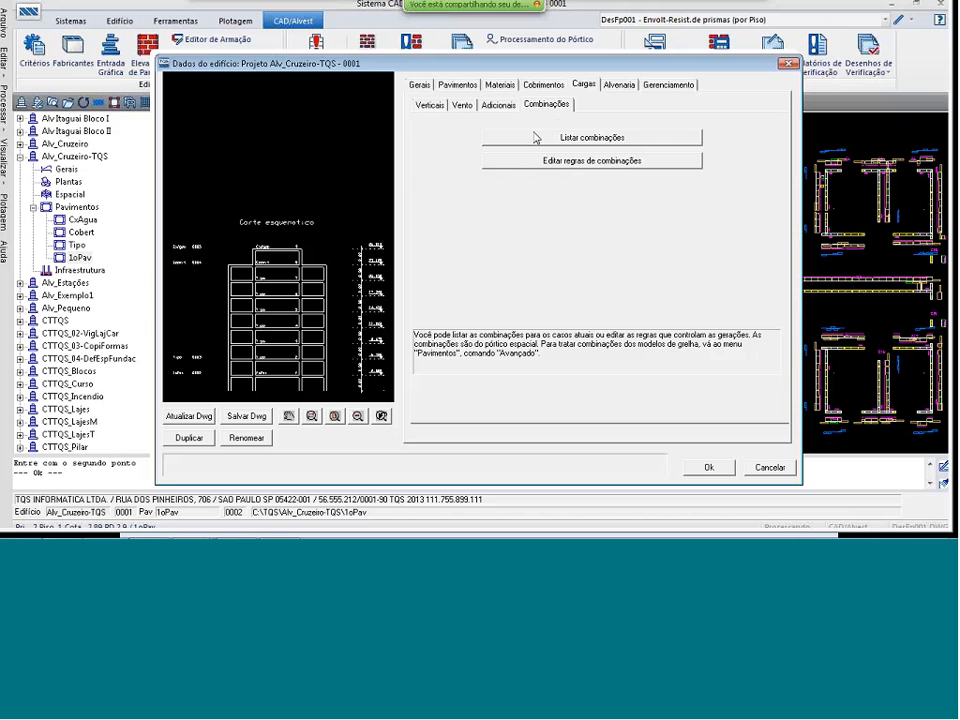
- Reopen the combination listing and examine combination 9, ELU1/PERMACID/PP+PERM+ACID, among the generated combinations
{"action": "left_click", "coordinate": [535, 137]}
{"action": "scroll", "coordinate": [482, 153], "scroll_direction": "down", "scroll_amount": 2}
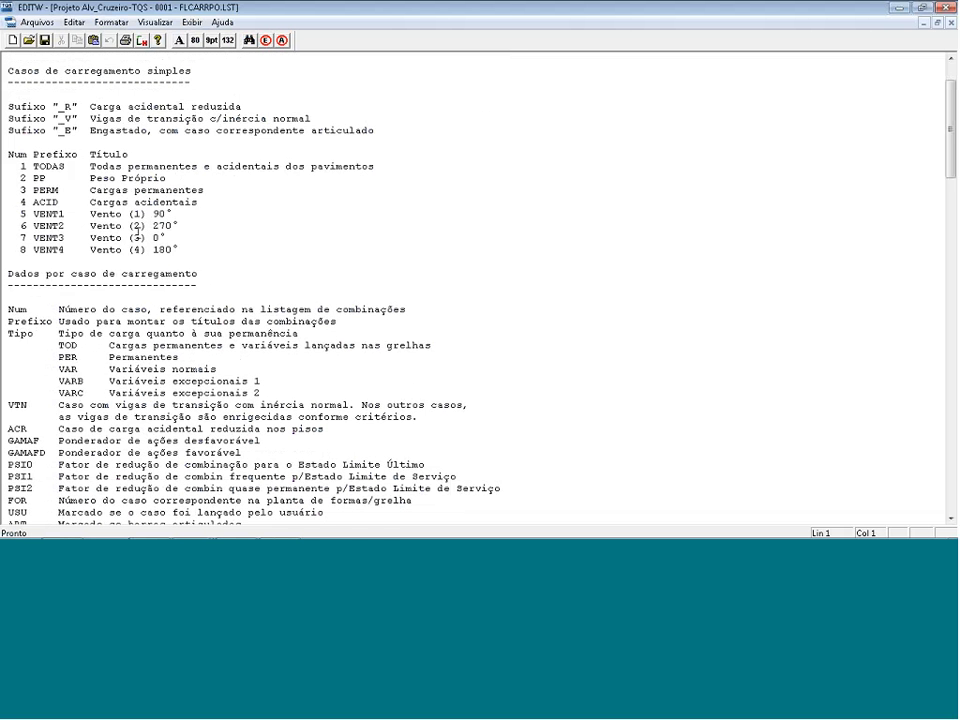
{"action": "scroll", "coordinate": [349, 221], "scroll_direction": "down", "scroll_amount": 7}
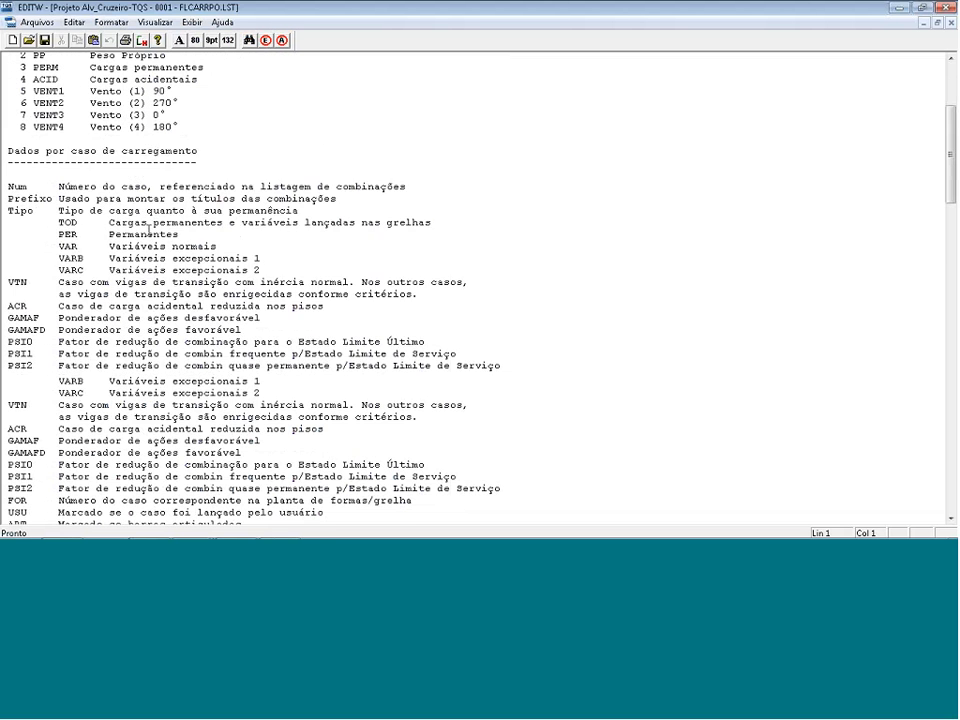
{"action": "scroll", "coordinate": [149, 231], "scroll_direction": "down", "scroll_amount": 15}
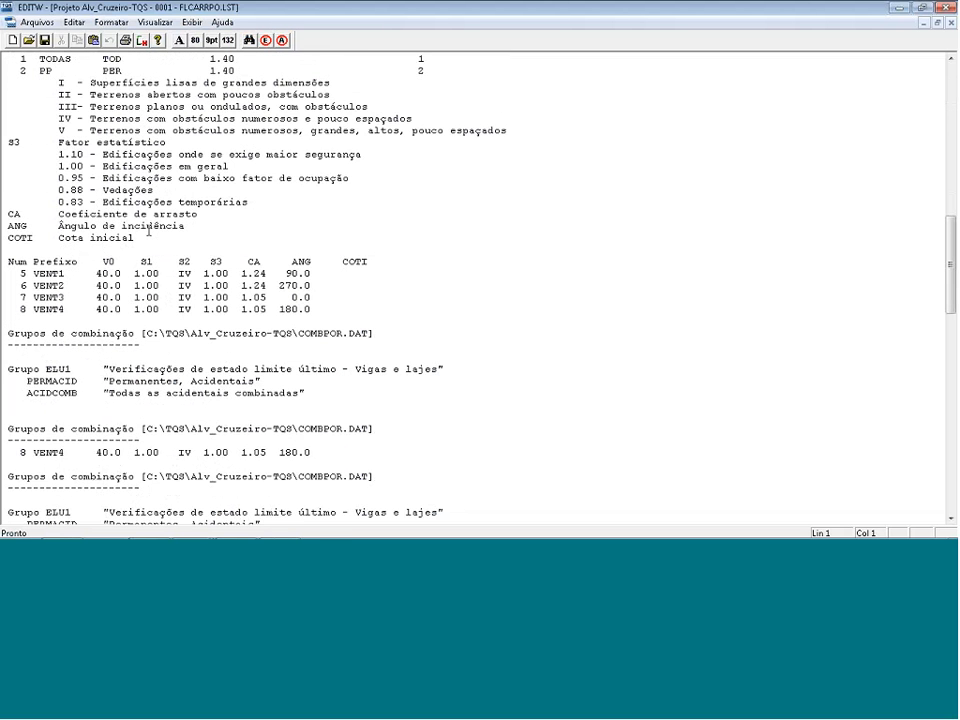
{"action": "scroll", "coordinate": [149, 231], "scroll_direction": "down", "scroll_amount": 11}
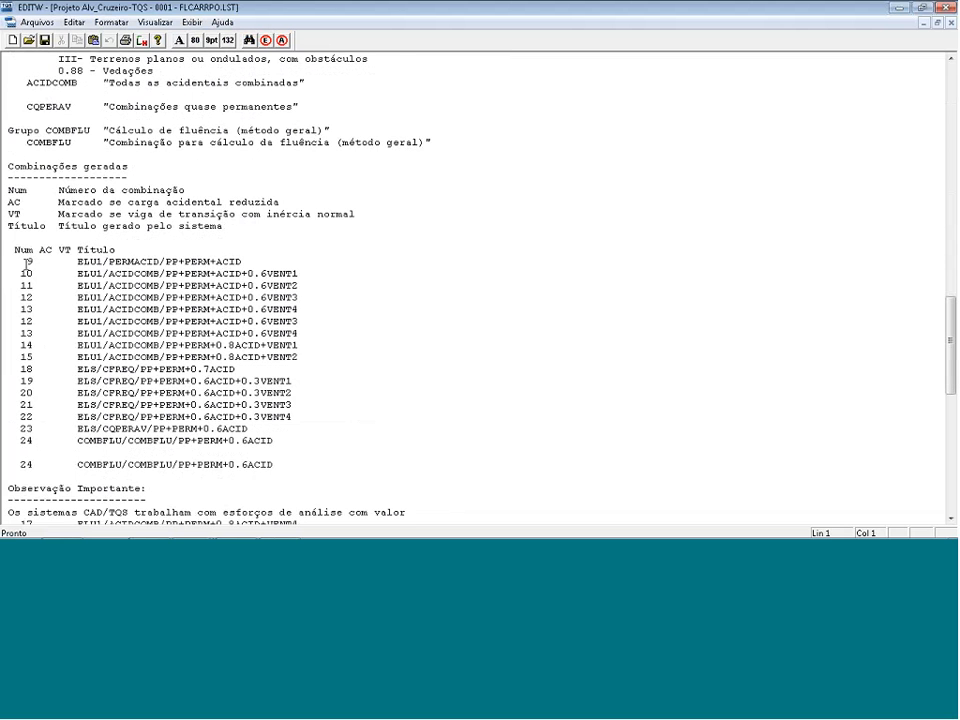
{"action": "left_click", "coordinate": [28, 262]}
{"action": "left_click_drag", "start_coordinate": [28, 262], "coordinate": [252, 263]}
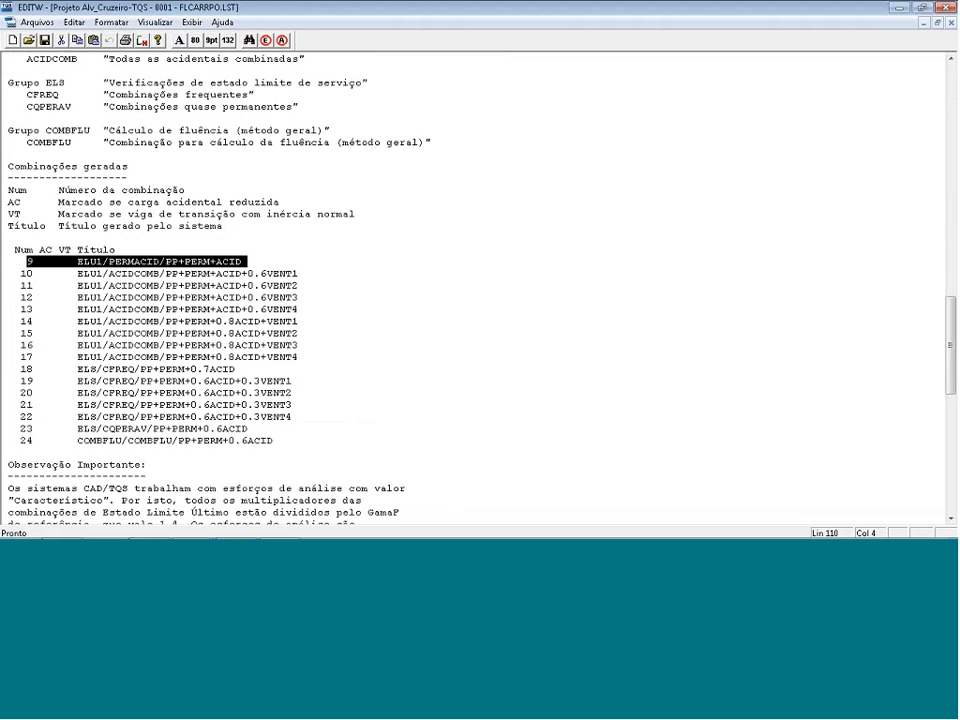
- Compare ELU1 combinations 10–13 (0.6 wind) with 14–17 (0.8 live load), and review the whole range 9–17
{"action": "left_click_drag", "start_coordinate": [8, 273], "coordinate": [316, 305]}
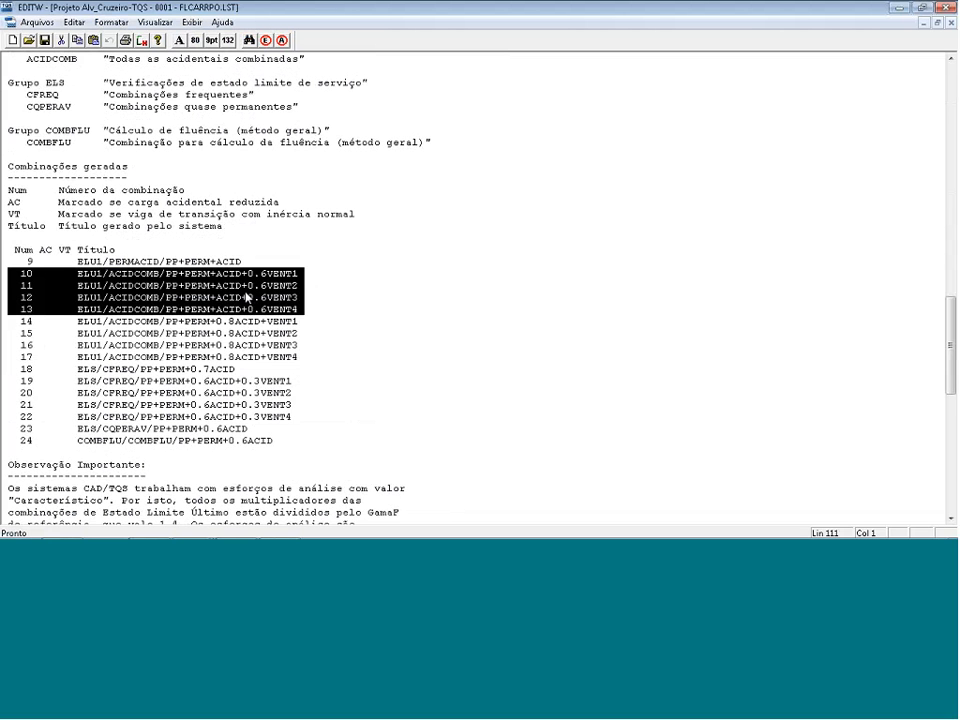
{"action": "left_click_drag", "start_coordinate": [8, 321], "coordinate": [313, 357]}
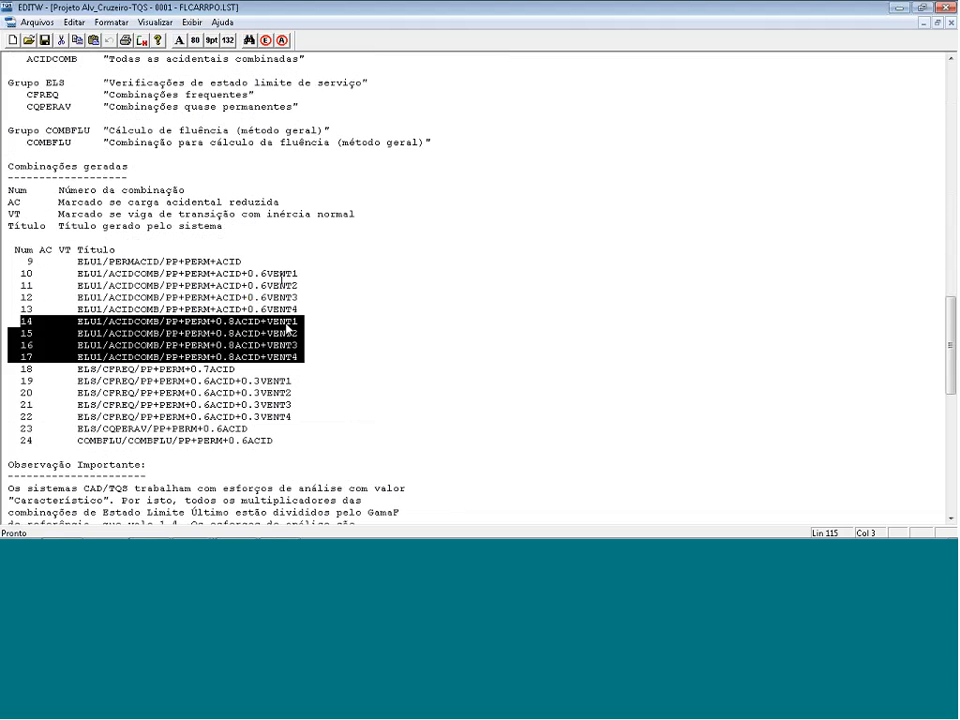
{"action": "left_click_drag", "start_coordinate": [21, 278], "coordinate": [305, 310]}
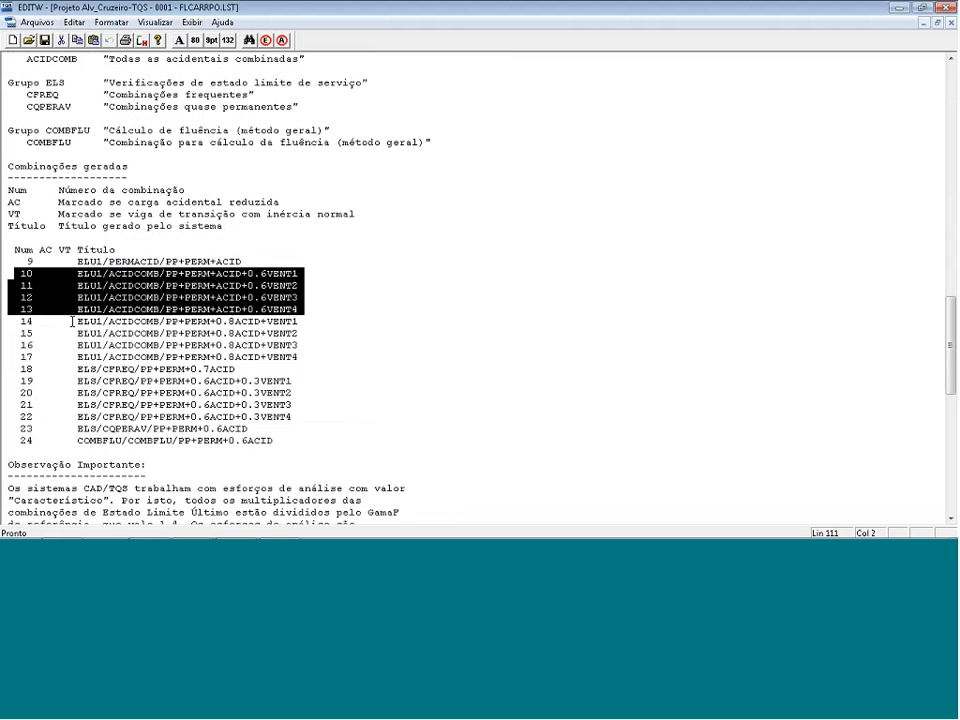
{"action": "left_click", "coordinate": [21, 321]}
{"action": "left_click_drag", "start_coordinate": [21, 321], "coordinate": [300, 357]}
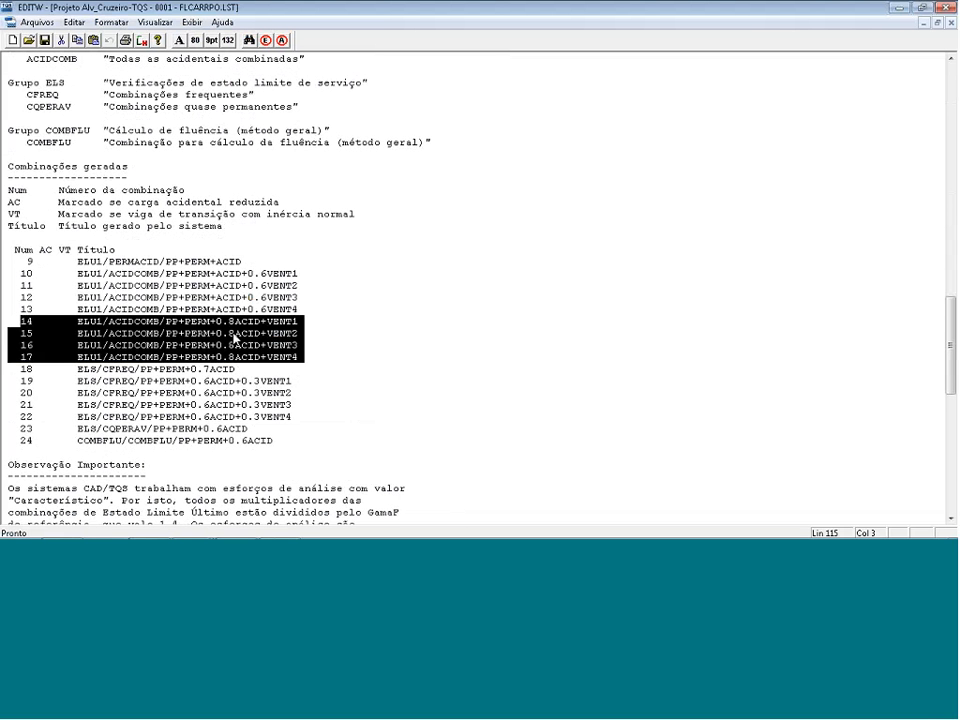
{"action": "left_click", "coordinate": [55, 297]}
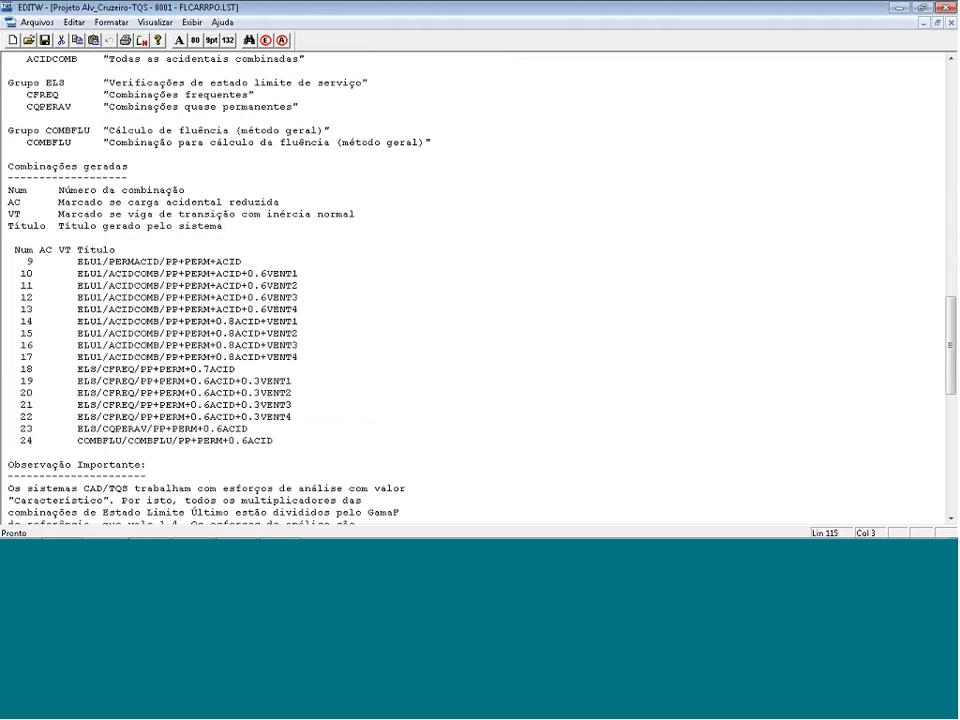
{"action": "left_click_drag", "start_coordinate": [27, 261], "coordinate": [210, 262]}
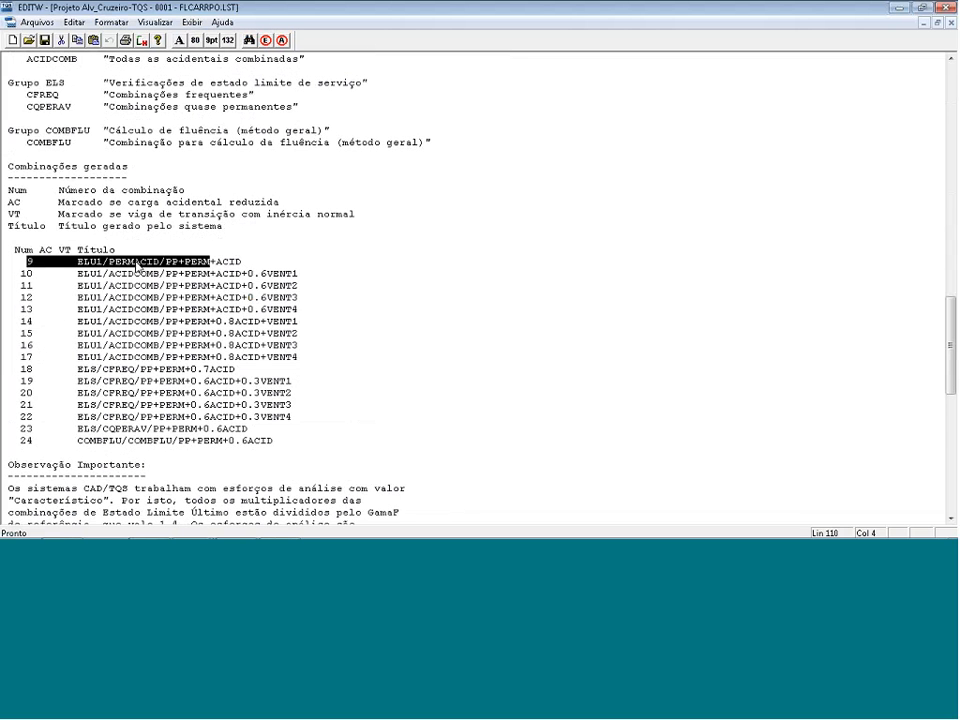
{"action": "left_click_drag", "start_coordinate": [3, 262], "coordinate": [4, 362]}
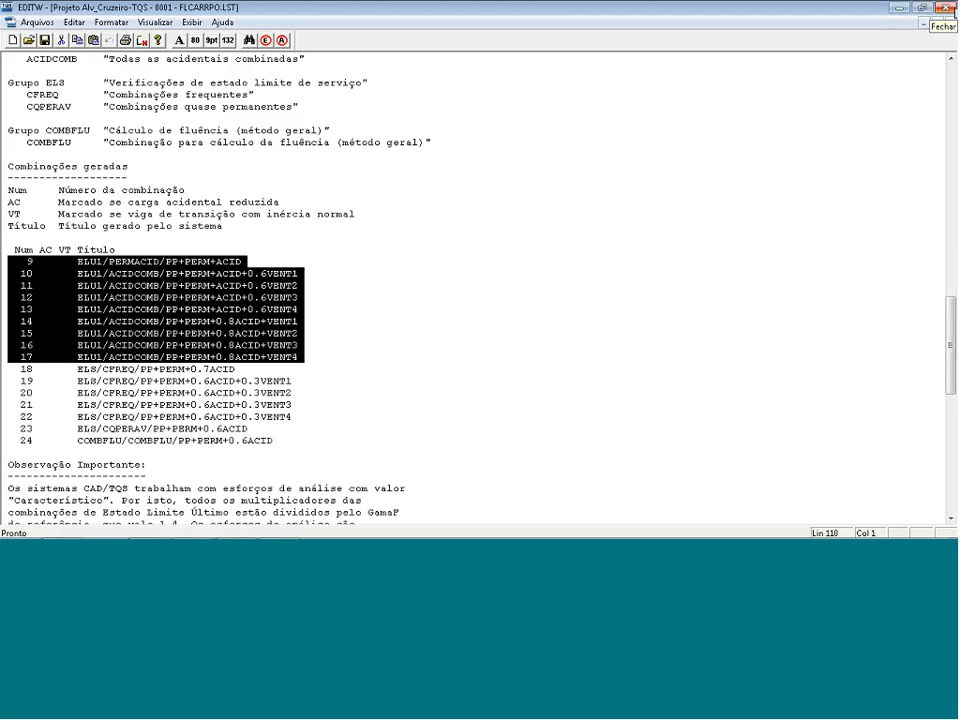
- Close the combination listing and leave the building data without saving the changes
{"action": "left_click", "coordinate": [947, 8]}
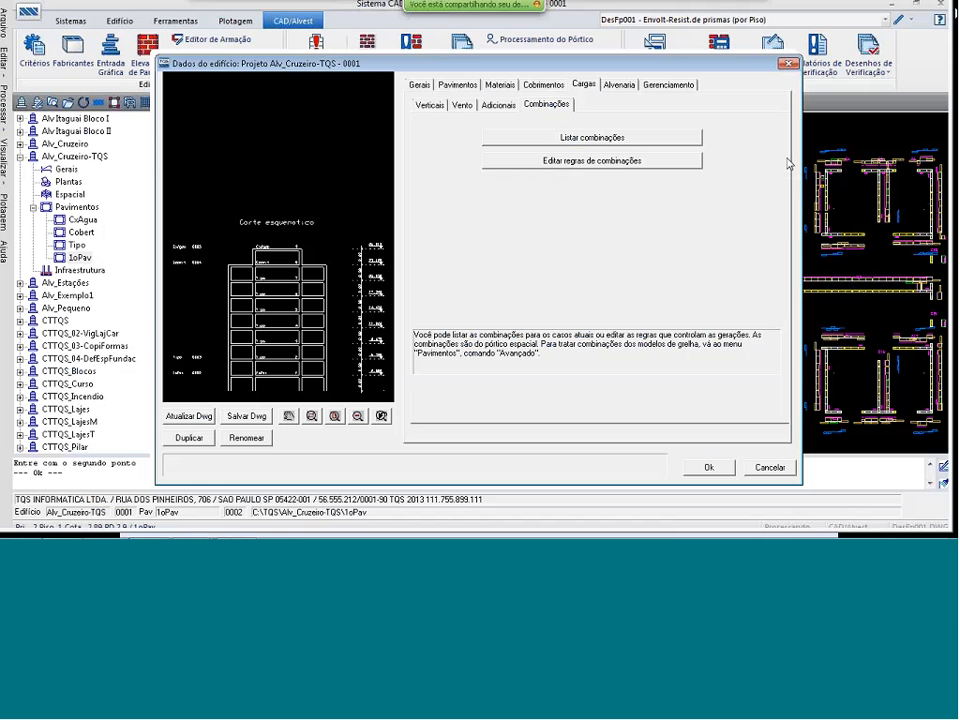
{"action": "key", "text": "Escape"}
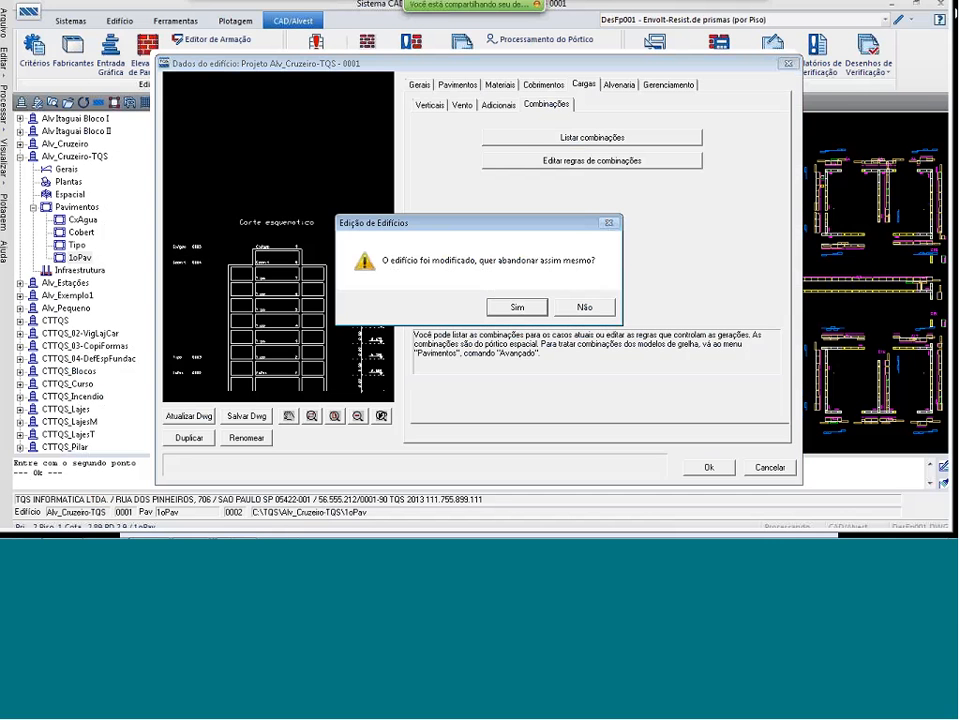
{"action": "left_click", "coordinate": [518, 308]}
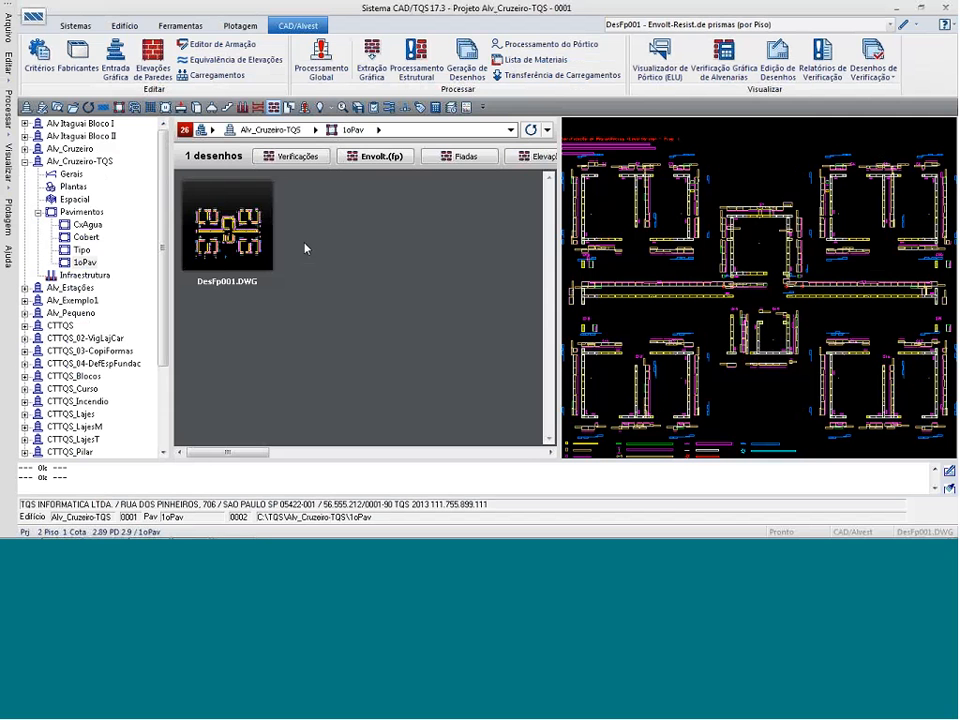
- Open the floor-specific load case file CARRPOR.DAT and review the case numbers in the masonry design envelope
{"action": "left_click", "coordinate": [219, 77]}
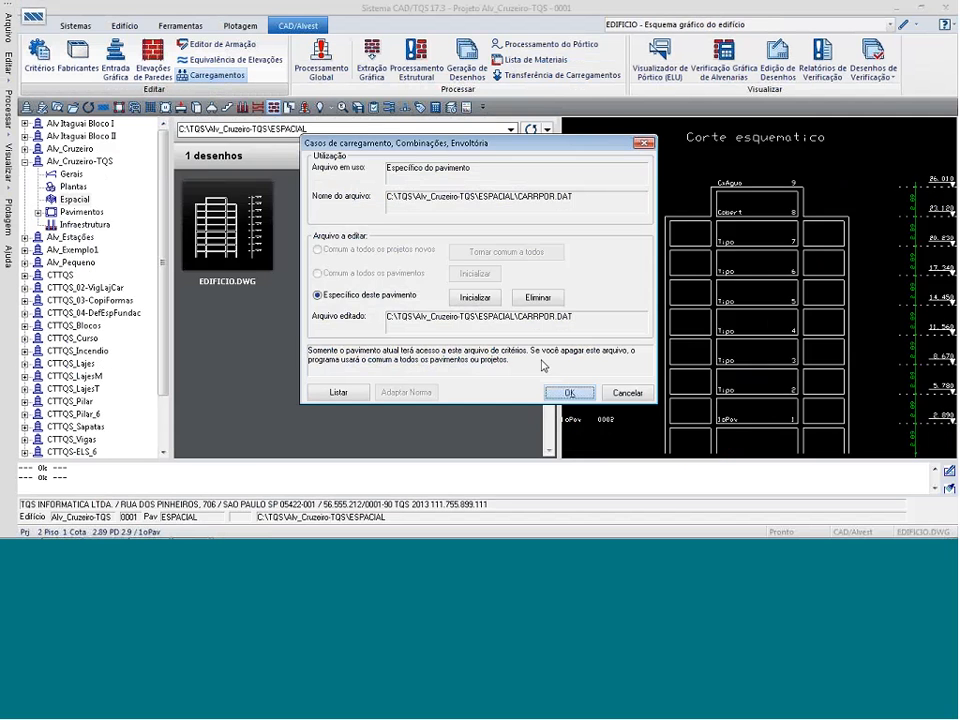
{"action": "left_click", "coordinate": [571, 393]}
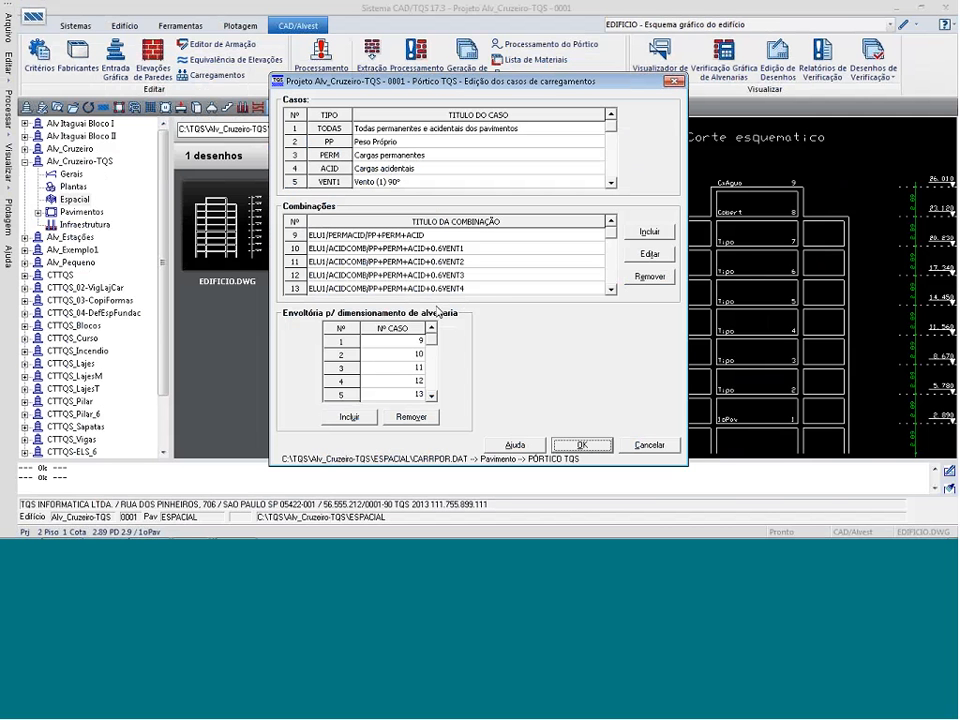
{"action": "left_click", "coordinate": [431, 395]}
{"action": "left_click", "coordinate": [431, 395]}
{"action": "left_click", "coordinate": [431, 395]}
{"action": "left_click", "coordinate": [431, 395]}
{"action": "left_click", "coordinate": [431, 328]}
{"action": "left_click", "coordinate": [431, 328]}
{"action": "left_click", "coordinate": [431, 328]}
{"action": "left_click", "coordinate": [431, 328]}
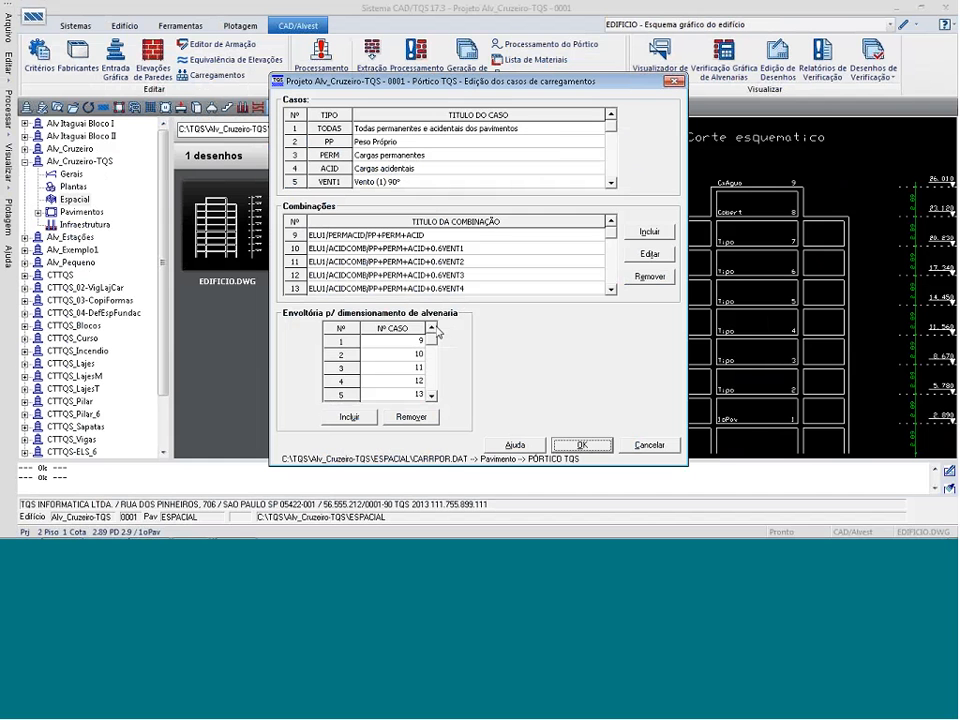
{"action": "left_click", "coordinate": [431, 395]}
{"action": "left_click", "coordinate": [431, 395]}
{"action": "left_click", "coordinate": [431, 395]}
{"action": "left_click", "coordinate": [431, 395]}
{"action": "left_click", "coordinate": [431, 328]}
{"action": "left_click", "coordinate": [431, 328]}
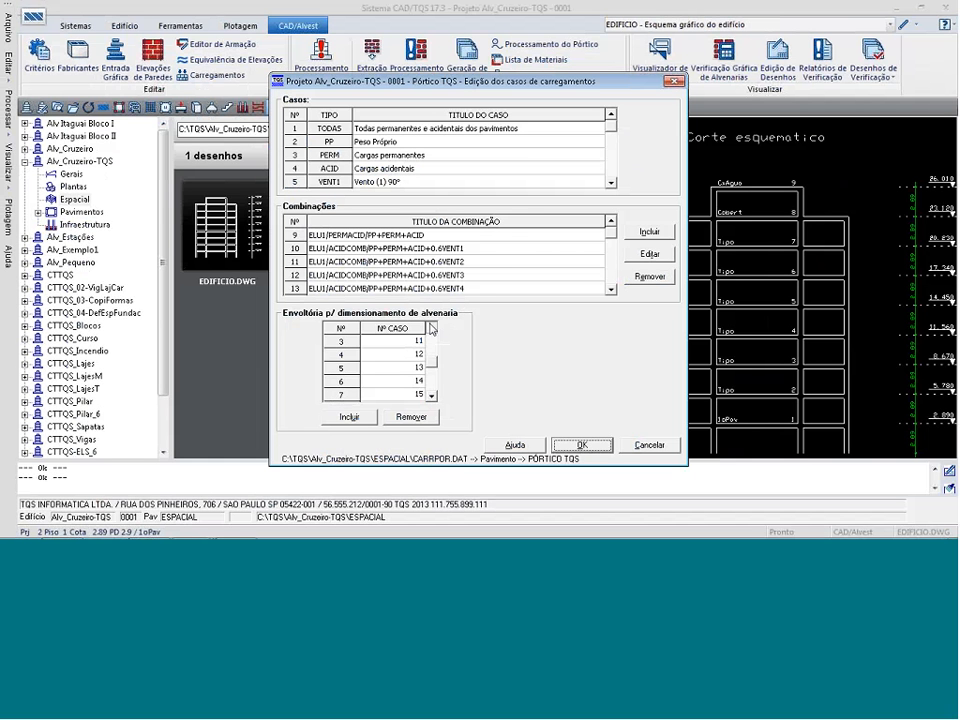
{"action": "left_click", "coordinate": [431, 328]}
{"action": "left_click", "coordinate": [431, 328]}
- Review combinations 13 to 17 in the load case editor and close it without saving
{"action": "left_click", "coordinate": [612, 290]}
{"action": "left_click", "coordinate": [612, 290]}
{"action": "left_click", "coordinate": [612, 290]}
{"action": "left_click", "coordinate": [612, 290]}
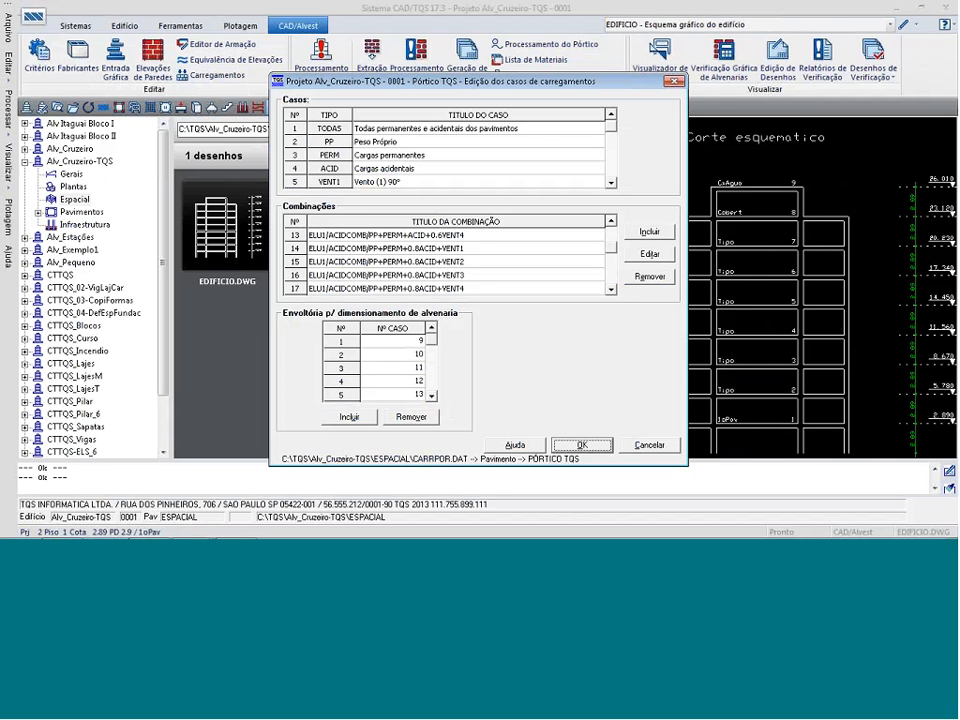
{"action": "left_click_drag", "start_coordinate": [544, 86], "coordinate": [512, 73]}
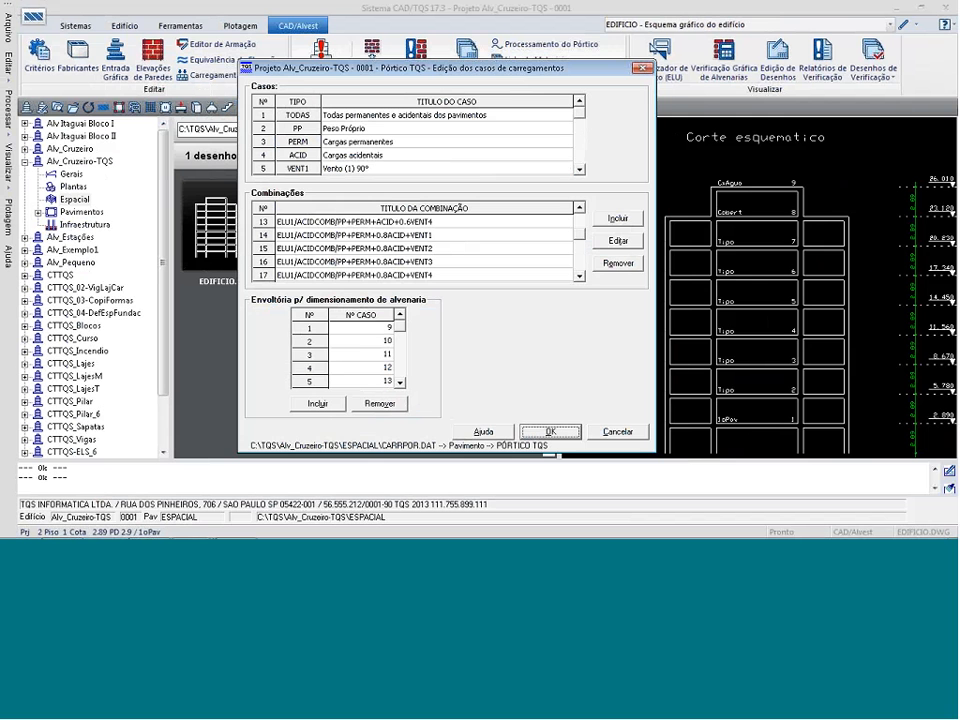
{"action": "left_click", "coordinate": [609, 432]}
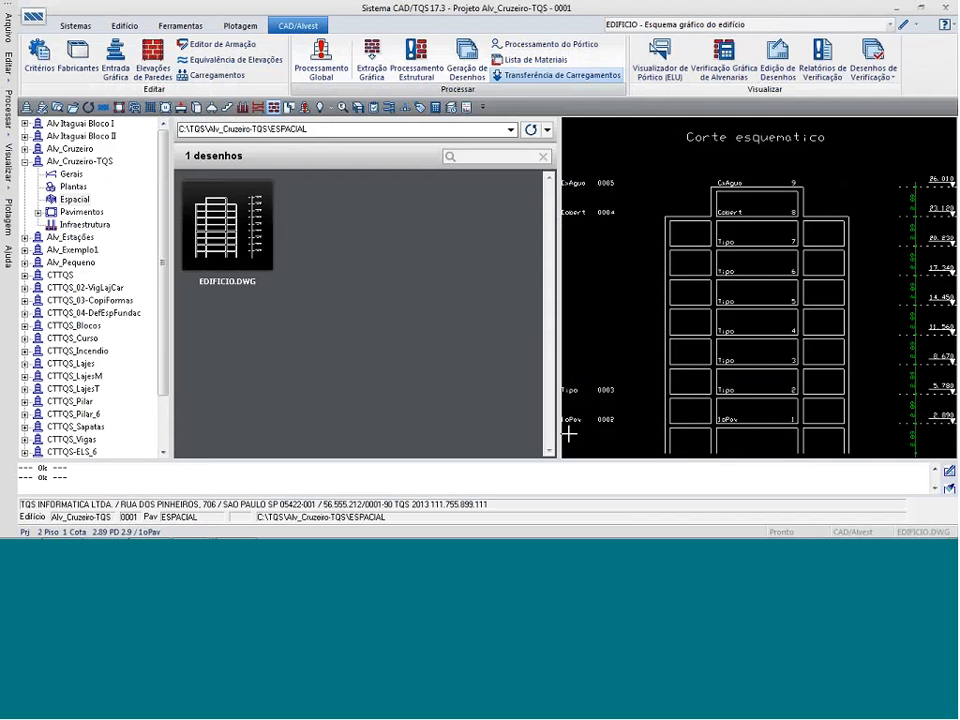
- Open stress-by-load-case drawing DesCg001 of the Tipo floor
{"action": "left_click", "coordinate": [37, 212]}
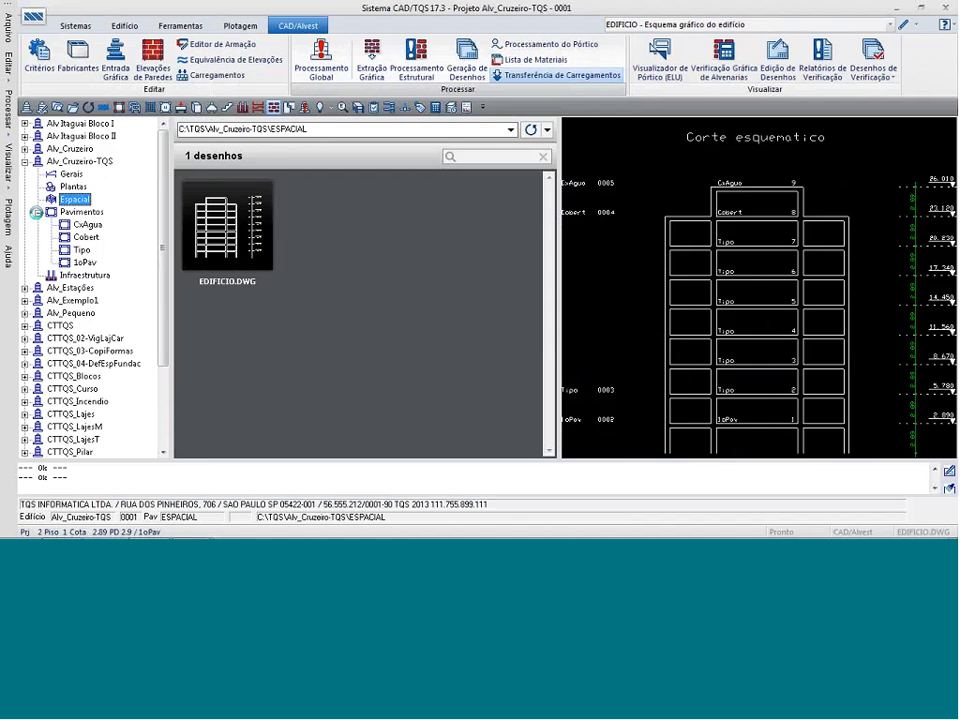
{"action": "left_click", "coordinate": [80, 250]}
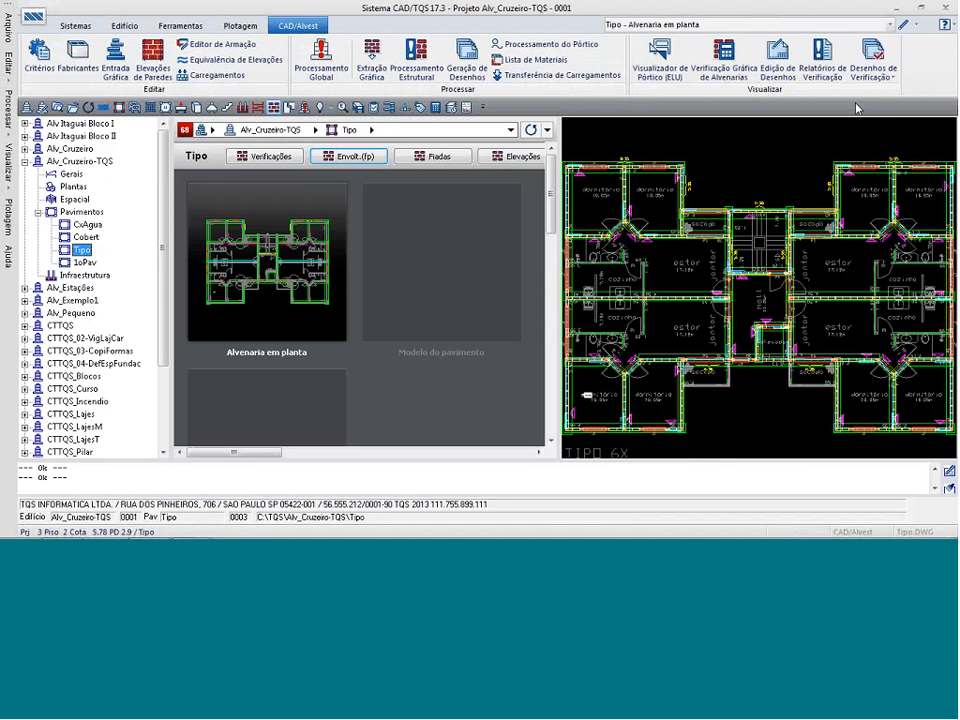
{"action": "left_click", "coordinate": [873, 62]}
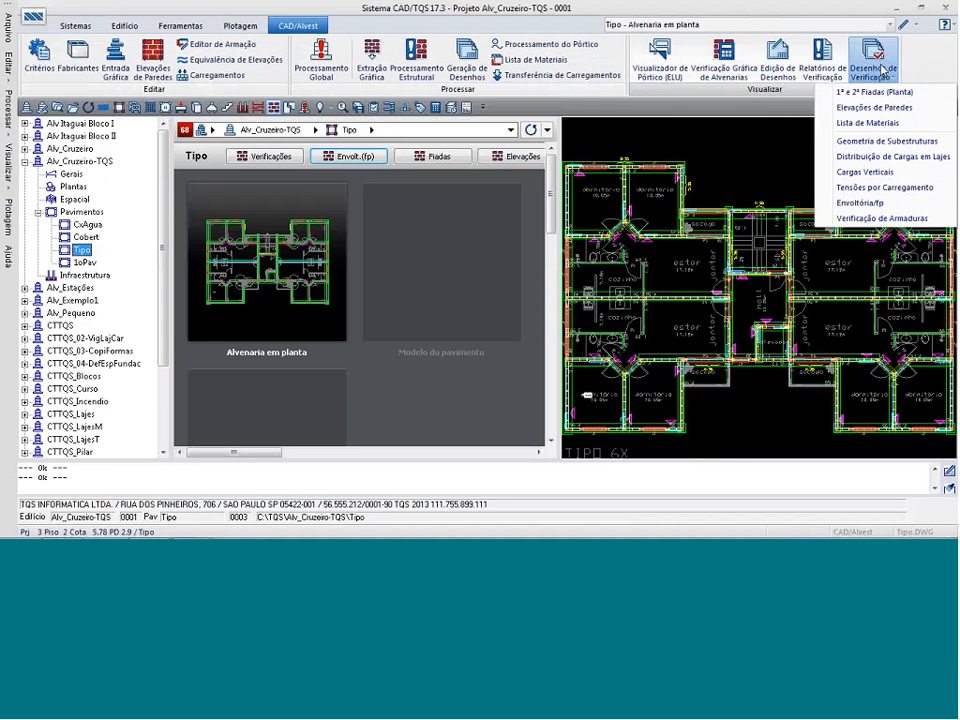
{"action": "left_click", "coordinate": [900, 188]}
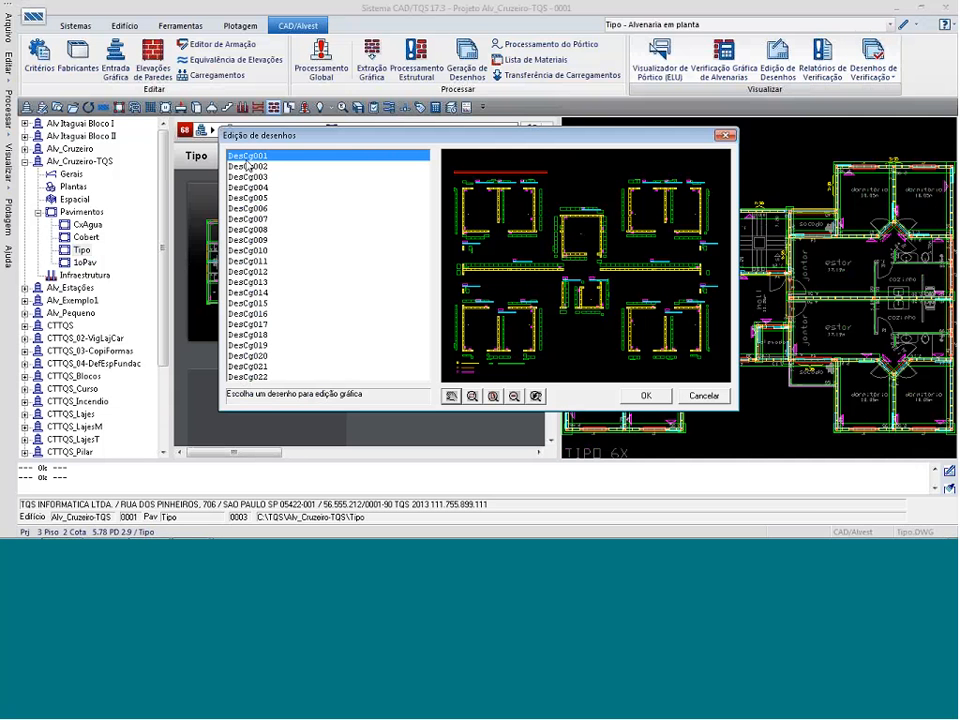
{"action": "left_click", "coordinate": [646, 395]}
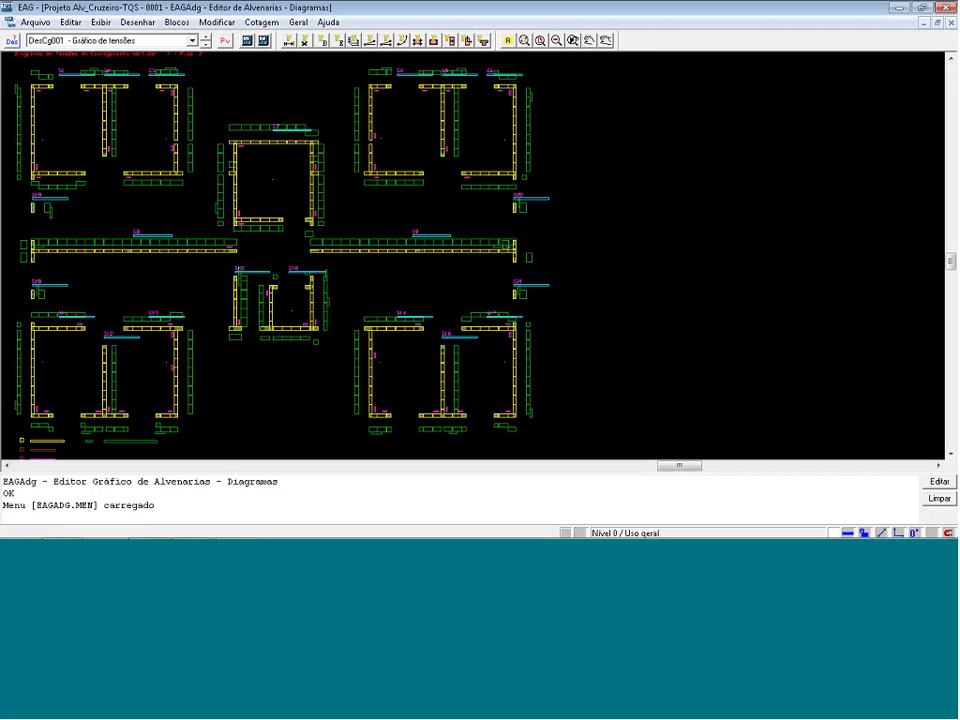
- Move wall group S17 and its stress diagrams away from the neighbouring S16 wall
{"action": "key", "text": "F8"}
{"action": "left_click", "coordinate": [533, 438]}
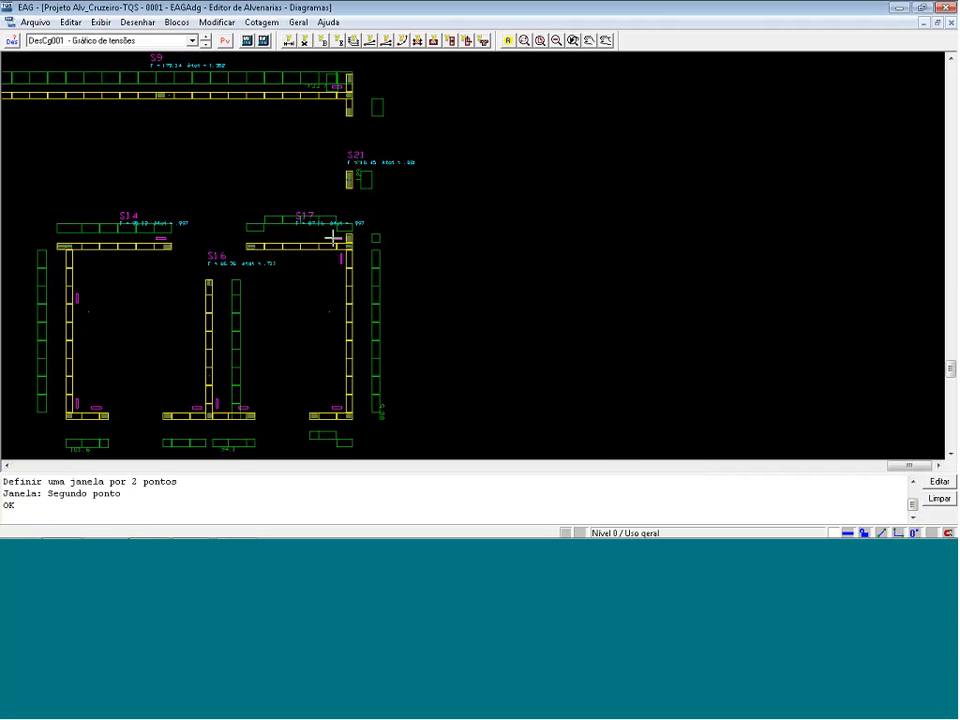
{"action": "left_click_drag", "start_coordinate": [322, 226], "coordinate": [604, 233]}
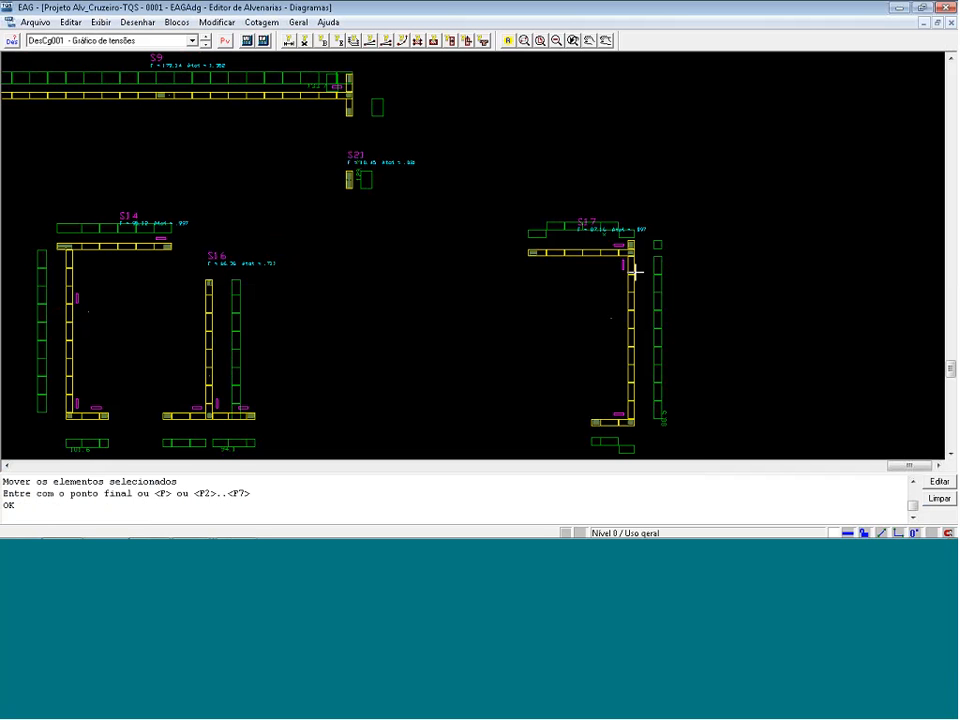
- Switch to stress drawing DesCg005 without saving the changes to DesCg001
{"action": "left_click", "coordinate": [193, 40]}
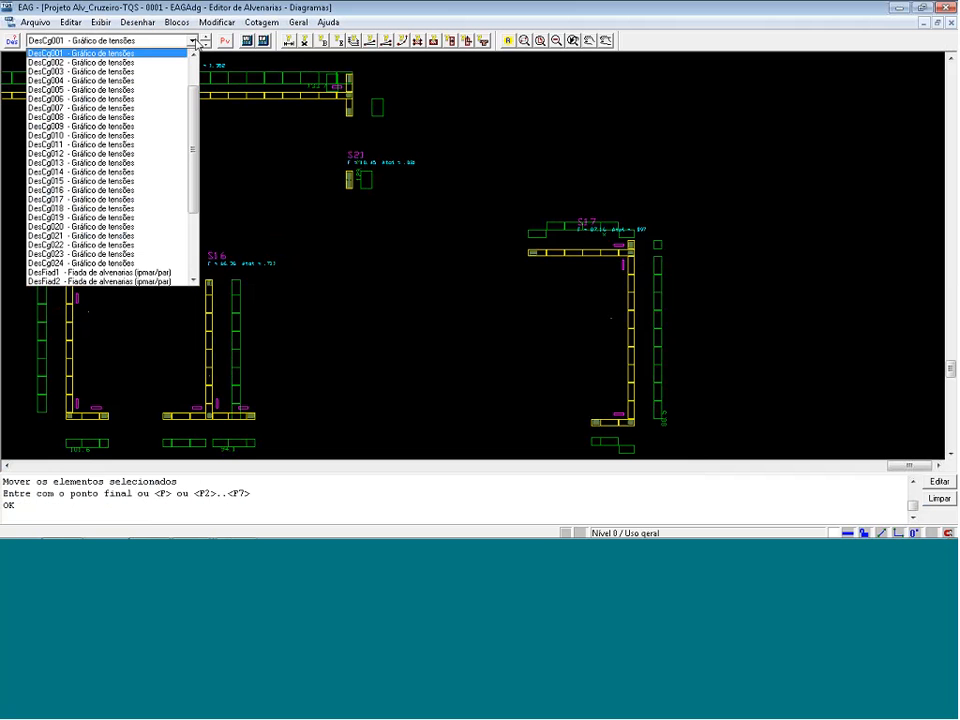
{"action": "left_click", "coordinate": [135, 89]}
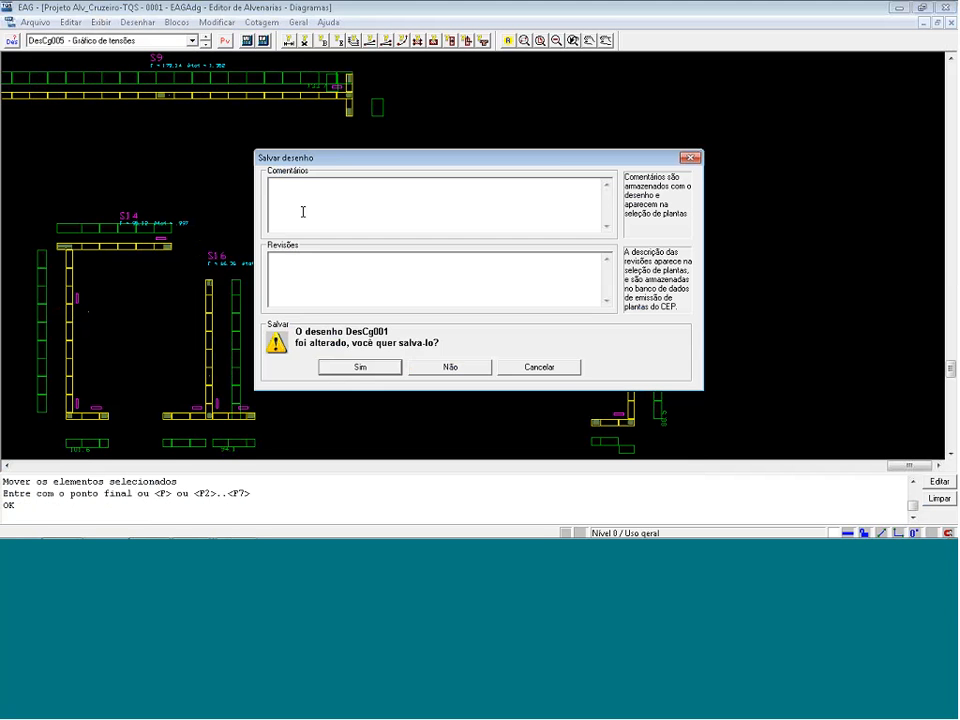
{"action": "left_click", "coordinate": [453, 367]}
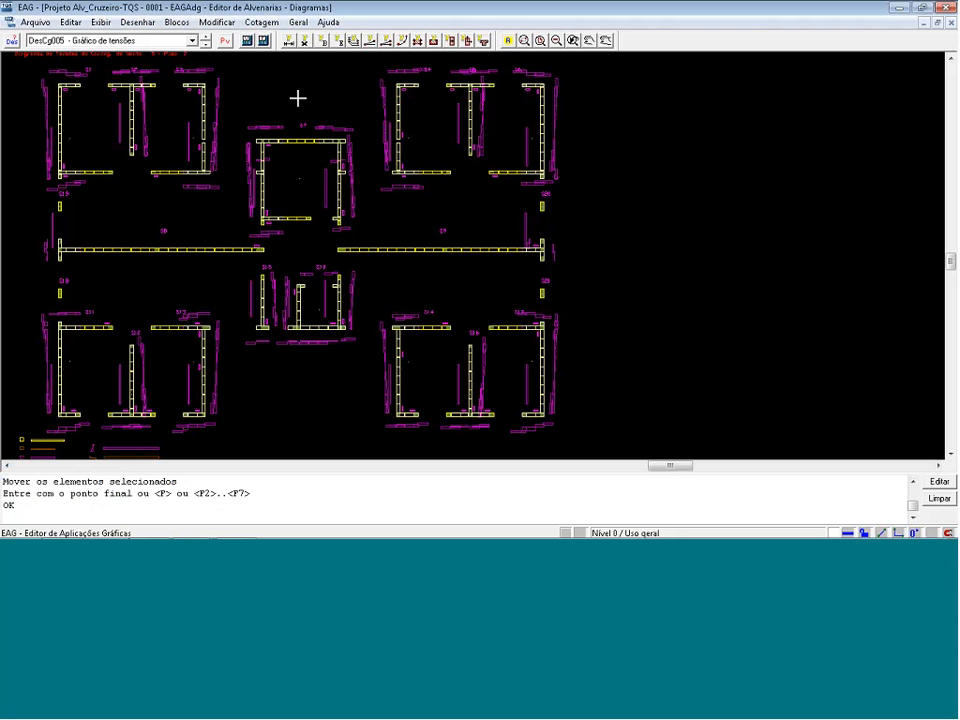
- Toggle the display of slab, masonry and accumulated loads in the drawing controls of DesCg005
{"action": "left_click", "coordinate": [225, 40]}
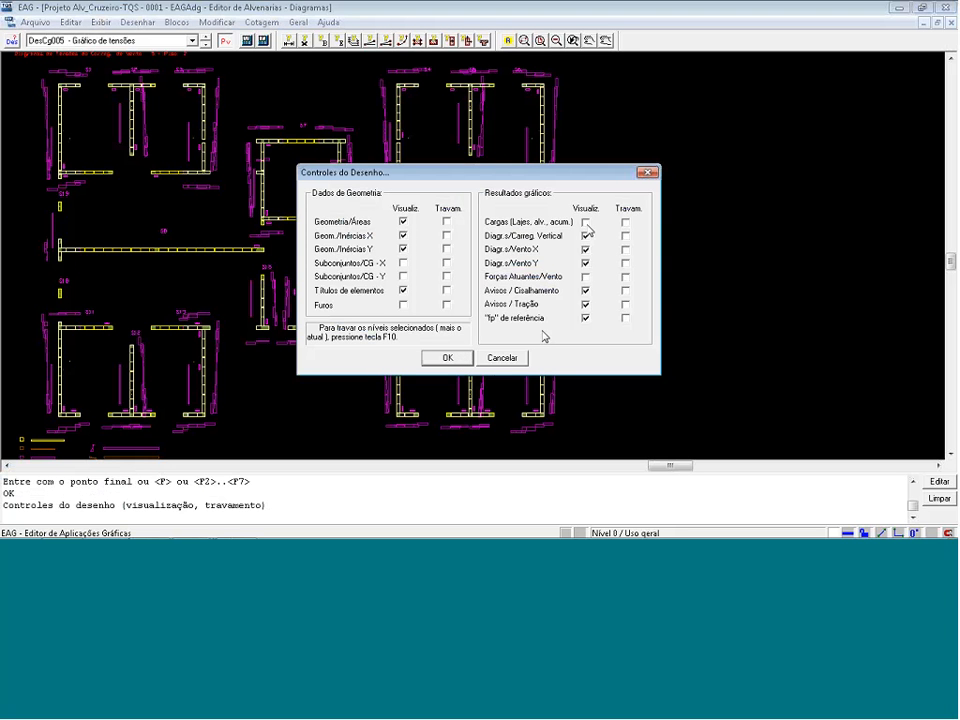
{"action": "left_click", "coordinate": [586, 224]}
{"action": "left_click", "coordinate": [458, 356]}
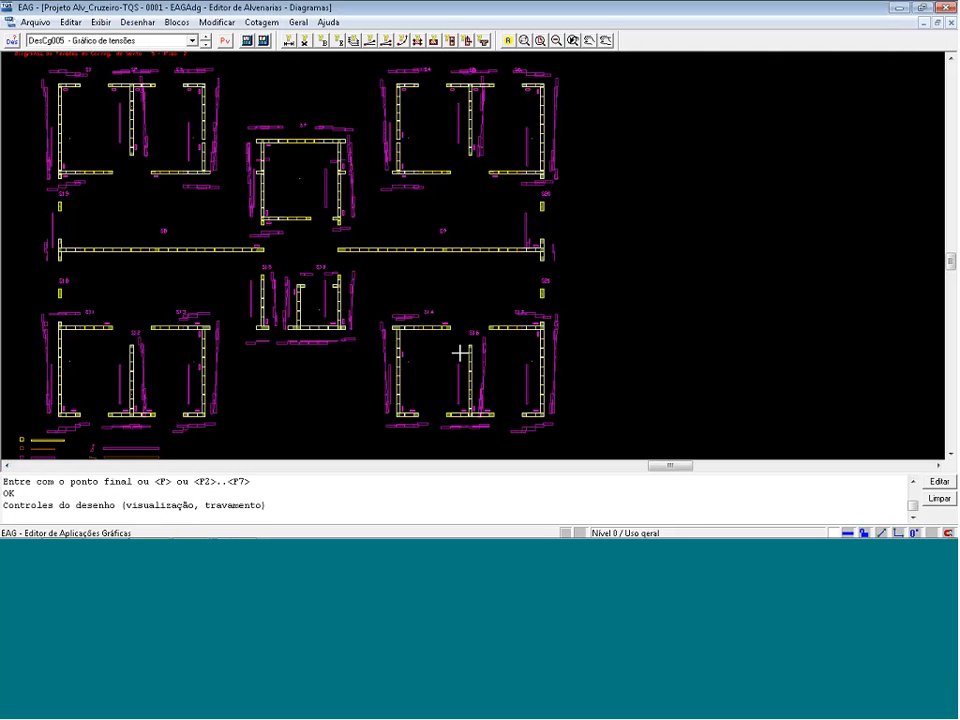
{"action": "key", "text": "Return"}
{"action": "left_click", "coordinate": [588, 222]}
{"action": "left_click", "coordinate": [441, 355]}
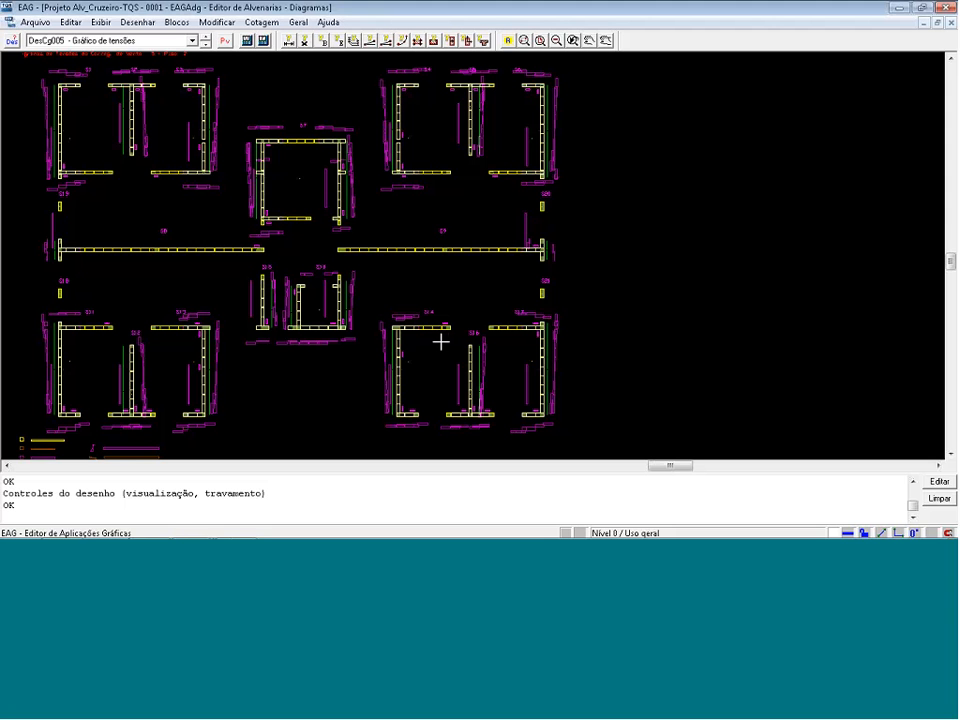
- Turn on drawing levels 0 to 255 in DesCg005 and try undoing the last action
{"action": "key", "text": "ctrl+l"}
{"action": "type", "text": "a"}
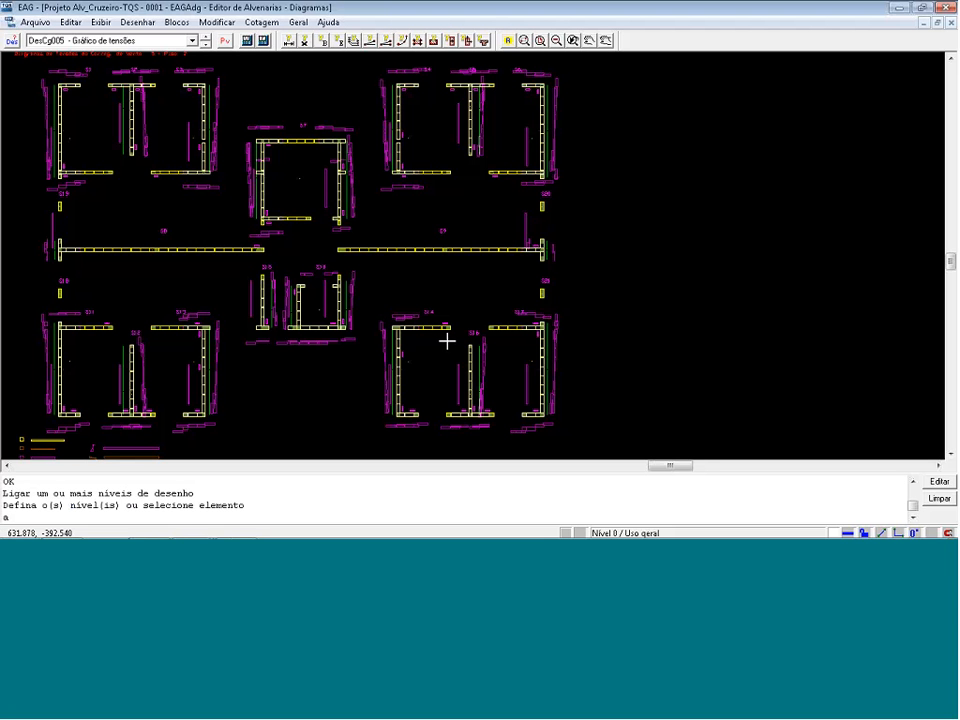
{"action": "type", "text": "255"}
{"action": "key", "text": "Return"}
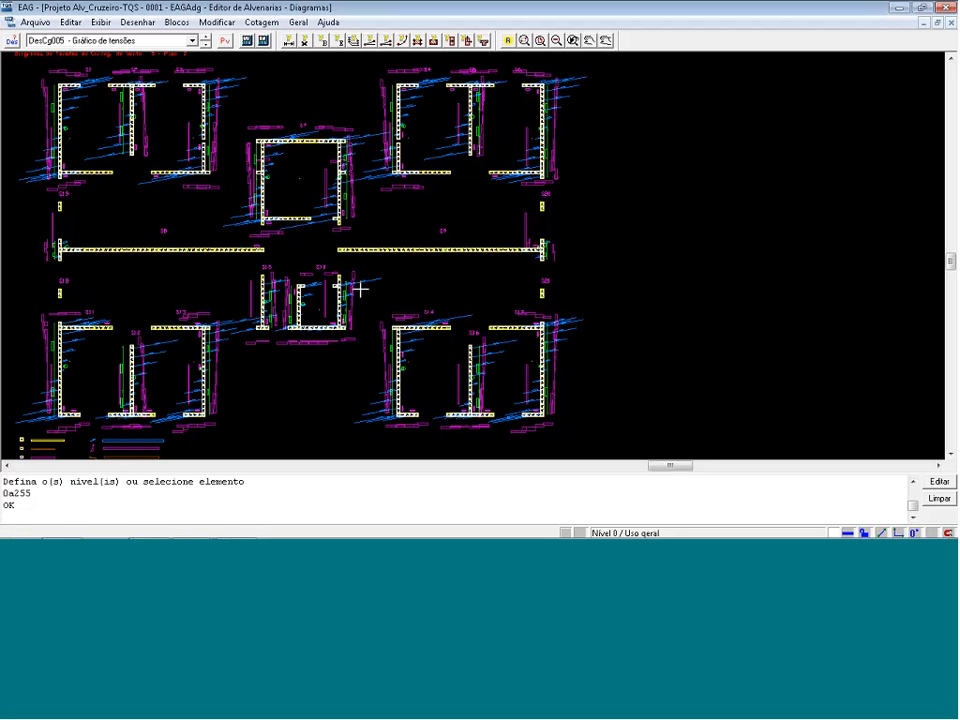
{"action": "key", "text": "ctrl+z"}
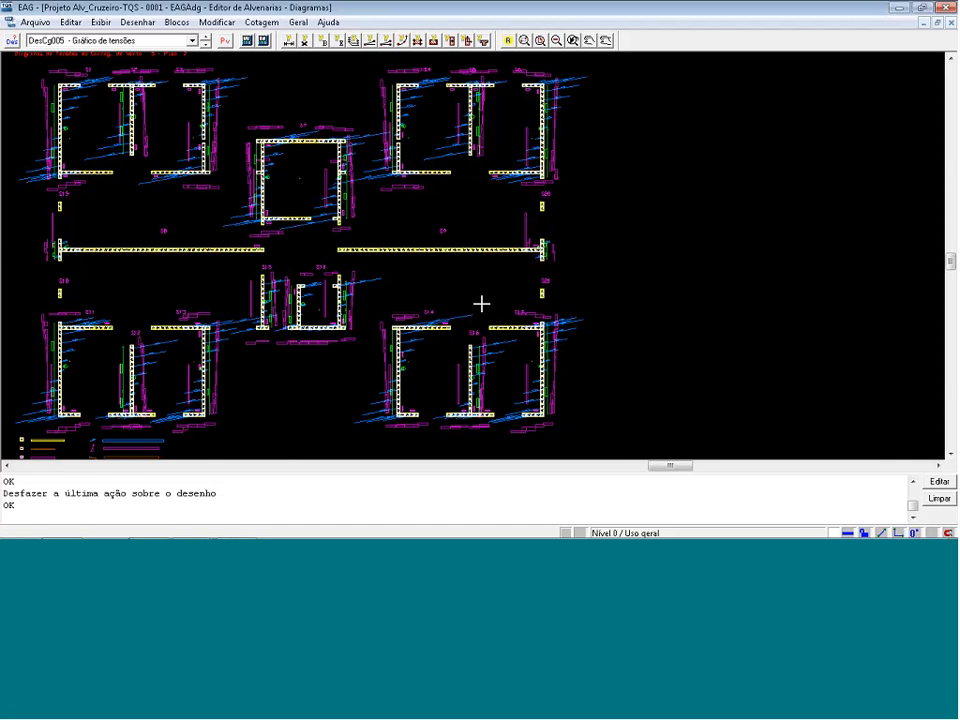
- Examine the wind stress and force diagrams of wall groups S14, S16 and S17, and return to the whole floor
{"action": "key", "text": "F8"}
{"action": "left_click", "coordinate": [561, 410]}
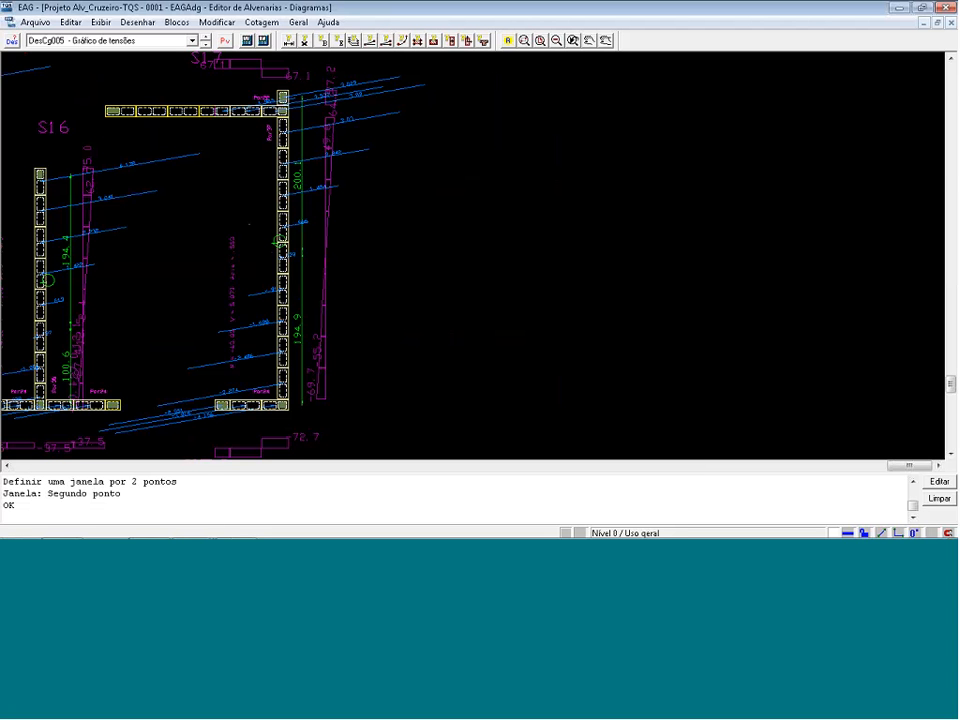
{"action": "left_click", "coordinate": [669, 286]}
{"action": "scroll", "coordinate": [770, 323], "scroll_direction": "down", "scroll_amount": 2}
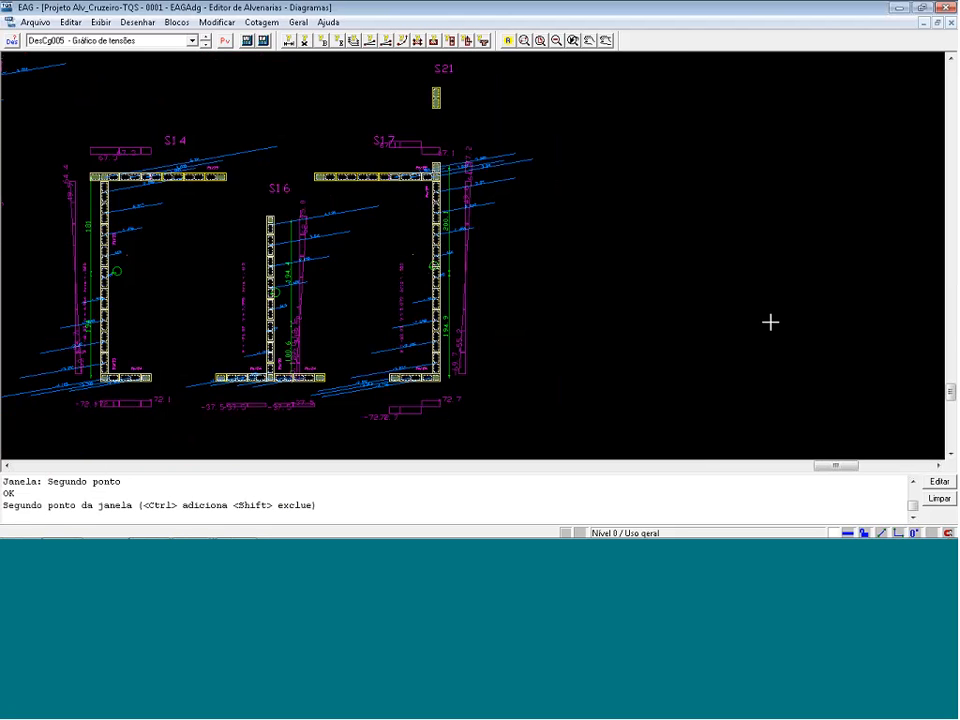
{"action": "scroll", "coordinate": [770, 323], "scroll_direction": "down", "scroll_amount": 4}
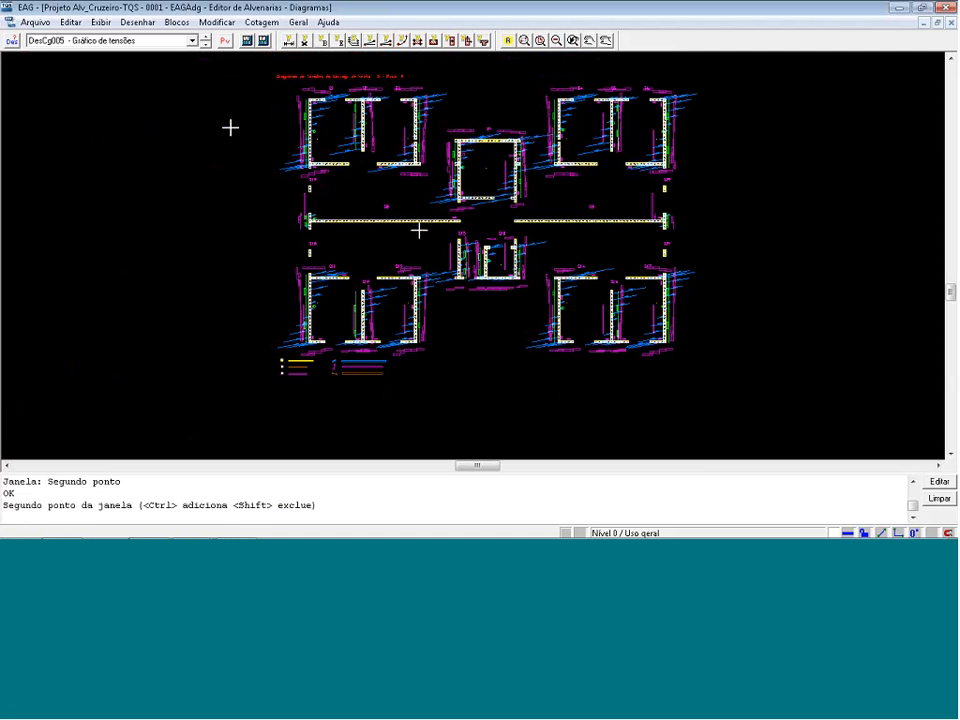
- Switch to stress drawing DesCg007 without saving DesCg005, and turn on its drawing levels 0 to 255
{"action": "left_click", "coordinate": [189, 41]}
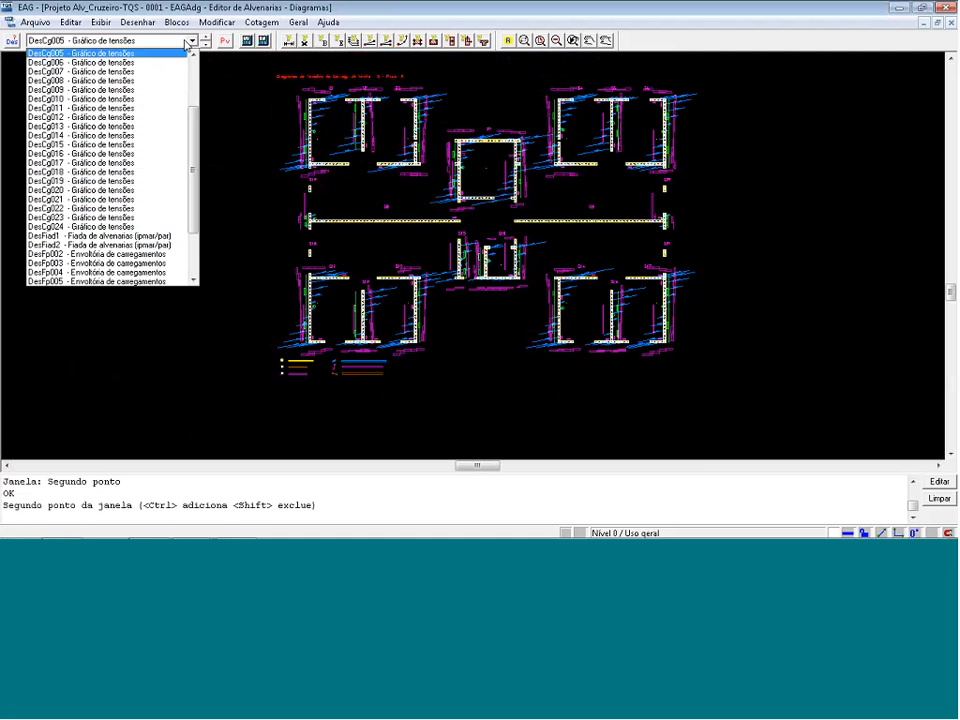
{"action": "left_click", "coordinate": [142, 72]}
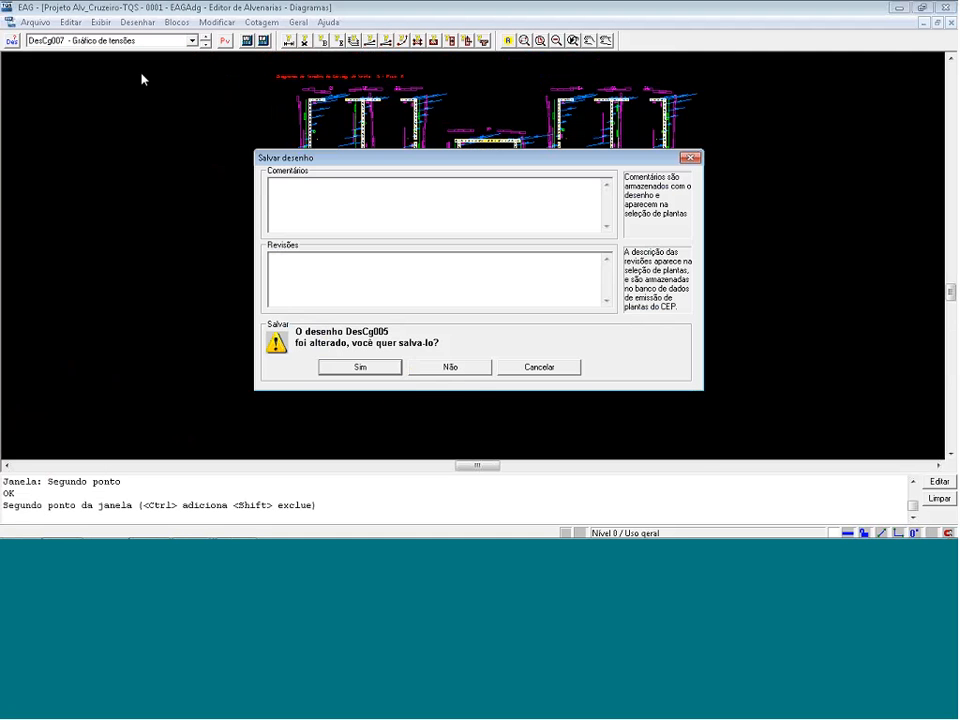
{"action": "left_click", "coordinate": [471, 367]}
{"action": "key", "text": "ctrl+l"}
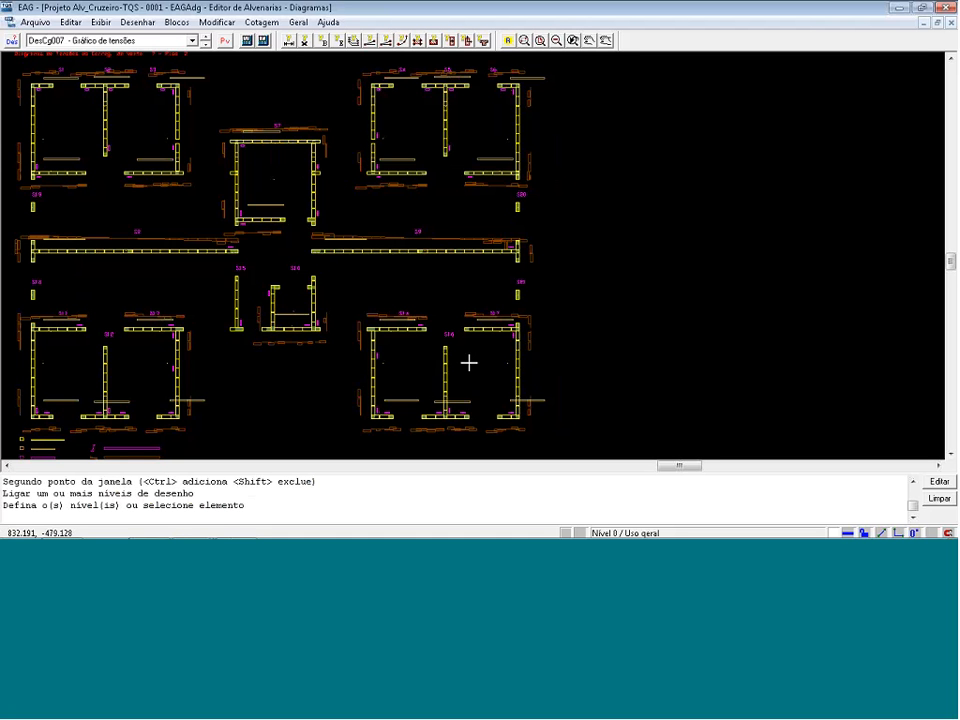
{"action": "type", "text": "0a255"}
{"action": "key", "text": "Return"}
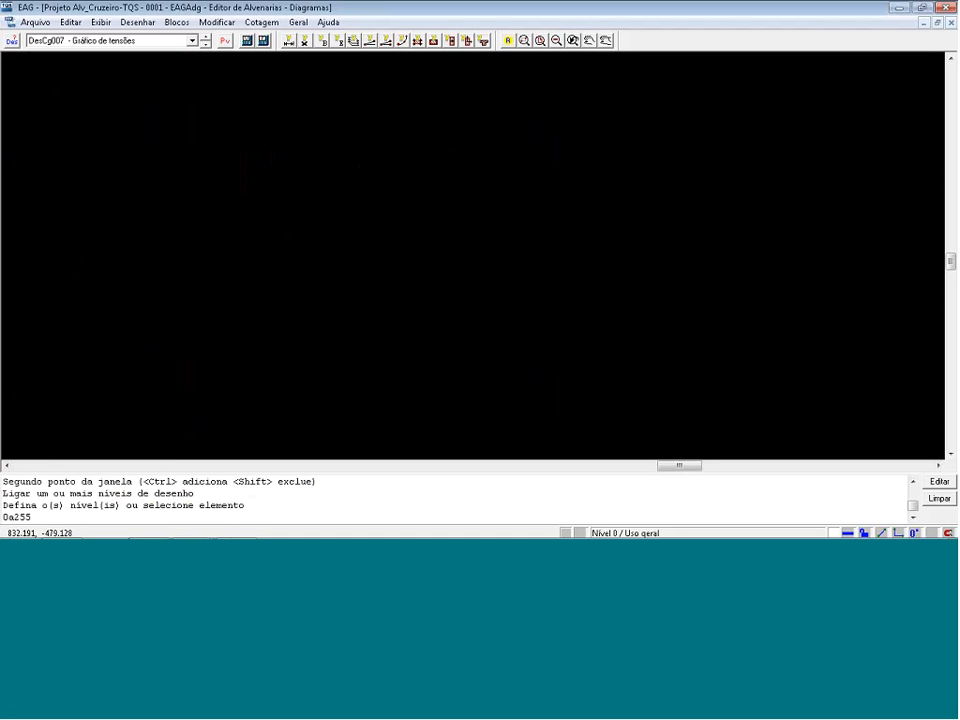
{"action": "key", "text": "Return"}
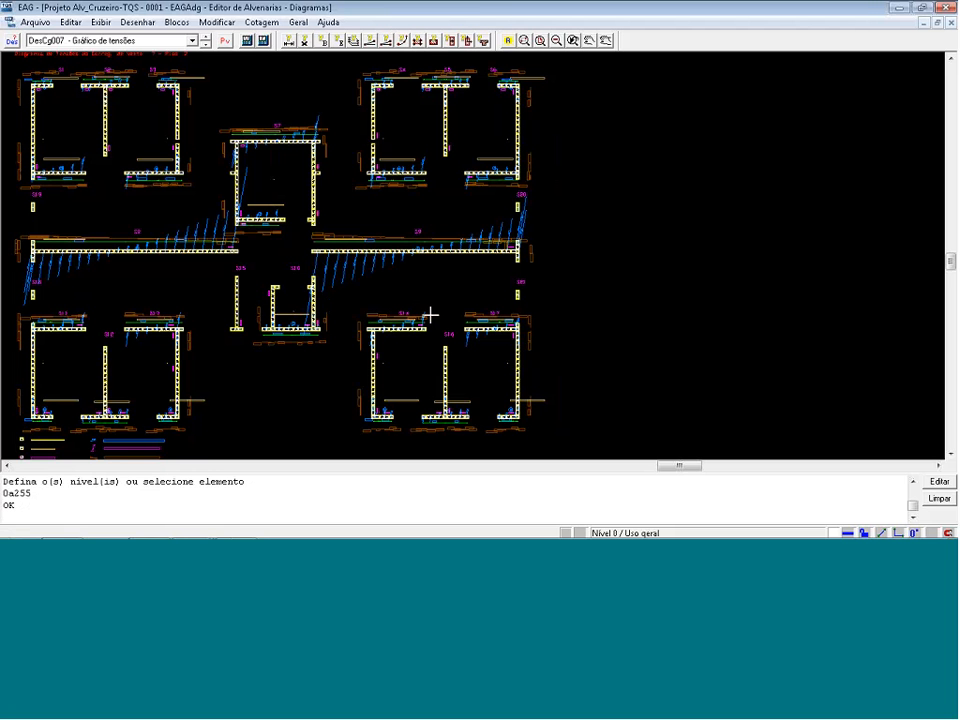
- Close drawing DesCg007 without saving and switch to the slide presentation
{"action": "left_click", "coordinate": [946, 8]}
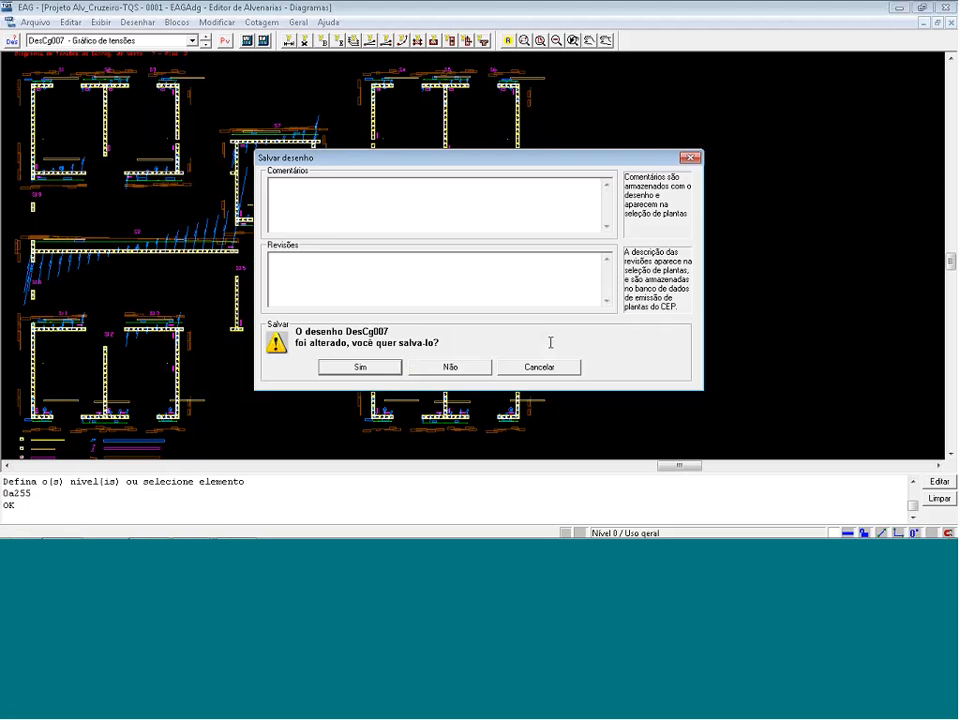
{"action": "left_click", "coordinate": [485, 362]}
{"action": "key", "text": "alt+Tab"}
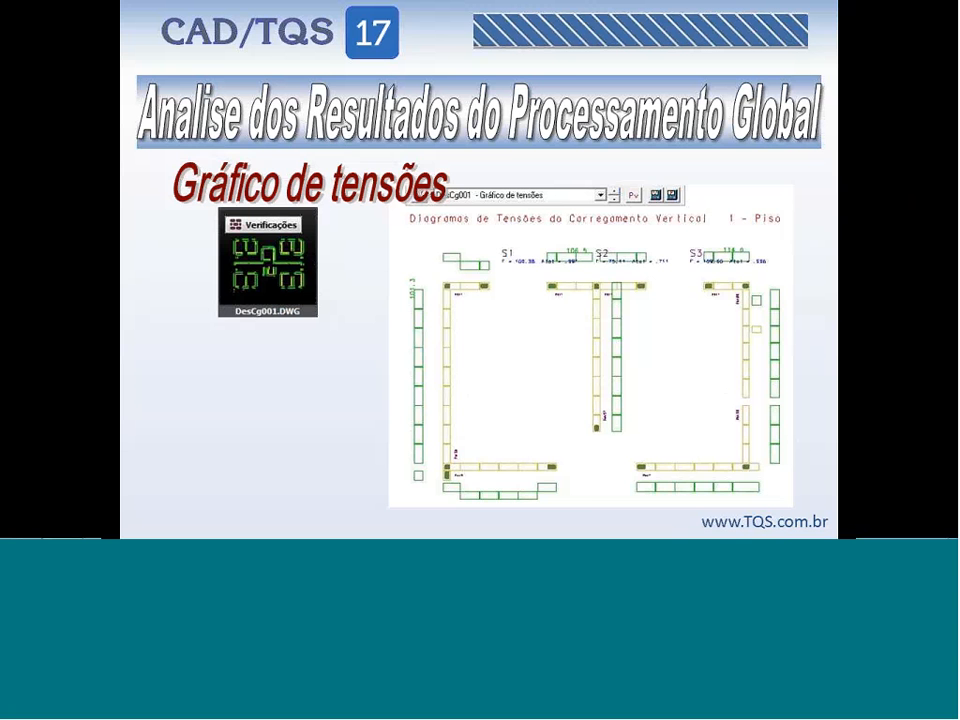
{"action": "key", "text": "Right"}
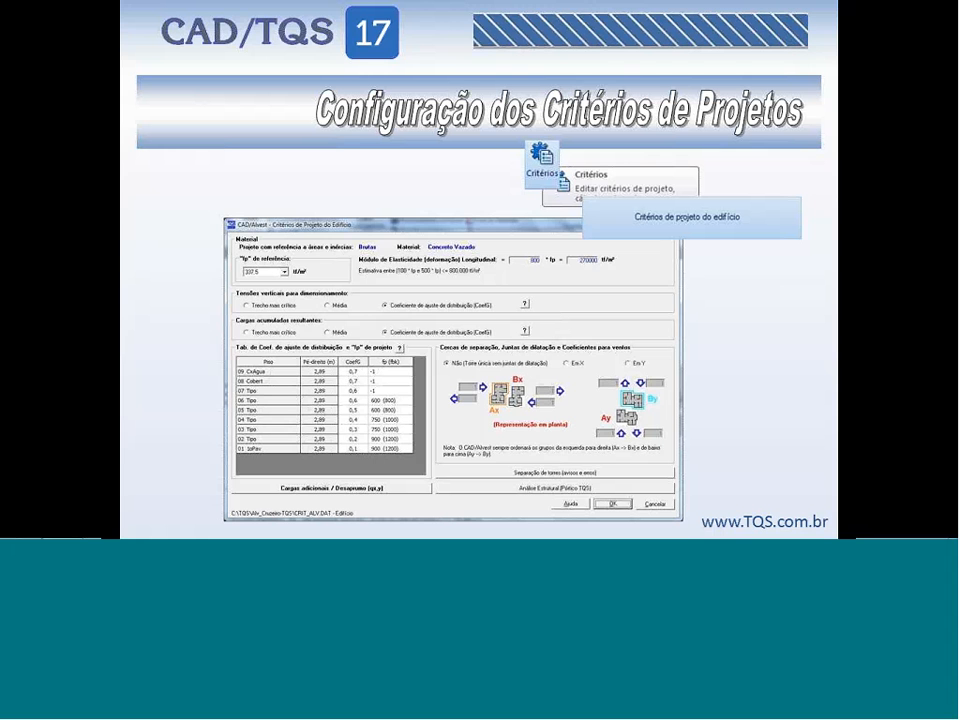
{"action": "key", "text": "Right"}
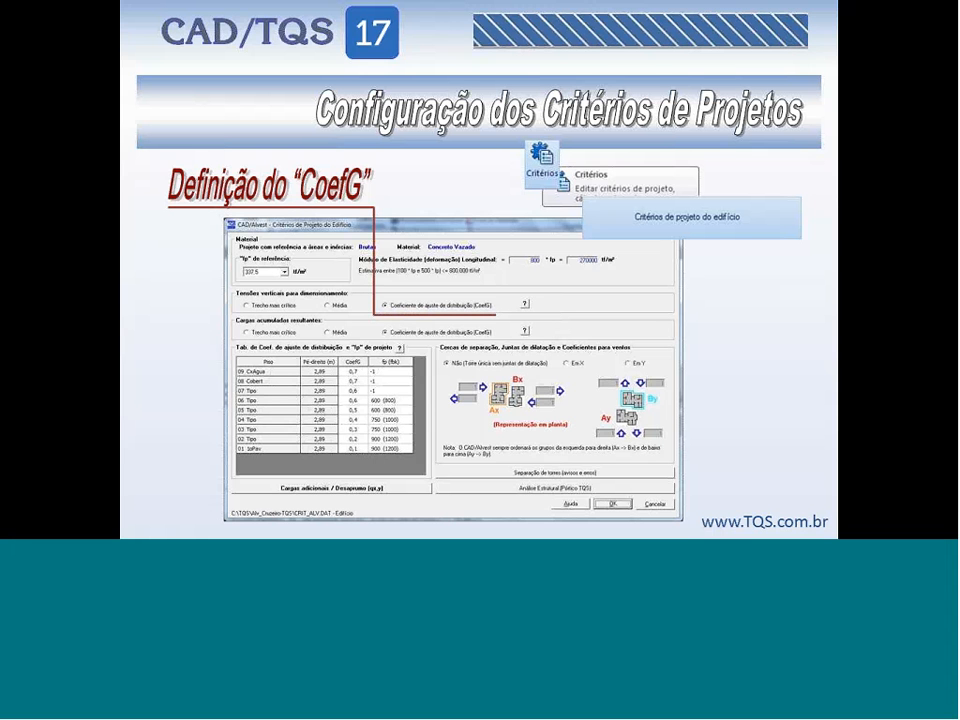
{"action": "key", "text": "Right"}
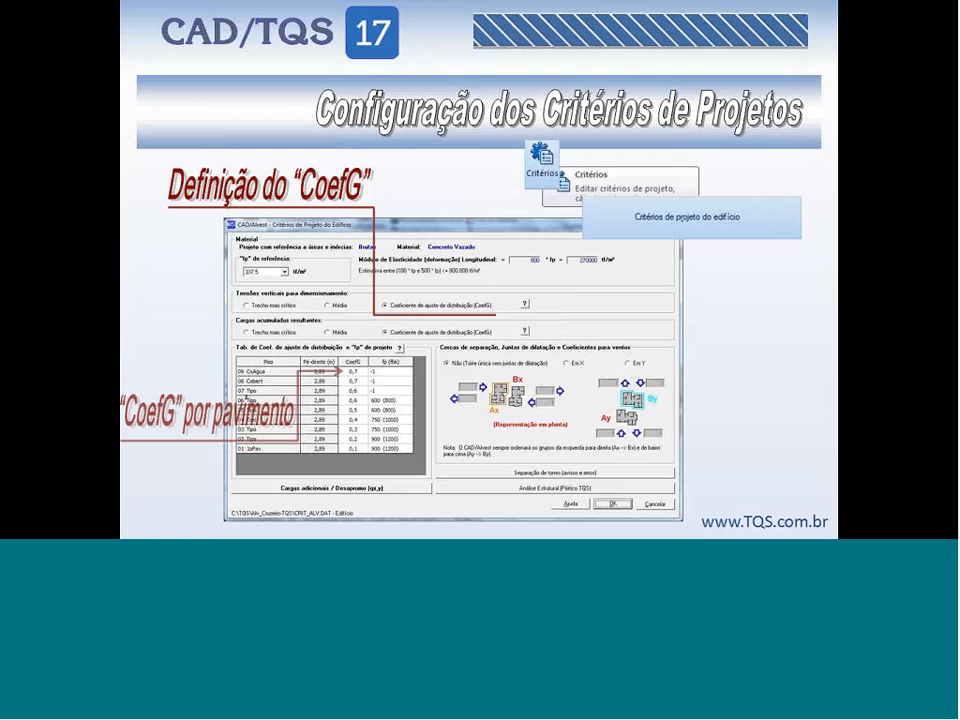
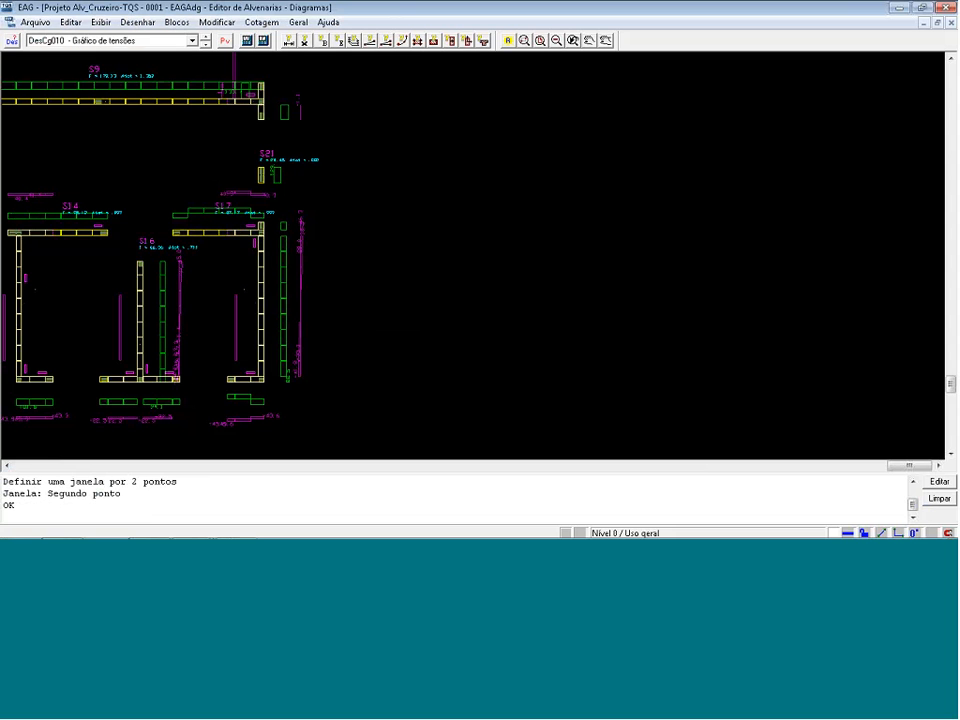
- Switch to stress drawing DesCg014, examine the diagrams of wall group S17, and return to the whole floor
{"action": "left_click", "coordinate": [193, 41]}
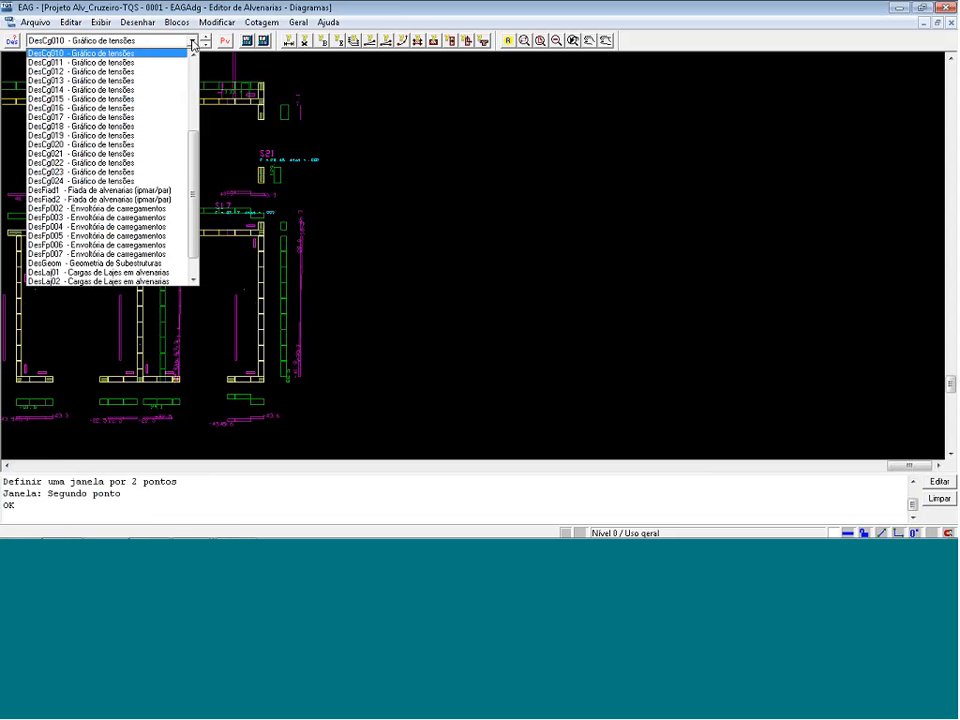
{"action": "left_click", "coordinate": [138, 90]}
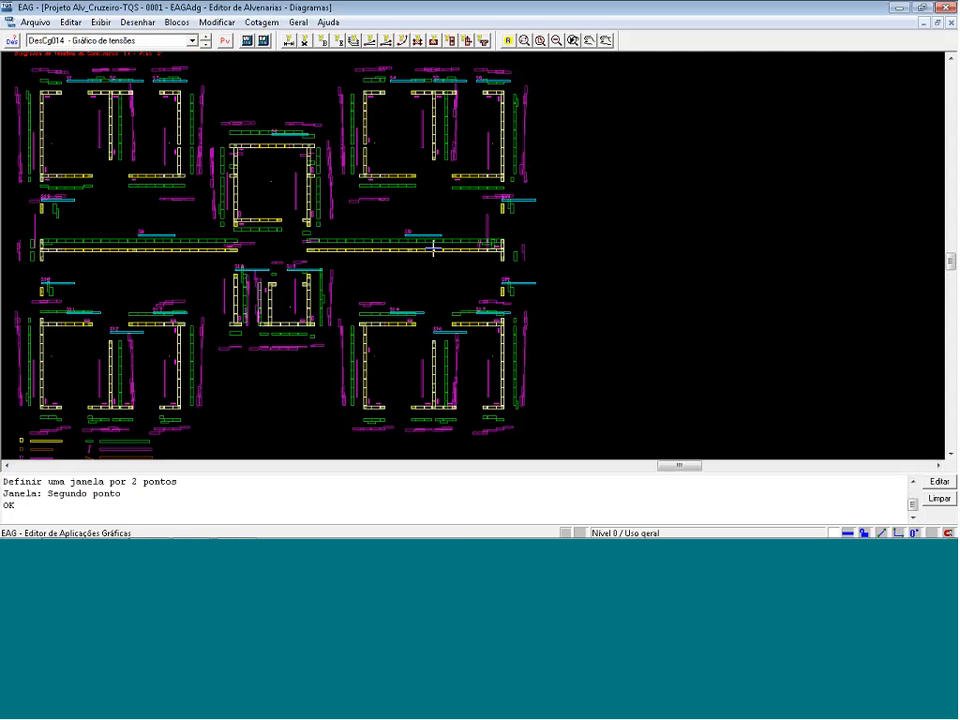
{"action": "key", "text": "F8"}
{"action": "left_click", "coordinate": [569, 456]}
{"action": "key", "text": "F8"}
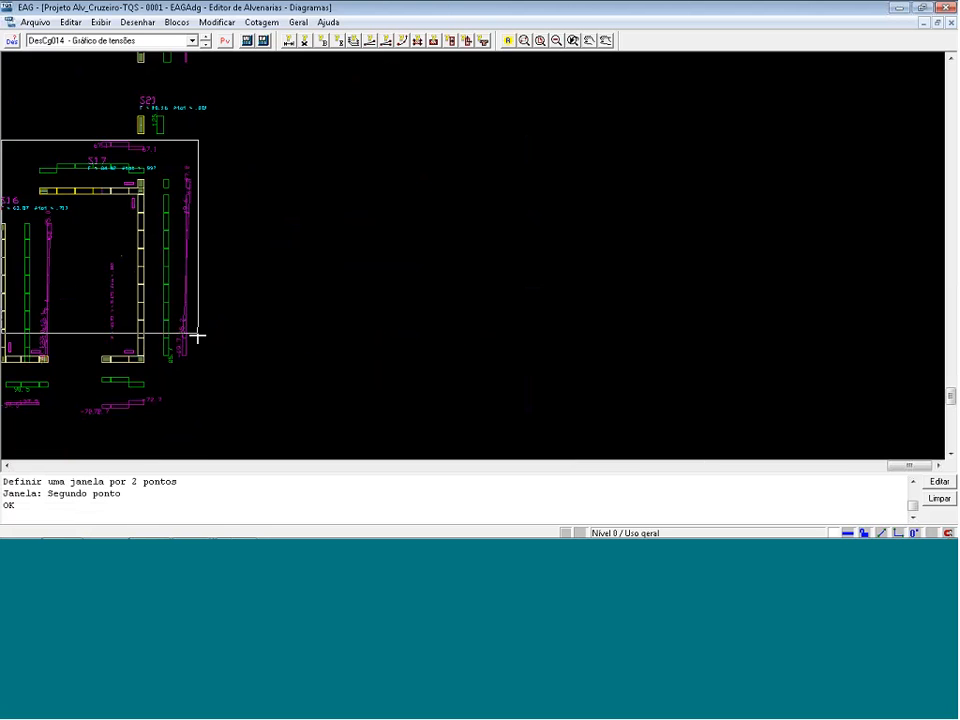
{"action": "left_click", "coordinate": [314, 427]}
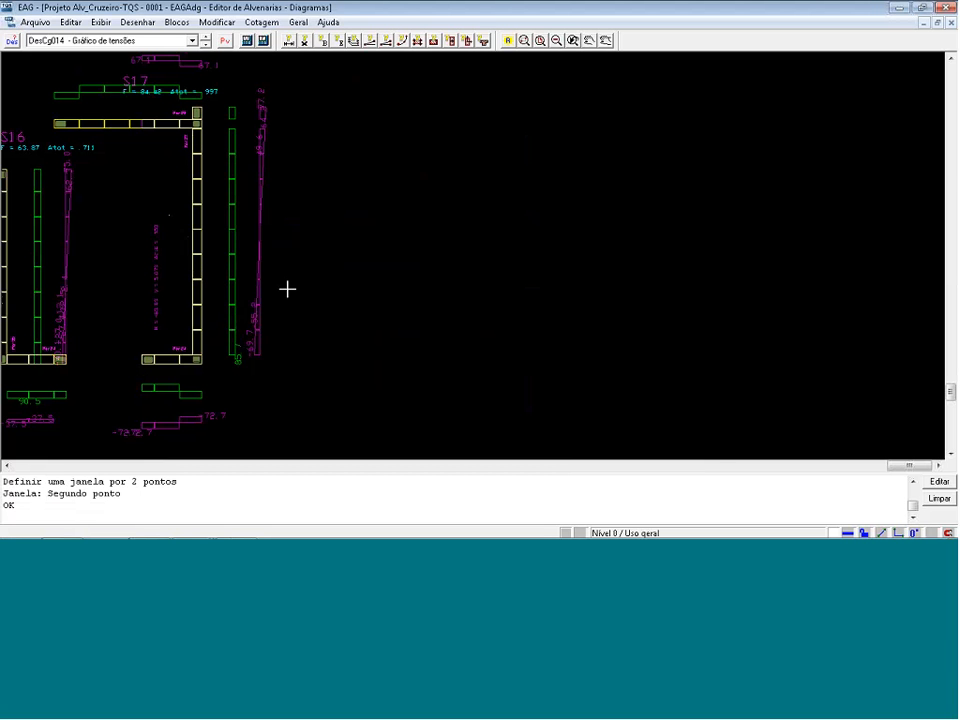
{"action": "key", "text": "shift+F8"}
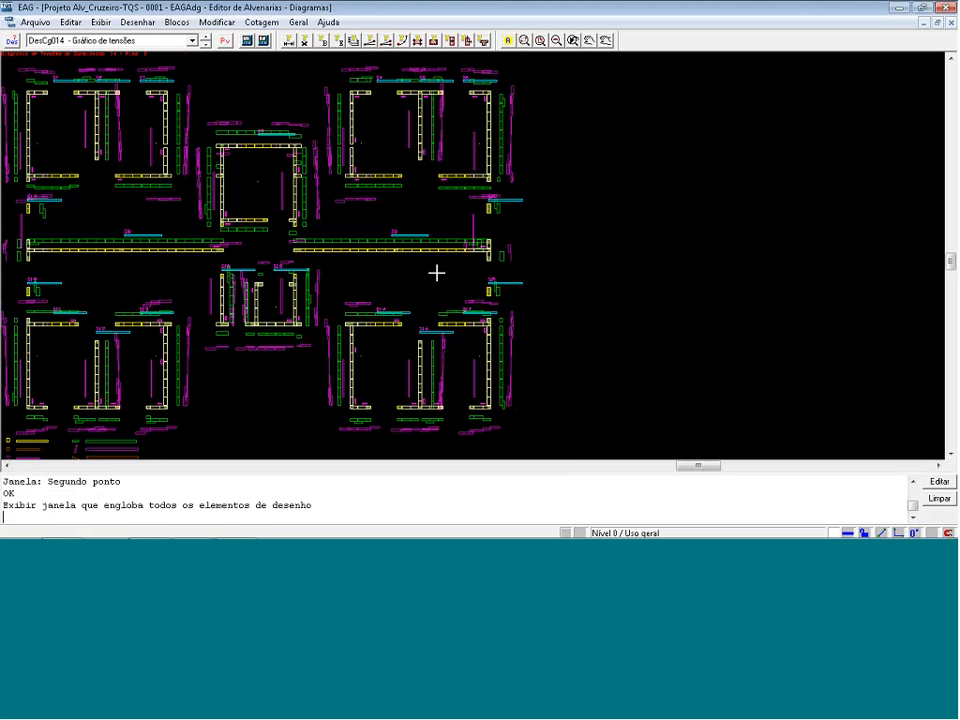
- Examine wall group S9's stress diagrams in drawing DesCg014, and switch to stress drawing DesCg010
{"action": "key", "text": "F8"}
{"action": "left_click", "coordinate": [276, 188]}
{"action": "left_click", "coordinate": [523, 306]}
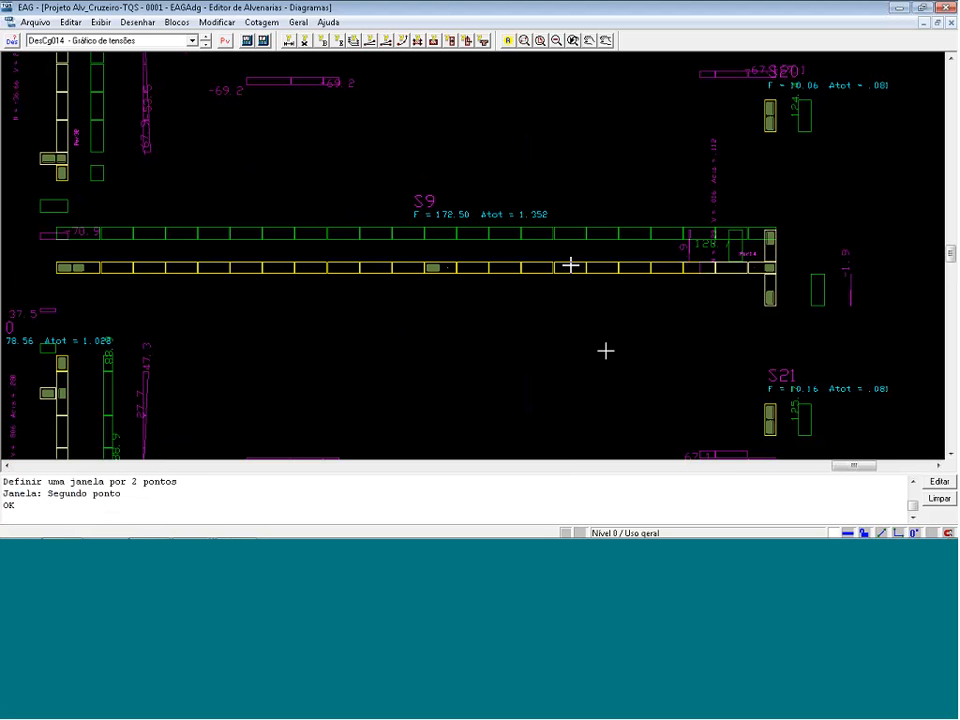
{"action": "left_click", "coordinate": [192, 40]}
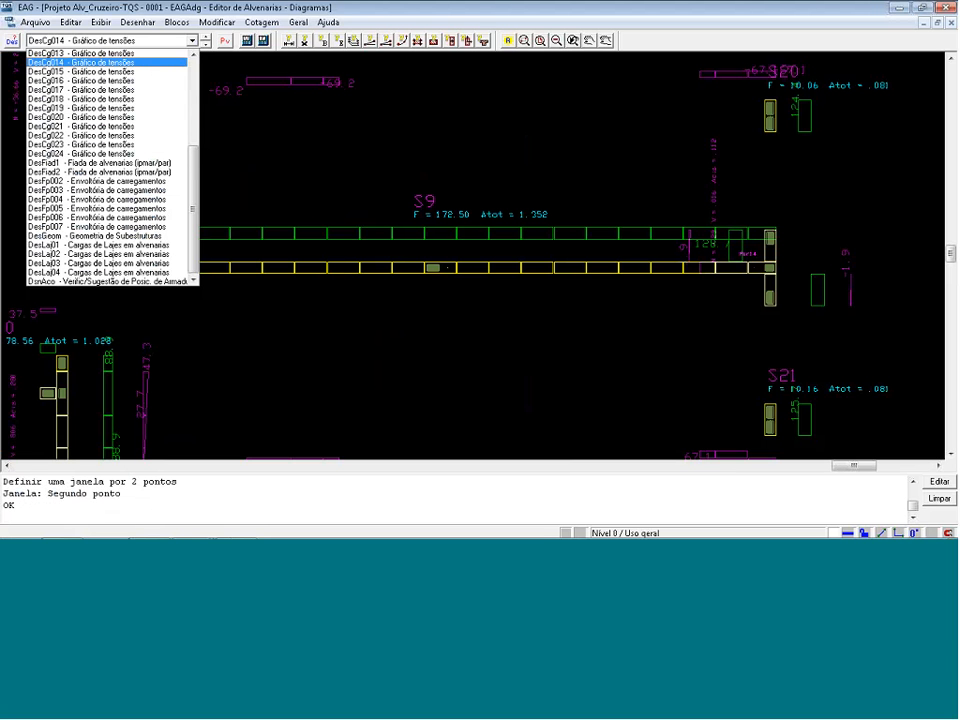
{"action": "scroll", "coordinate": [195, 120], "scroll_direction": "up", "scroll_amount": 5}
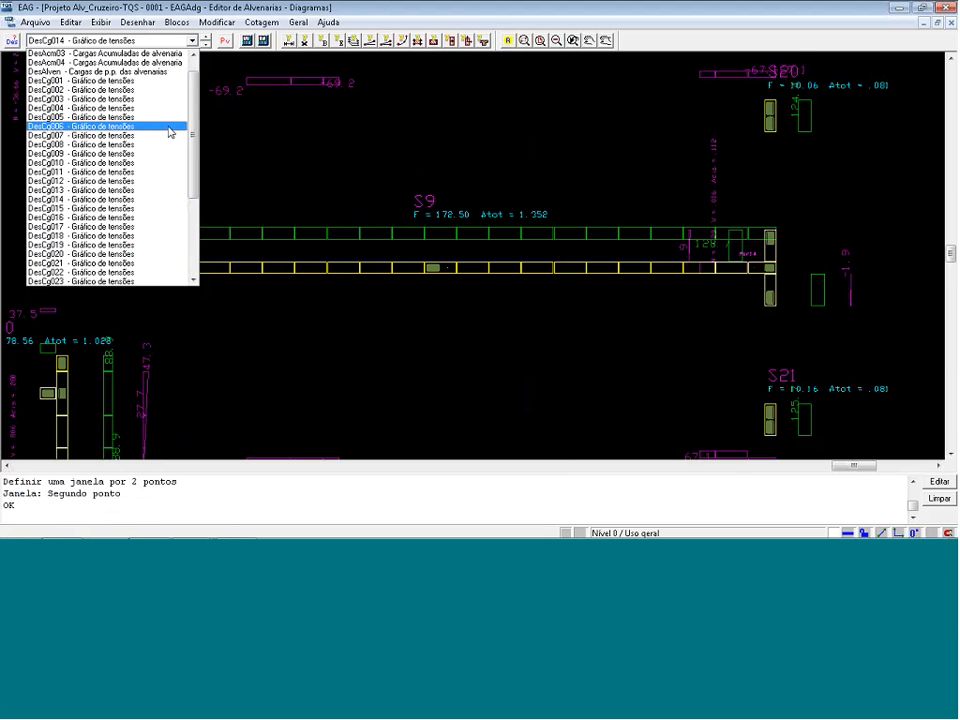
{"action": "left_click", "coordinate": [105, 163]}
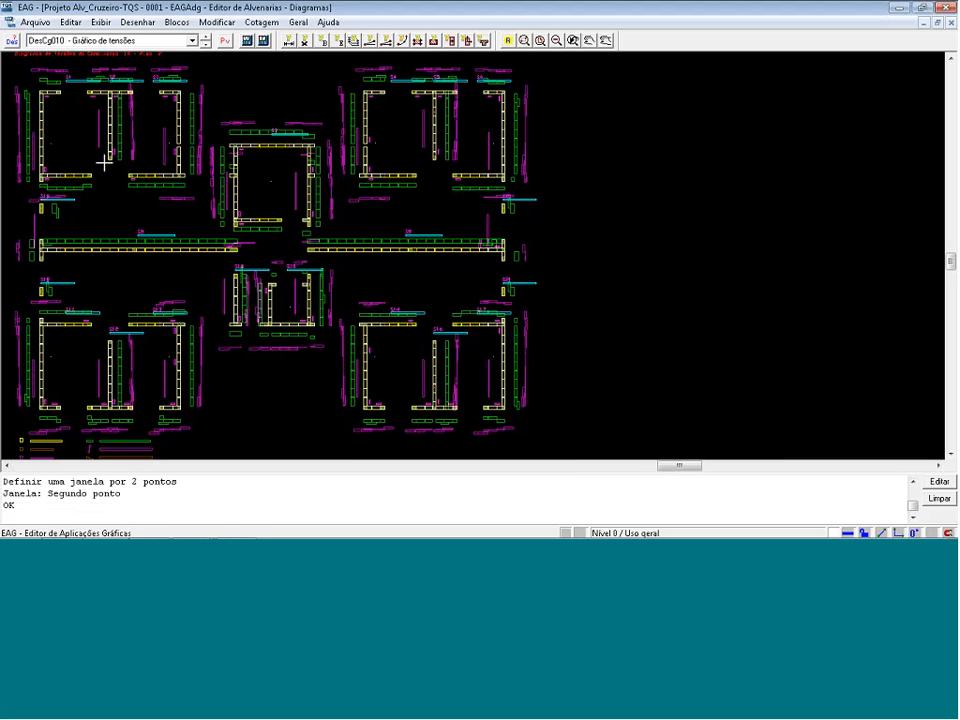
- Switch to stress drawing DesCg012 and examine the diagrams of wall group S9
{"action": "left_click", "coordinate": [105, 40]}
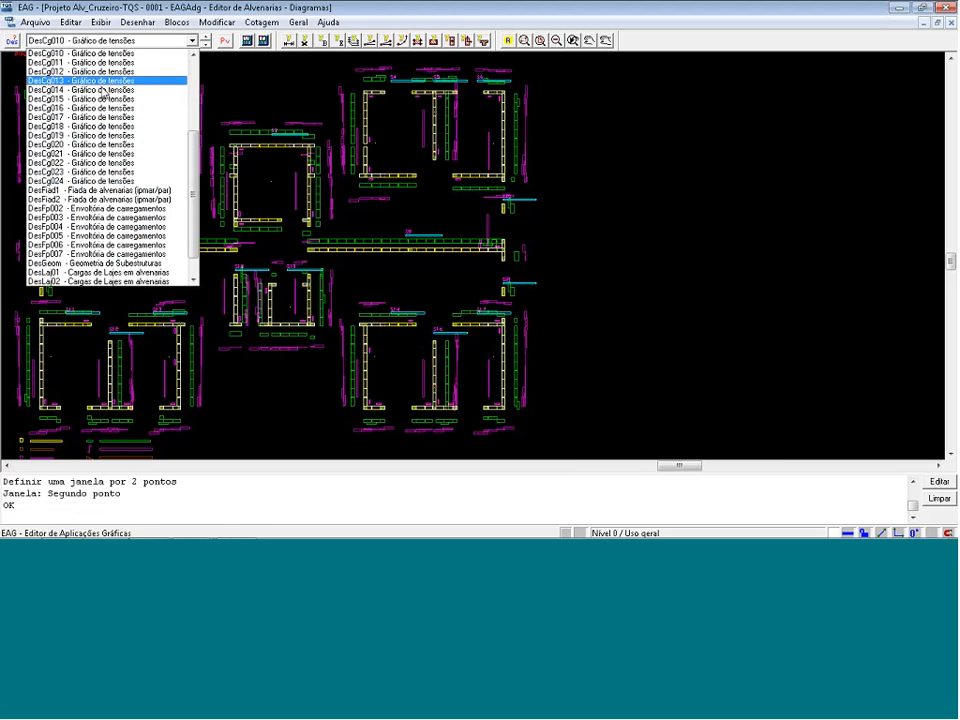
{"action": "left_click", "coordinate": [105, 71]}
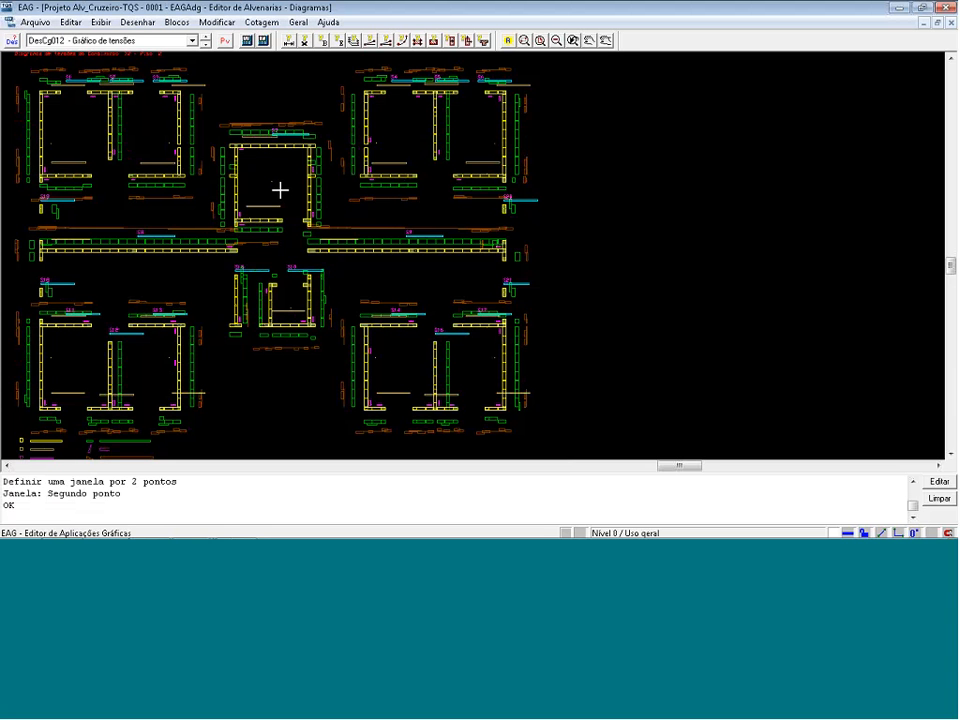
{"action": "key", "text": "F8"}
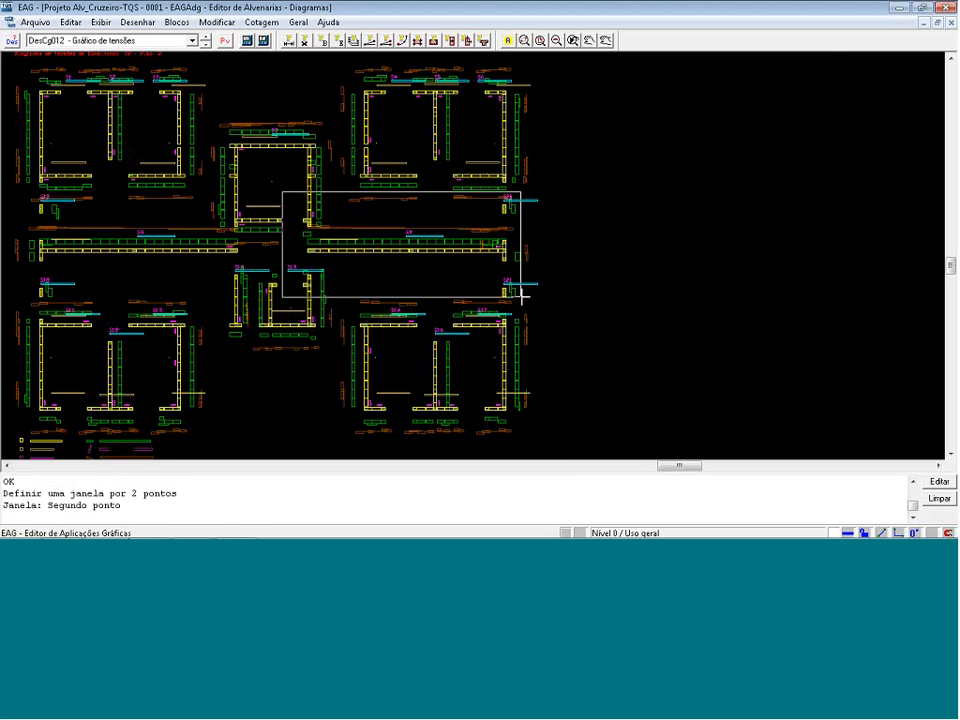
{"action": "left_click", "coordinate": [521, 297]}
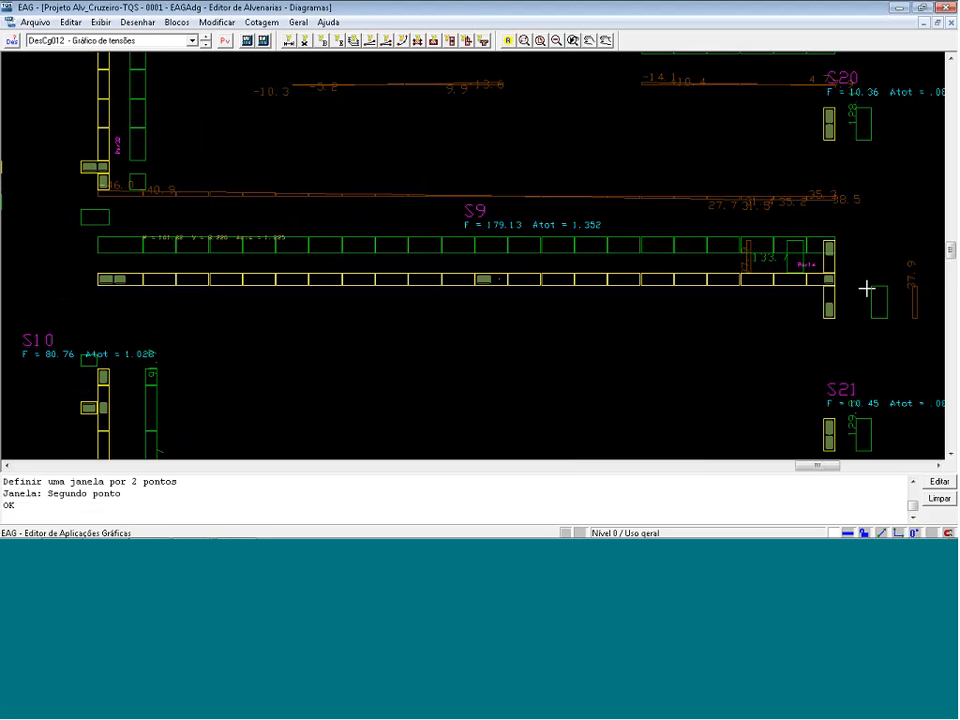
- Switch to stress drawing DesCg016, examine the diagrams of wall group S9, and return to the whole floor
{"action": "left_click", "coordinate": [192, 41]}
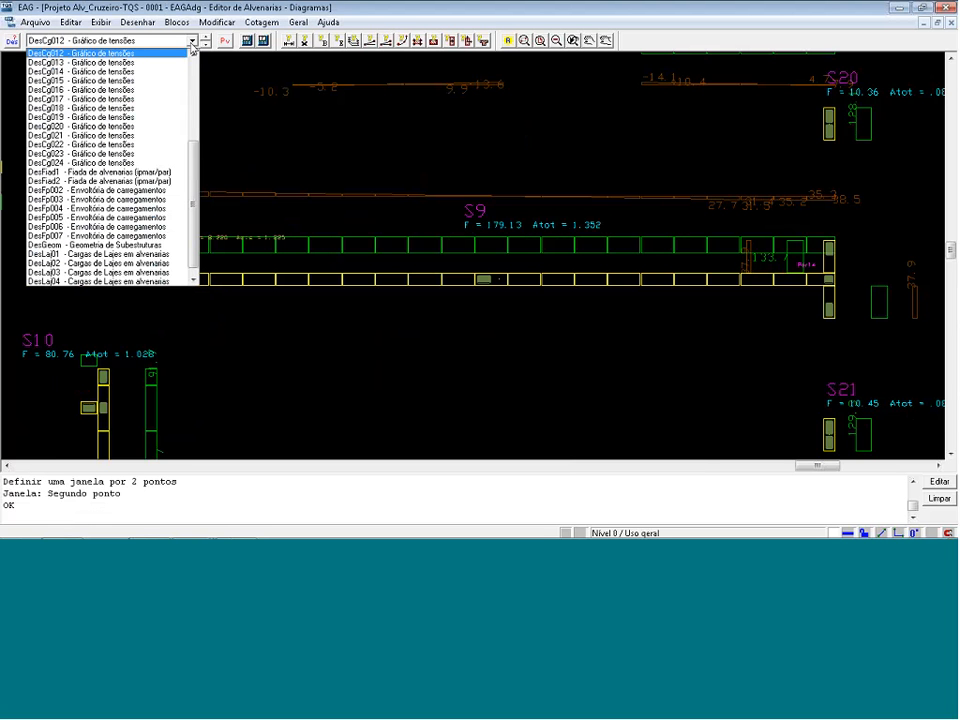
{"action": "left_click", "coordinate": [107, 90]}
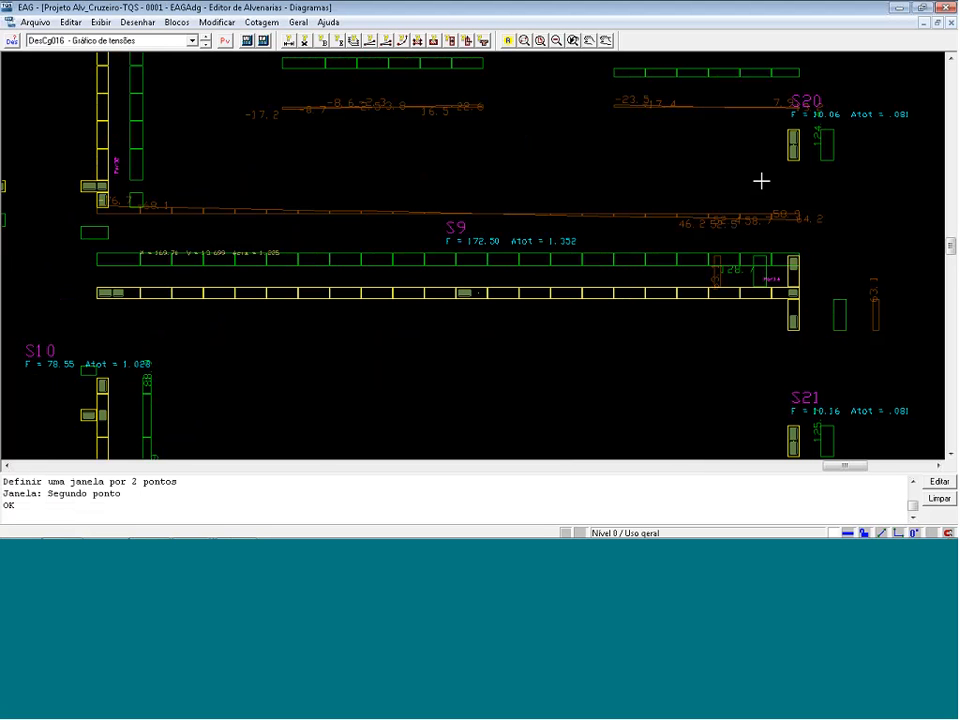
{"action": "key", "text": "shift+F8"}
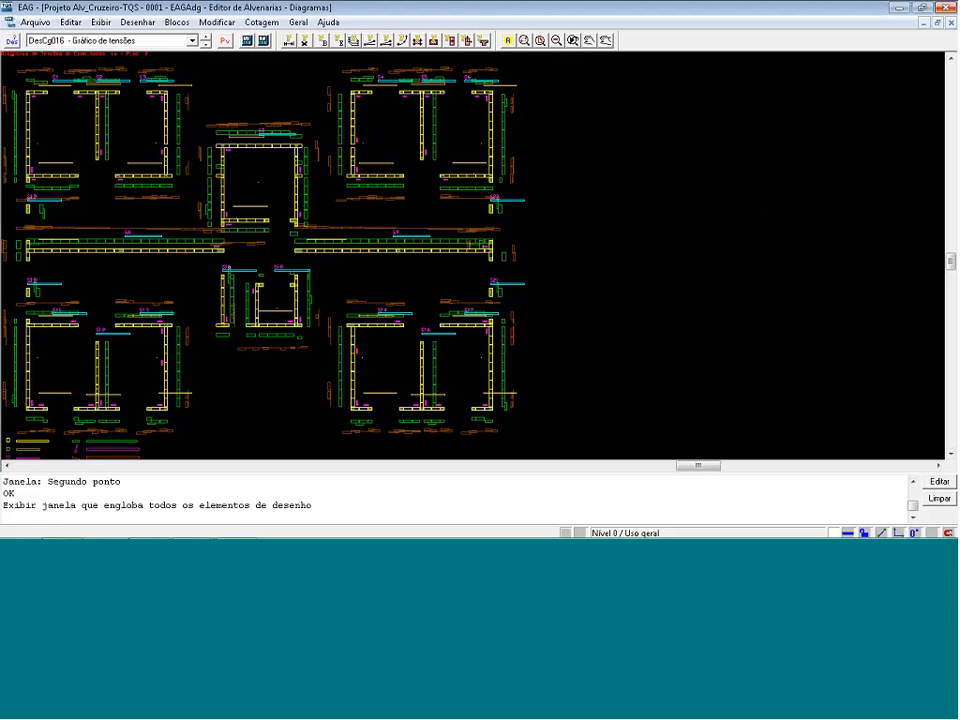
- Close the diagram editor and advance the slide presentation past the Gráfico de tensões slide
{"action": "left_click", "coordinate": [951, 7]}
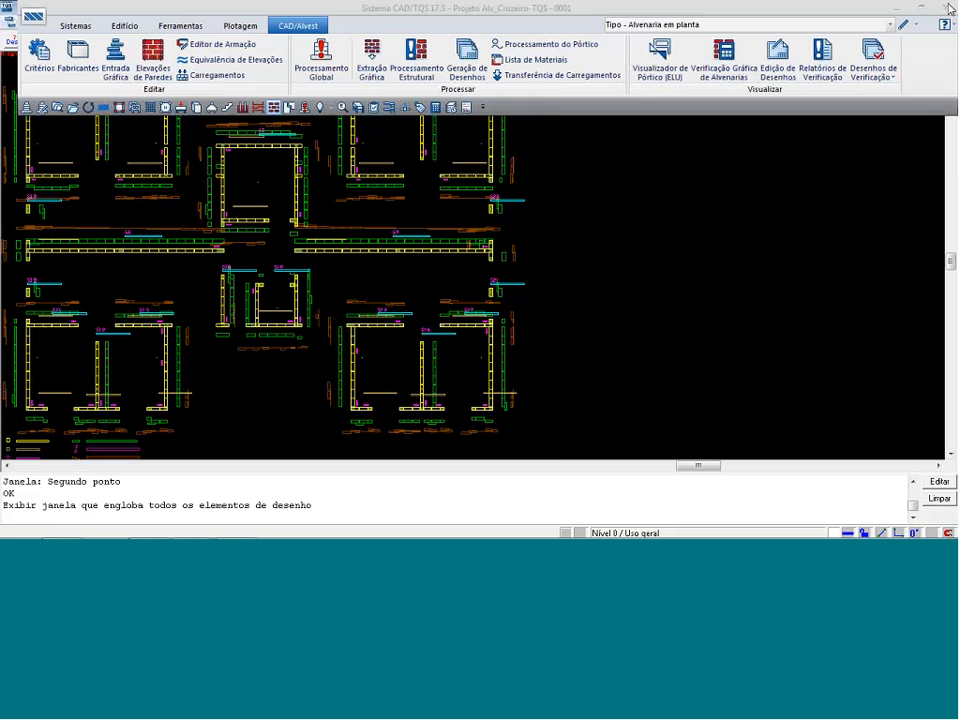
{"action": "key", "text": "alt+Tab"}
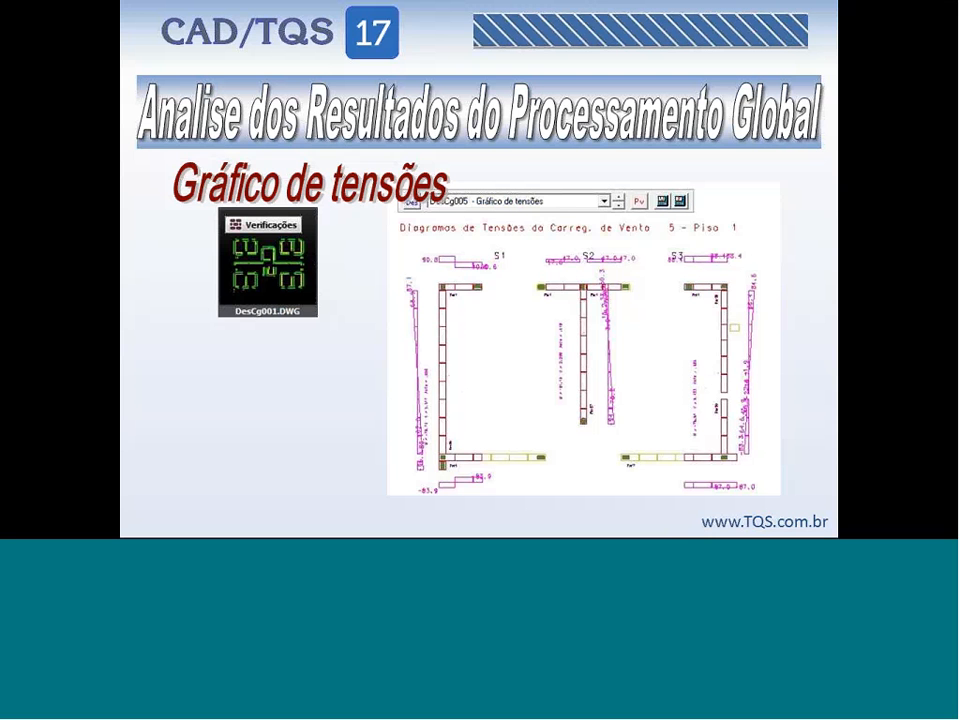
{"action": "key", "text": "Right"}
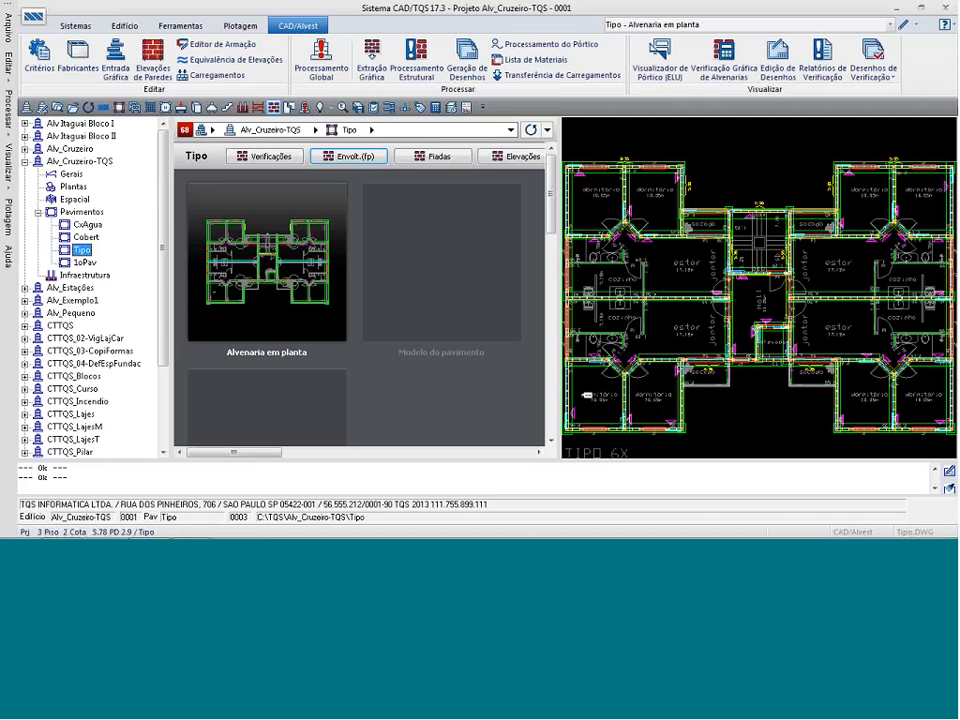
- Review the horizontal load settings in the building's masonry calculation criteria, and accept them as they are
{"action": "left_click", "coordinate": [44, 68]}
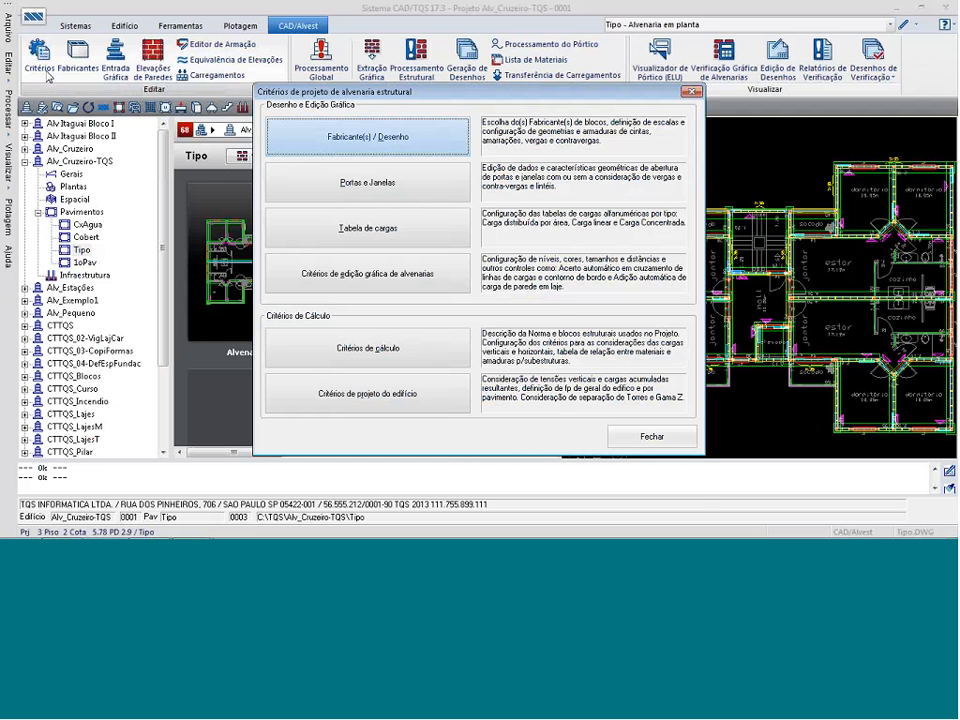
{"action": "left_click", "coordinate": [414, 343]}
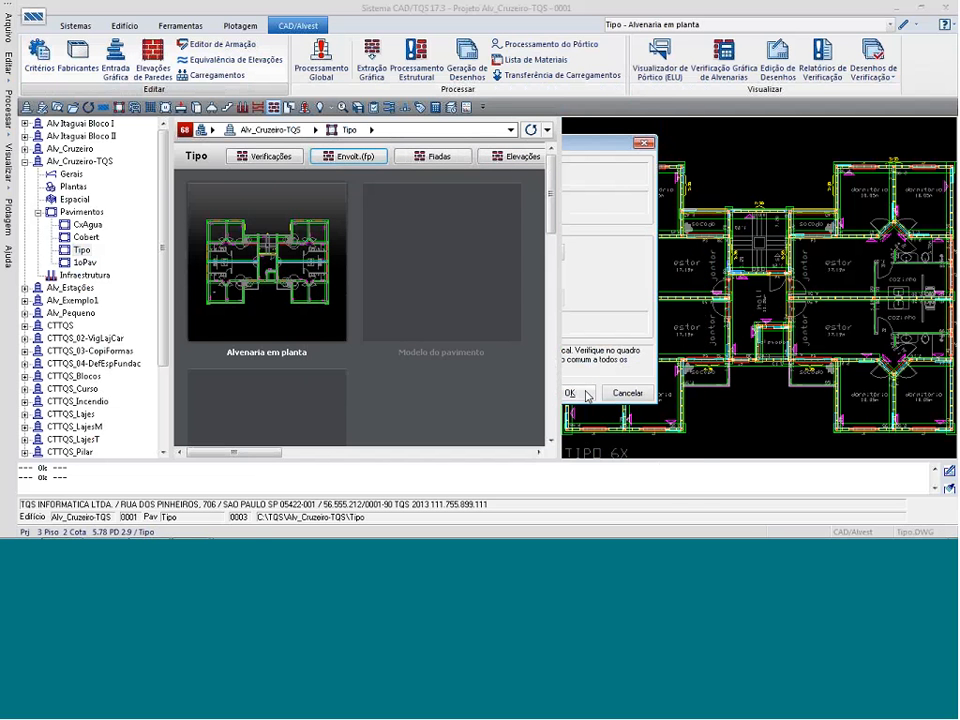
{"action": "left_click", "coordinate": [585, 394]}
{"action": "left_click", "coordinate": [483, 54]}
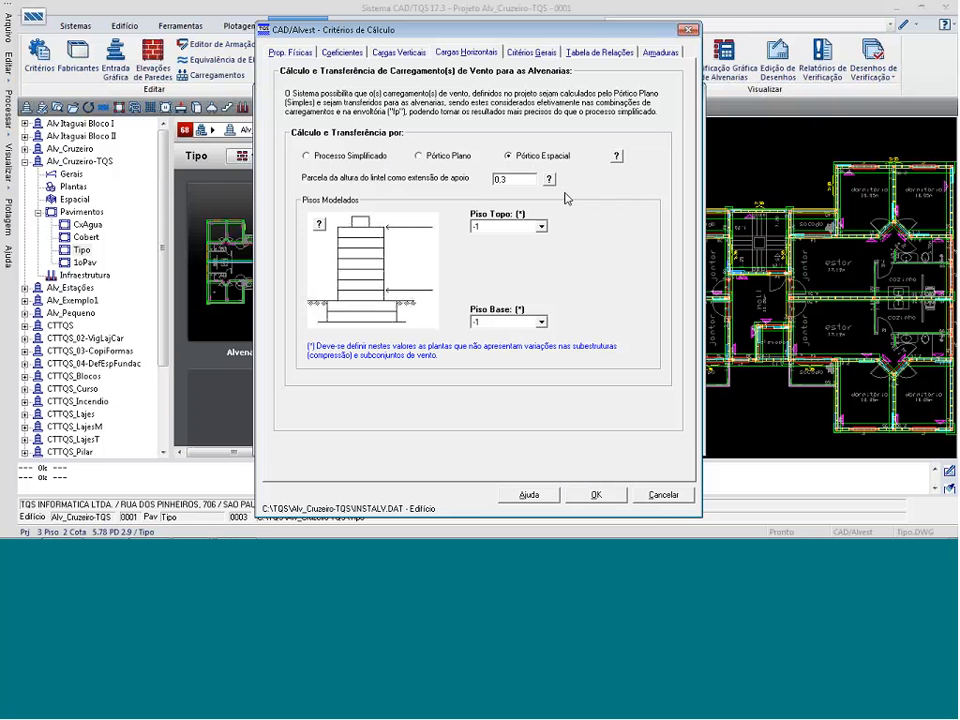
{"action": "left_click", "coordinate": [596, 494]}
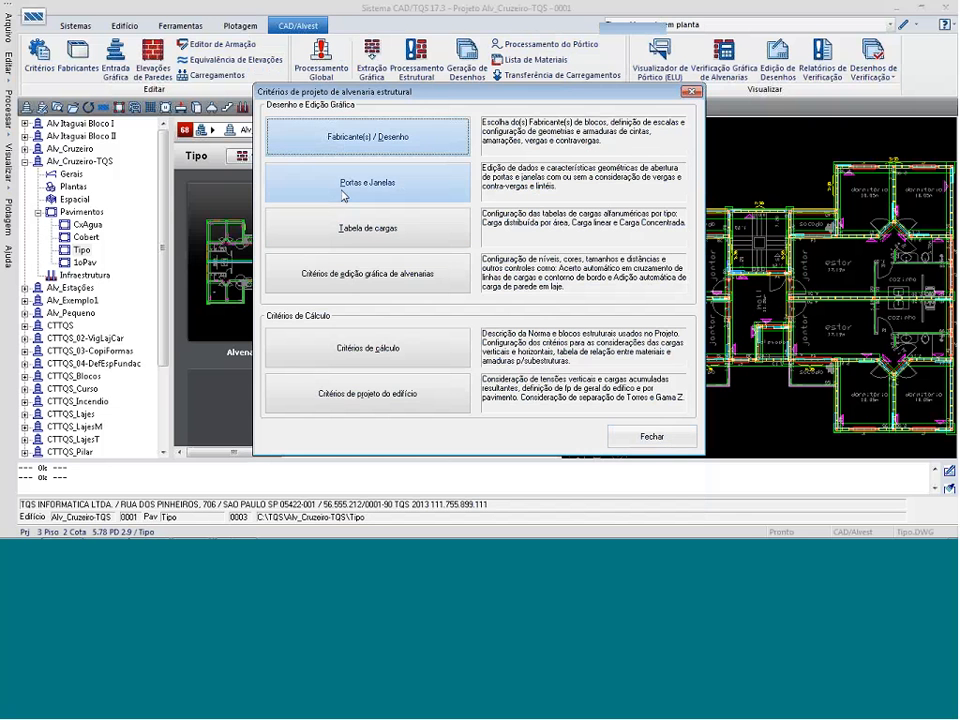
- Review the data of window J120, including its lintel design option and plastification coefficient, and leave the project criteria without changes
{"action": "left_click", "coordinate": [343, 193]}
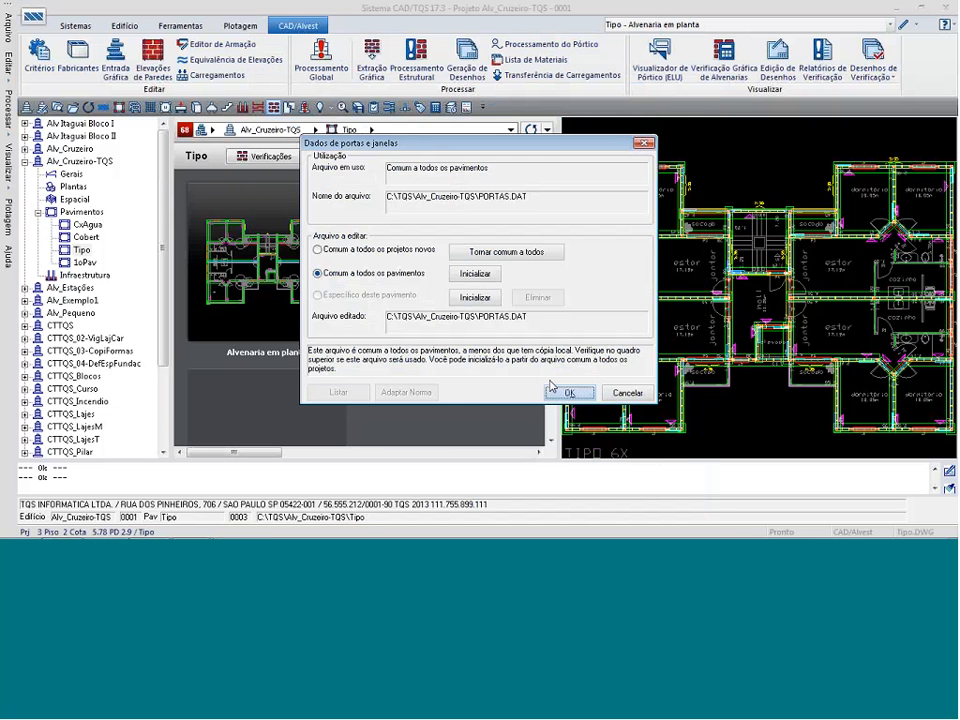
{"action": "left_click", "coordinate": [569, 394]}
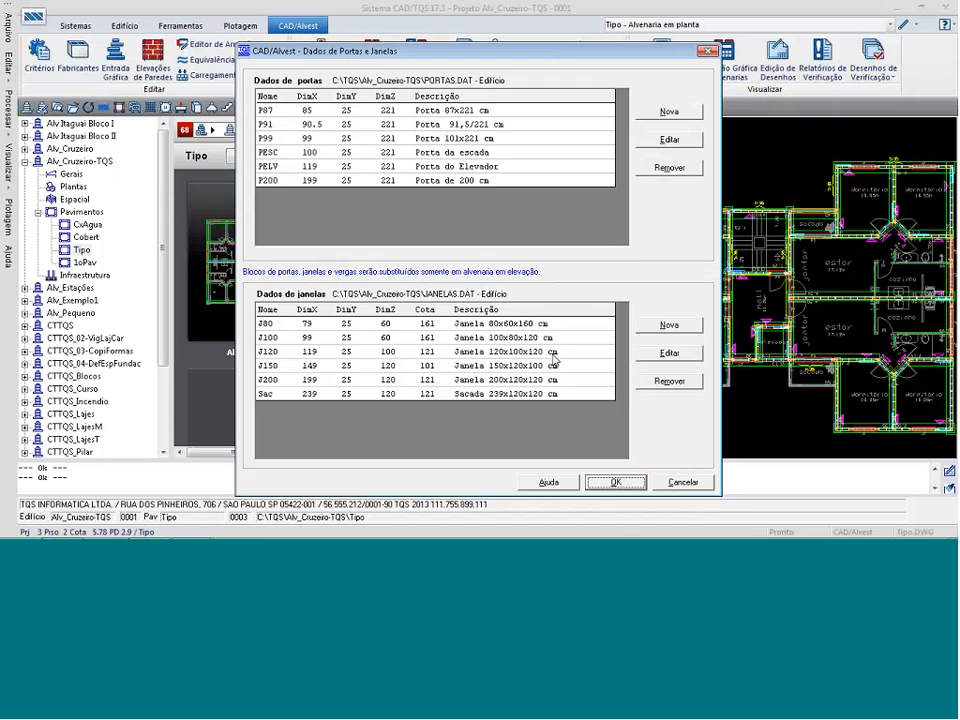
{"action": "left_click", "coordinate": [569, 349]}
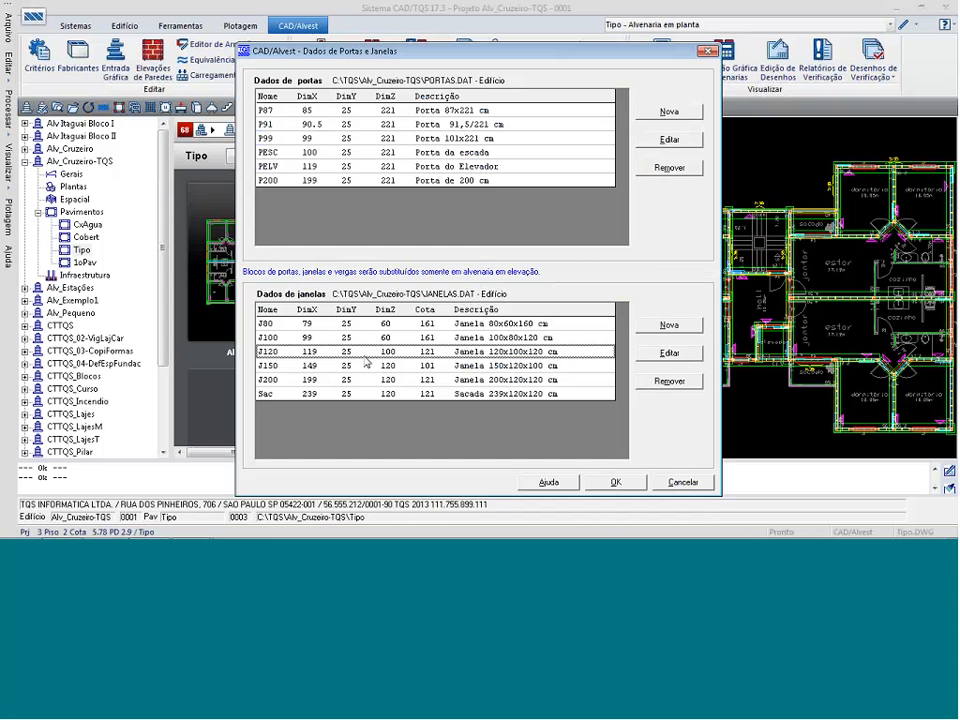
{"action": "left_click", "coordinate": [681, 357]}
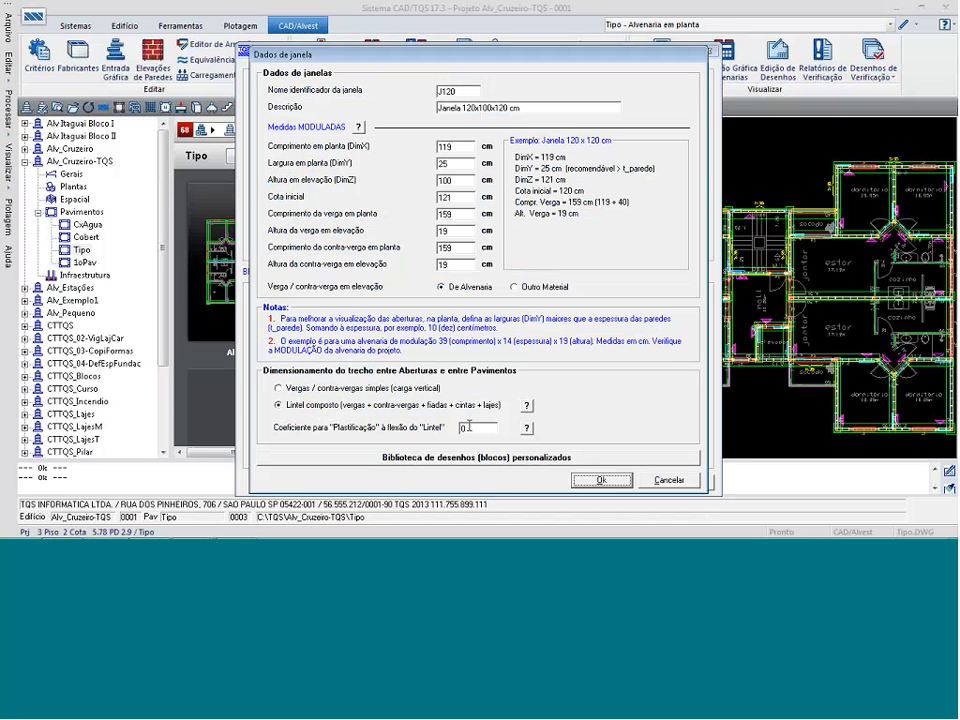
{"action": "left_click", "coordinate": [670, 481]}
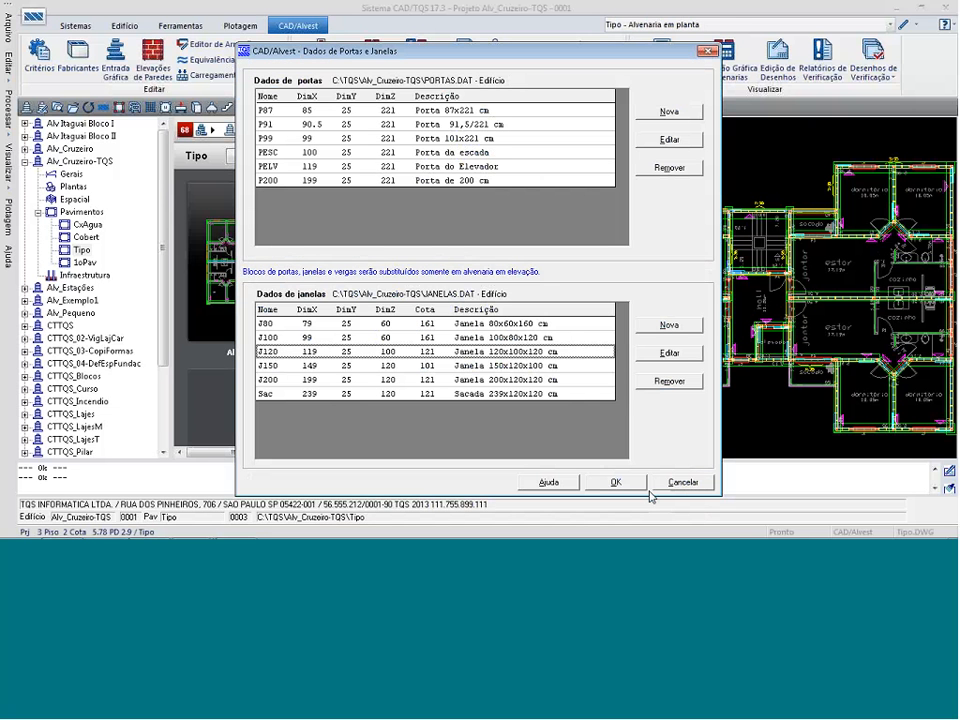
{"action": "left_click", "coordinate": [673, 483]}
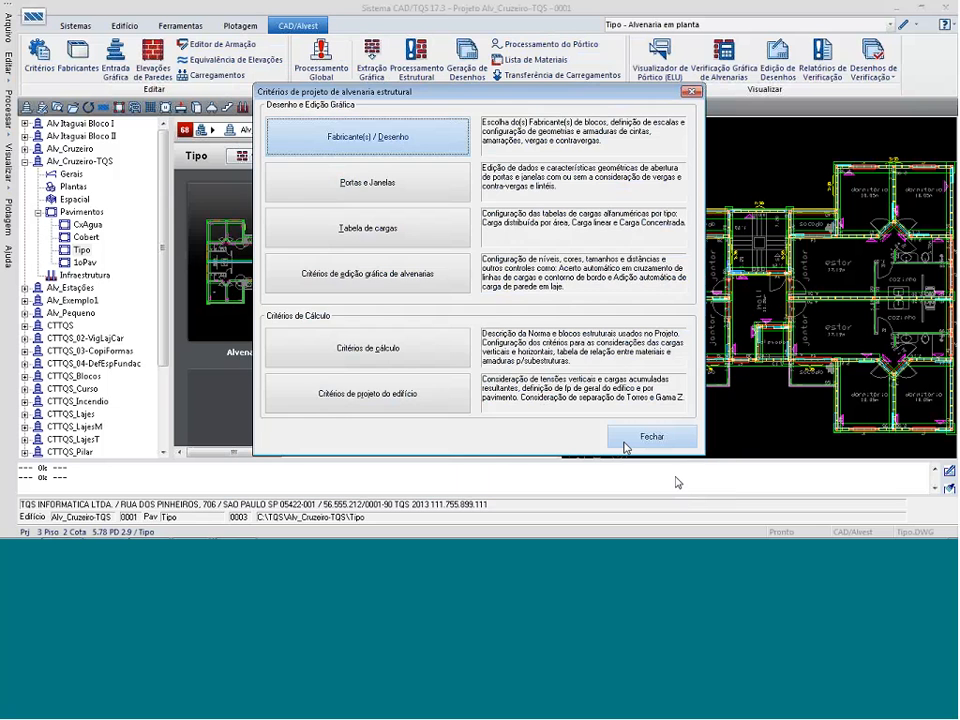
{"action": "left_click", "coordinate": [651, 437]}
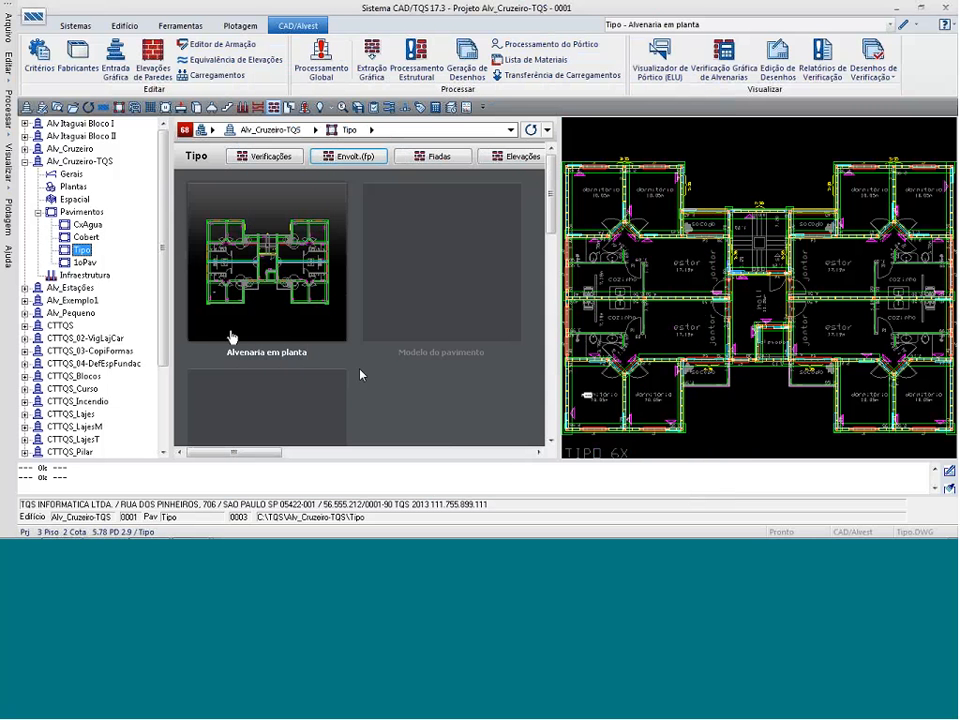
- Open the ELU space frame viewer for Alv_Cruzeiro-TQS and show load case 05 - Vento (1) 90°
{"action": "left_click", "coordinate": [75, 199]}
{"action": "right_click", "coordinate": [75, 200]}
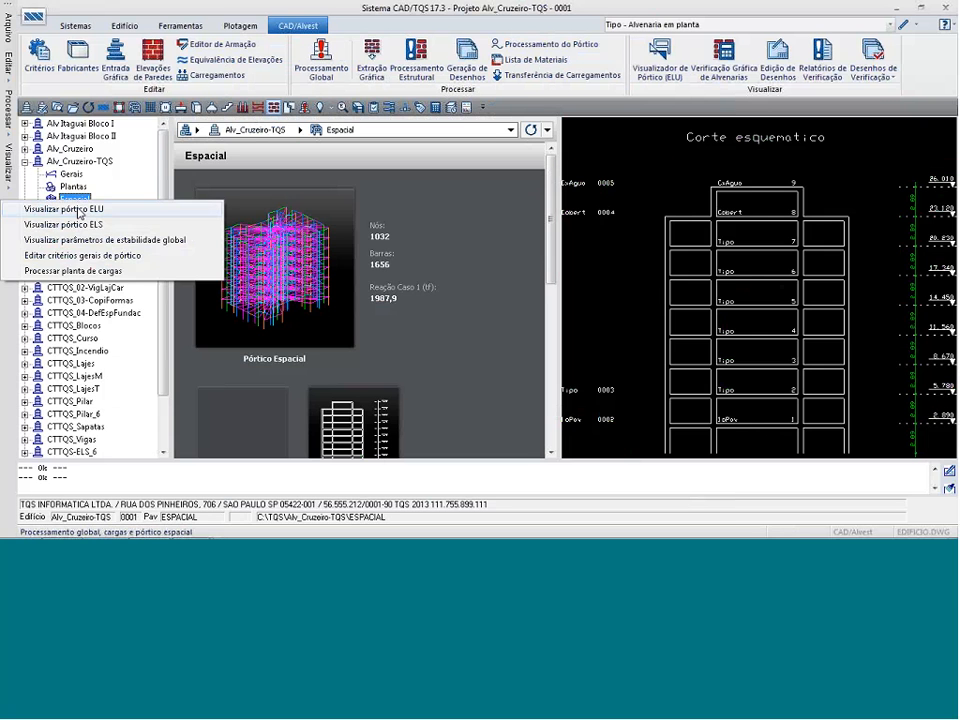
{"action": "left_click", "coordinate": [80, 209]}
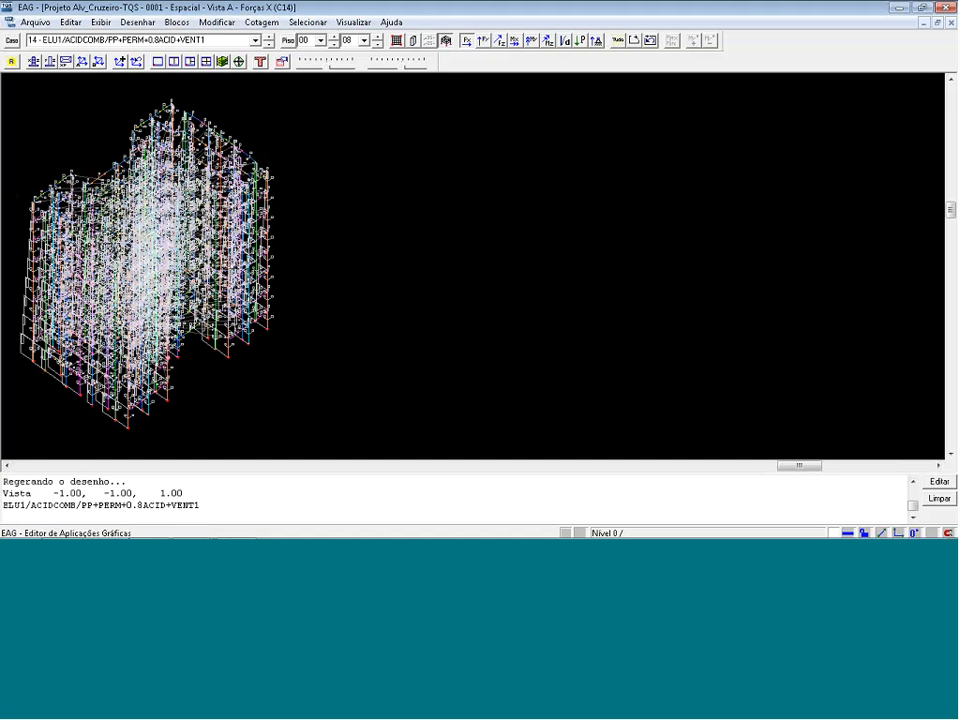
{"action": "left_click", "coordinate": [255, 40]}
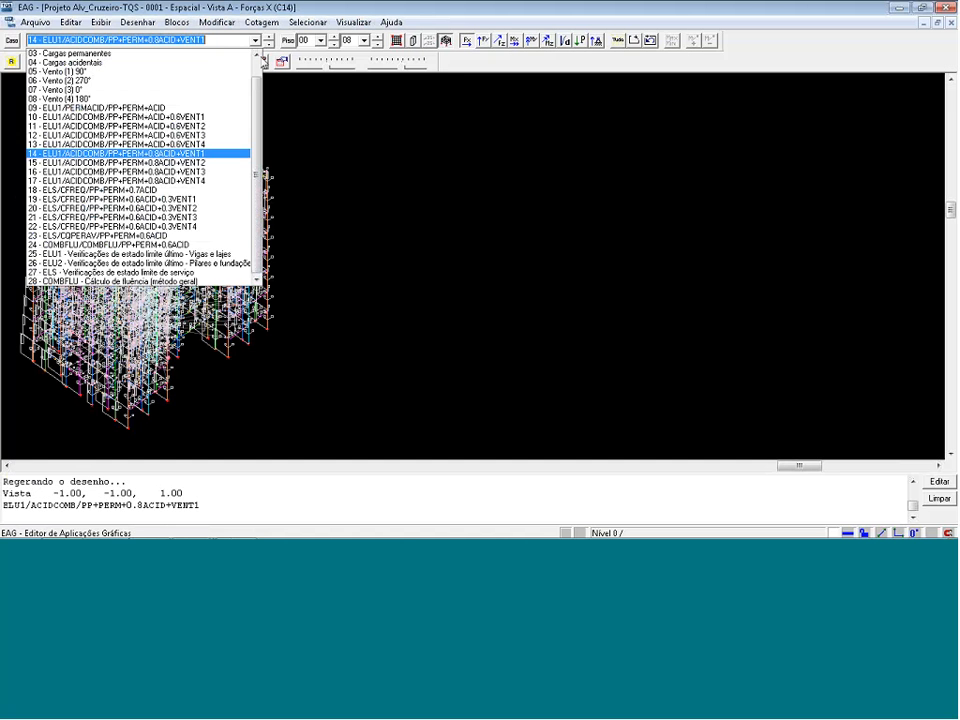
{"action": "left_click", "coordinate": [161, 71]}
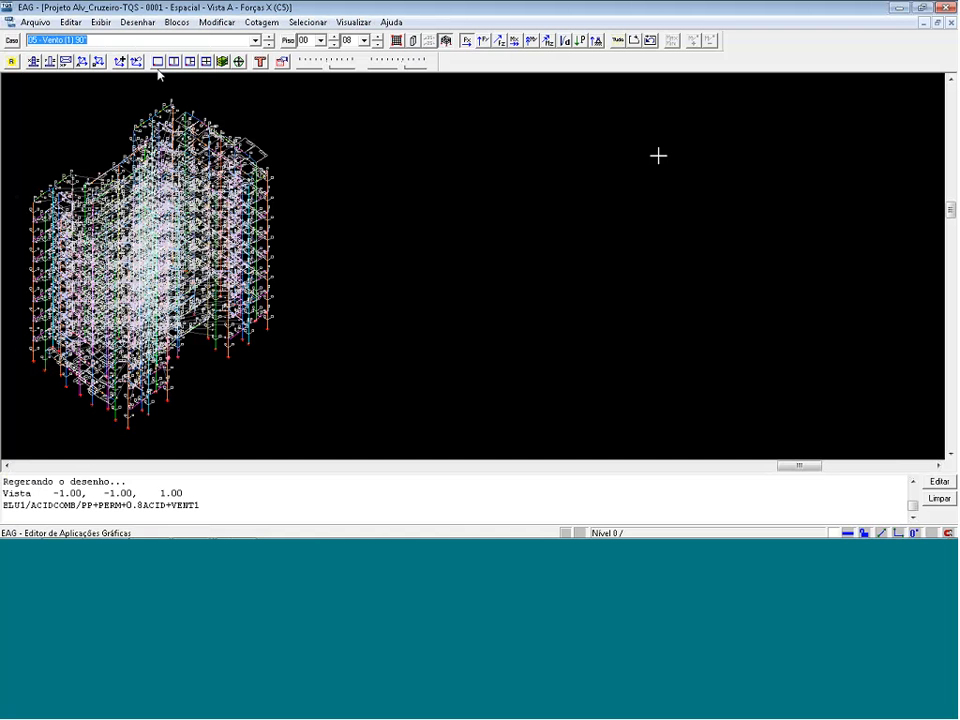
- Isolate the wall bars at the plan's lower-right corner by enclosing them with a plan selection fence
{"action": "left_click", "coordinate": [650, 41]}
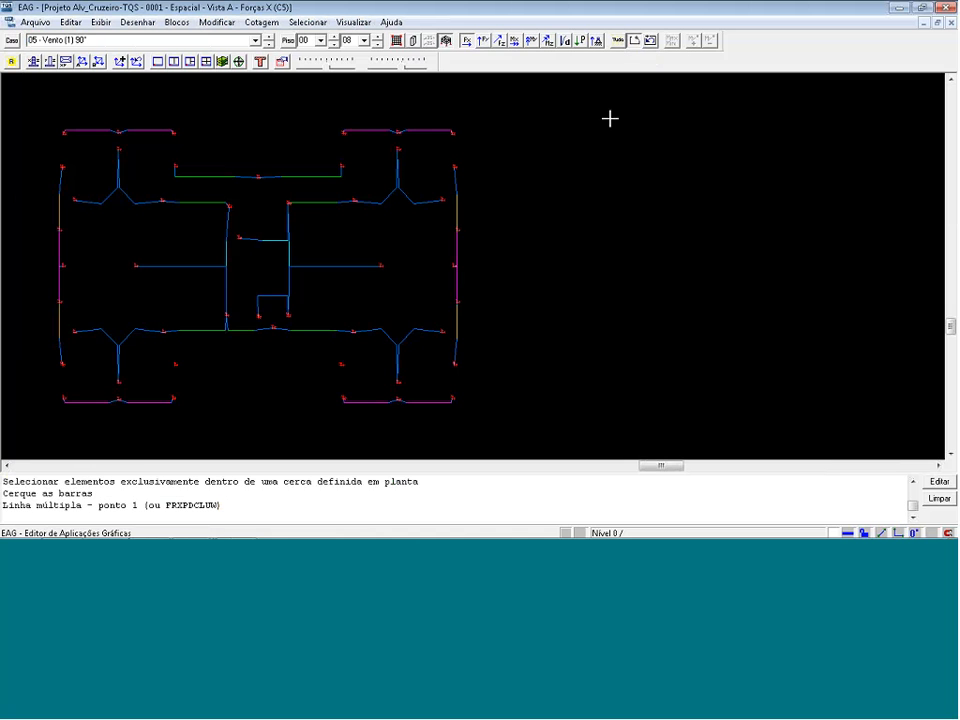
{"action": "left_click", "coordinate": [445, 355]}
{"action": "left_click", "coordinate": [439, 413]}
{"action": "left_click", "coordinate": [466, 413]}
{"action": "left_click", "coordinate": [469, 364]}
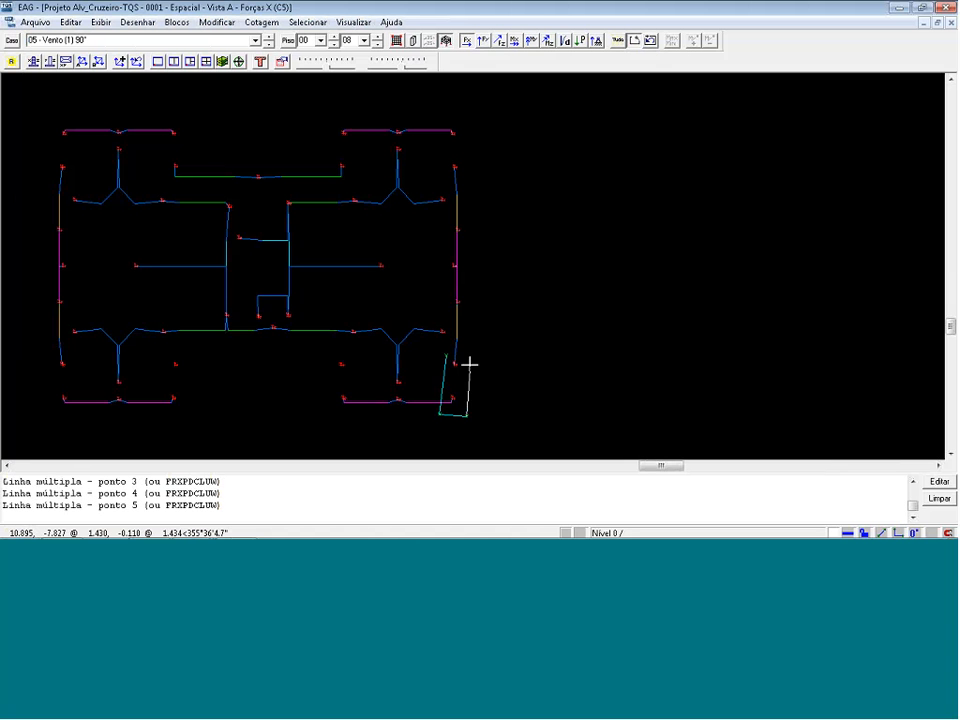
{"action": "right_click", "coordinate": [438, 350]}
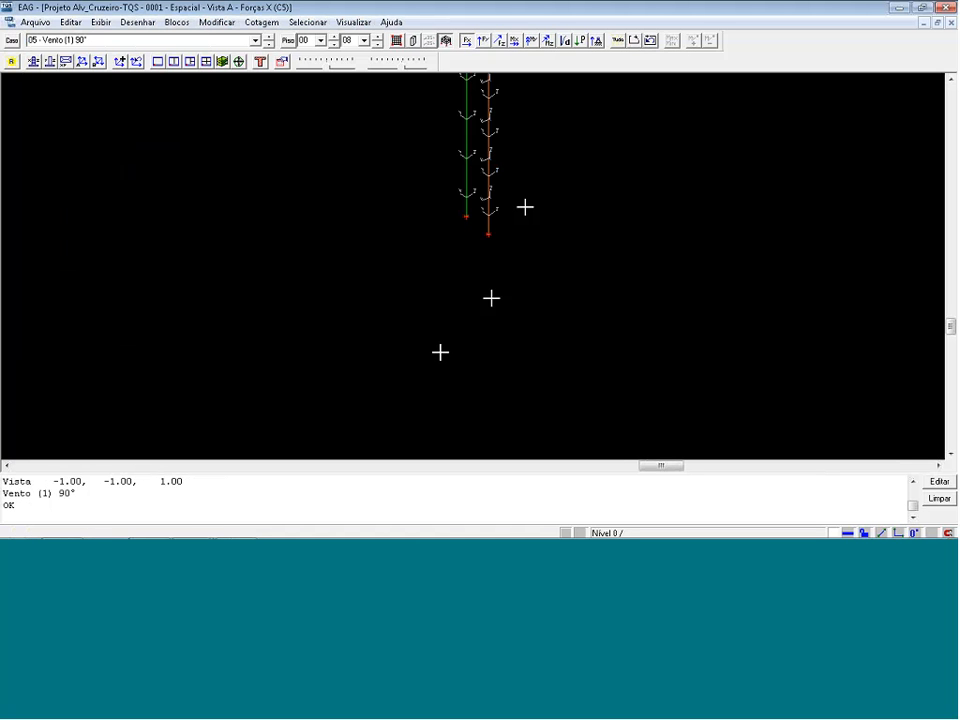
- Show the Z moment diagram of the isolated bars for combination 14 - ELU1/ACIDCOMB/PP+PERM+0.8ACID+VENT1
{"action": "left_click", "coordinate": [255, 40]}
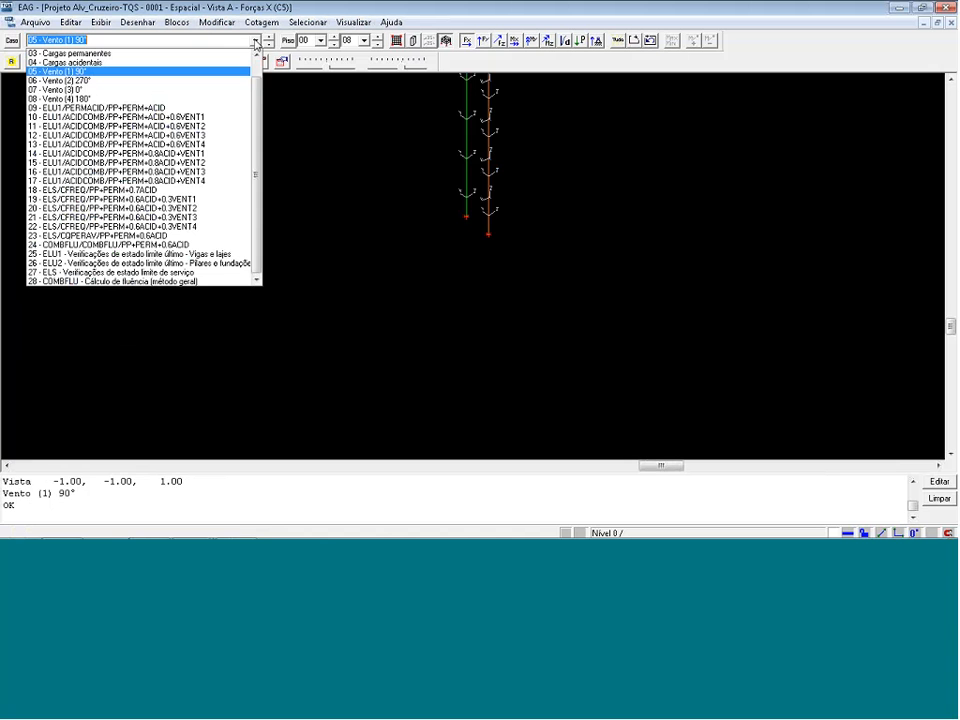
{"action": "left_click", "coordinate": [170, 154]}
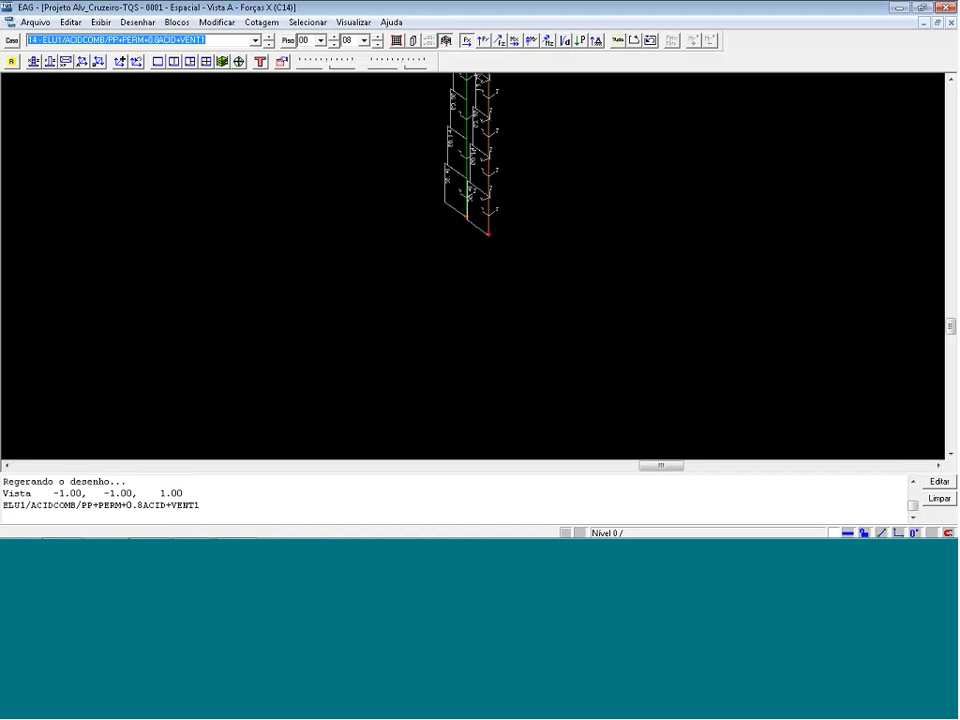
{"action": "left_click", "coordinate": [549, 41]}
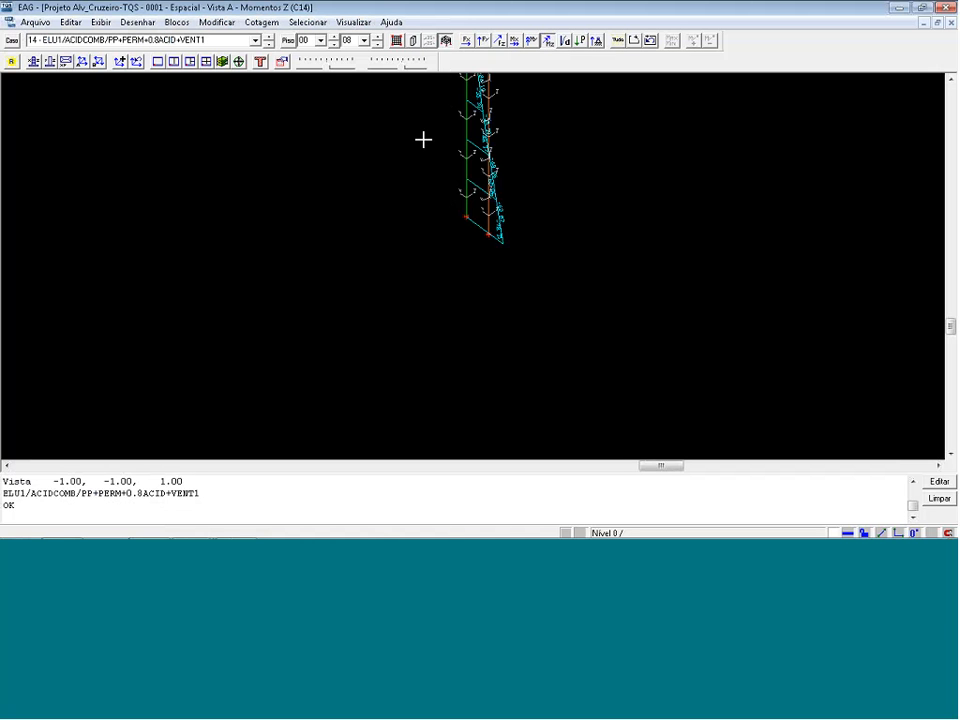
- Examine the Z moment values at the base of the isolated wall bars for combination 14
{"action": "left_click_drag", "start_coordinate": [424, 139], "coordinate": [524, 251]}
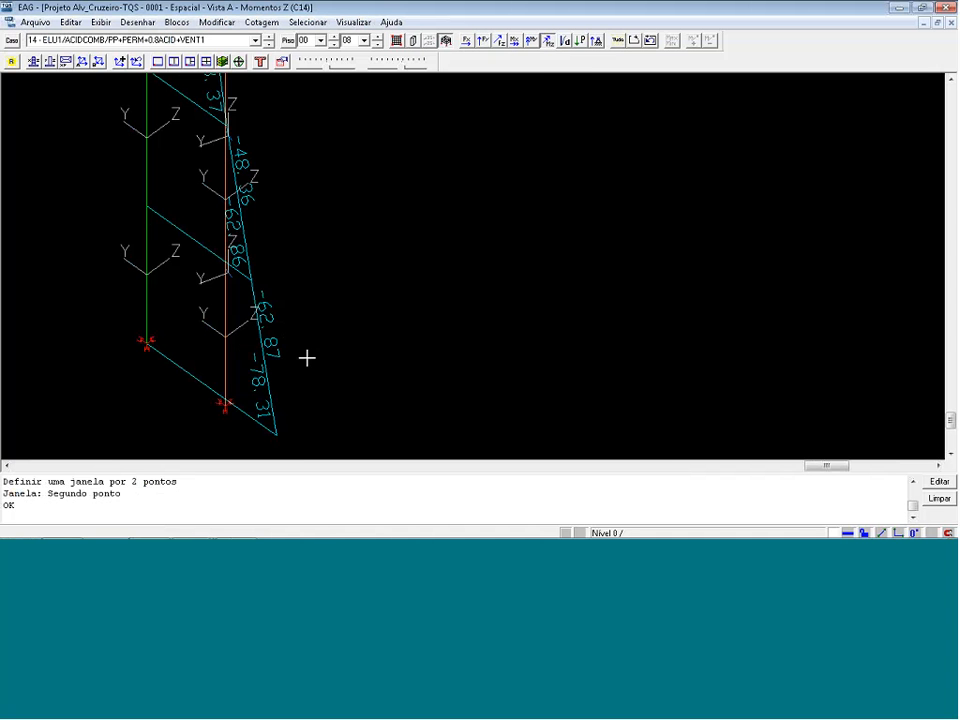
{"action": "key", "text": "alt+Tab"}
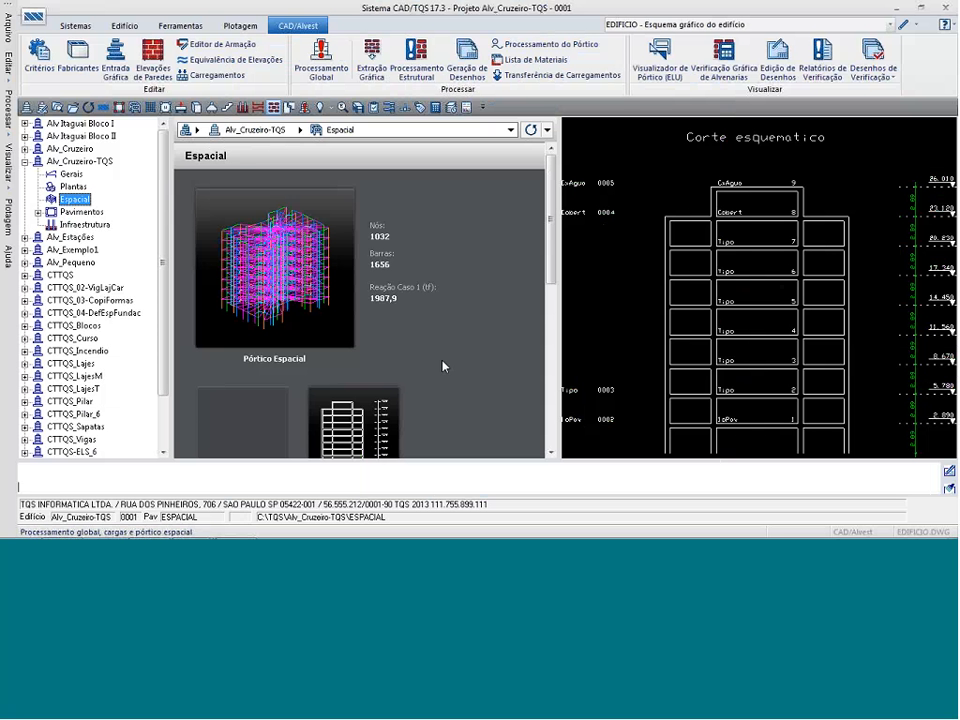
- Open the Tipo floor of Alv_Cruzeiro-TQS and show its prism strength envelope drawing DesFp002
{"action": "left_click", "coordinate": [38, 212]}
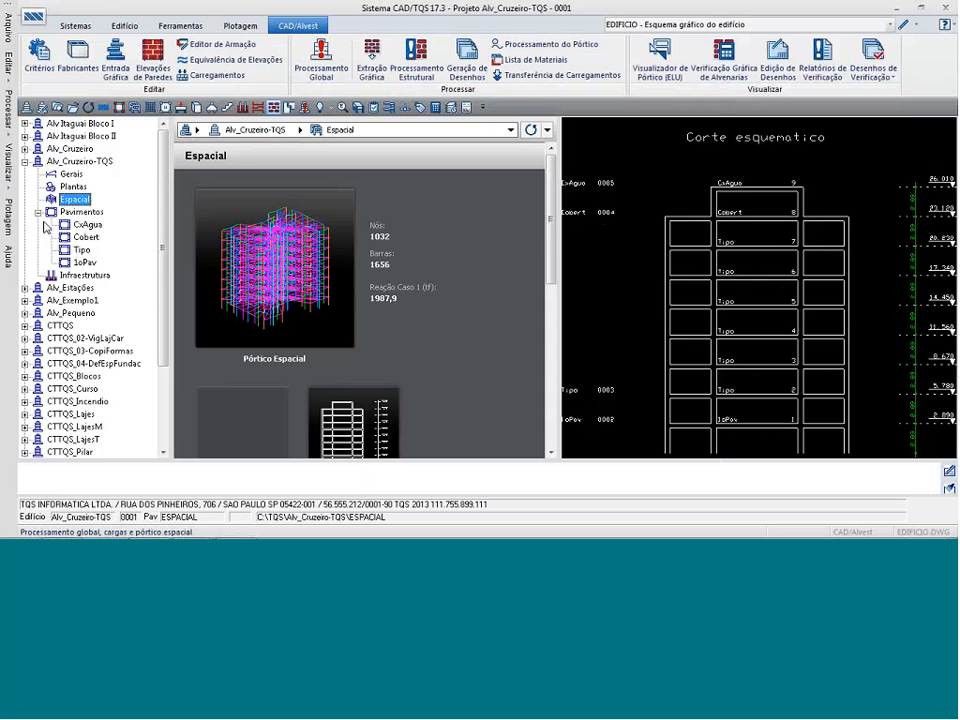
{"action": "left_click", "coordinate": [80, 249]}
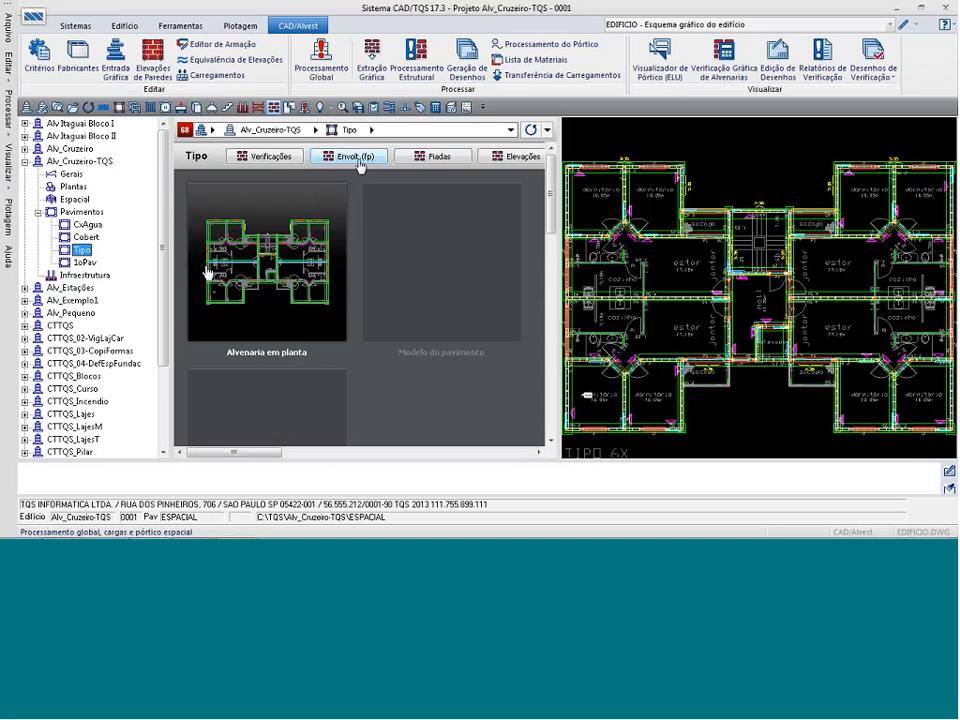
{"action": "left_click", "coordinate": [362, 159]}
{"action": "left_click", "coordinate": [263, 232]}
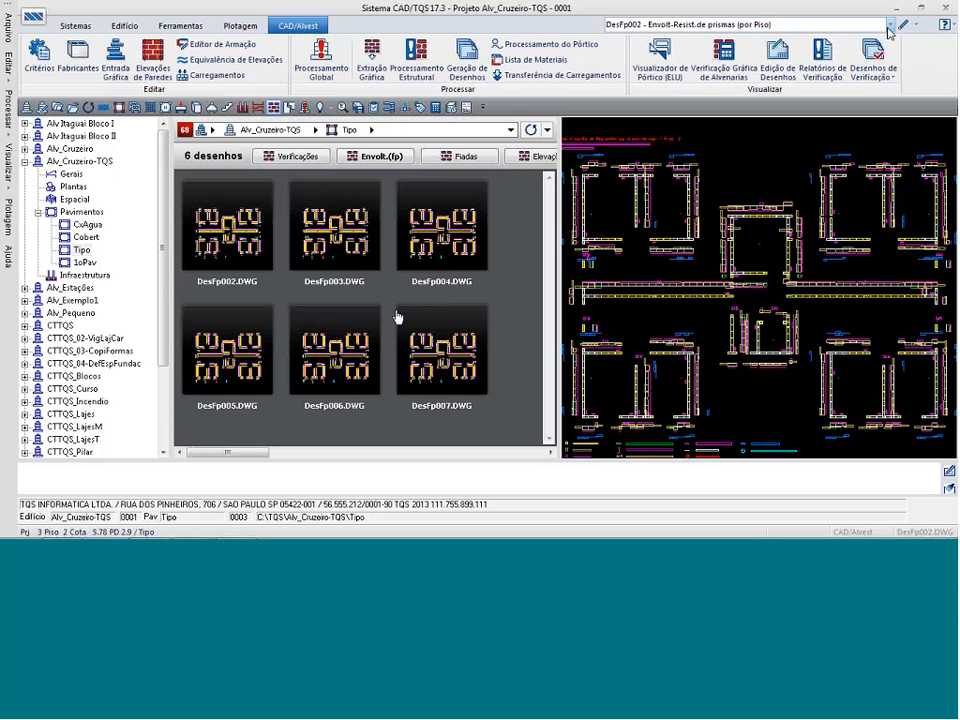
- Preview the Tipo floor's stress-by-load drawing DesCg014, examine the moment at the lower-right corner wall and leave without opening it
{"action": "left_click", "coordinate": [884, 79]}
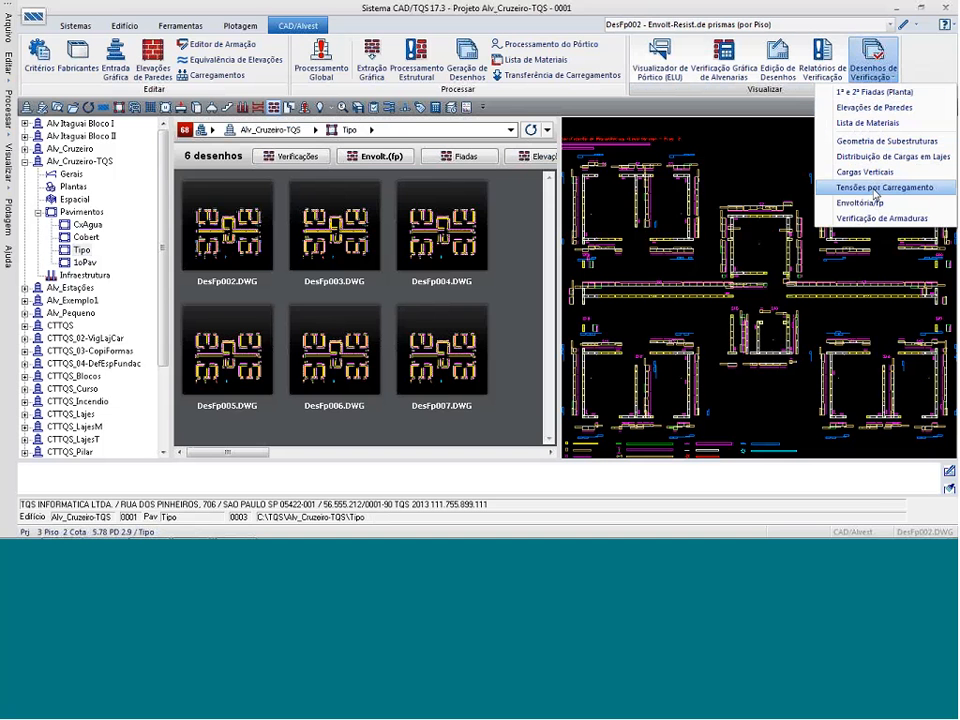
{"action": "left_click", "coordinate": [866, 189]}
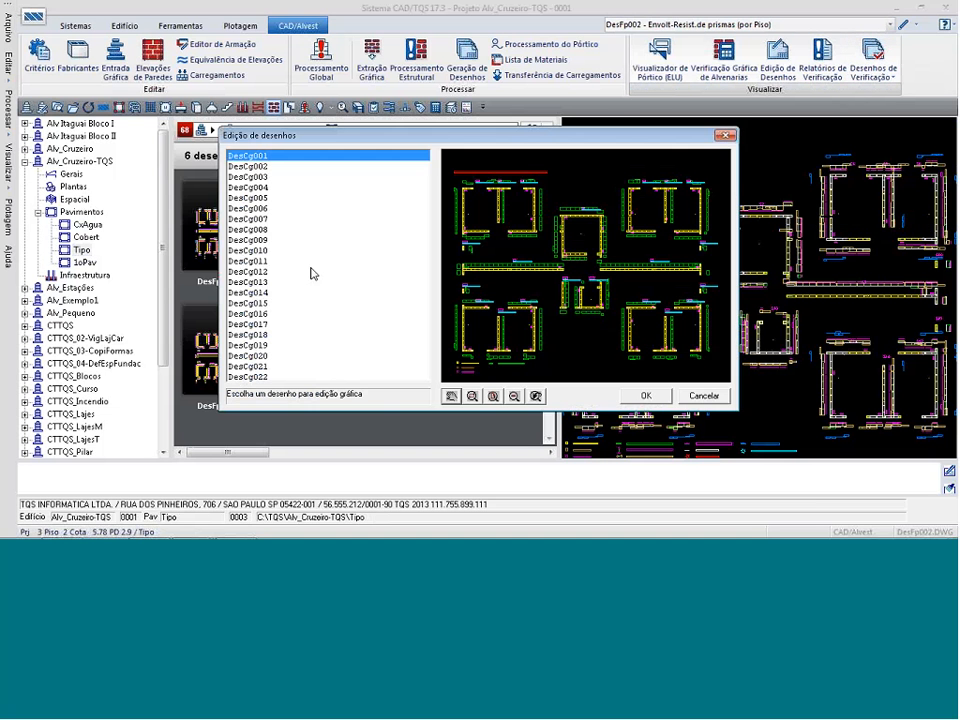
{"action": "left_click", "coordinate": [261, 292]}
{"action": "scroll", "coordinate": [708, 342], "scroll_direction": "up", "scroll_amount": 4}
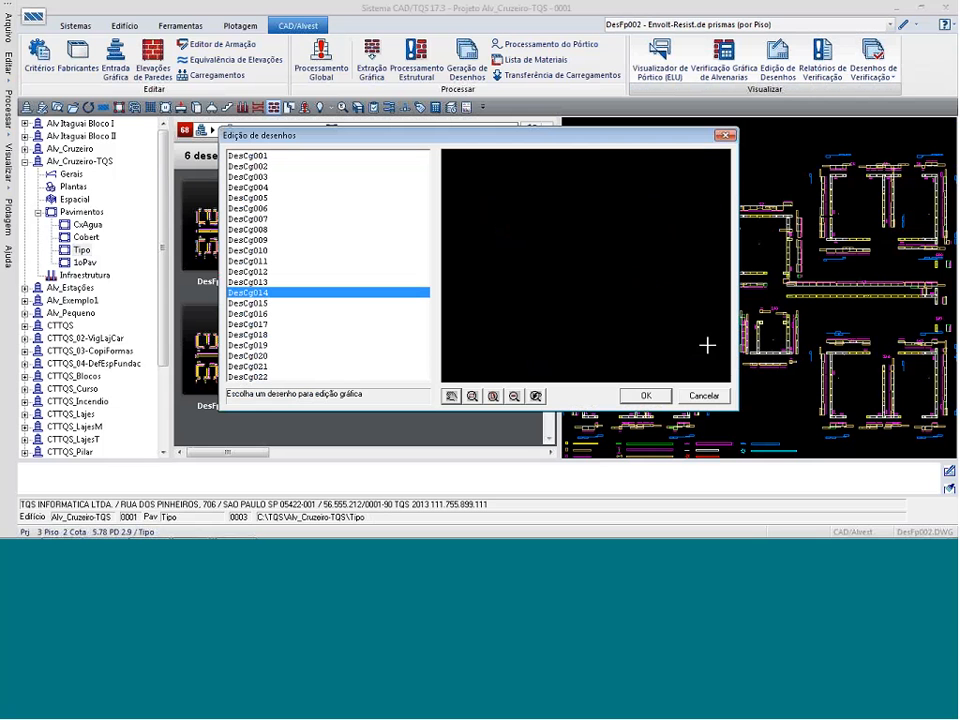
{"action": "scroll", "coordinate": [708, 342], "scroll_direction": "up", "scroll_amount": 3}
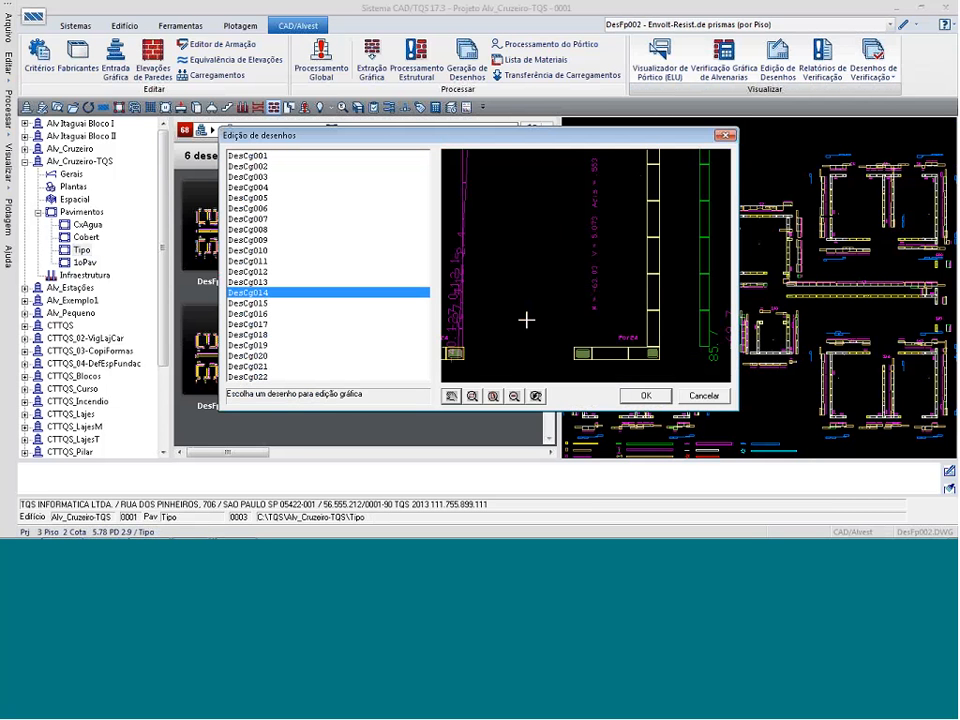
{"action": "left_click", "coordinate": [704, 395]}
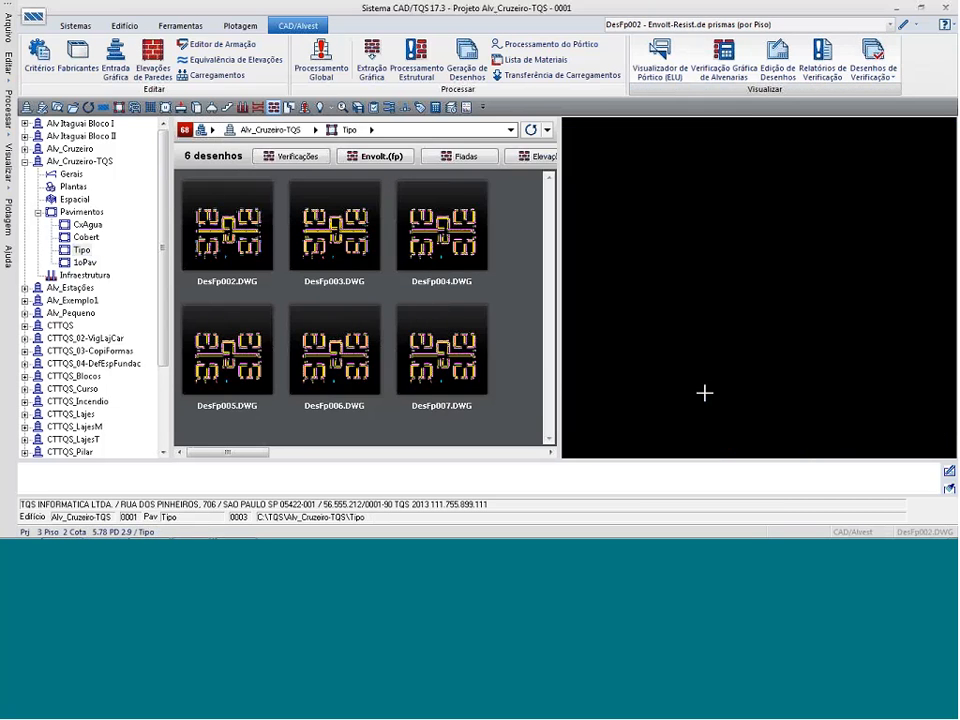
- Return to the space frame viewer, check the full Z moment diagram of the isolated bars and close the viewer
{"action": "key", "text": "alt+Tab"}
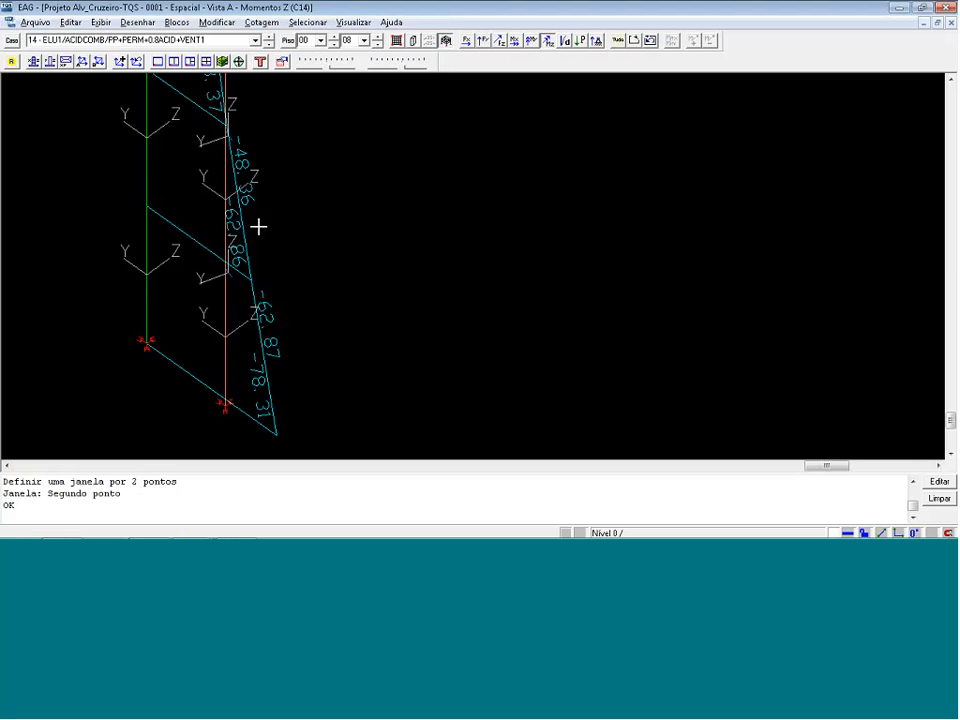
{"action": "key", "text": "shift+F8"}
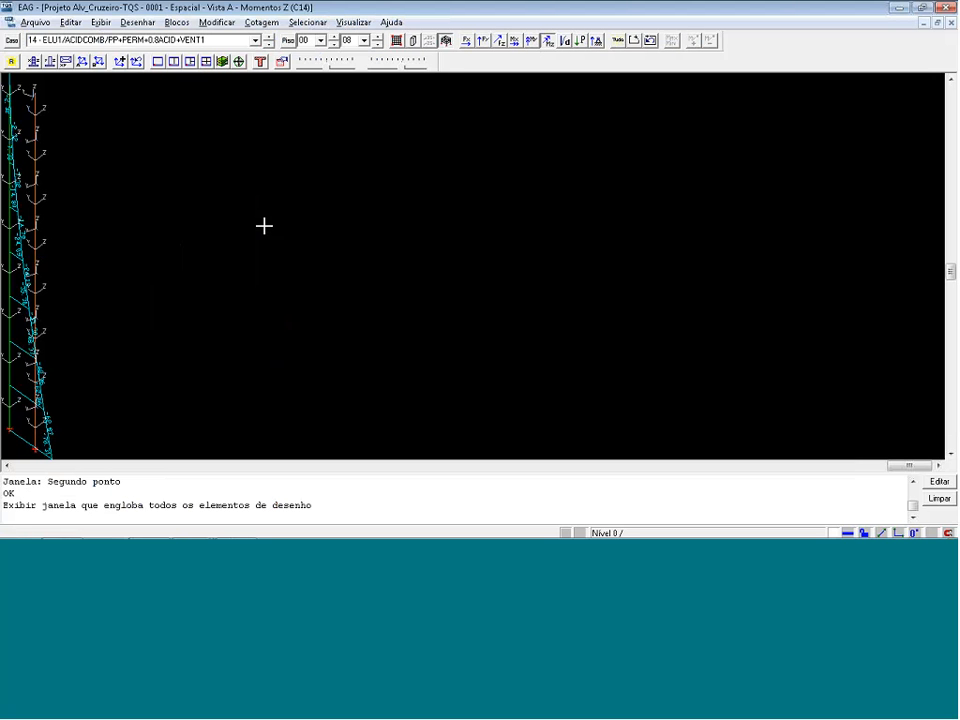
{"action": "left_click", "coordinate": [950, 7]}
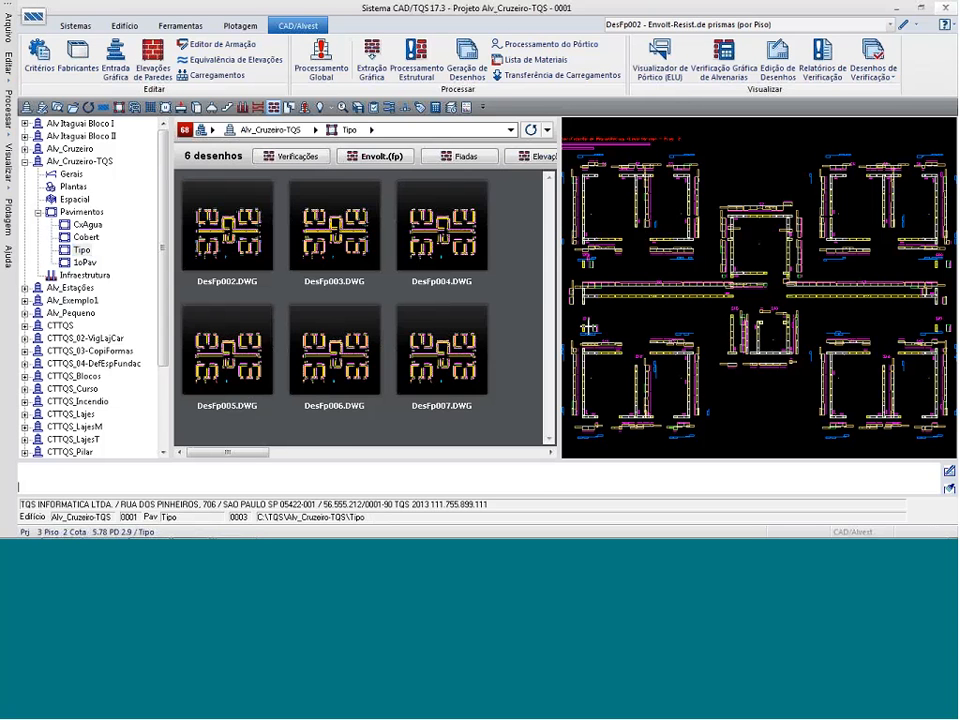
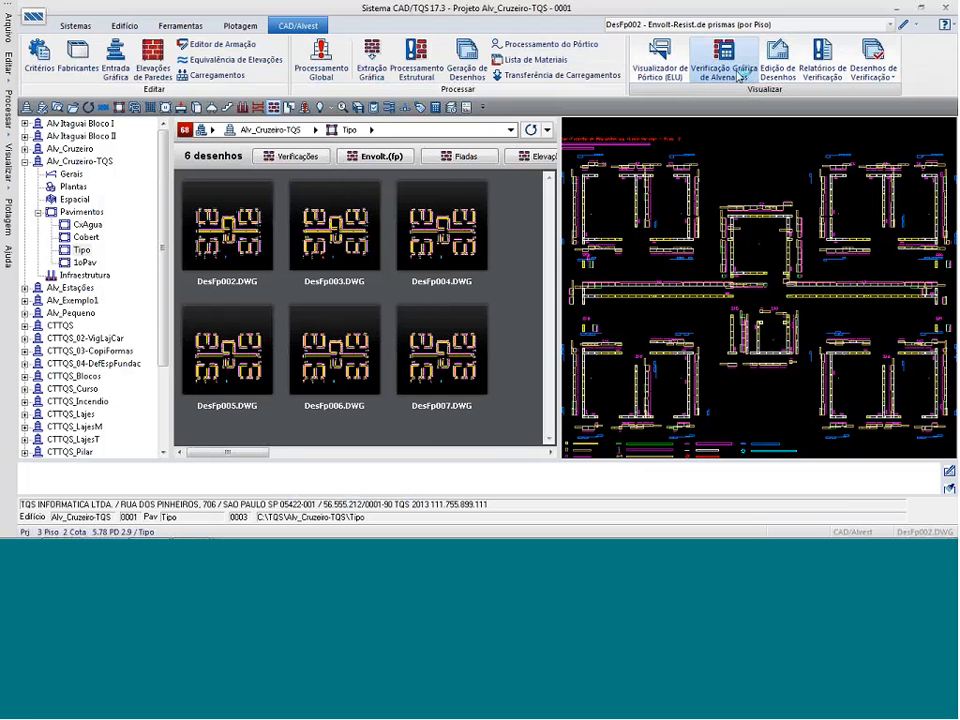
- Start the graphical masonry verification for the Tipo floor and select substructure S17 in direction Y, fence 1
{"action": "left_click", "coordinate": [738, 76]}
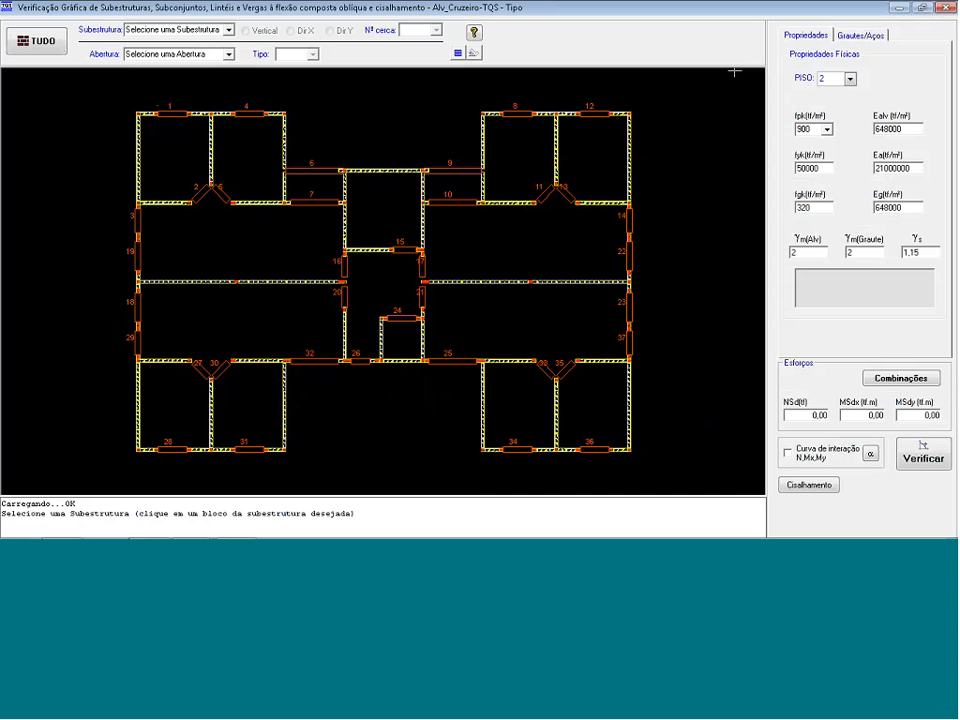
{"action": "left_click", "coordinate": [632, 403]}
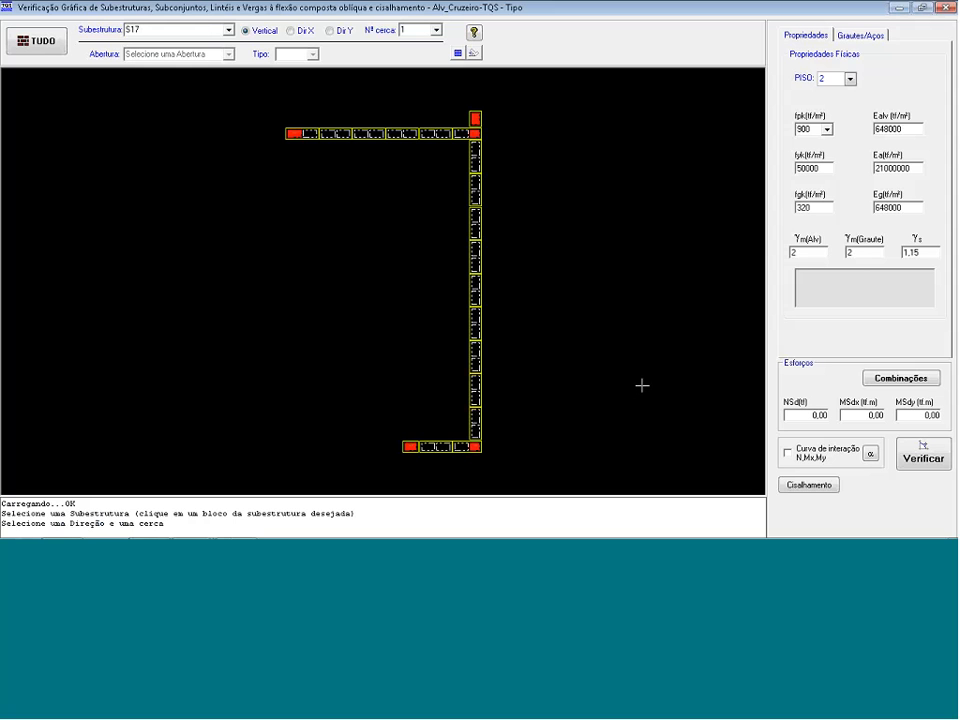
{"action": "left_click", "coordinate": [331, 30]}
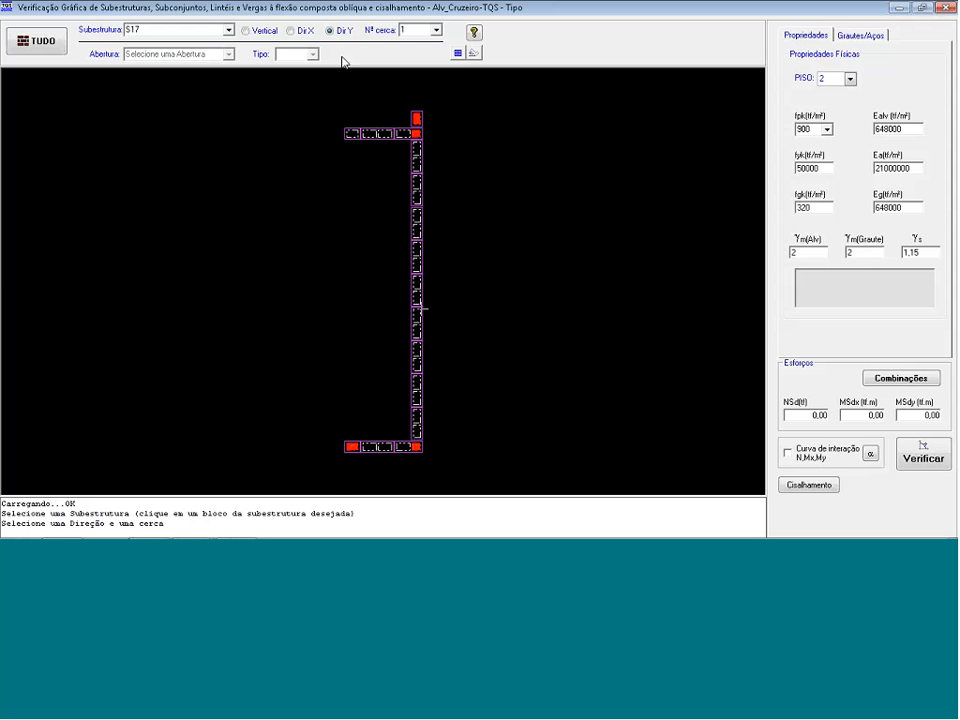
- Open the Tipo floor's masonry plan for graphical editing, with the whole plan in view and its substructures displayed
{"action": "key", "text": "alt+Tab"}
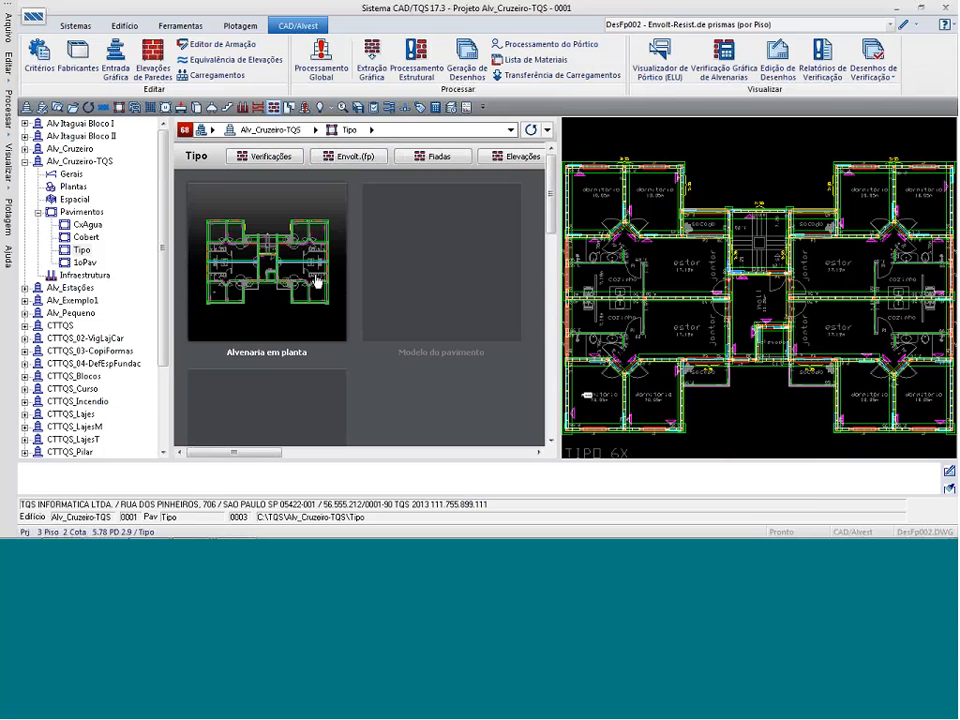
{"action": "double_click", "coordinate": [316, 283]}
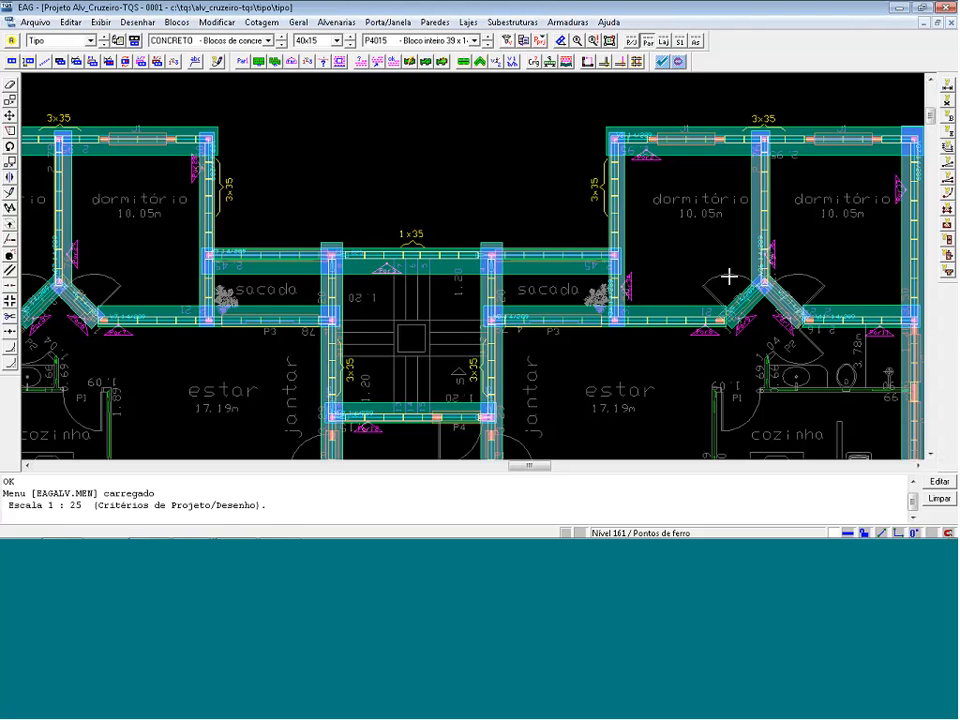
{"action": "key", "text": "shift+F8"}
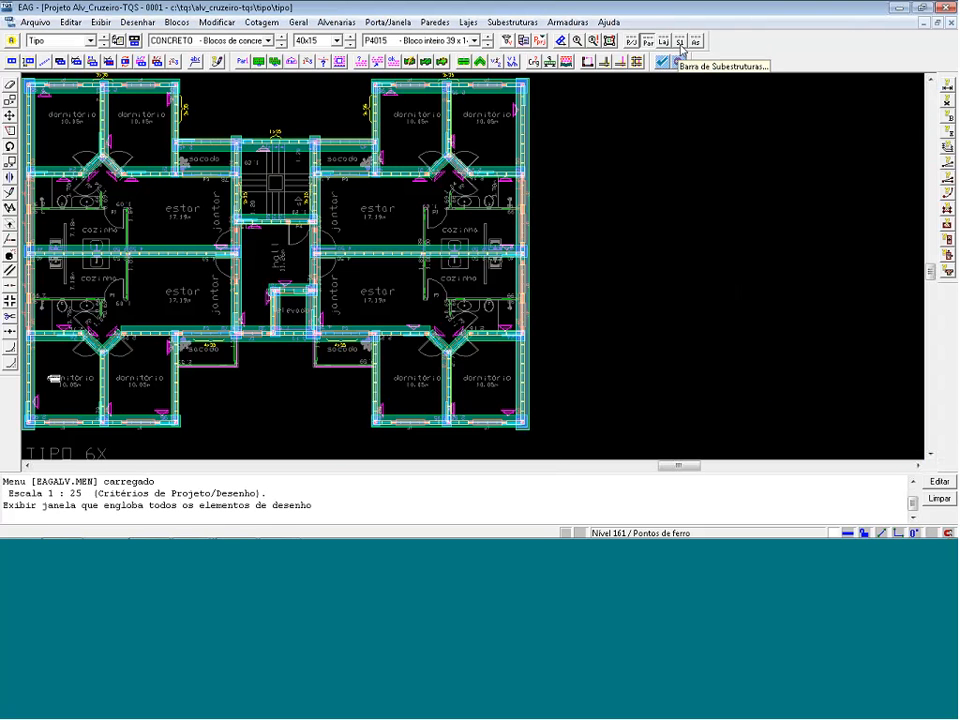
{"action": "left_click", "coordinate": [681, 42]}
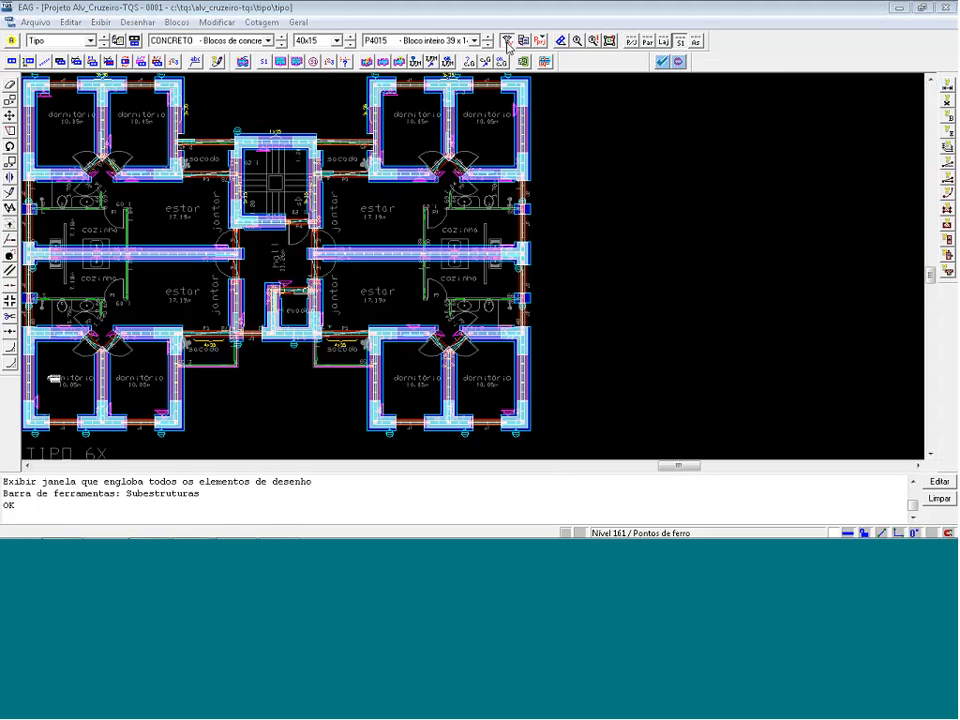
- Hide the Subestruturas and Vento X fences in the drawing filters, leaving Vento Y displayed
{"action": "left_click", "coordinate": [507, 42]}
{"action": "left_click", "coordinate": [569, 374]}
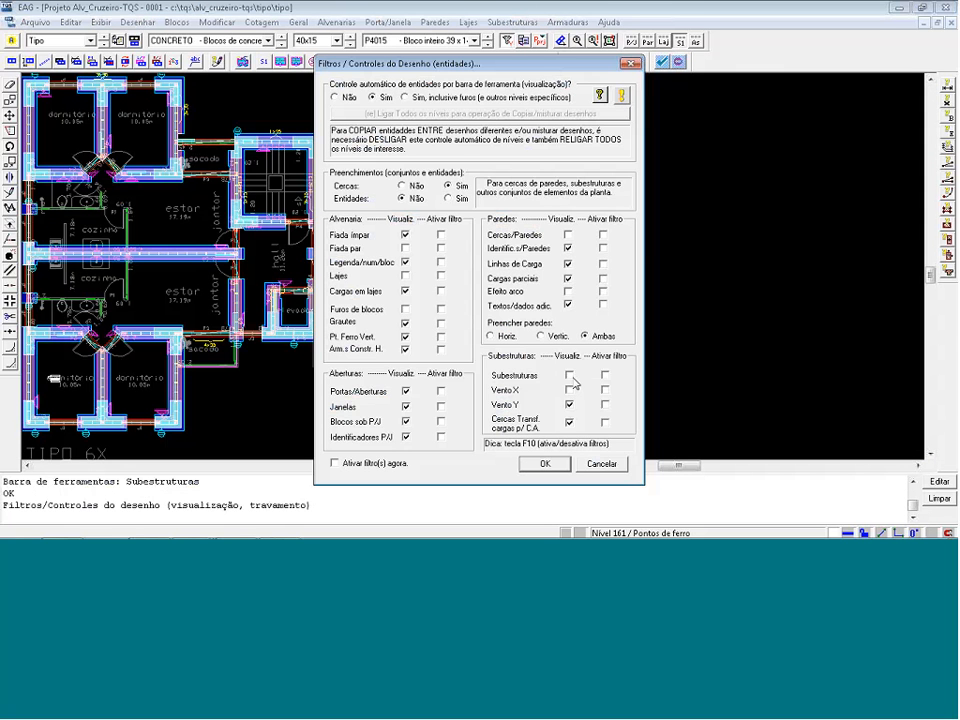
{"action": "left_click", "coordinate": [569, 389]}
{"action": "left_click", "coordinate": [546, 465]}
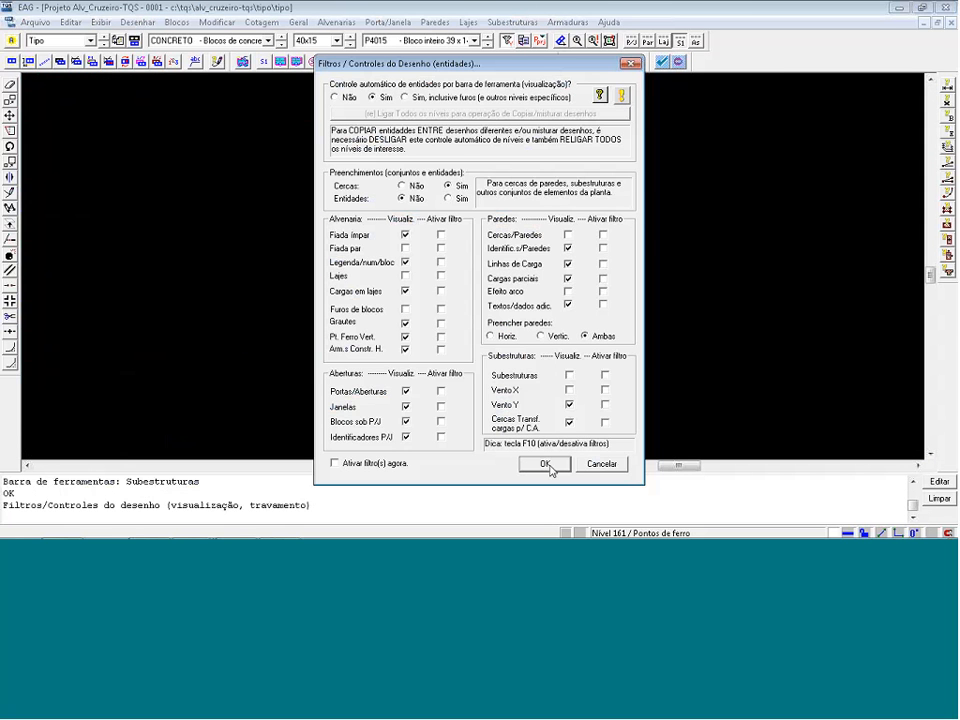
- Examine the Vento Y fence around the plan's lower-right corner wall and return to the graphical verification of S17
{"action": "left_click", "coordinate": [420, 317]}
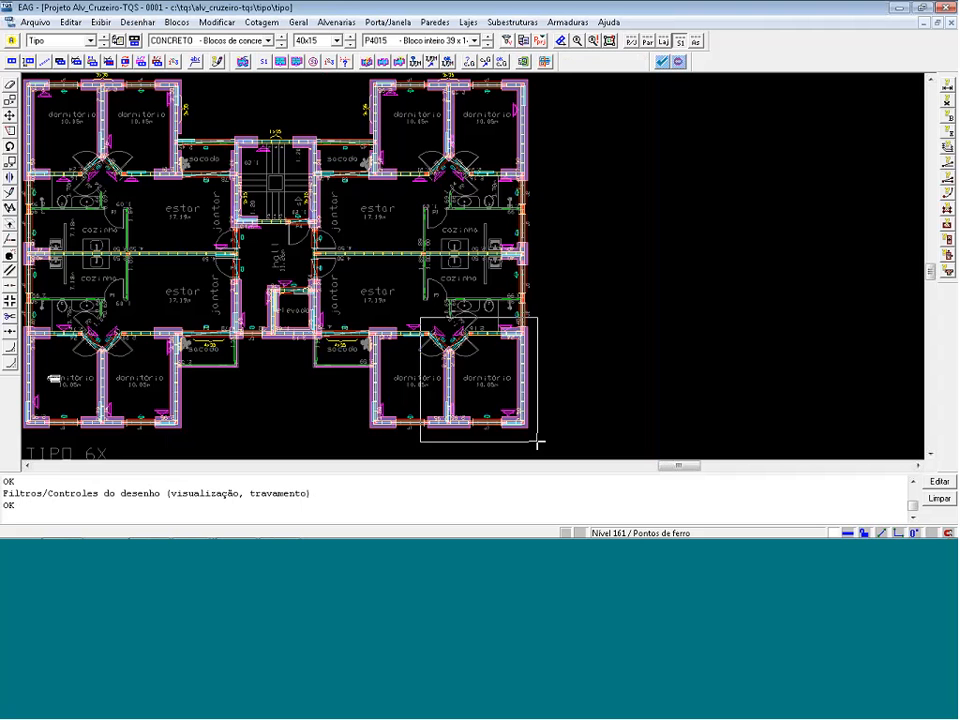
{"action": "left_click", "coordinate": [537, 441]}
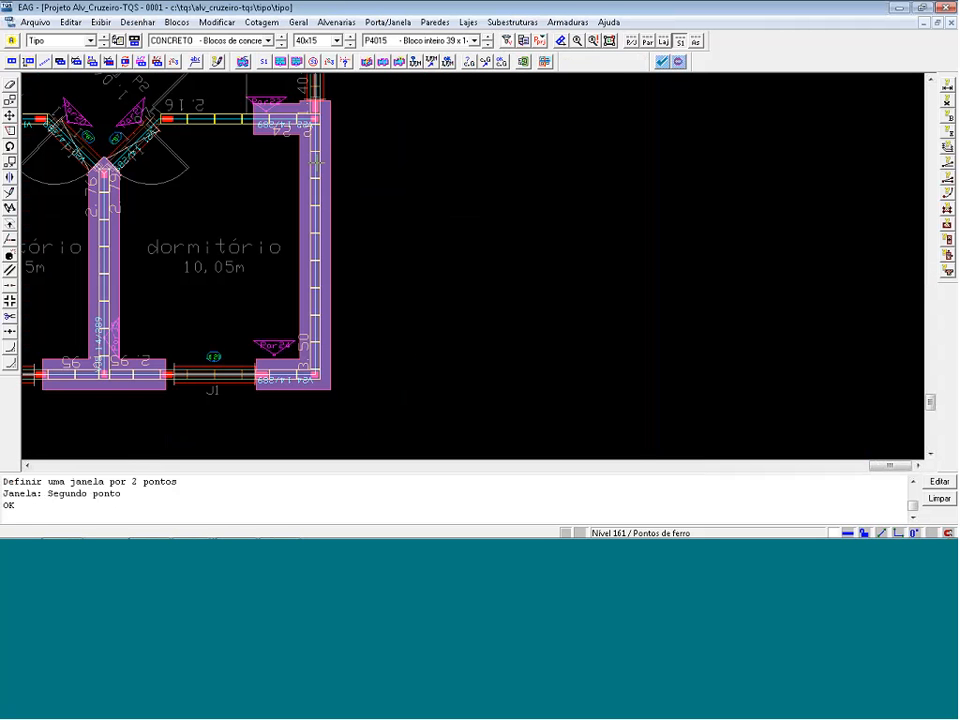
{"action": "key", "text": "alt+Tab"}
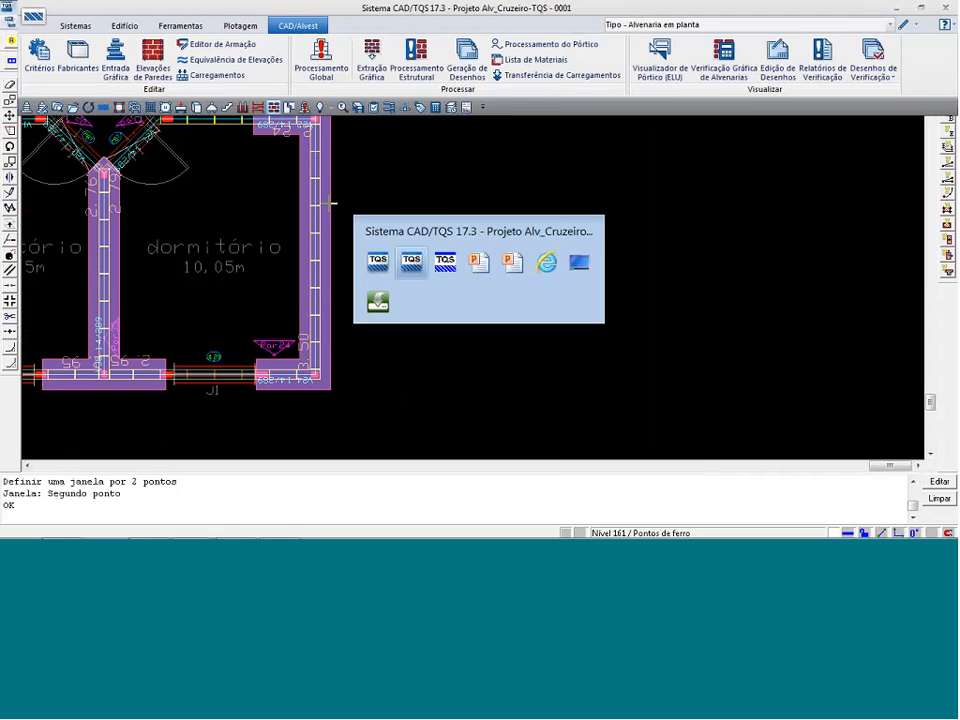
{"action": "key", "text": "alt+Tab"}
{"action": "key", "text": "alt+Tab"}
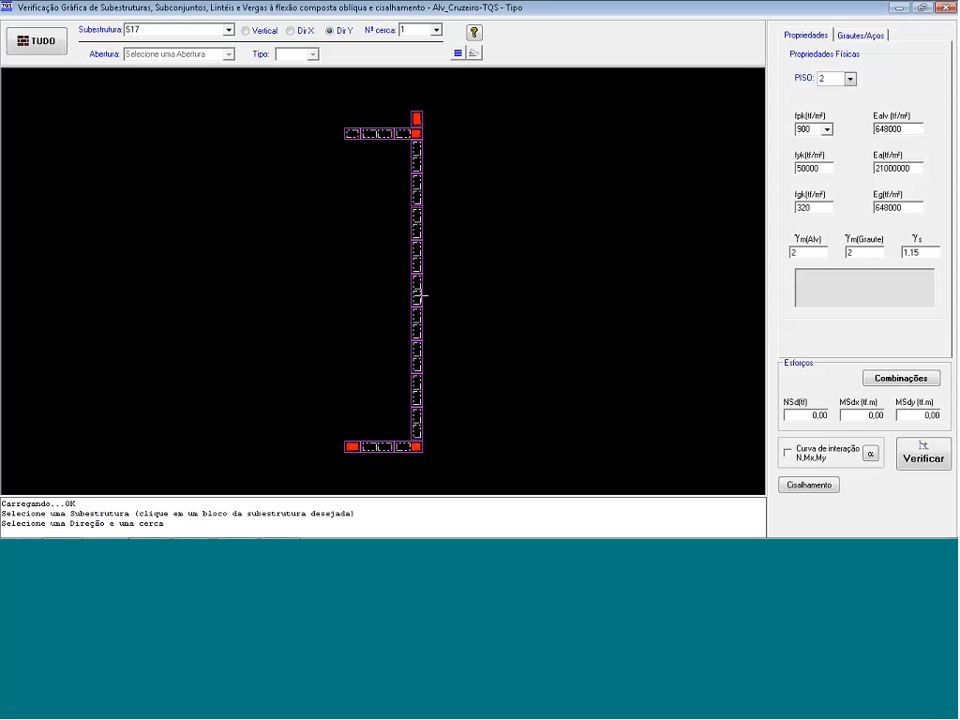
- Open the combinations of substructure S17 and select oblique flexo-compression combination 6 with Situação 1 on floor 2
{"action": "left_click", "coordinate": [897, 379]}
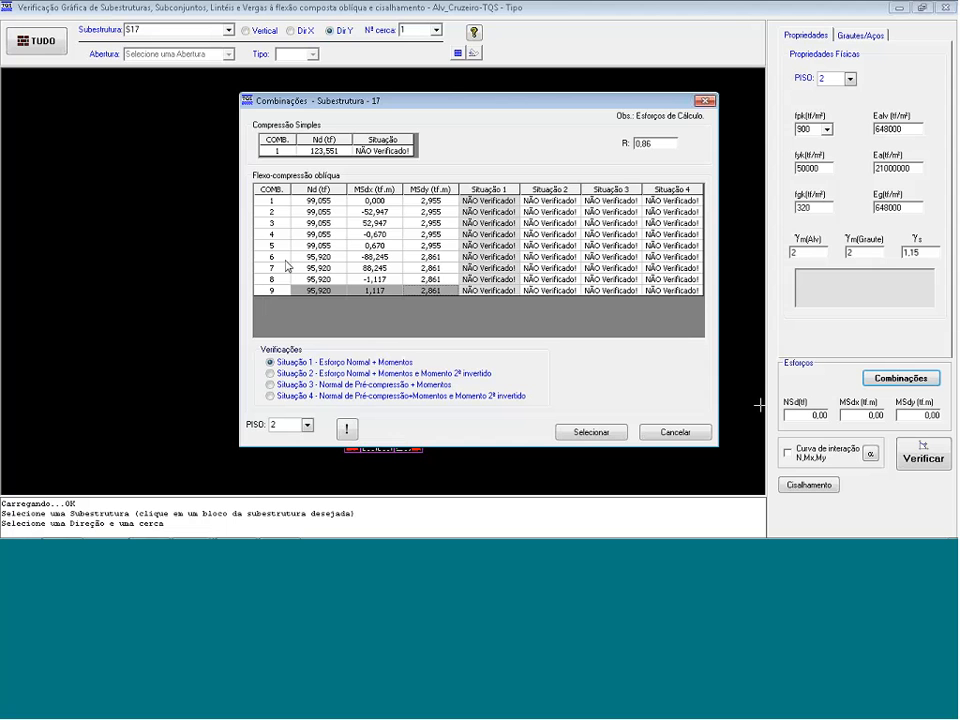
{"action": "left_click", "coordinate": [281, 259]}
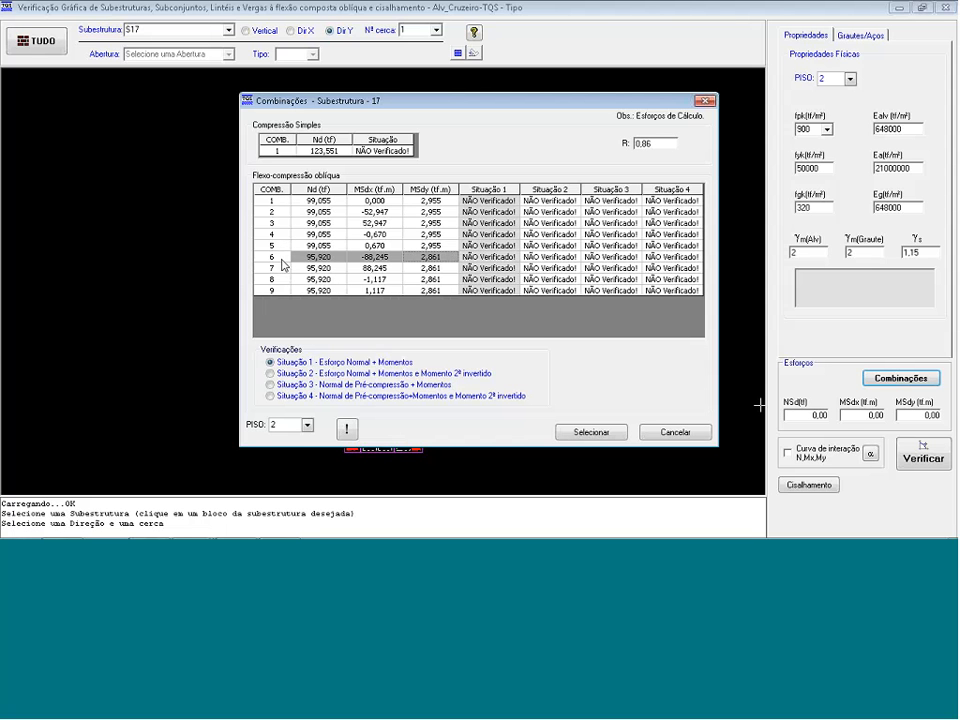
{"action": "left_click", "coordinate": [591, 432]}
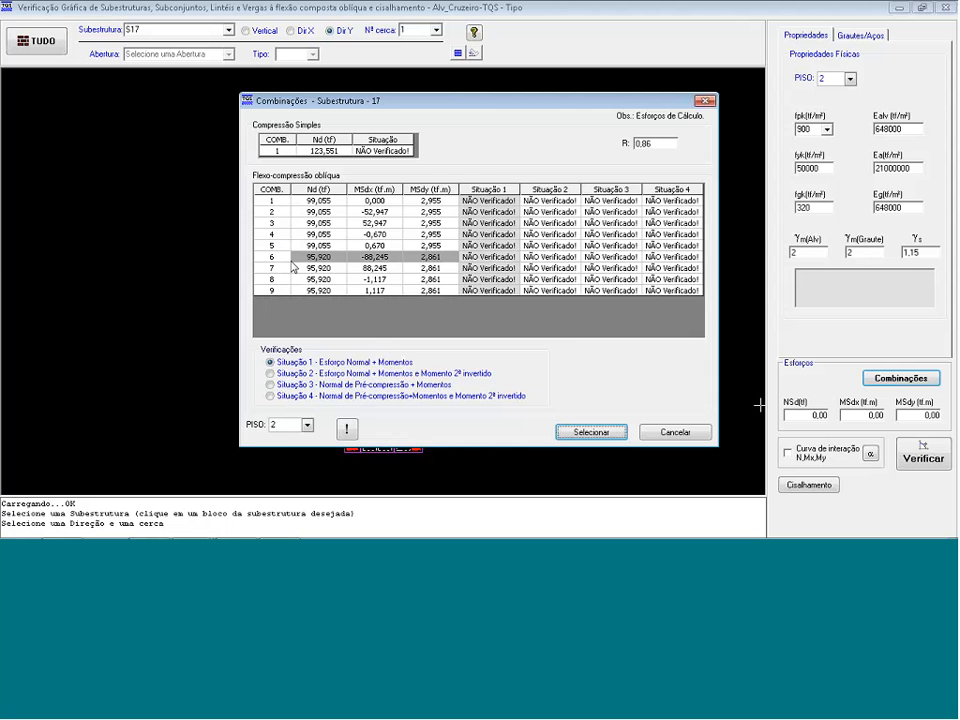
- Preview drawing DesCg014 again and examine the moment and stresses at wall Par24 to compare them with the S17 combination
{"action": "key", "text": "alt+Tab"}
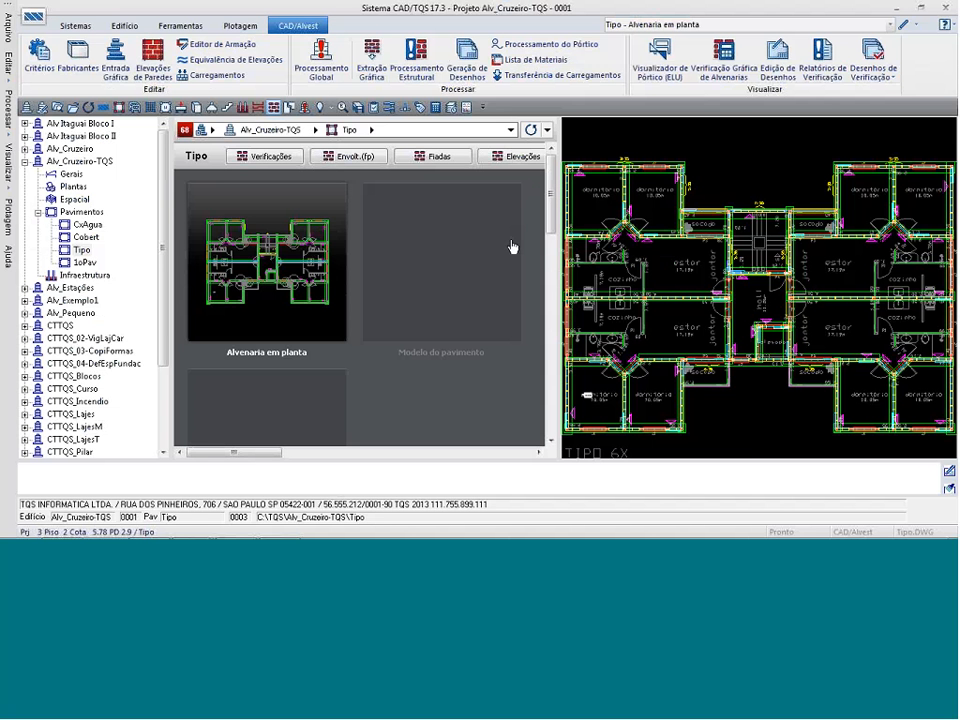
{"action": "left_click", "coordinate": [872, 62]}
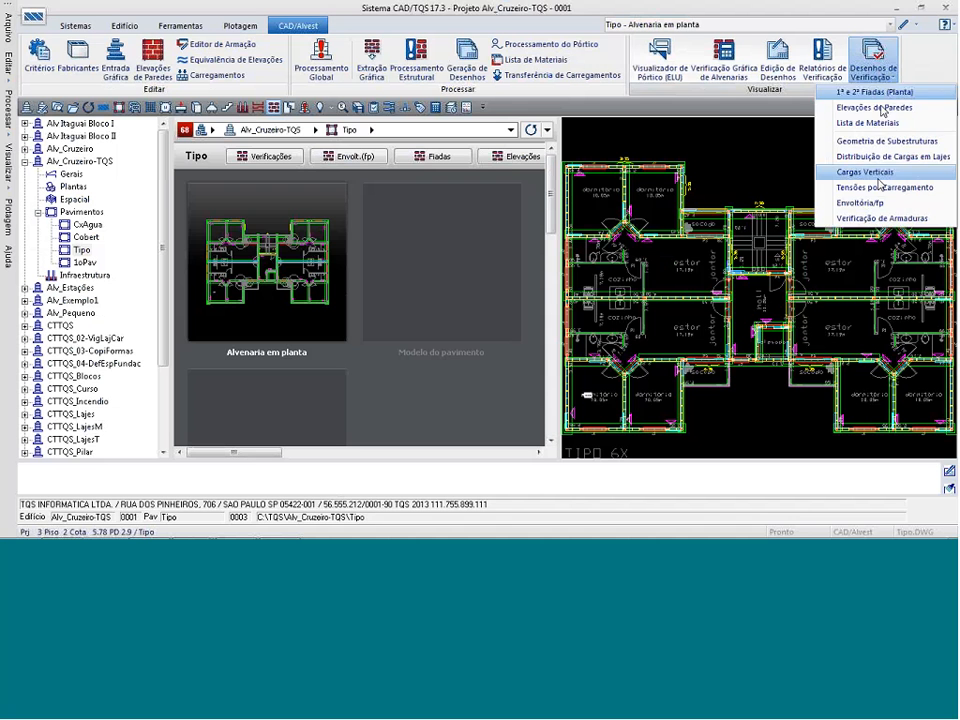
{"action": "left_click", "coordinate": [879, 176]}
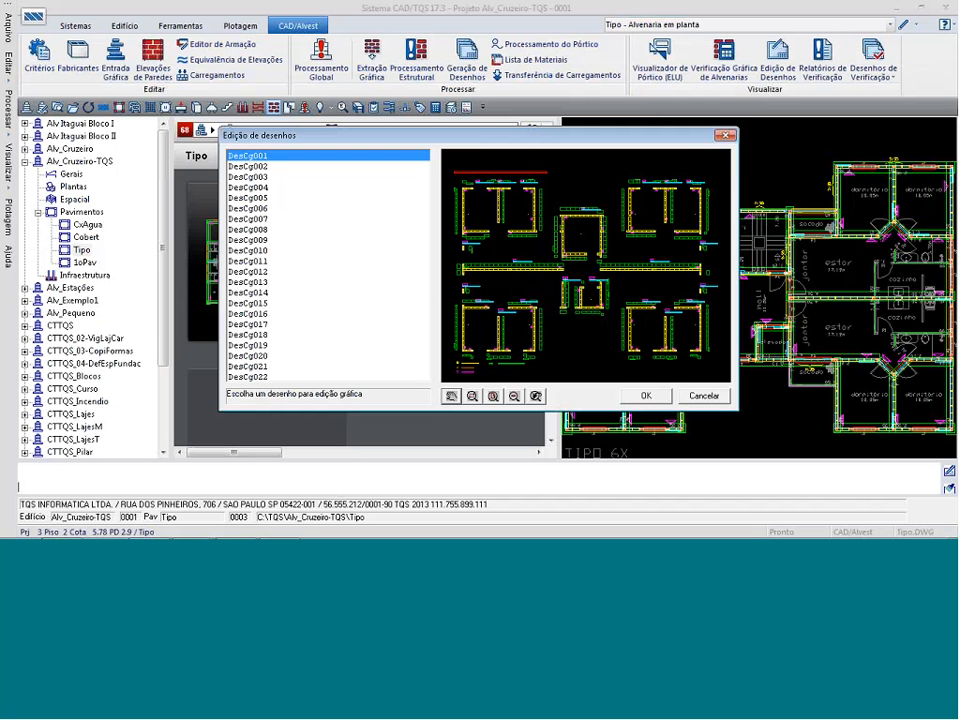
{"action": "left_click", "coordinate": [290, 293]}
{"action": "scroll", "coordinate": [714, 350], "scroll_direction": "up", "scroll_amount": 2}
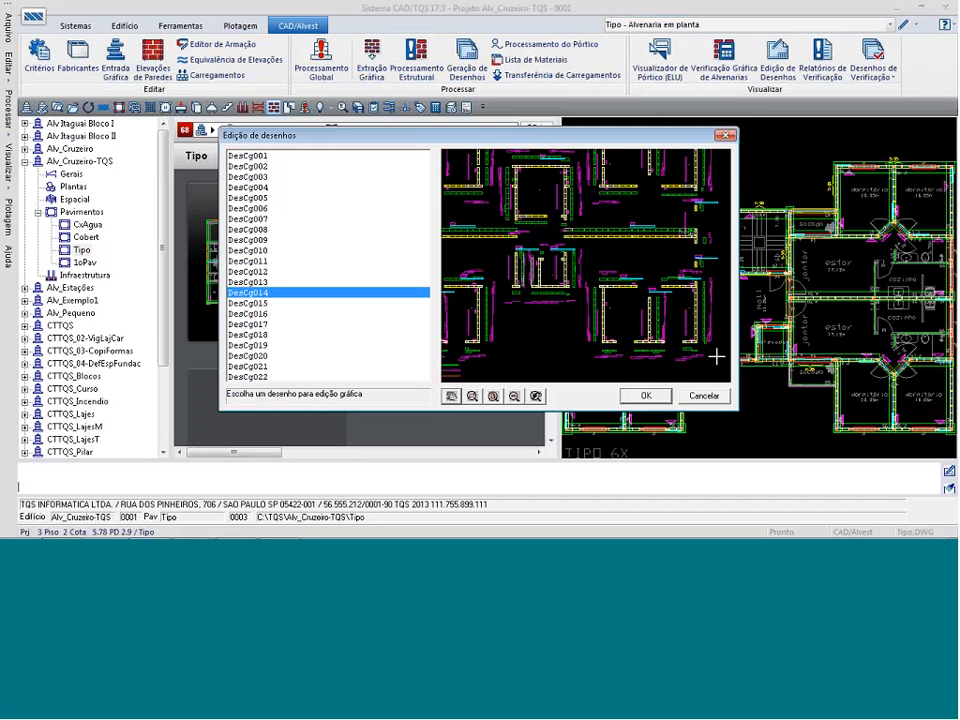
{"action": "scroll", "coordinate": [671, 313], "scroll_direction": "up", "scroll_amount": 4}
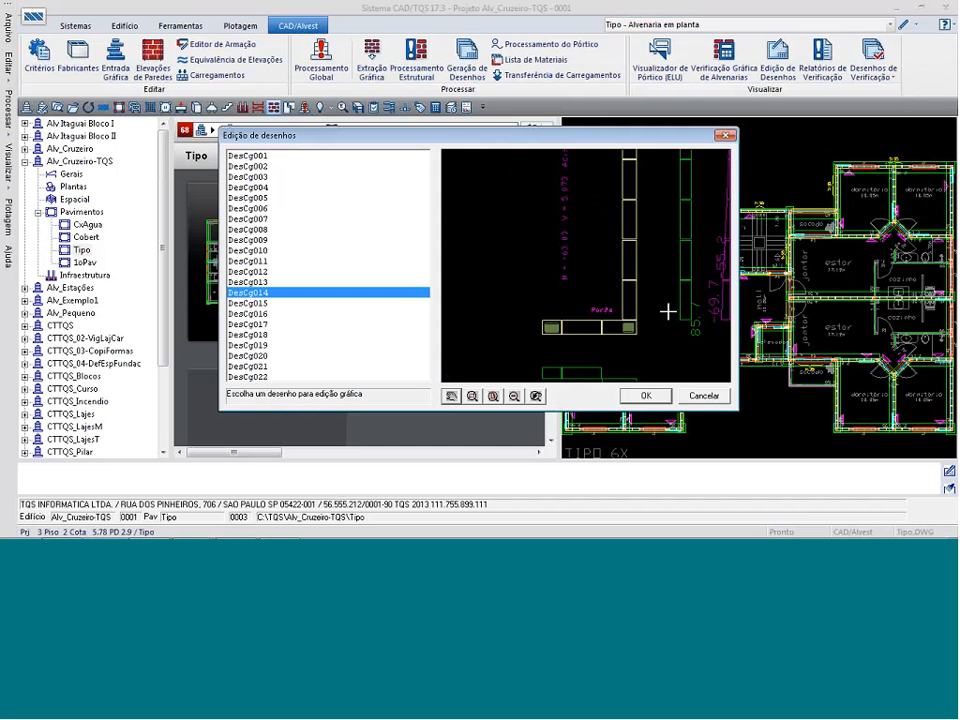
- Return to the S17 combinations, multiply 63,03 by 1,4 in the Windows Calculator to check combination 6's moment, and close the calculator
{"action": "scroll", "coordinate": [526, 244], "scroll_direction": "up", "scroll_amount": 1}
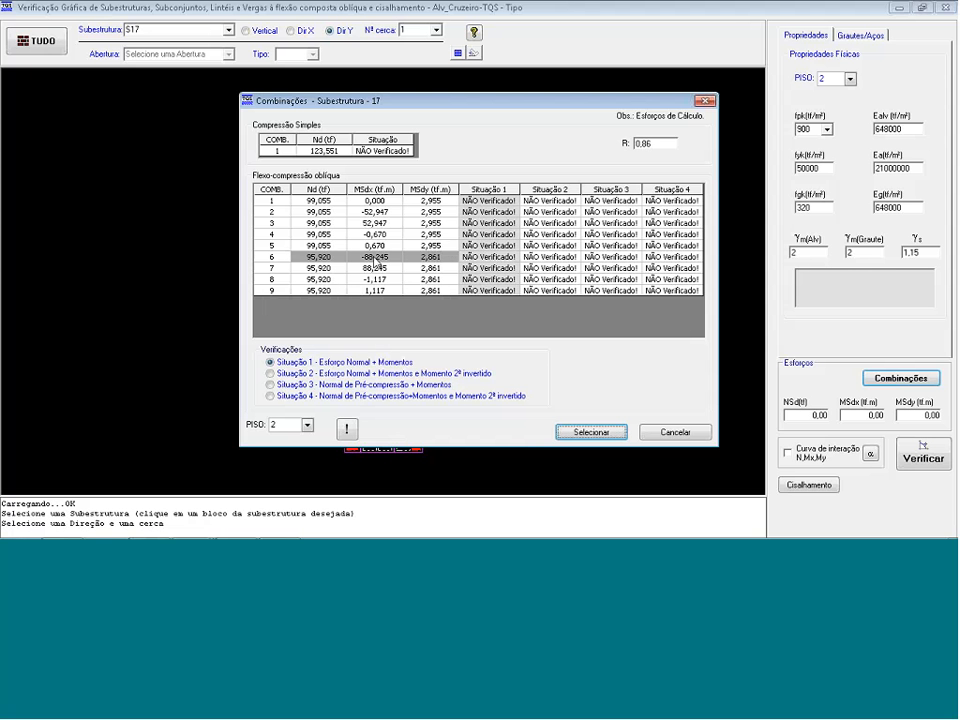
{"action": "left_click", "coordinate": [22, 513]}
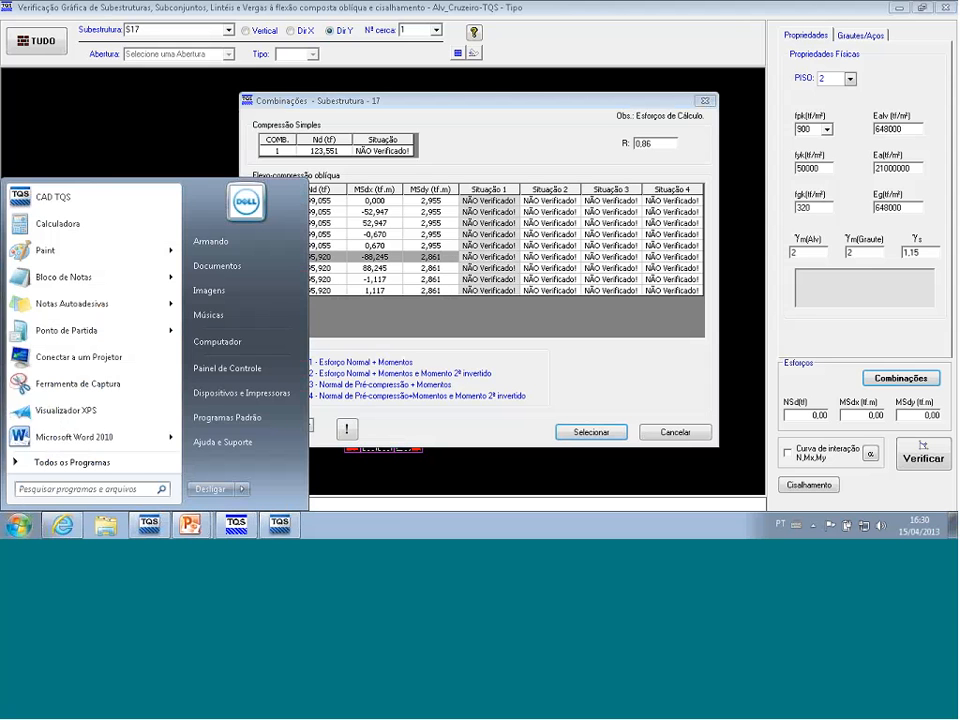
{"action": "left_click", "coordinate": [57, 223]}
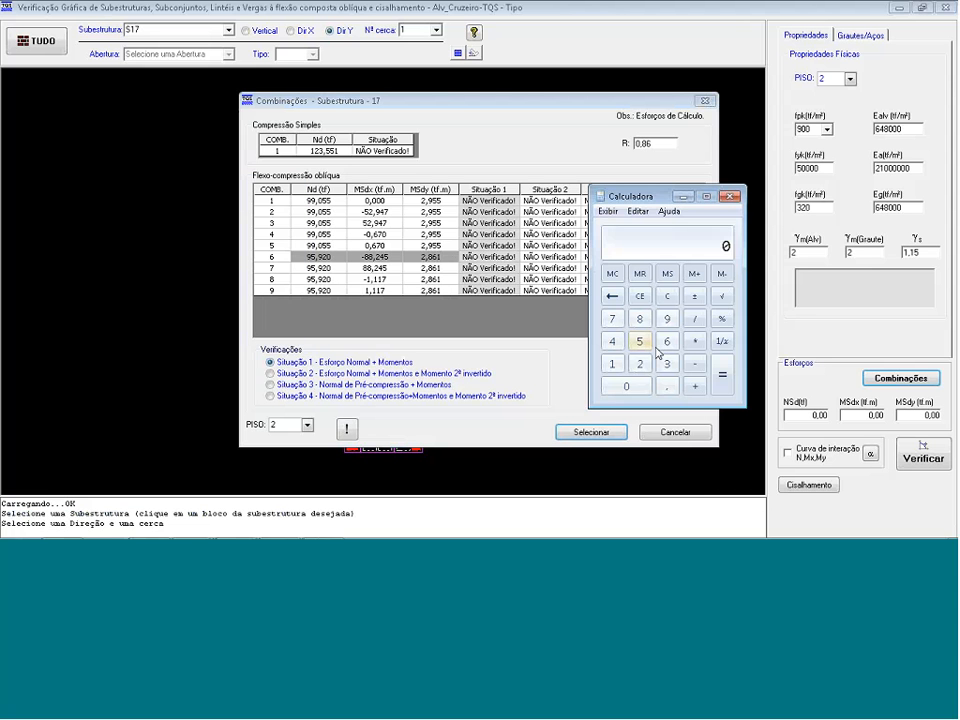
{"action": "type", "text": "63,0"}
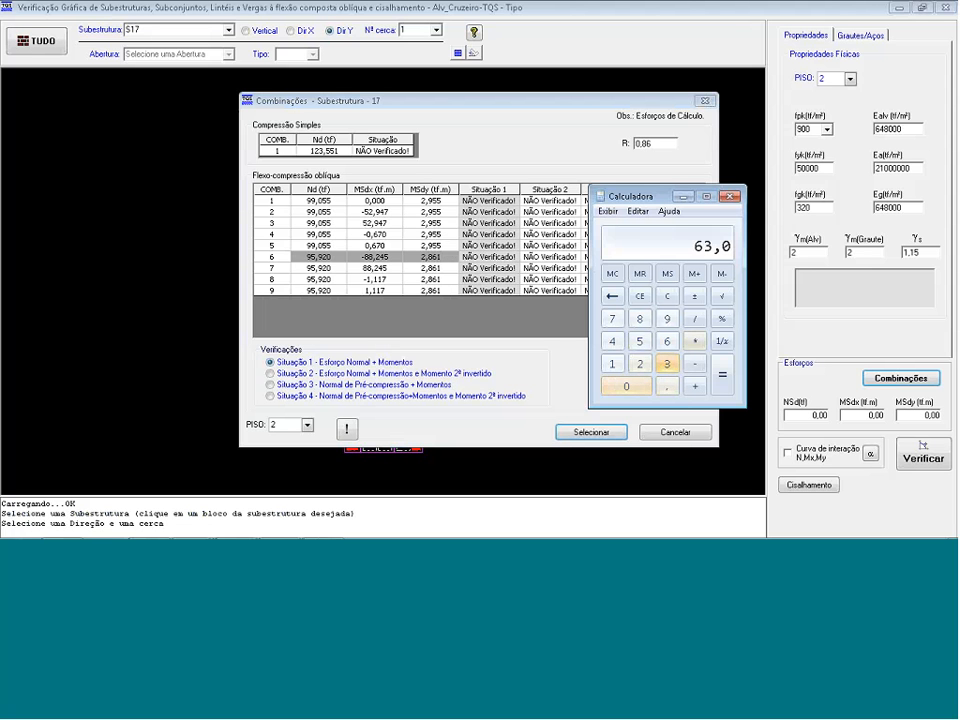
{"action": "type", "text": "3 * 1,"}
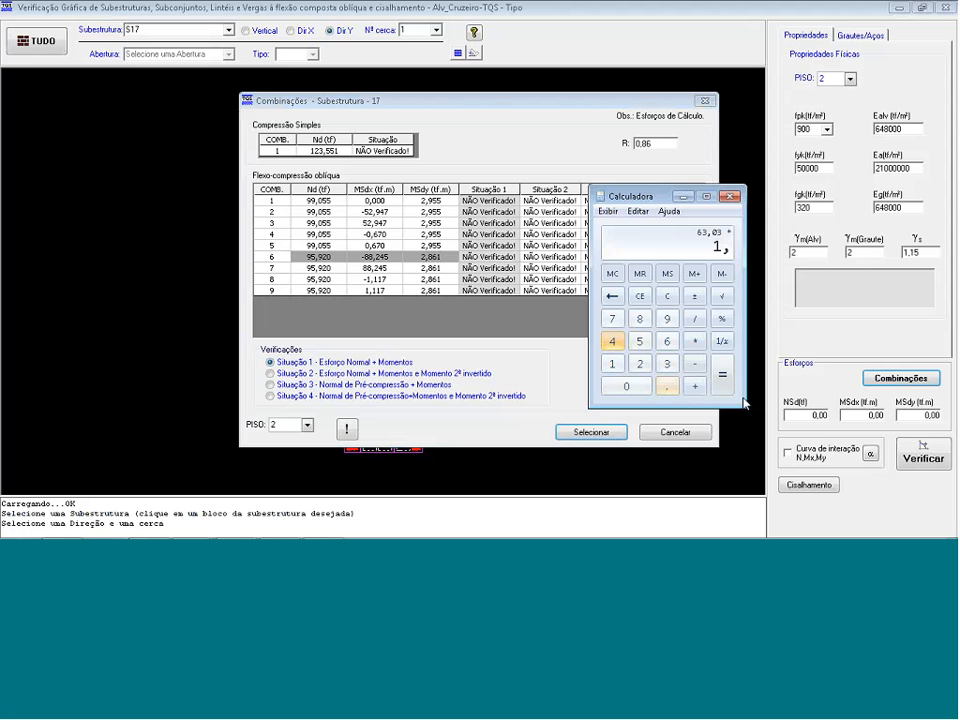
{"action": "type", "text": "4"}
{"action": "left_click", "coordinate": [728, 385]}
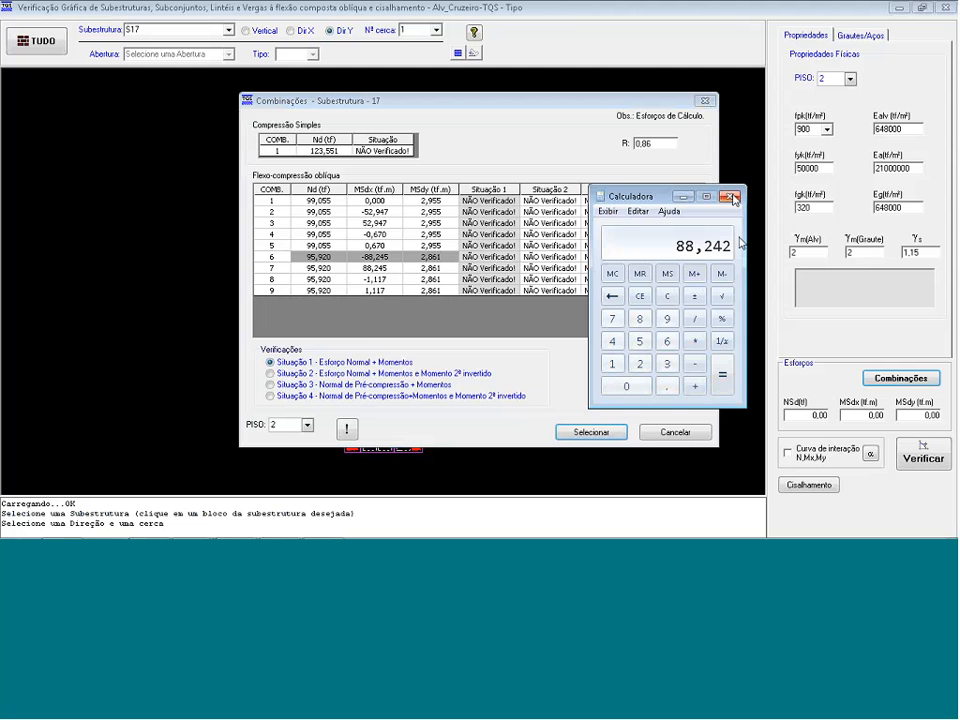
{"action": "left_click", "coordinate": [729, 196]}
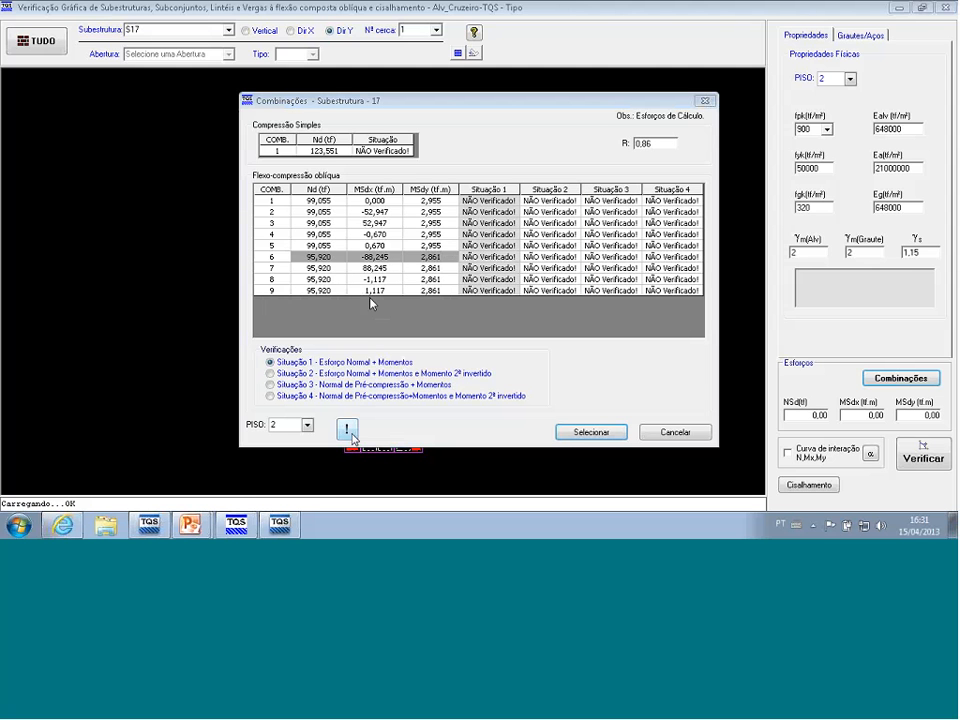
- Verify all combinations of substructure S17 on floor 2, and close the combinations and the drawing selection without choosing anything
{"action": "left_click", "coordinate": [347, 429]}
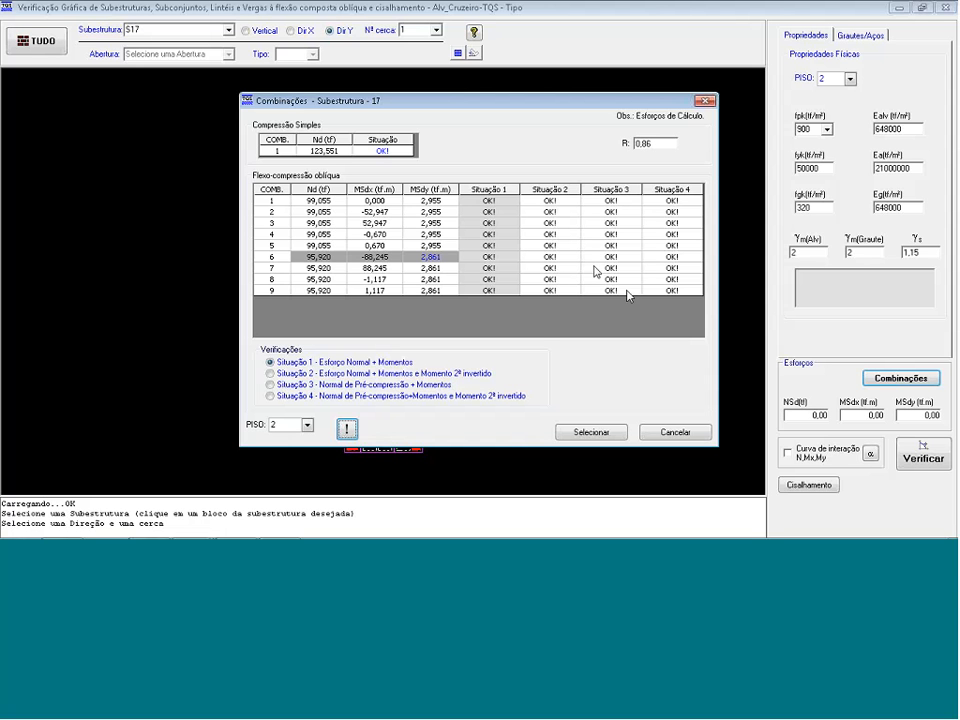
{"action": "left_click", "coordinate": [676, 433]}
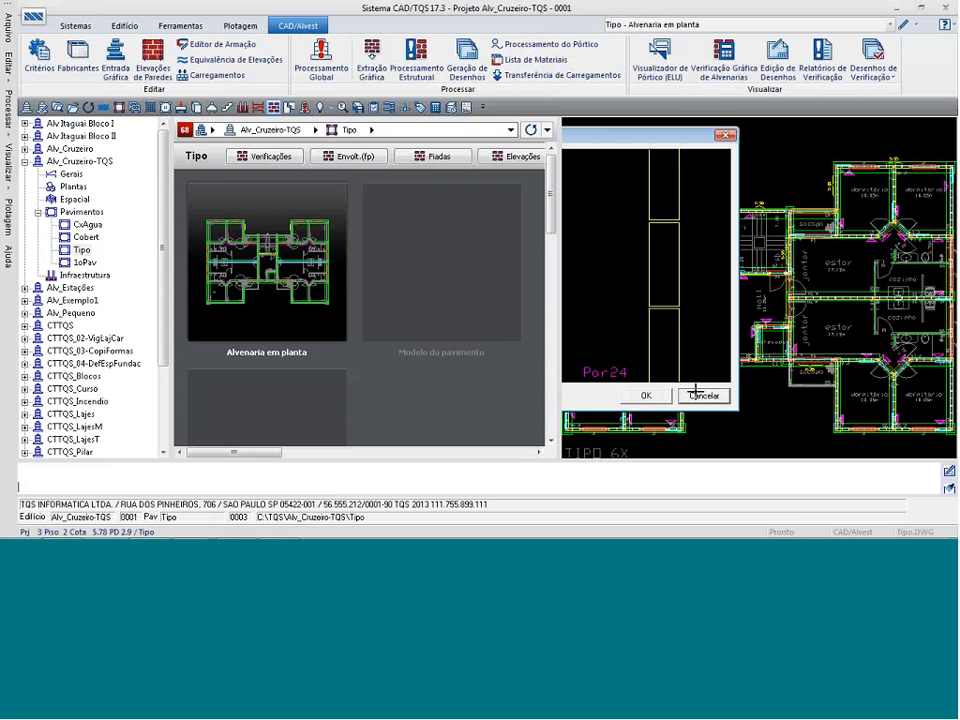
{"action": "left_click", "coordinate": [696, 391]}
- Preview the prism strength envelope drawing DesFp002 of the Tipo floor and examine the values at substructure S17's wall Par24
{"action": "mouse_move", "coordinate": [297, 516]}
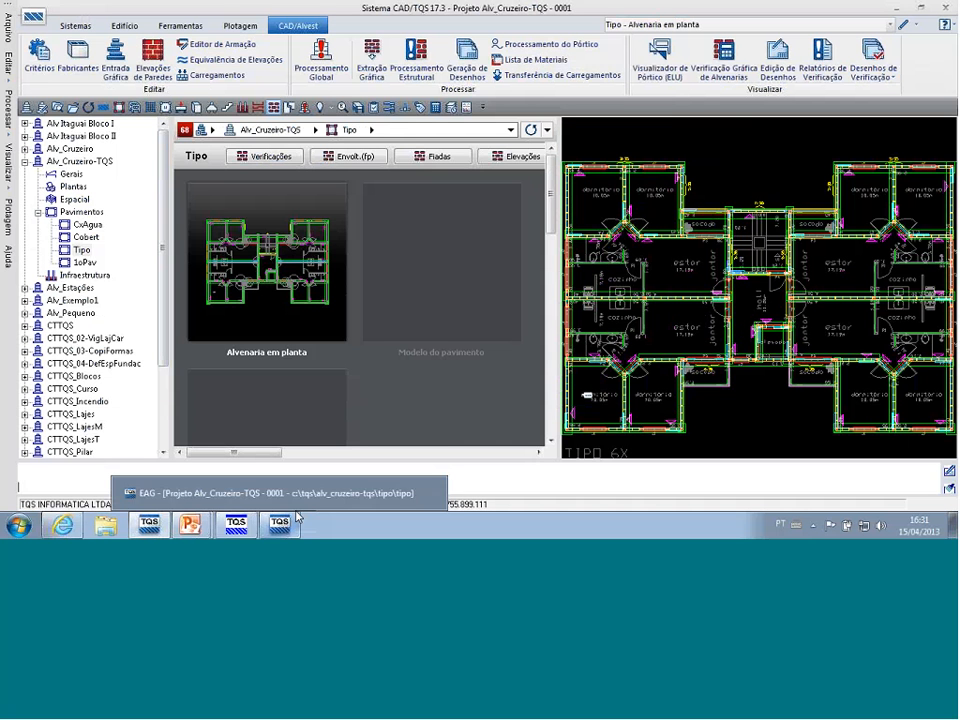
{"action": "left_click", "coordinate": [351, 156]}
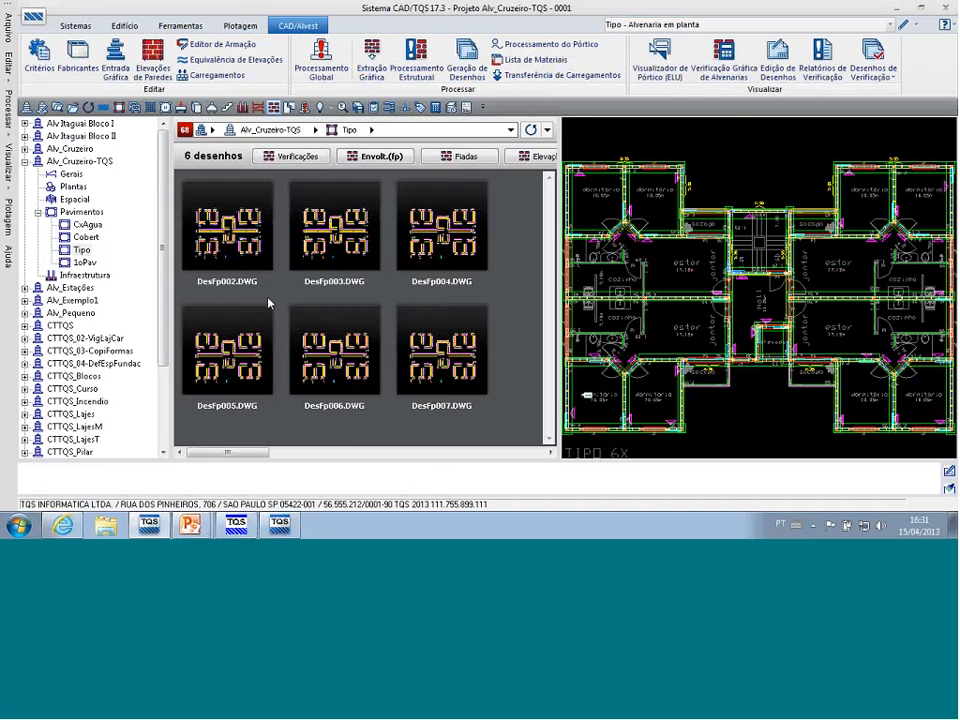
{"action": "double_click", "coordinate": [270, 249]}
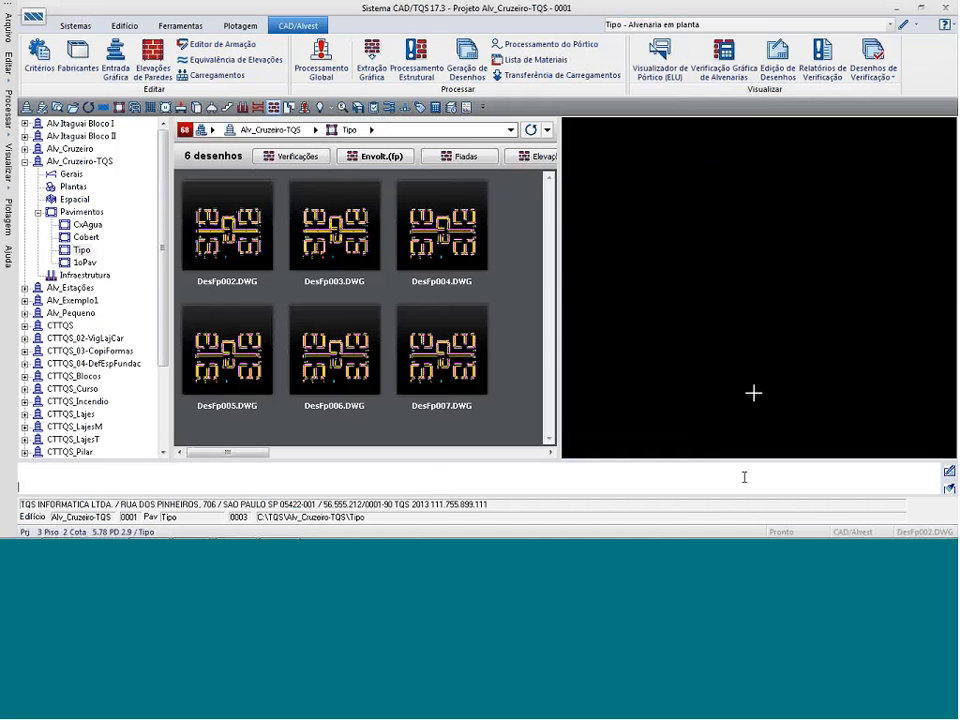
{"action": "scroll", "coordinate": [872, 437], "scroll_direction": "up", "scroll_amount": 5}
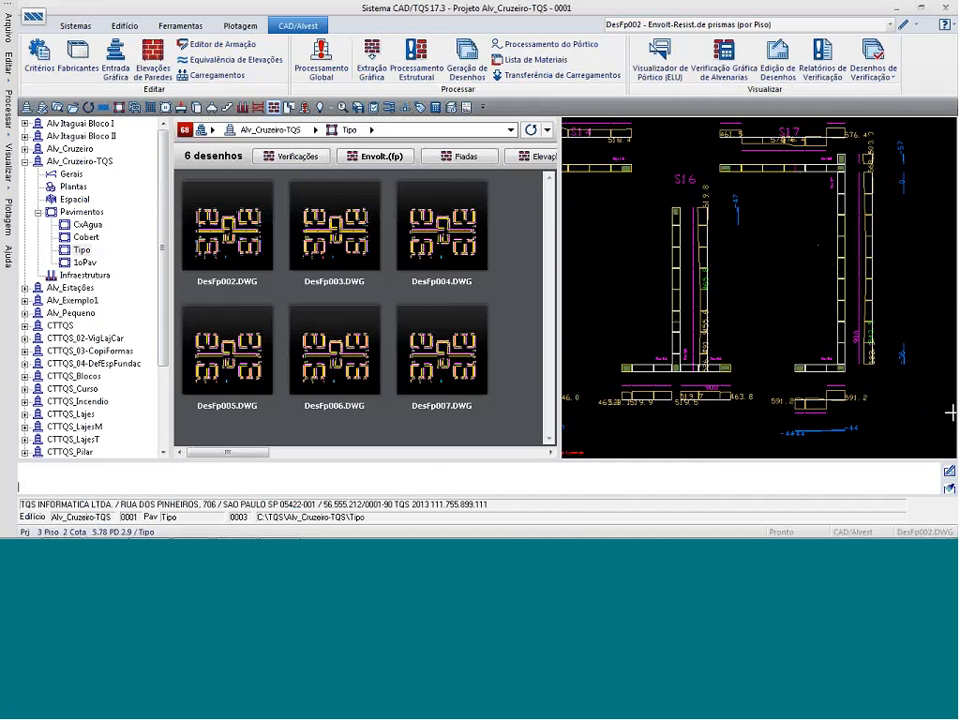
{"action": "scroll", "coordinate": [945, 412], "scroll_direction": "up", "scroll_amount": 3}
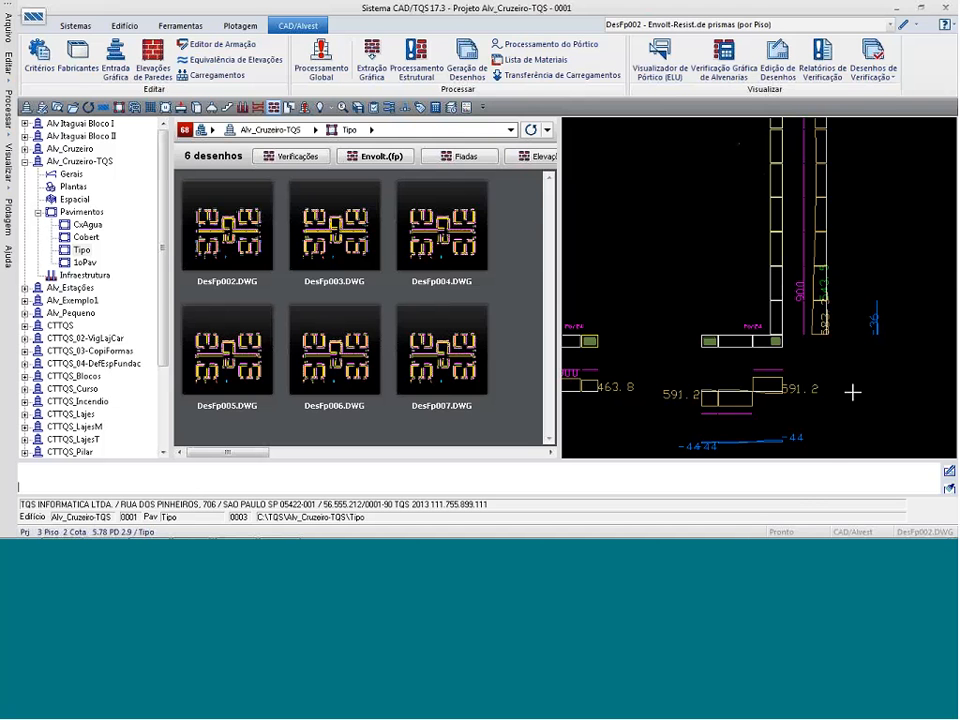
- Verify substructure S17's combinations again, compare the results with its block layout, and close the graphical verification
{"action": "key", "text": "alt+Tab"}
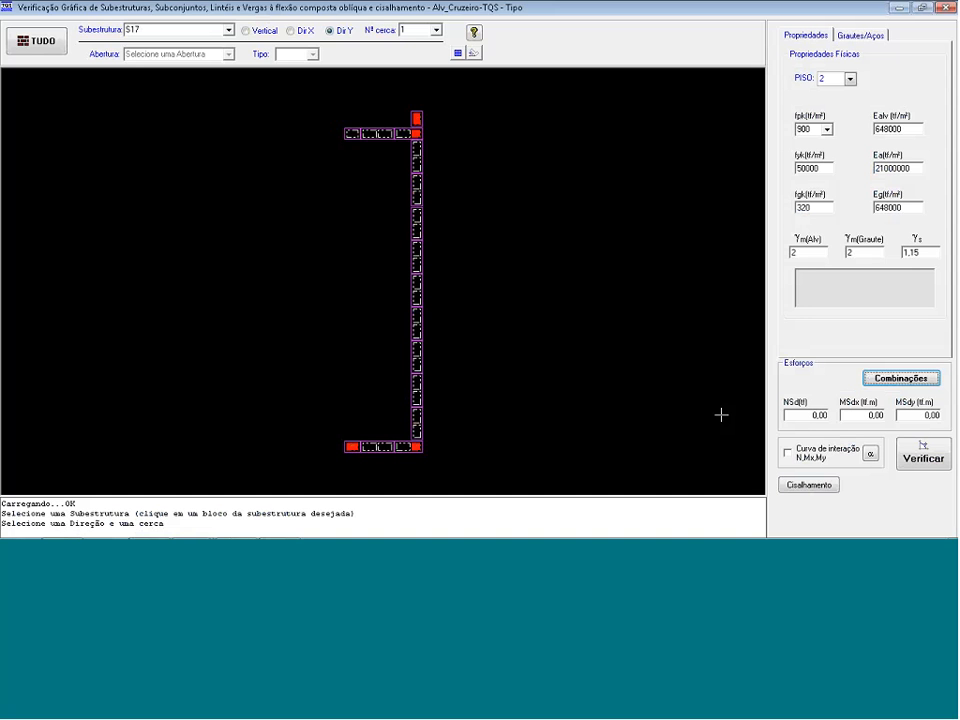
{"action": "left_click", "coordinate": [893, 379]}
{"action": "left_click", "coordinate": [346, 428]}
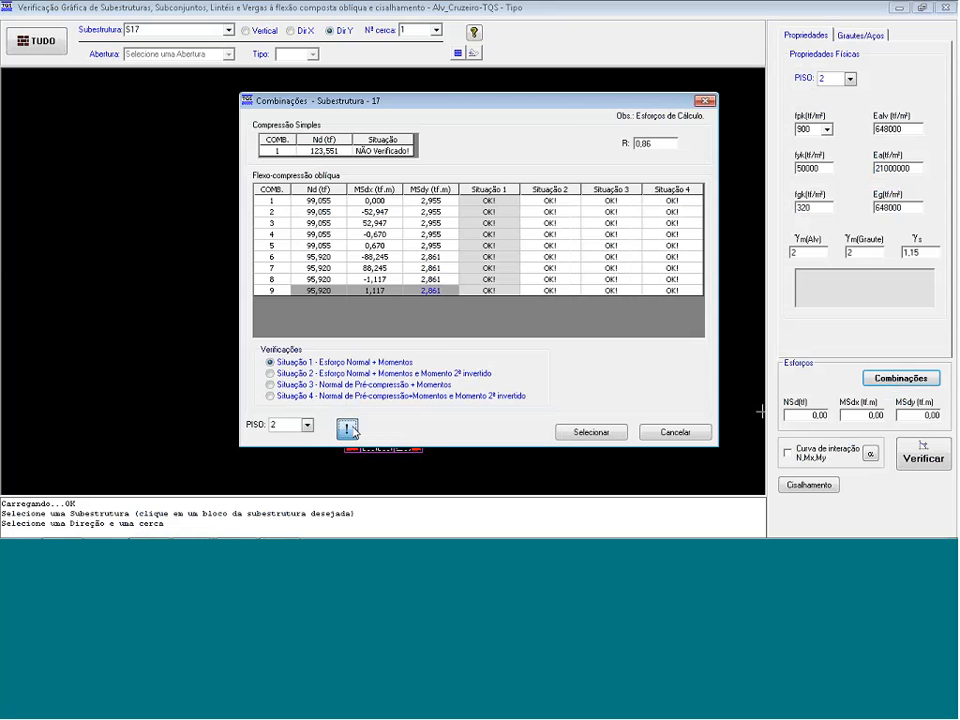
{"action": "left_click_drag", "start_coordinate": [570, 104], "coordinate": [784, 98]}
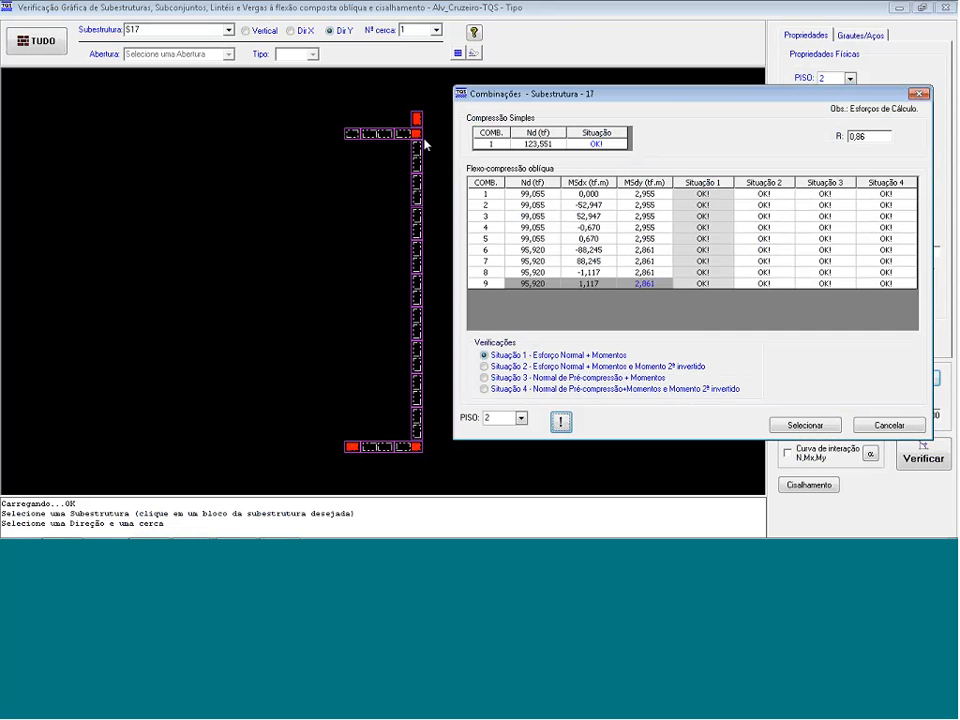
{"action": "left_click_drag", "start_coordinate": [722, 93], "coordinate": [574, 55]}
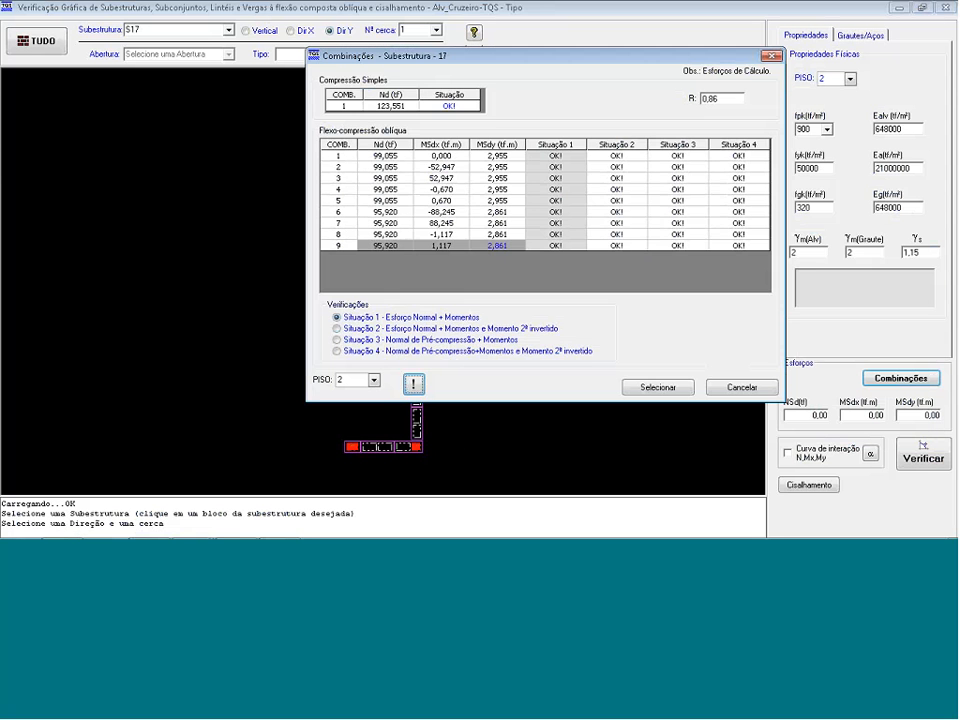
{"action": "left_click", "coordinate": [741, 387]}
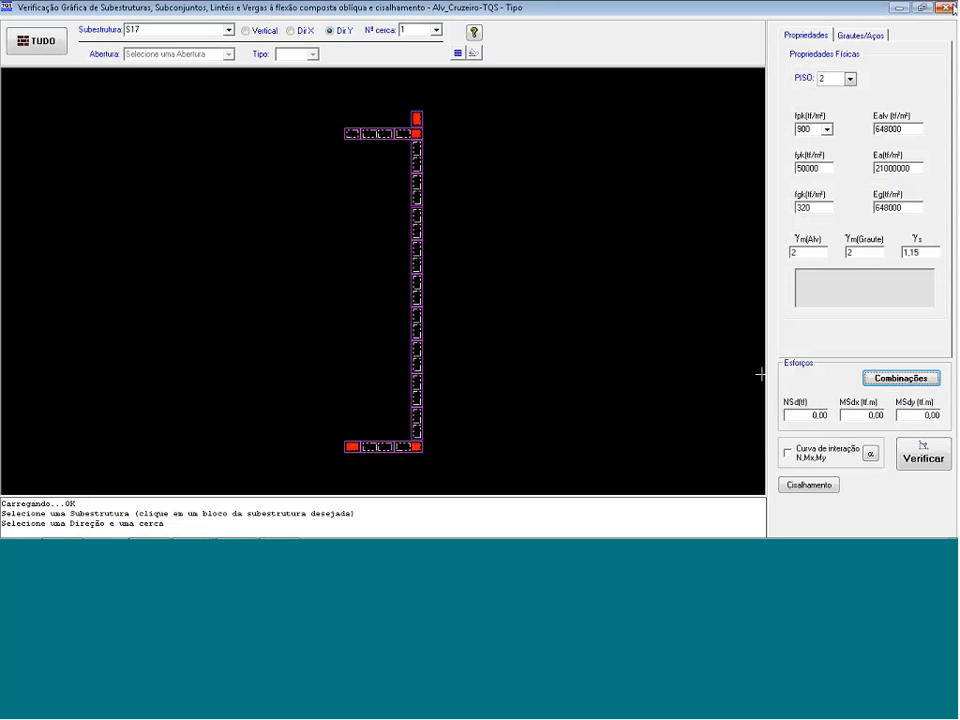
{"action": "key", "text": "alt+F4"}
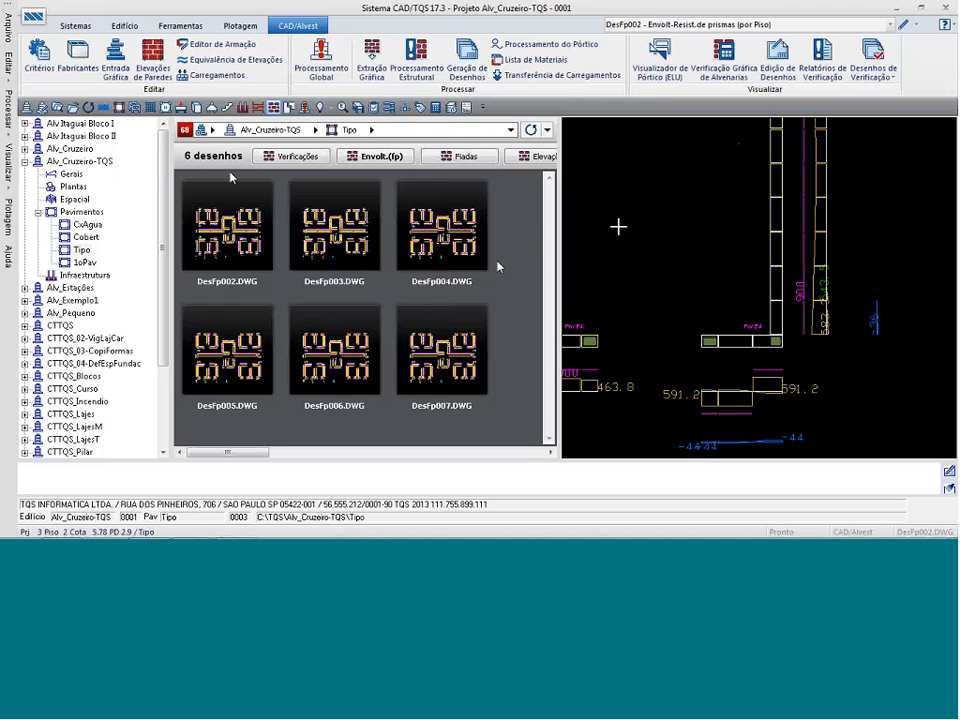
- Review the Ferros verticais (tração) reinforcement settings in the calculation criteria, including Detalha armaduras em todos os grautes, and close the criteria without saving
{"action": "left_click", "coordinate": [40, 62]}
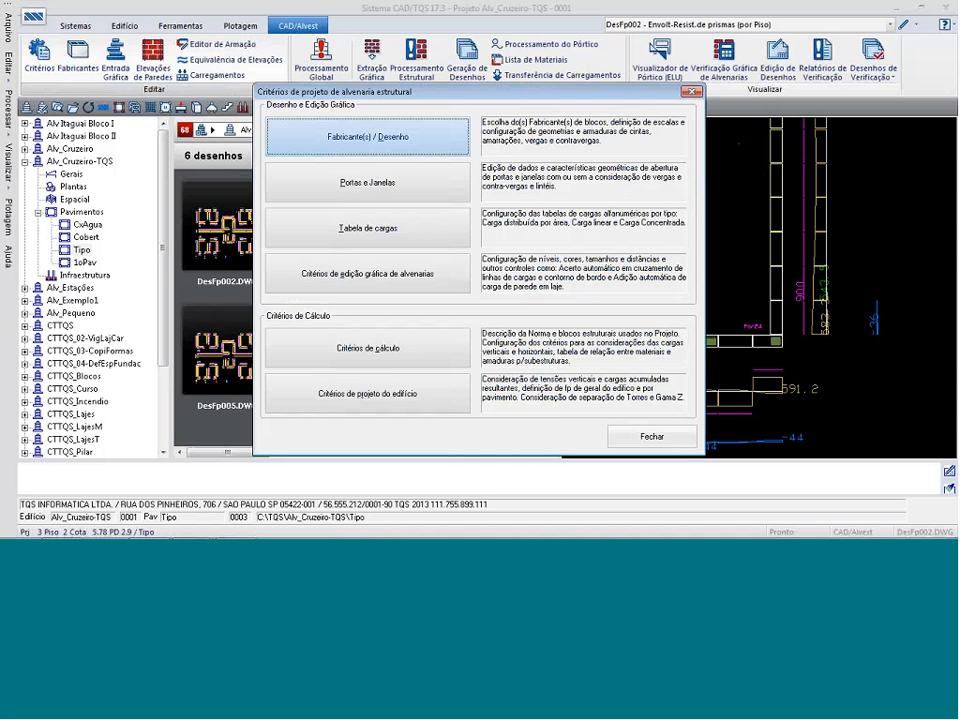
{"action": "left_click", "coordinate": [396, 345]}
{"action": "left_click", "coordinate": [562, 391]}
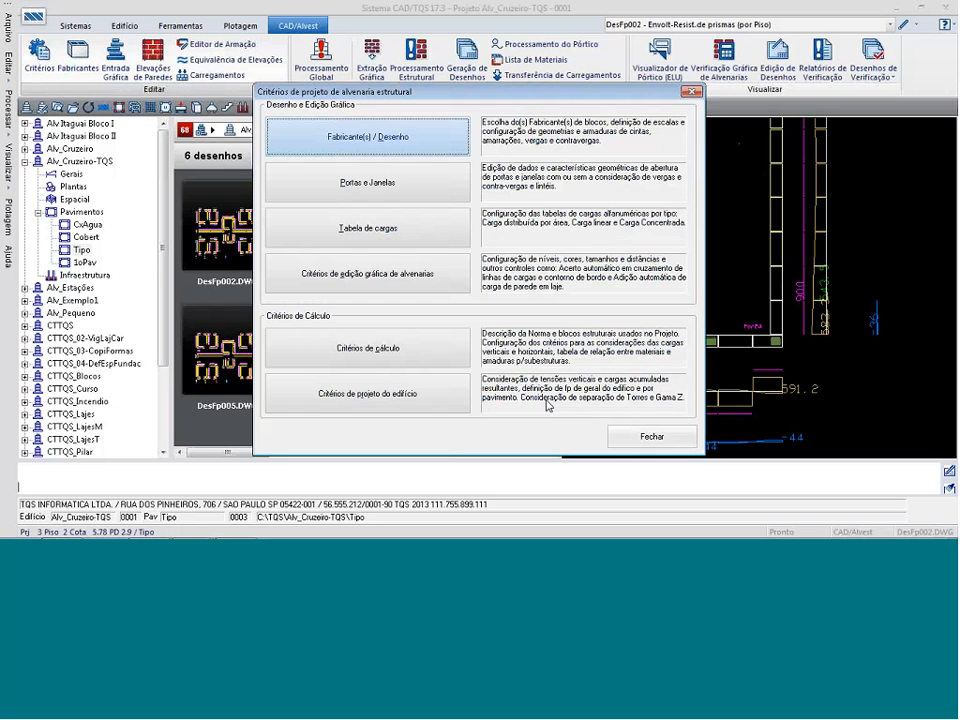
{"action": "left_click", "coordinate": [547, 402]}
{"action": "left_click", "coordinate": [658, 53]}
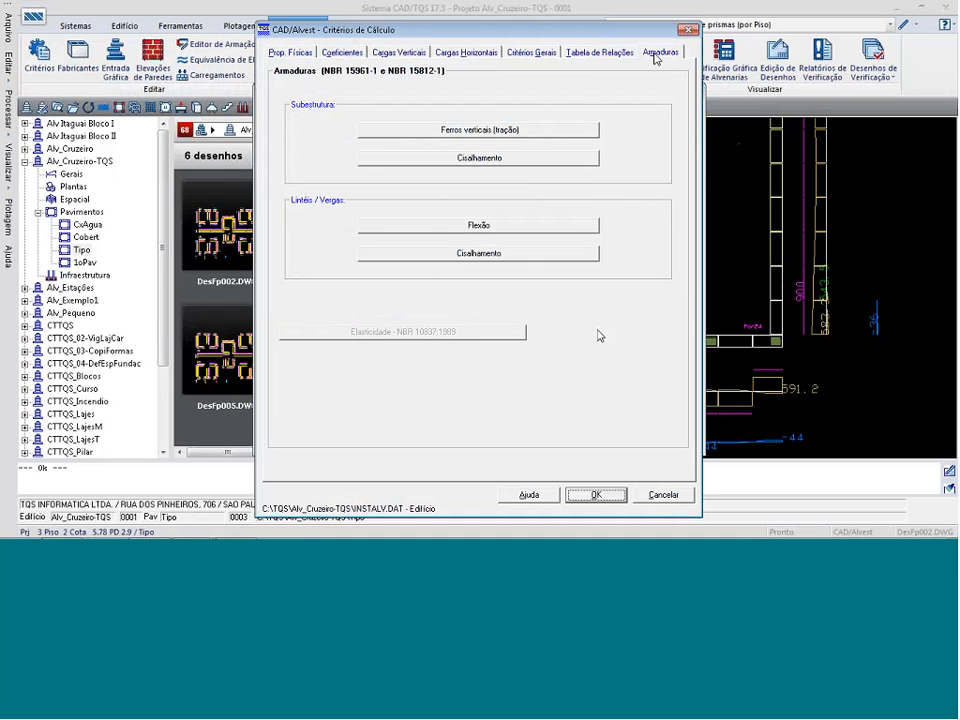
{"action": "left_click", "coordinate": [519, 130]}
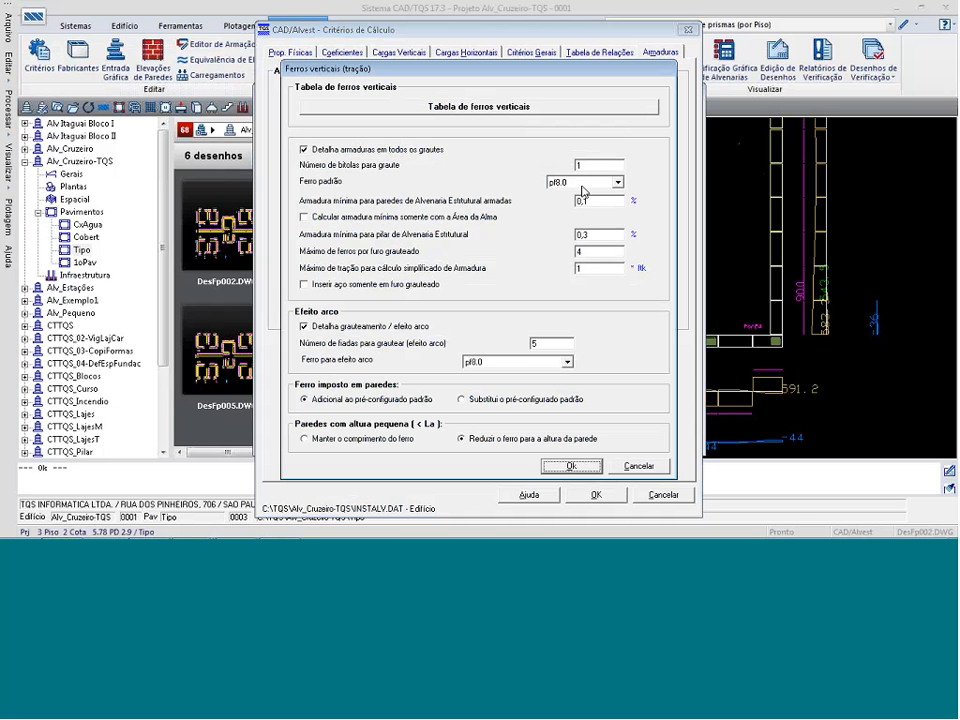
{"action": "double_click", "coordinate": [304, 151]}
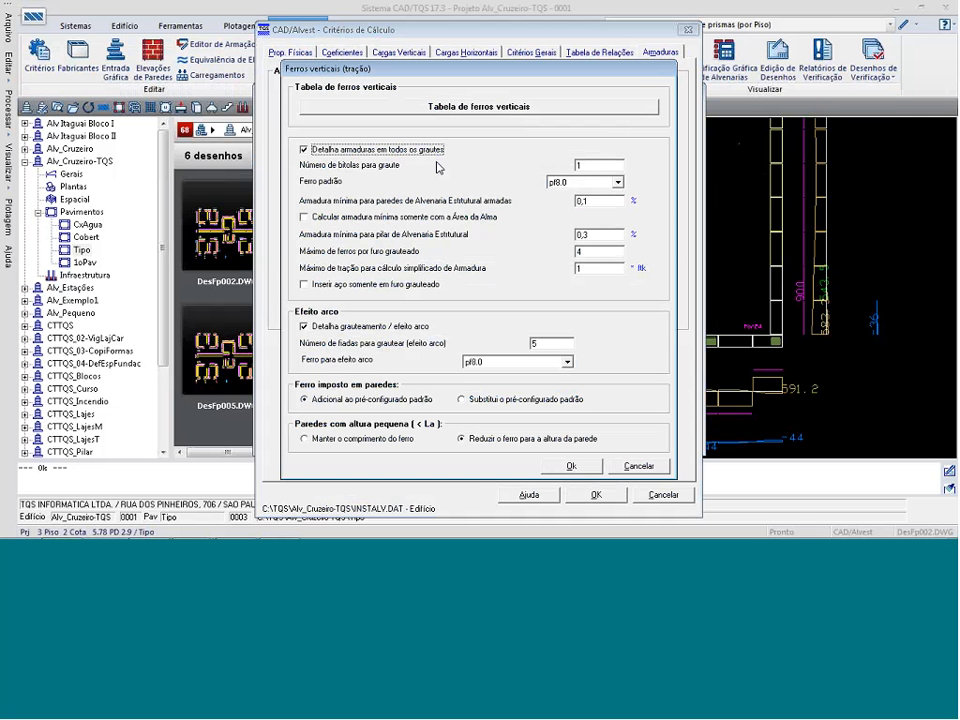
{"action": "left_click", "coordinate": [645, 468]}
{"action": "left_click", "coordinate": [662, 553]}
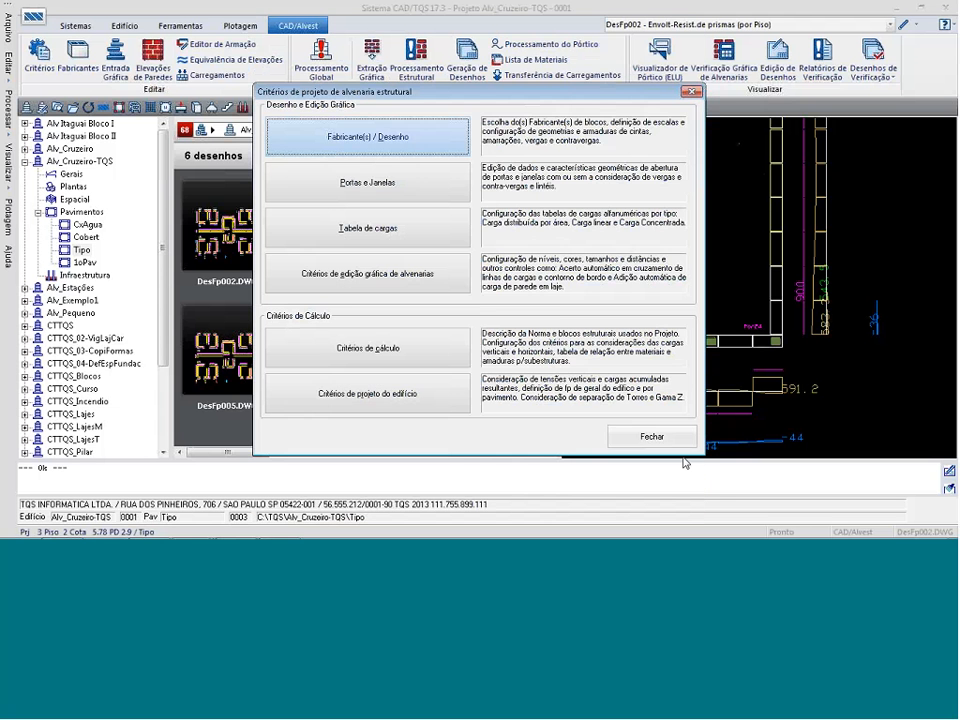
{"action": "left_click", "coordinate": [680, 445]}
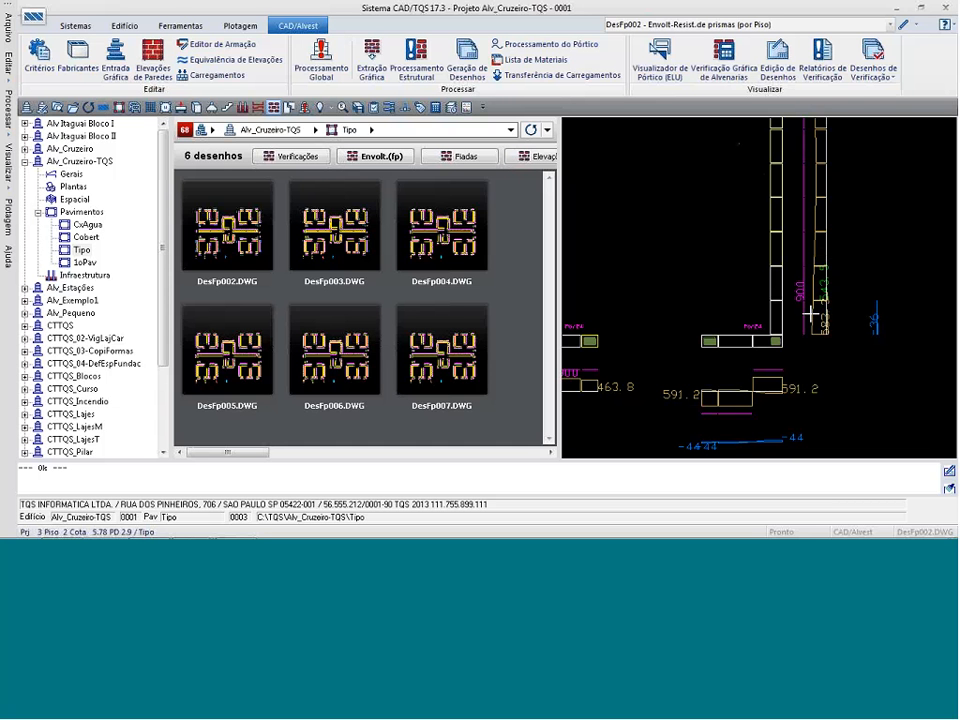
- Preview the reinforcement position drawing DsnAco of the Tipo floor and open it in the graphic editor
{"action": "left_click", "coordinate": [889, 24]}
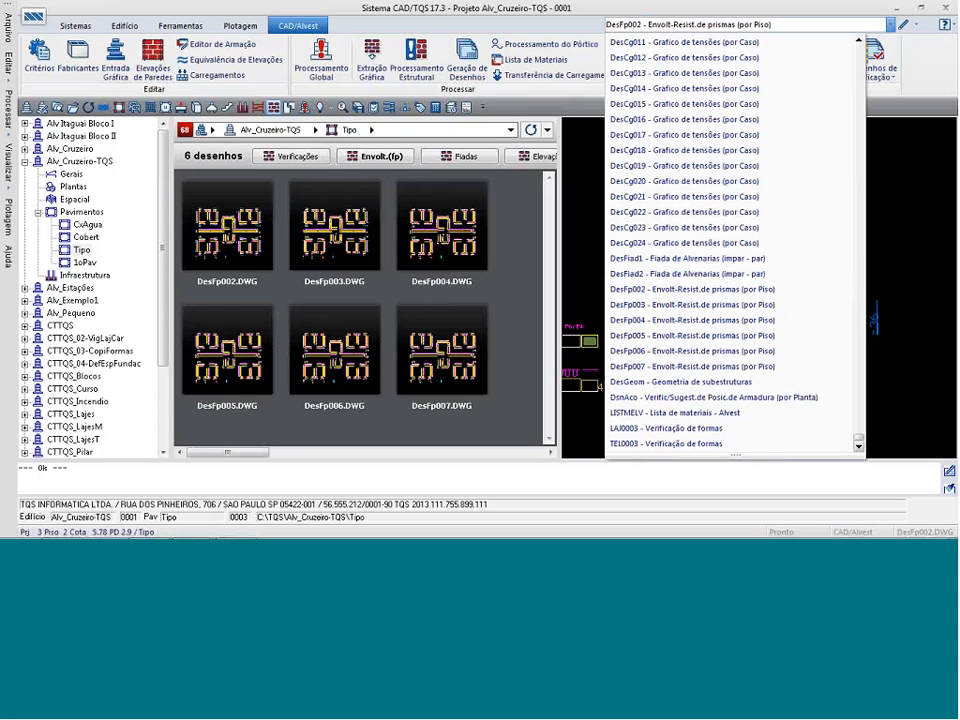
{"action": "left_click", "coordinate": [746, 399]}
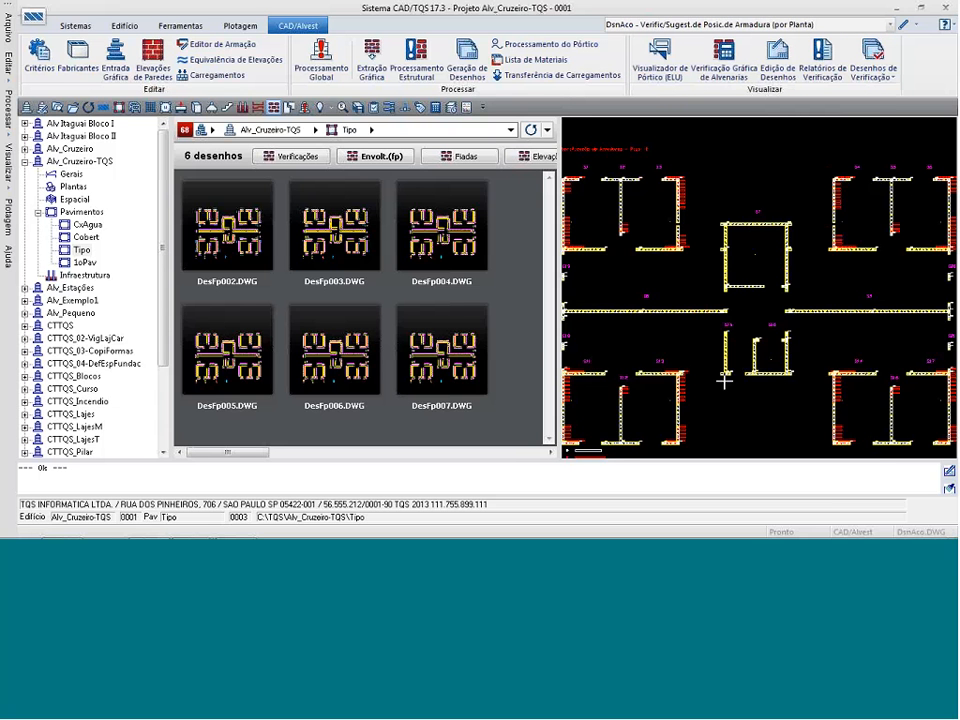
{"action": "scroll", "coordinate": [802, 323], "scroll_direction": "up", "scroll_amount": 2}
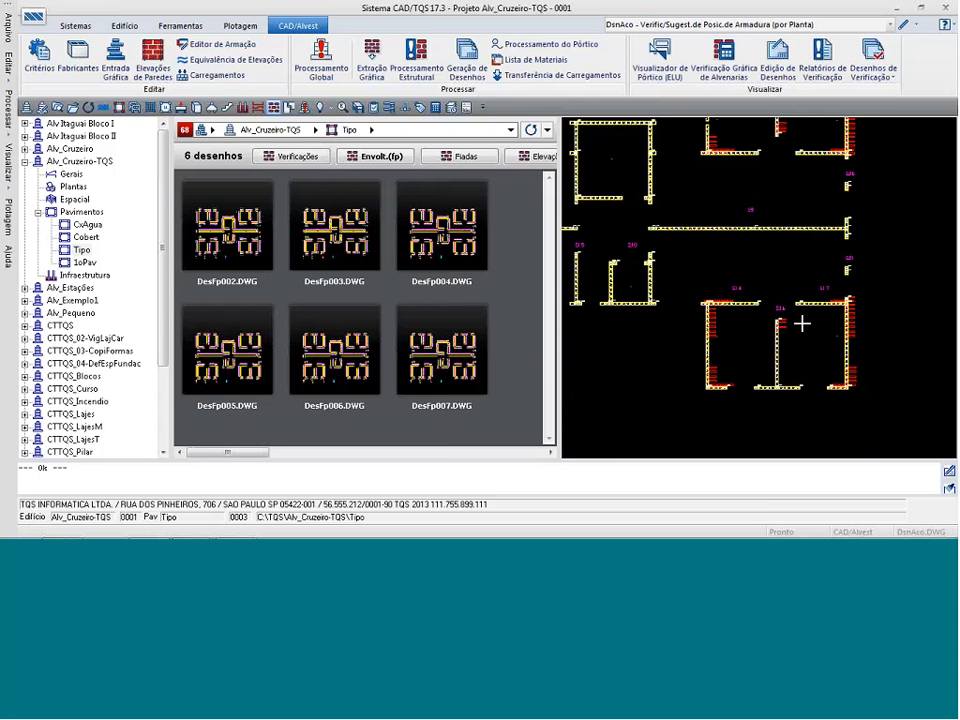
{"action": "double_click", "coordinate": [805, 322]}
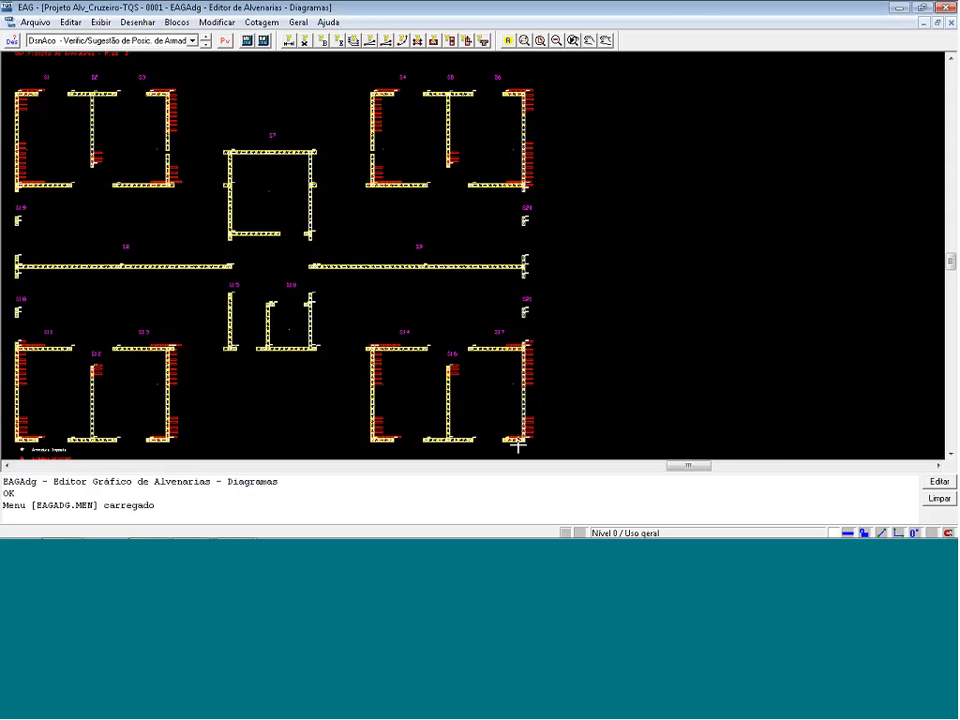
- Examine the suggested reinforcement bars along the walls of substructures S14, S16 and S17 in the DsnAco drawing
{"action": "scroll", "coordinate": [516, 448], "scroll_direction": "up", "scroll_amount": 2}
{"action": "scroll", "coordinate": [518, 450], "scroll_direction": "up", "scroll_amount": 2}
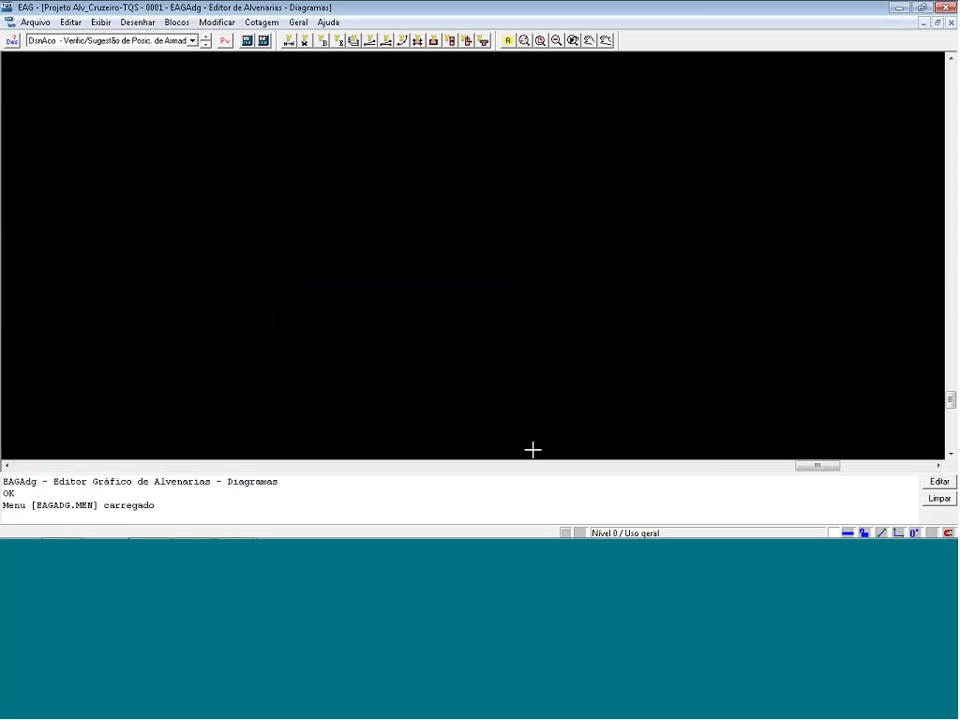
{"action": "scroll", "coordinate": [536, 221], "scroll_direction": "down", "scroll_amount": 3}
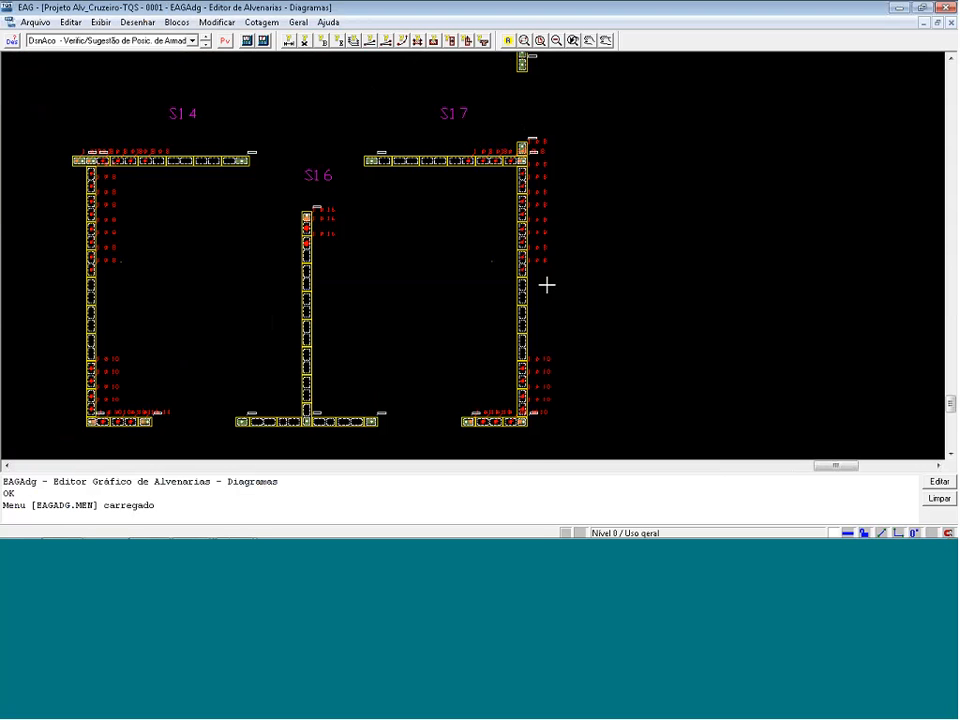
{"action": "middle_click_drag", "start_coordinate": [546, 285], "coordinate": [541, 438]}
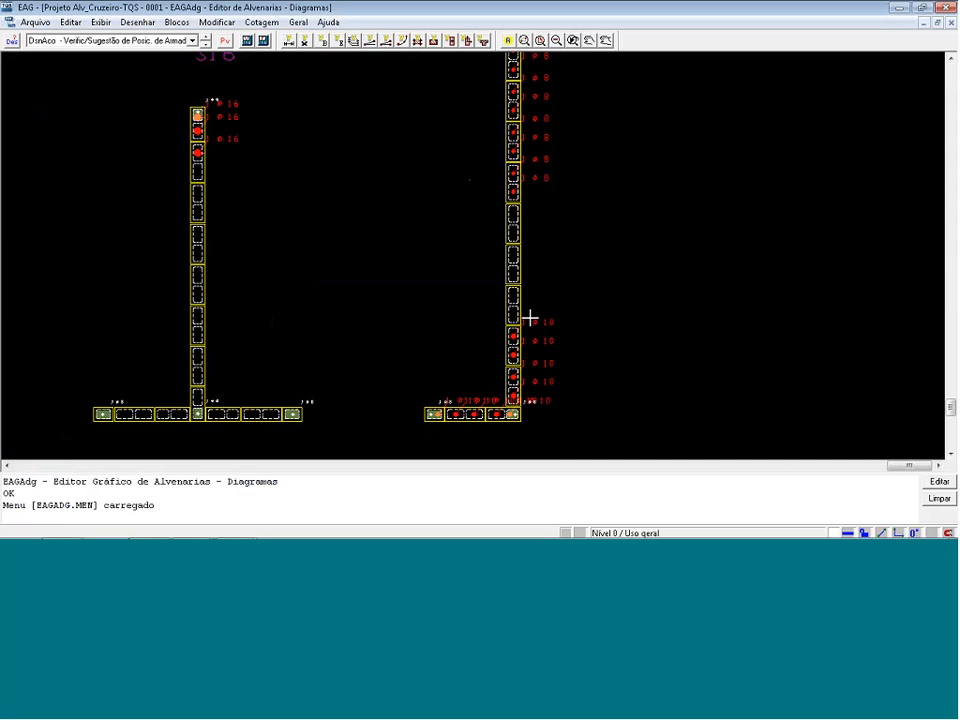
{"action": "scroll", "coordinate": [611, 332], "scroll_direction": "down", "scroll_amount": 2}
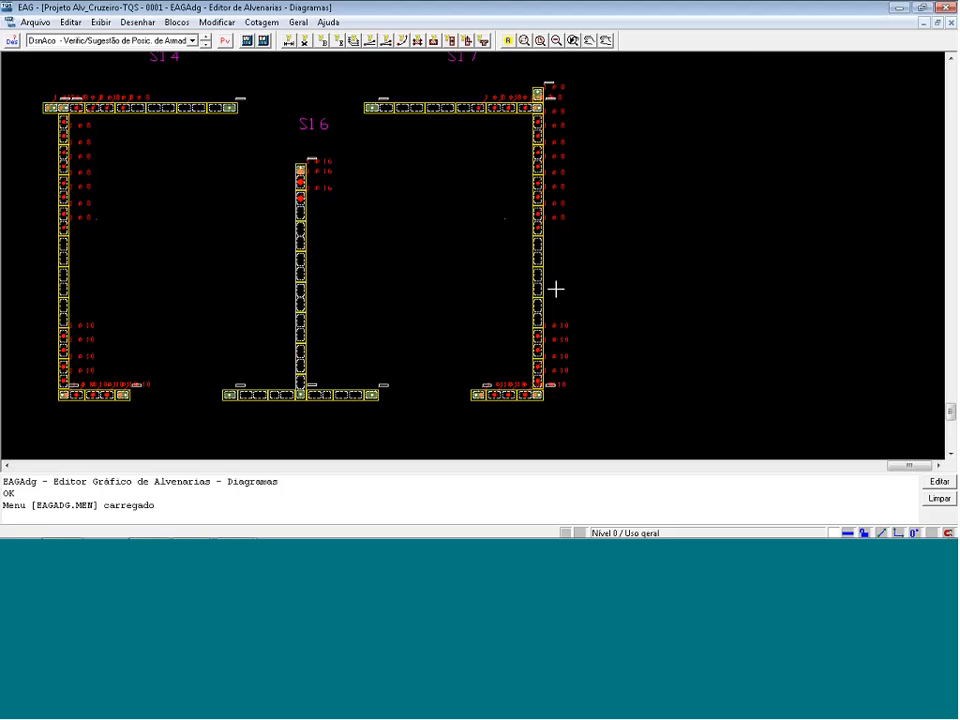
- Close the DsnAco drawing and open the Ferros verticais (tração) reinforcement settings in the building's calculation criteria
{"action": "left_click", "coordinate": [946, 8]}
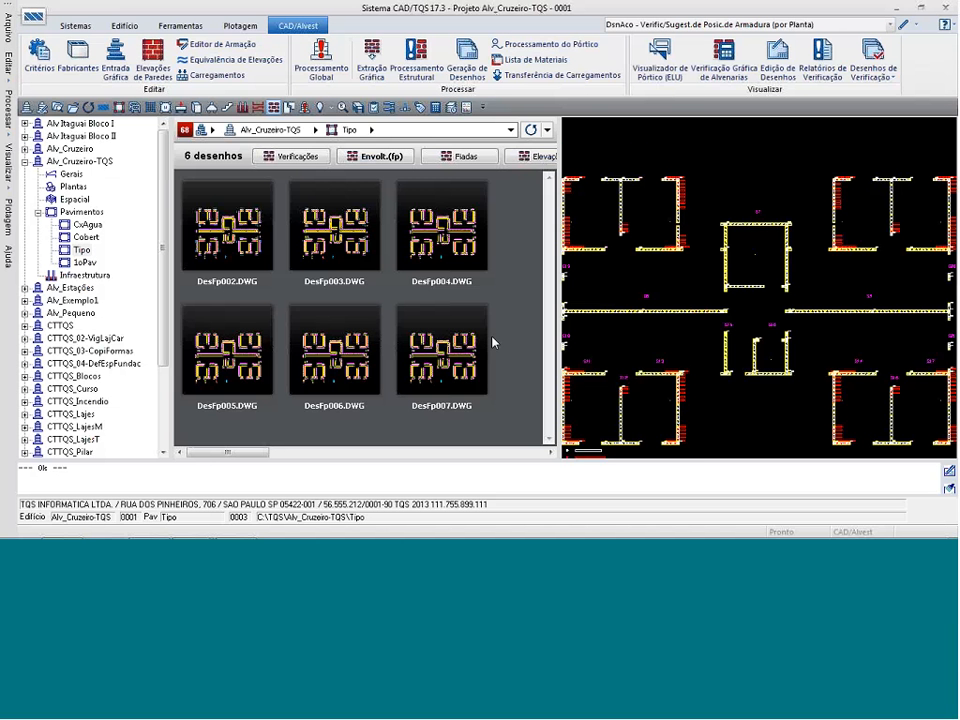
{"action": "left_click", "coordinate": [53, 75]}
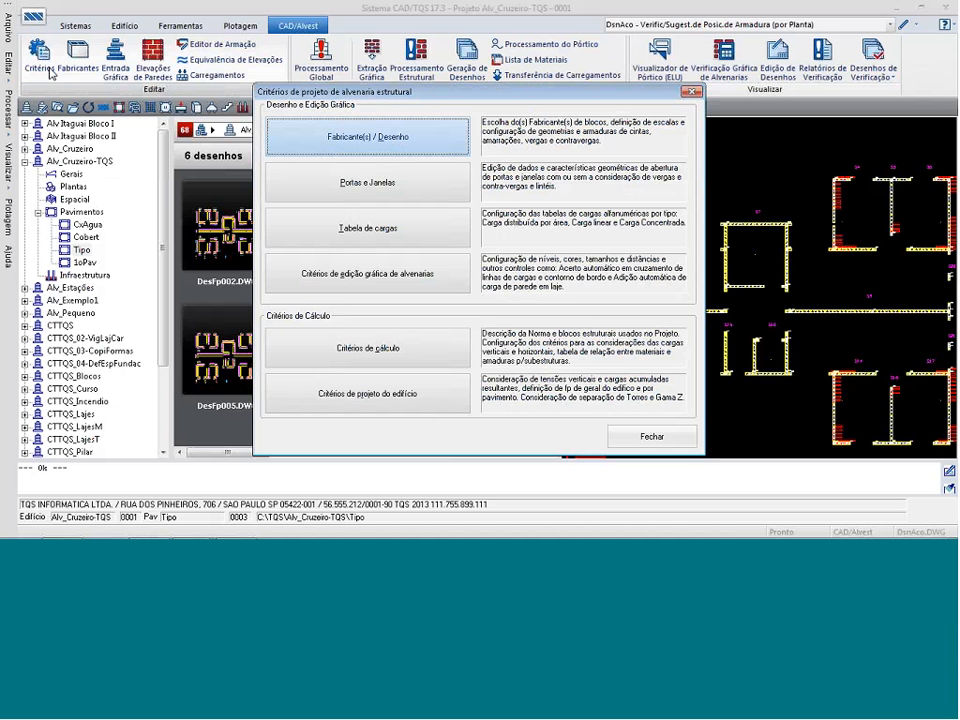
{"action": "left_click", "coordinate": [367, 342]}
{"action": "left_click", "coordinate": [579, 393]}
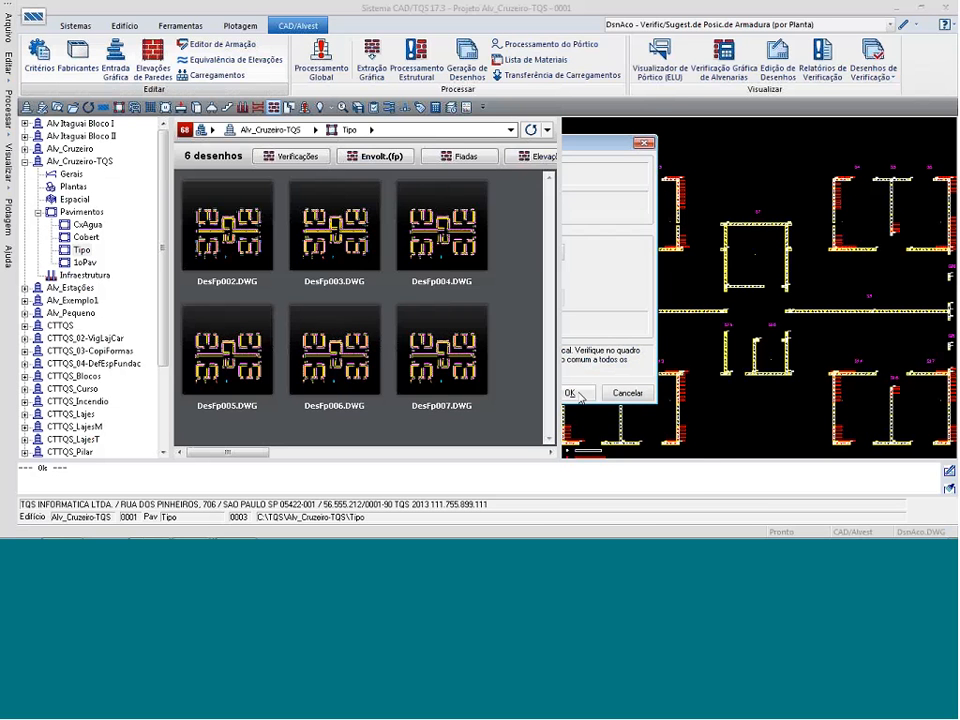
{"action": "left_click", "coordinate": [366, 344]}
{"action": "left_click", "coordinate": [660, 52]}
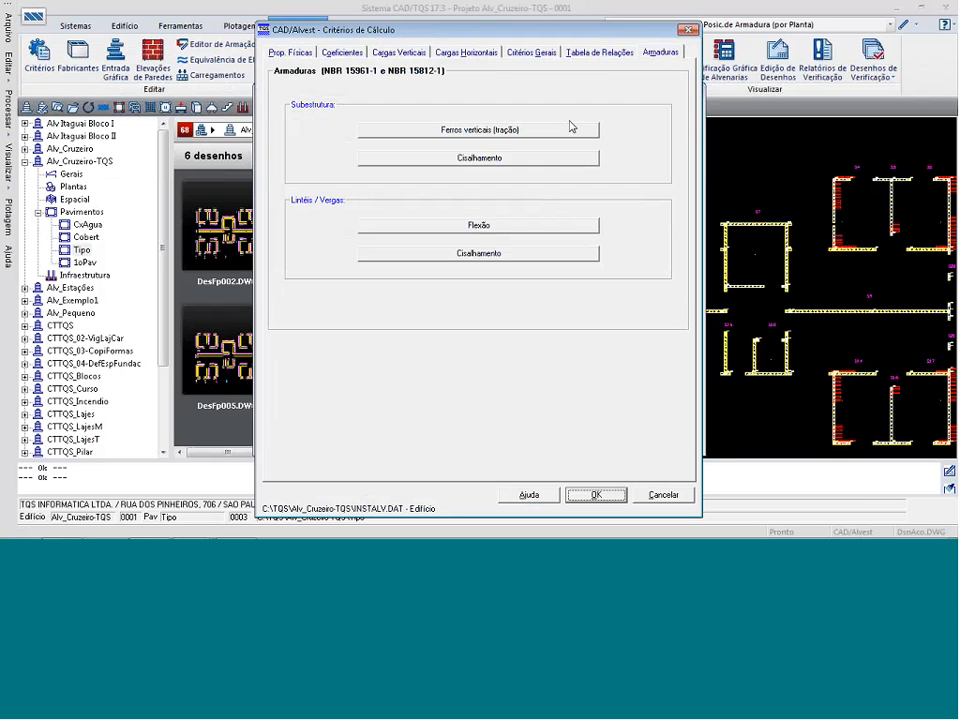
{"action": "left_click", "coordinate": [571, 128]}
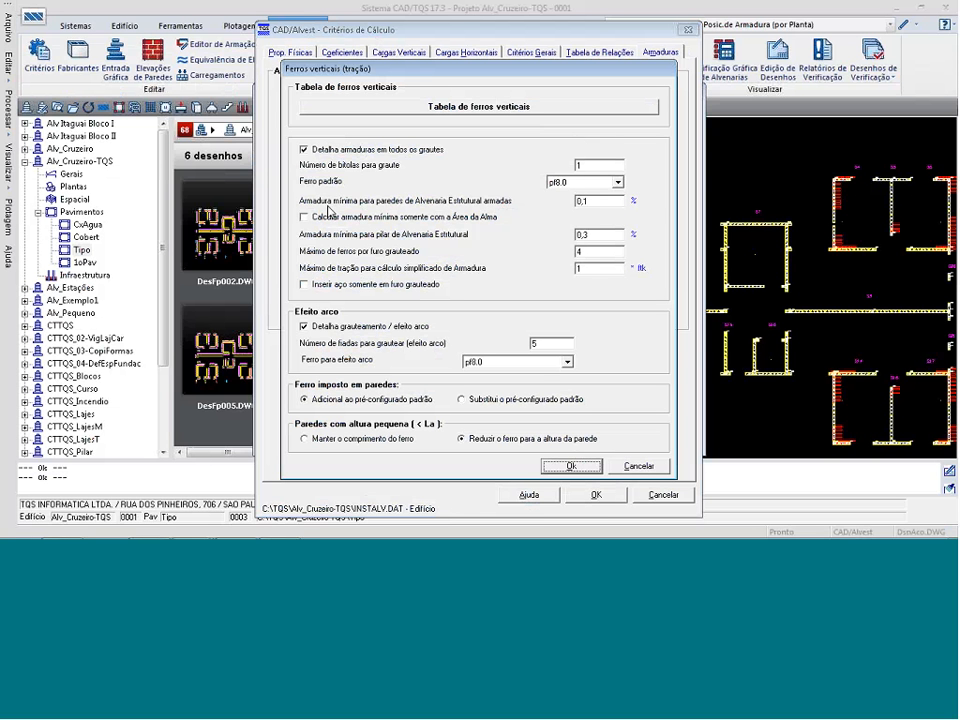
- Try Calcular armadura mínima somente com a Área da Alma and a different minimum wall reinforcement, and close the criteria without saving
{"action": "double_click", "coordinate": [605, 203]}
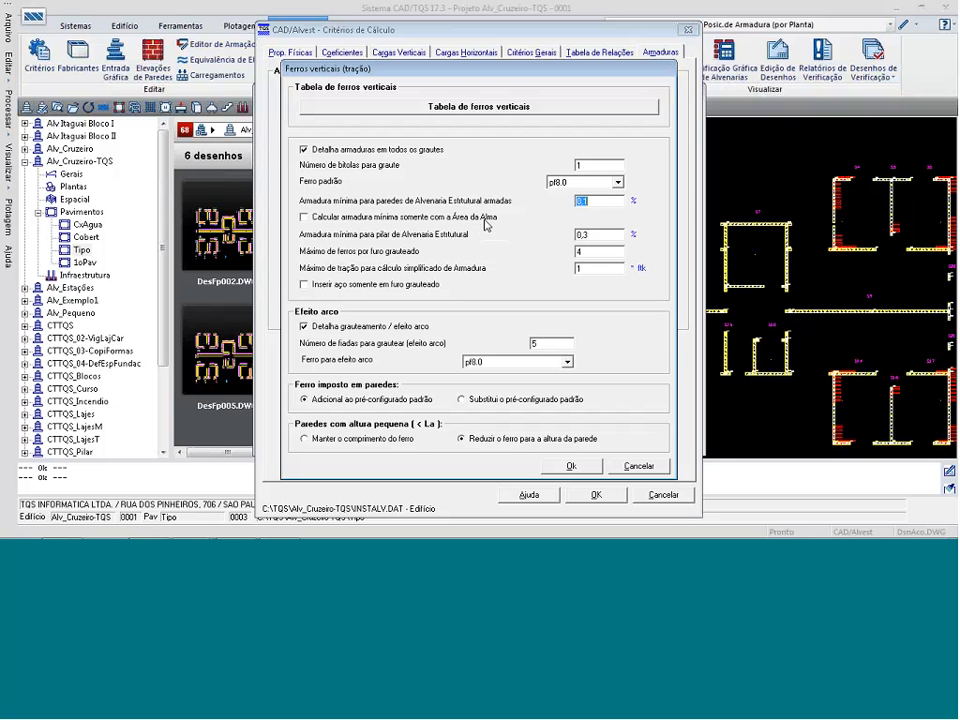
{"action": "left_click", "coordinate": [304, 217]}
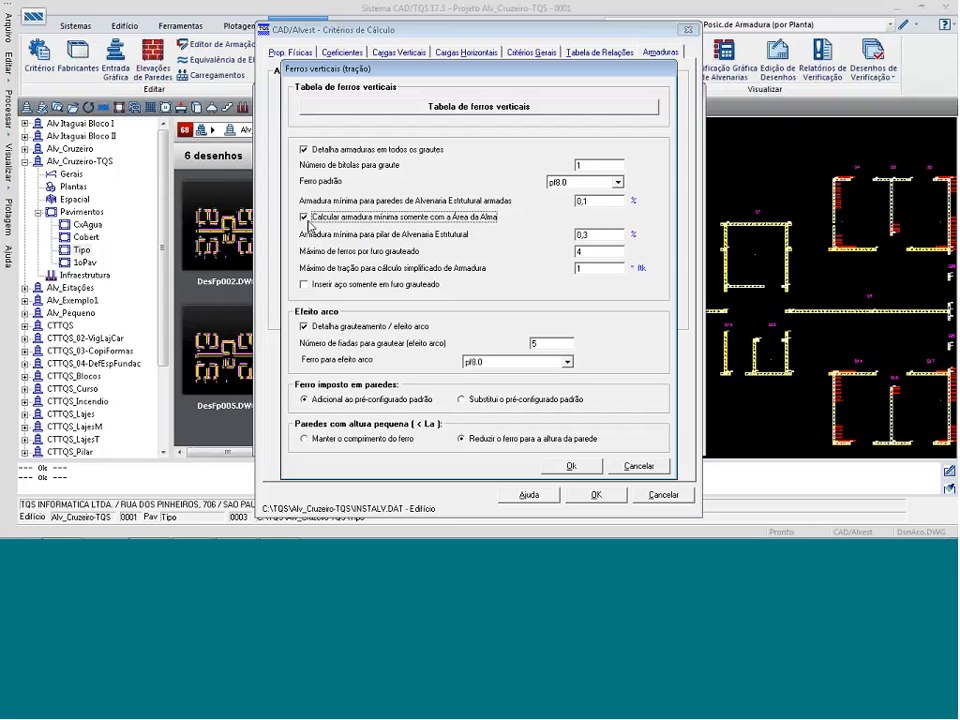
{"action": "left_click", "coordinate": [603, 202]}
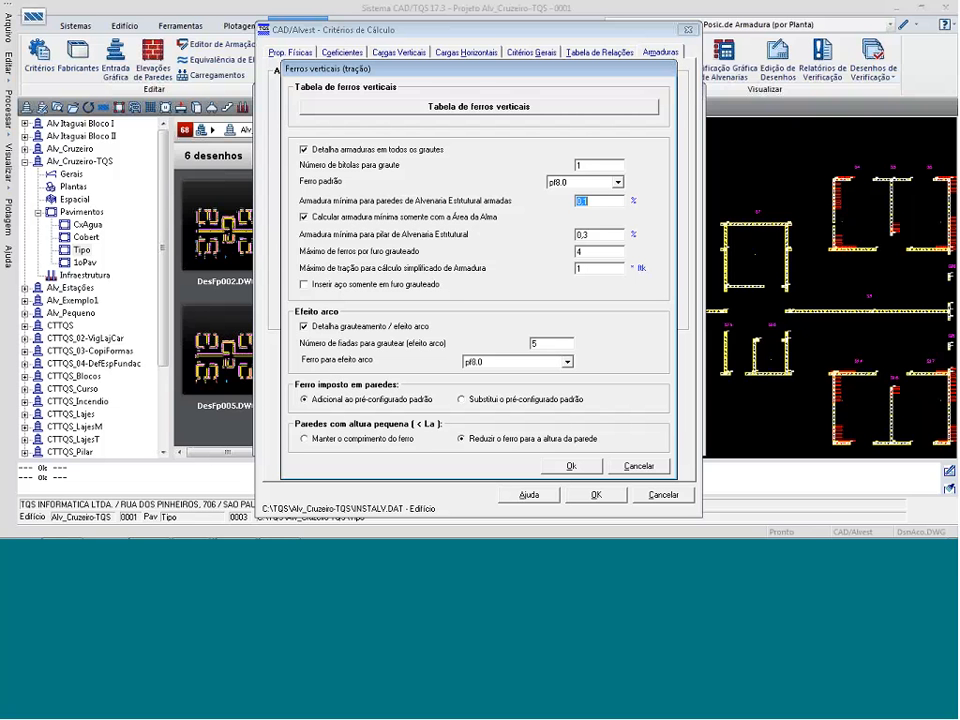
{"action": "left_click", "coordinate": [586, 203]}
{"action": "type", "text": "00"}
{"action": "key", "text": "BackSpace"}
{"action": "key", "text": "BackSpace"}
{"action": "left_click", "coordinate": [585, 203]}
{"action": "left_click", "coordinate": [640, 467]}
{"action": "left_click", "coordinate": [681, 496]}
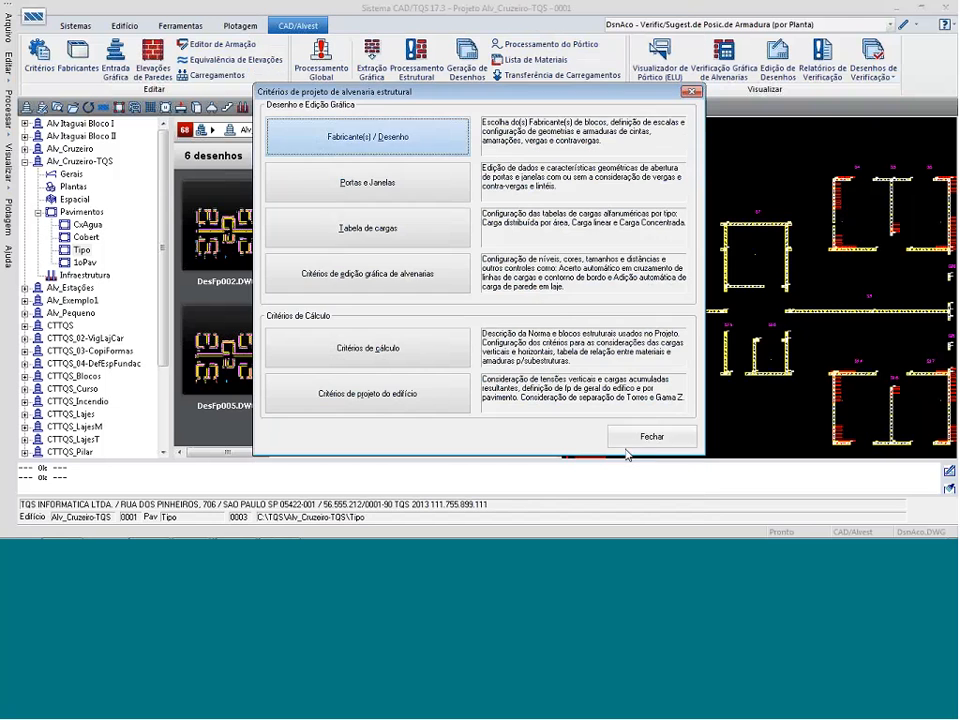
{"action": "left_click", "coordinate": [626, 443]}
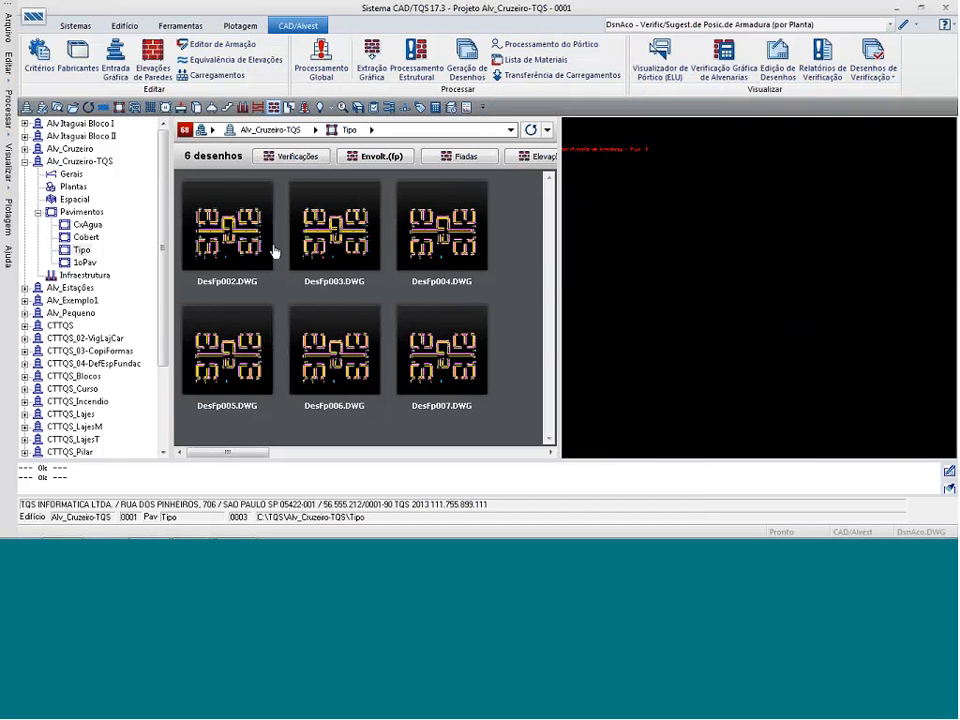
- Examine the prism strength drawing DesFp002 around substructures S16 and S17, and preview the wall elevation Par36
{"action": "scroll", "coordinate": [942, 421], "scroll_direction": "up", "scroll_amount": 5}
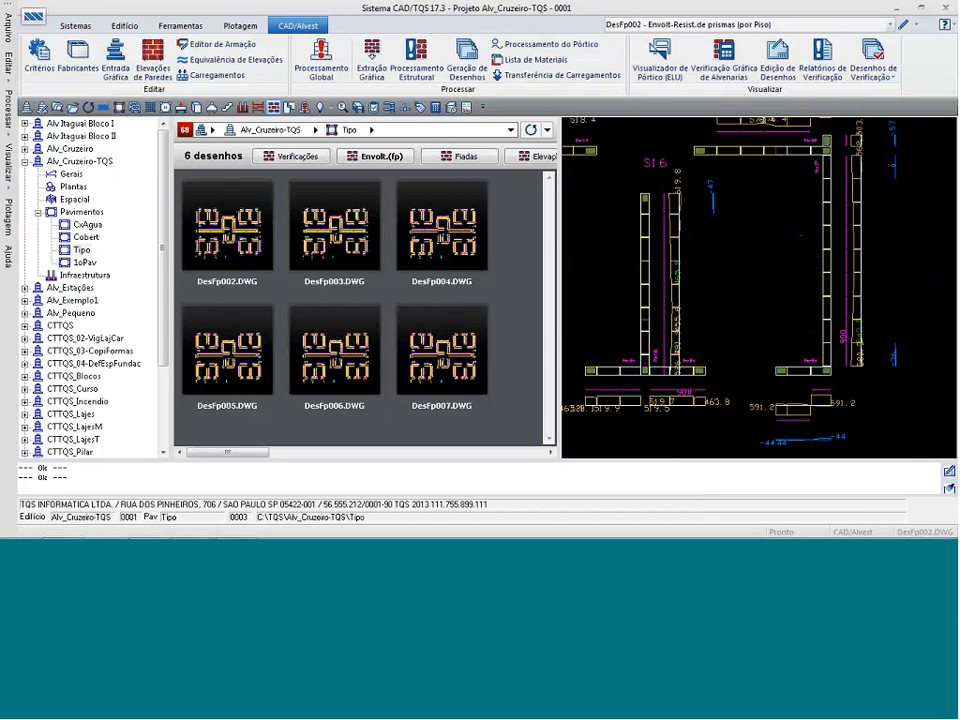
{"action": "left_click", "coordinate": [891, 25]}
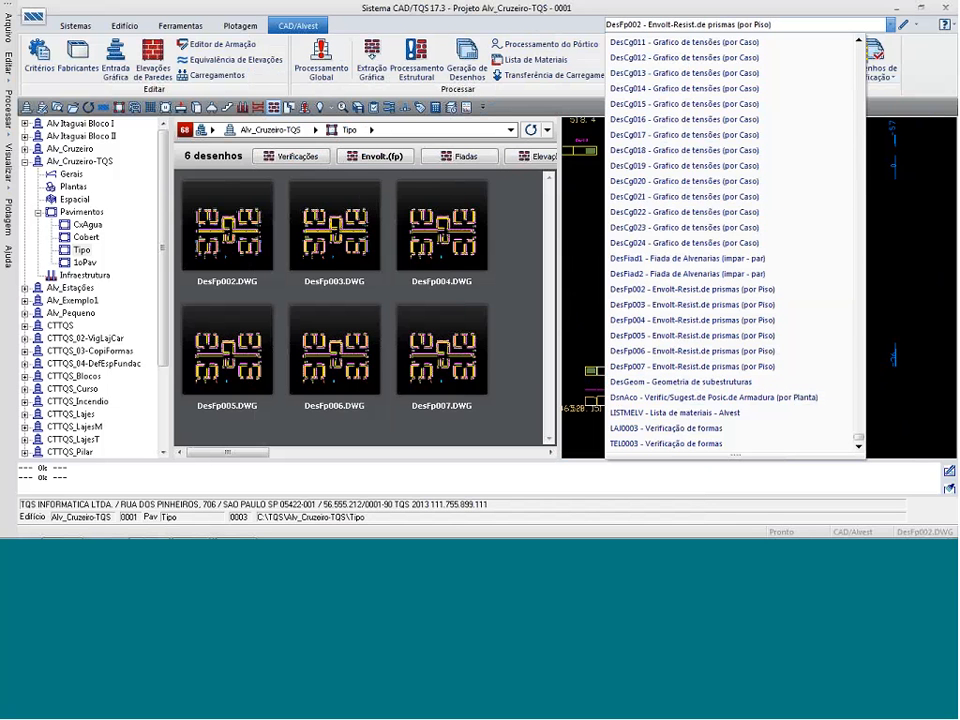
{"action": "scroll", "coordinate": [860, 55], "scroll_direction": "up", "scroll_amount": 5}
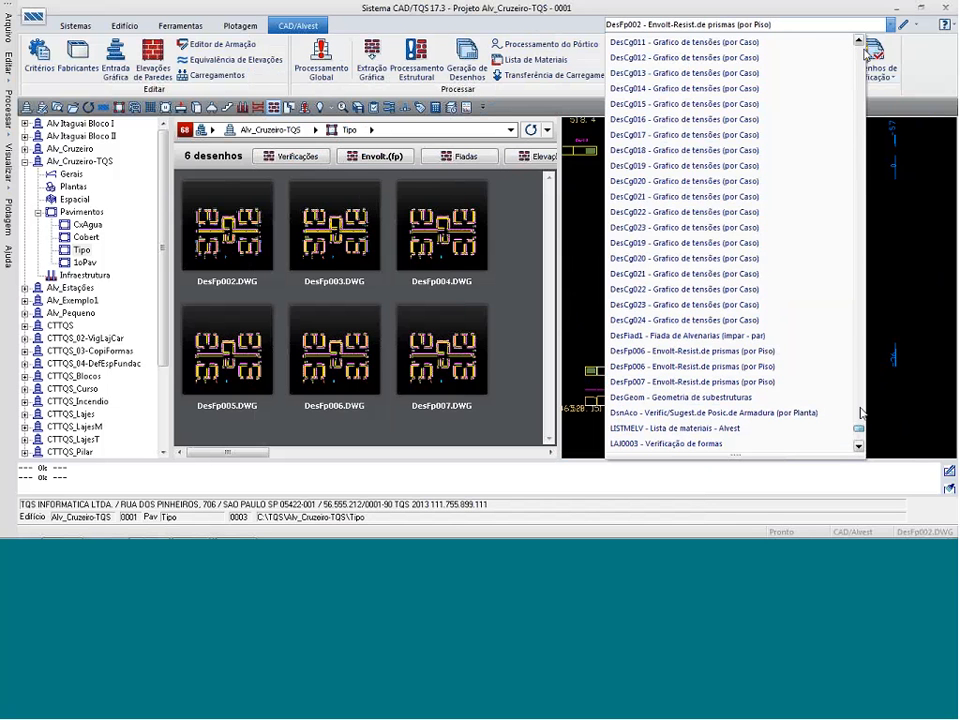
{"action": "scroll", "coordinate": [797, 197], "scroll_direction": "down", "scroll_amount": 10}
{"action": "left_click", "coordinate": [797, 197]}
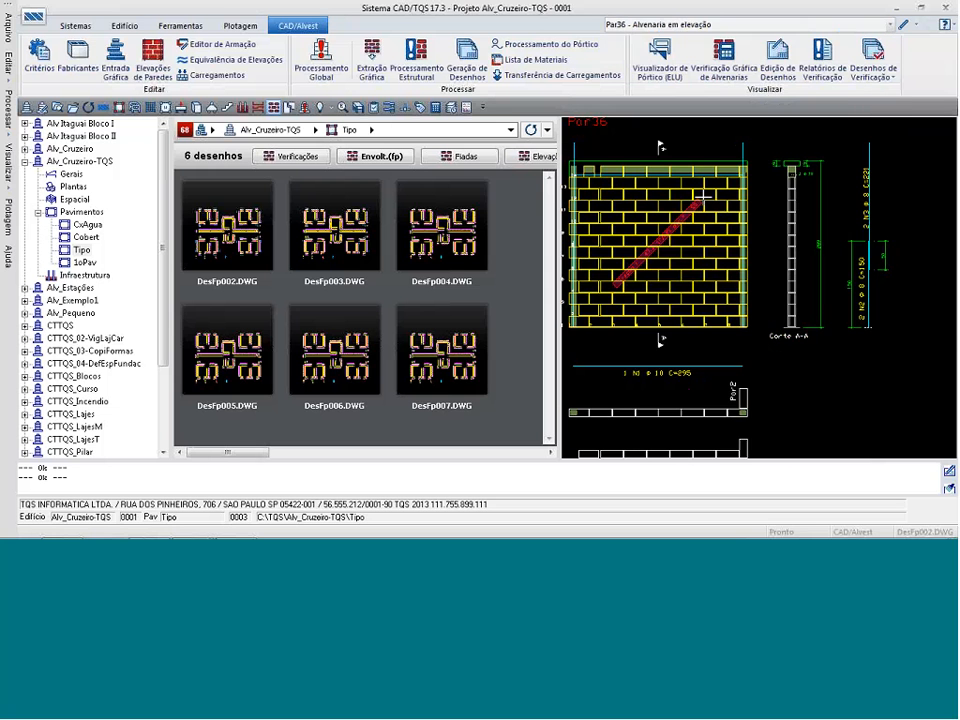
- Preview the wall elevation Par37 and examine its blocks and reinforcement beside the window opening
{"action": "left_click", "coordinate": [758, 26]}
{"action": "key", "text": "Down"}
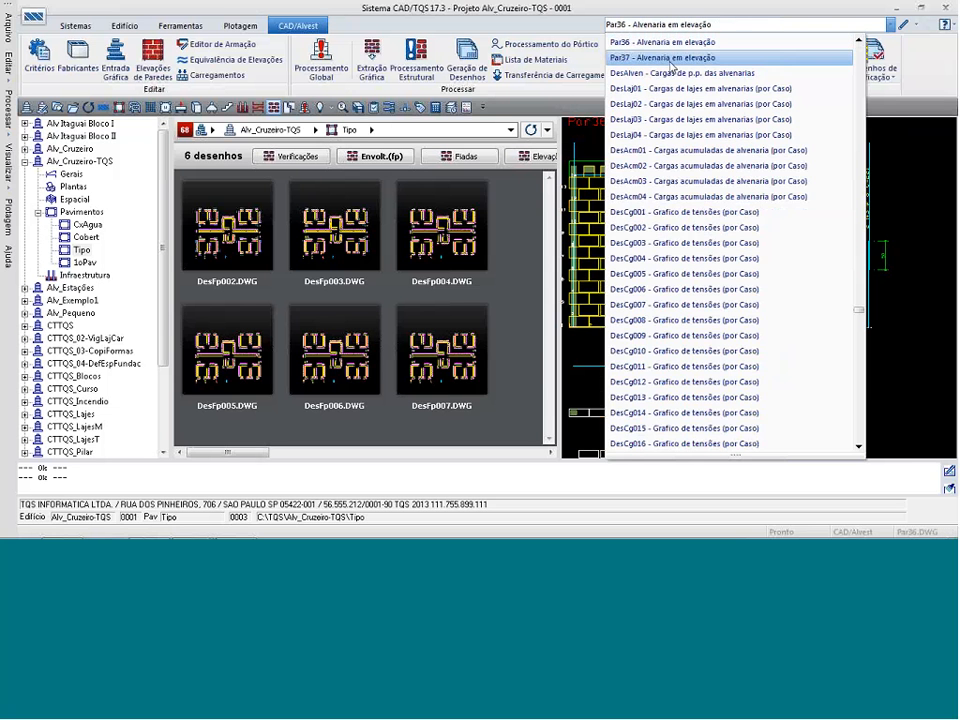
{"action": "key", "text": "Return"}
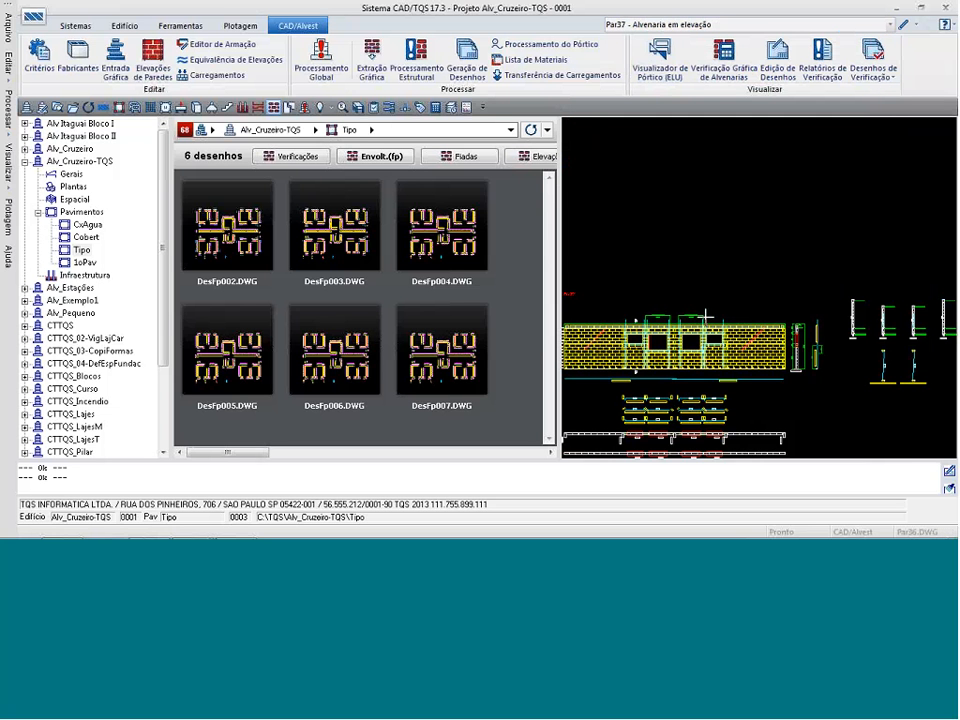
{"action": "key", "text": "F8"}
{"action": "left_click", "coordinate": [796, 387]}
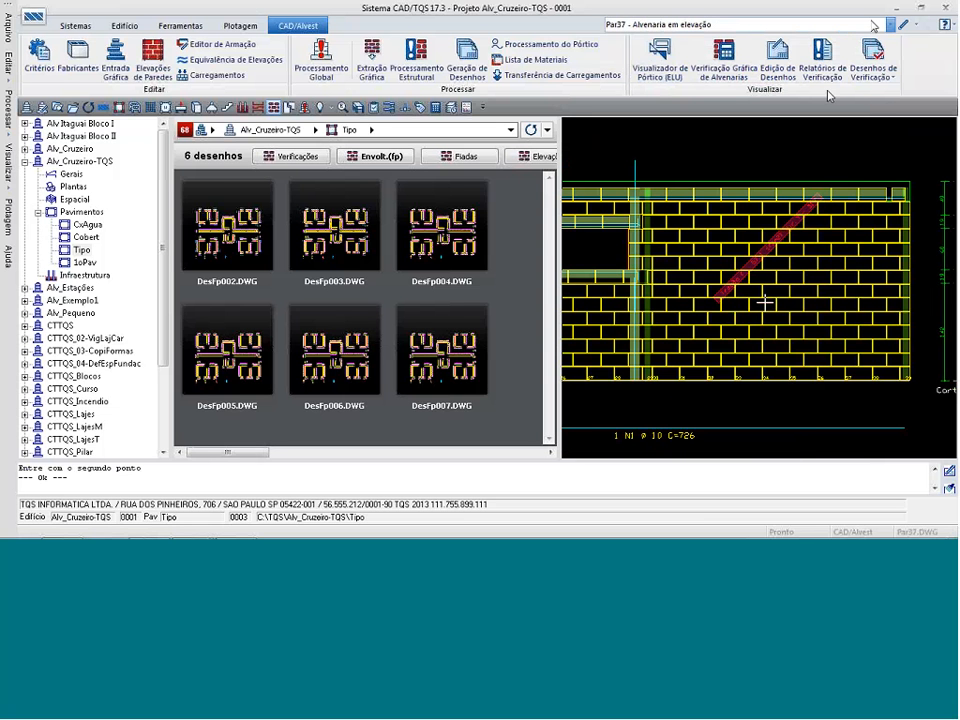
- Preview the DsnAco reinforcement position drawing again and examine the bars of substructures S16 and S17
{"action": "left_click", "coordinate": [758, 25]}
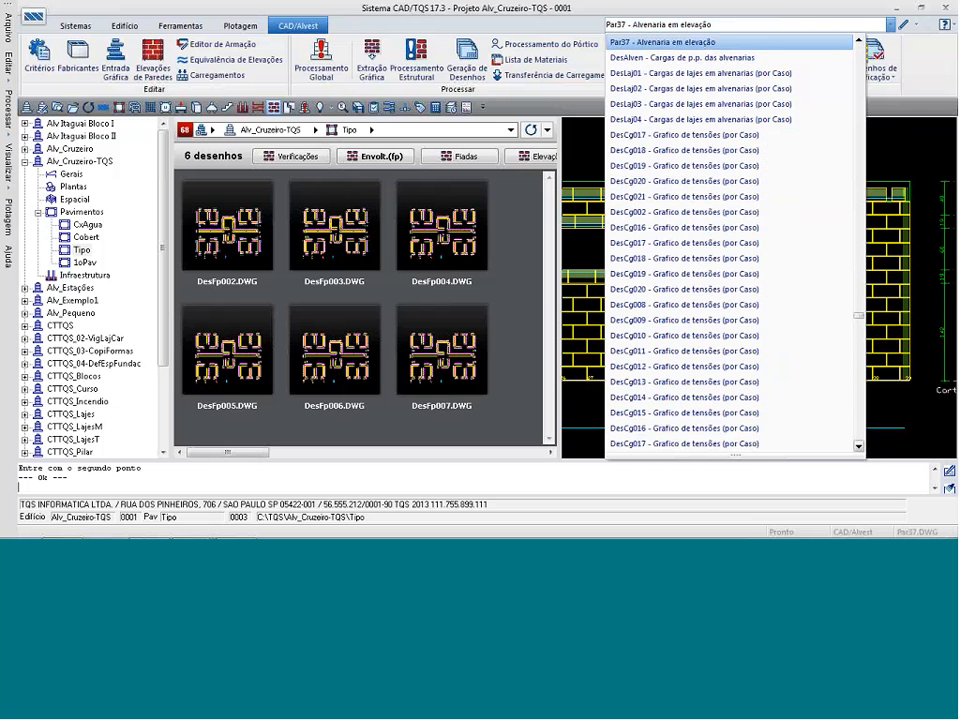
{"action": "scroll", "coordinate": [714, 388], "scroll_direction": "down", "scroll_amount": 10}
{"action": "left_click", "coordinate": [714, 397]}
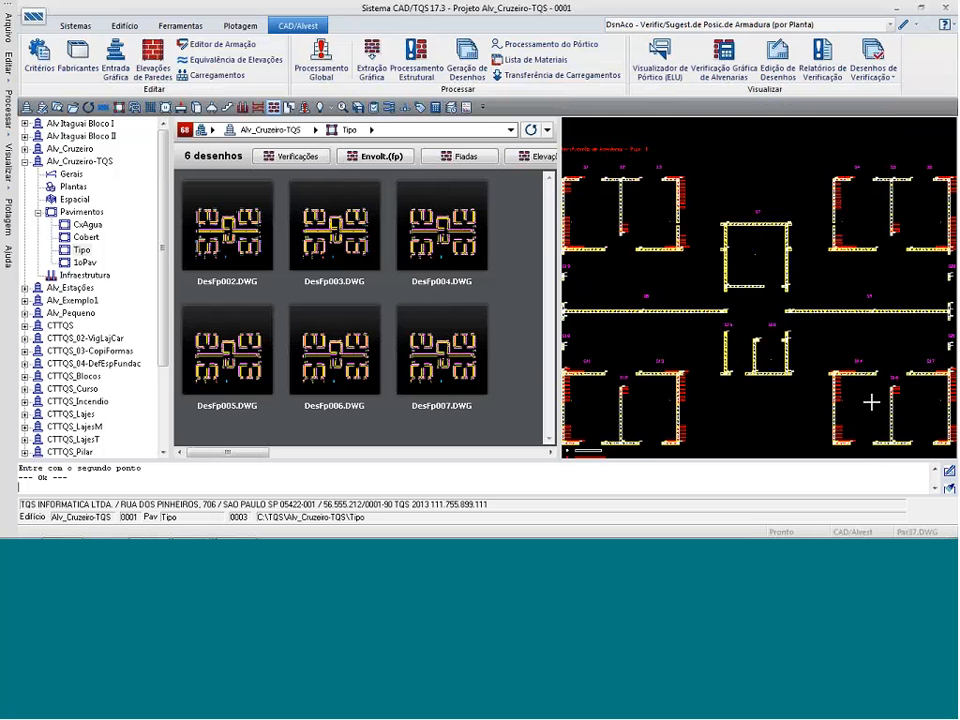
{"action": "scroll", "coordinate": [866, 418], "scroll_direction": "up", "scroll_amount": 5}
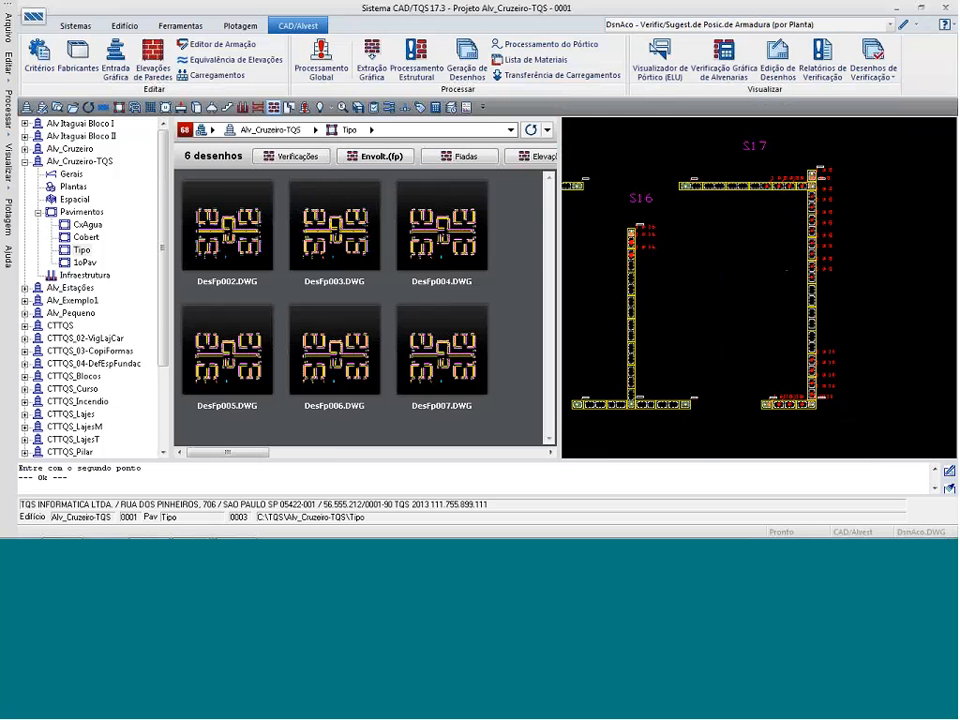
- Try a minimum reinforcement of 0,001 % for reinforced masonry walls in Ferros verticais (tração), and close the criteria without saving
{"action": "left_click", "coordinate": [40, 58]}
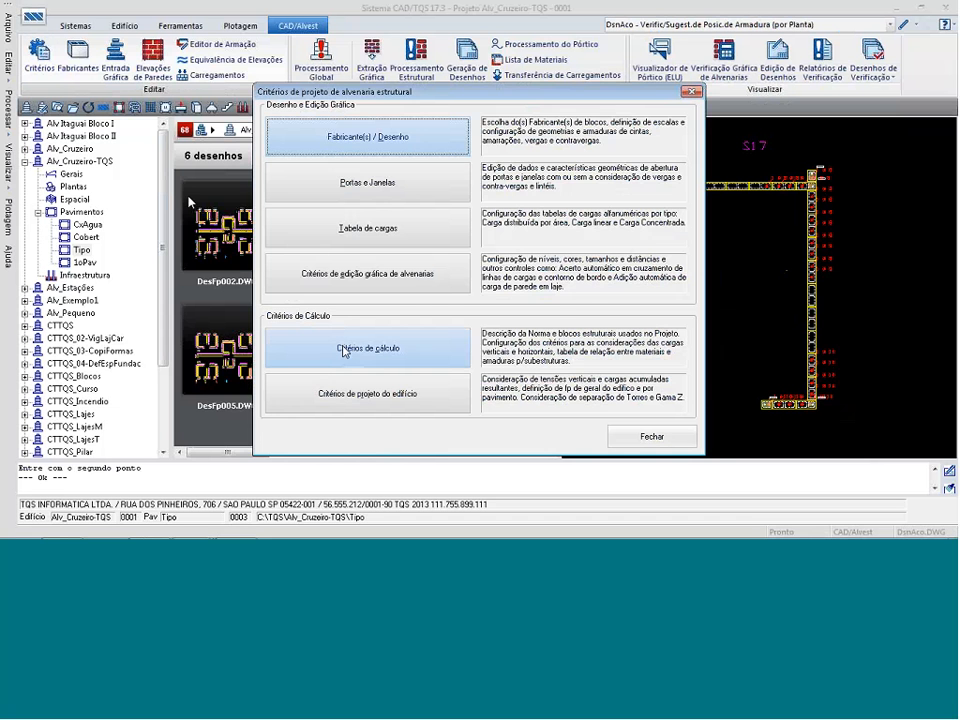
{"action": "left_click", "coordinate": [343, 351]}
{"action": "left_click", "coordinate": [568, 392]}
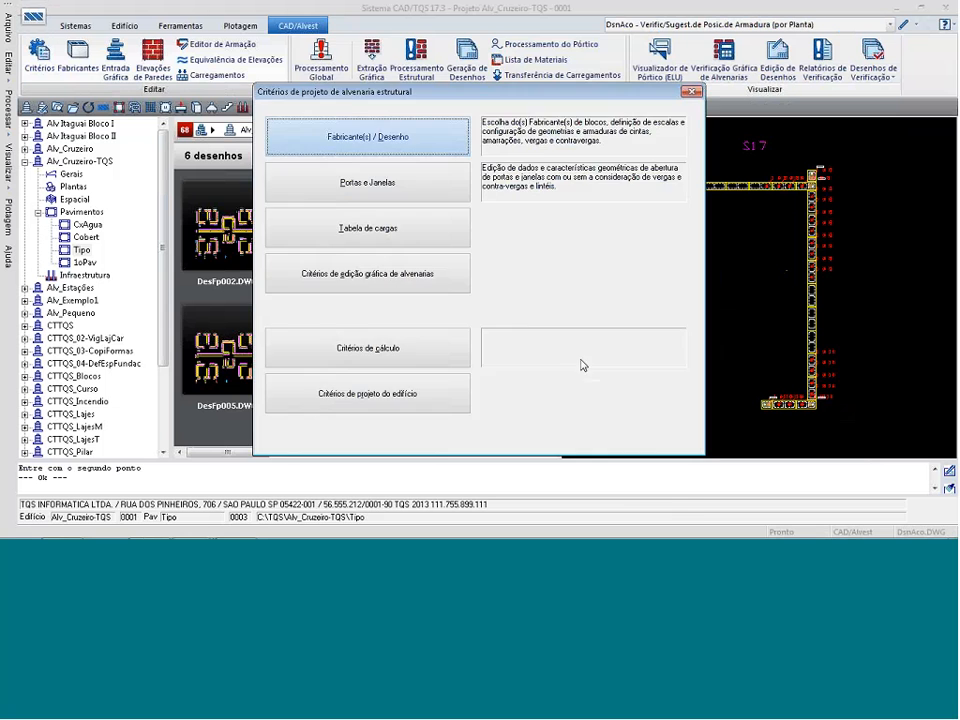
{"action": "left_click", "coordinate": [662, 53]}
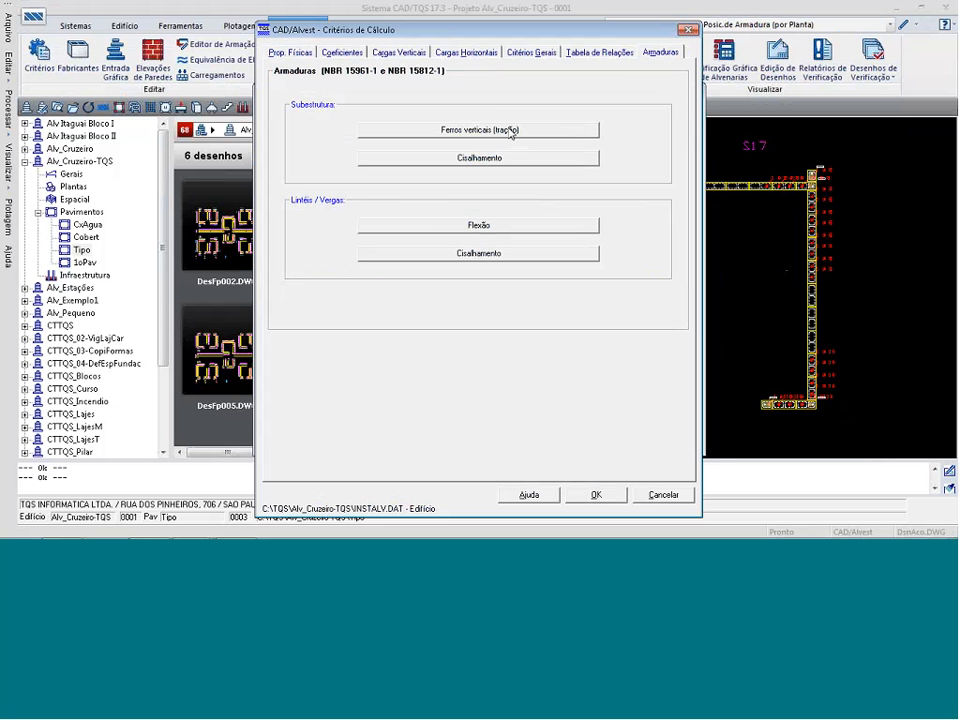
{"action": "left_click", "coordinate": [510, 130]}
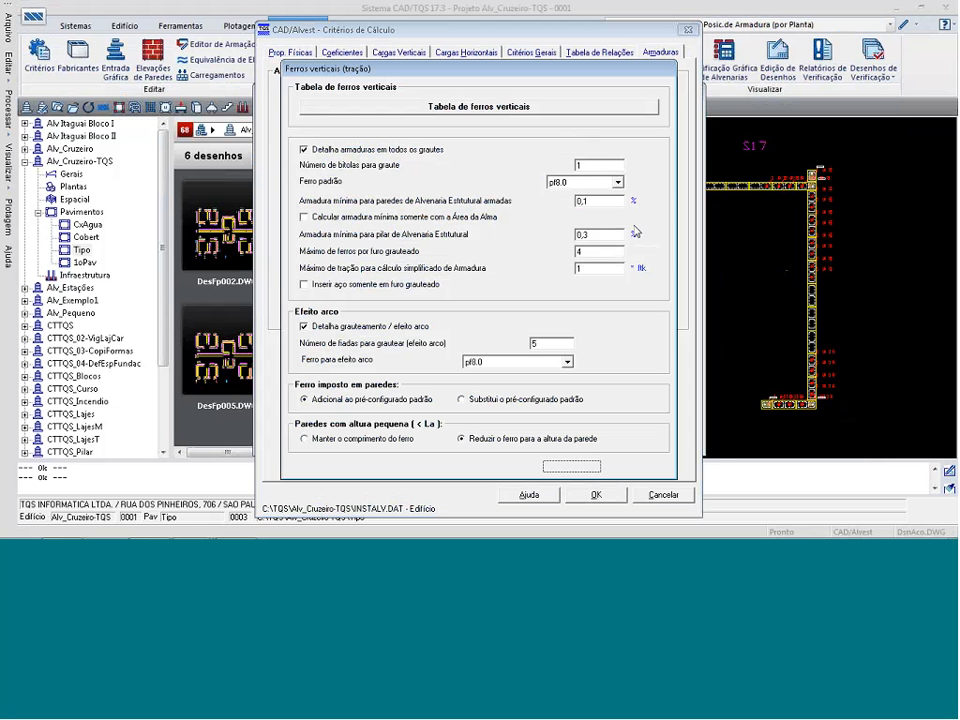
{"action": "left_click", "coordinate": [582, 201]}
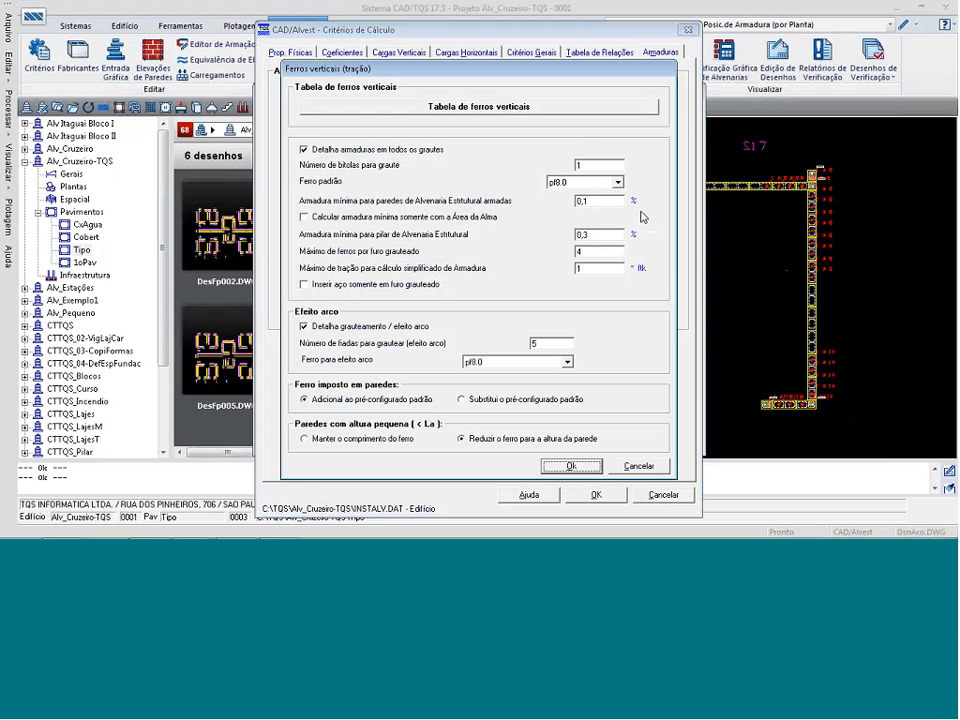
{"action": "type", "text": "00"}
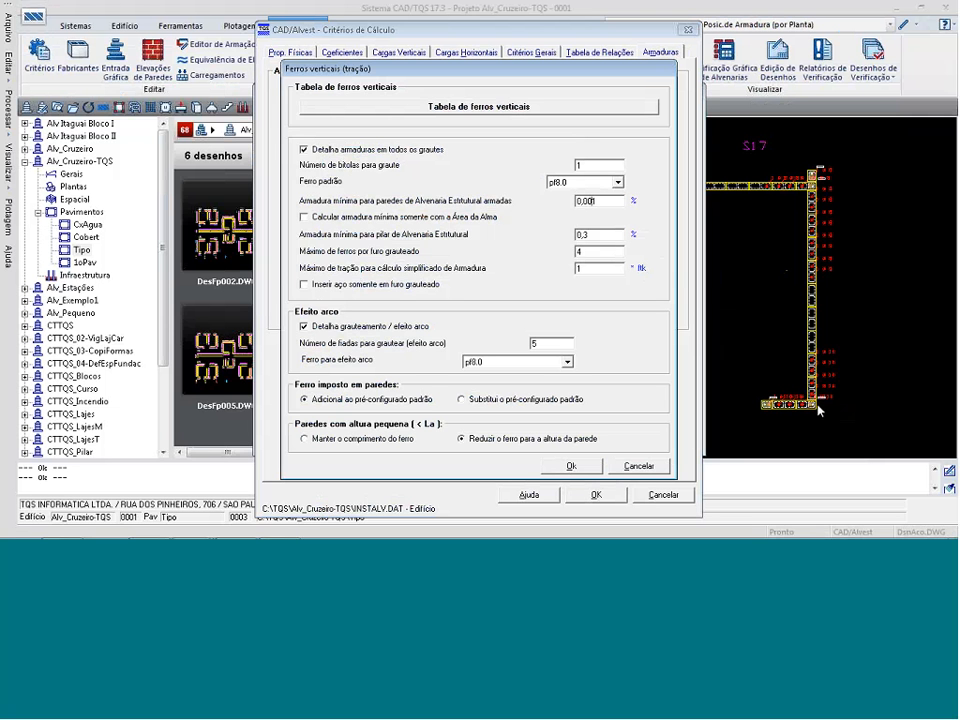
{"action": "left_click", "coordinate": [639, 466]}
{"action": "left_click", "coordinate": [666, 497]}
{"action": "left_click", "coordinate": [664, 440]}
- Examine the suggested bars at the lower corner of substructure S17 in the DsnAco preview
{"action": "scroll", "coordinate": [824, 422], "scroll_direction": "up", "scroll_amount": 3}
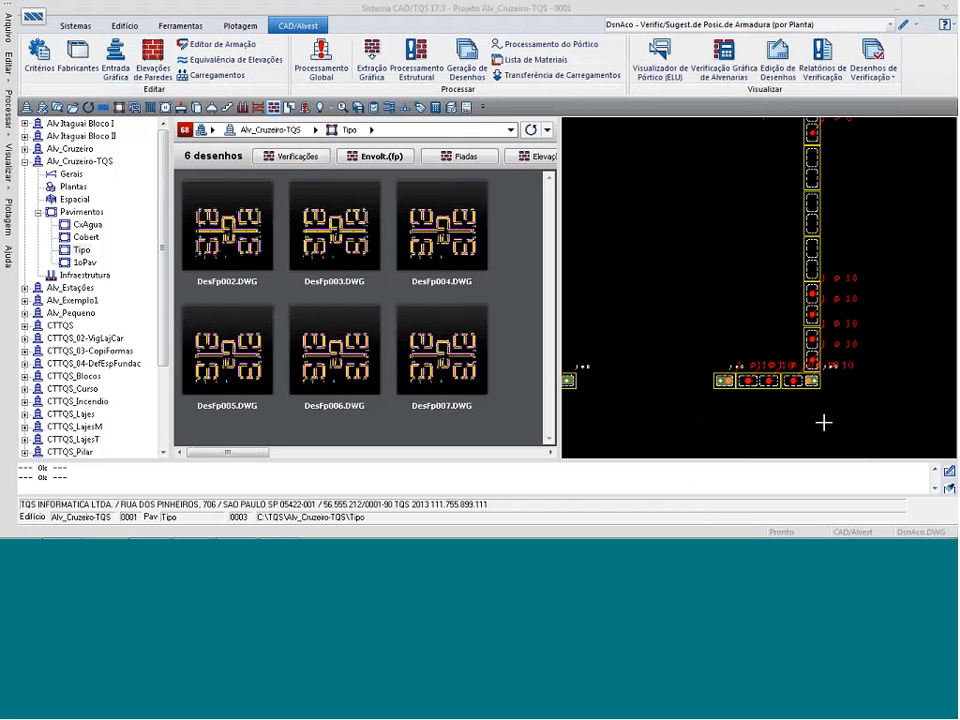
{"action": "scroll", "coordinate": [824, 422], "scroll_direction": "up", "scroll_amount": 3}
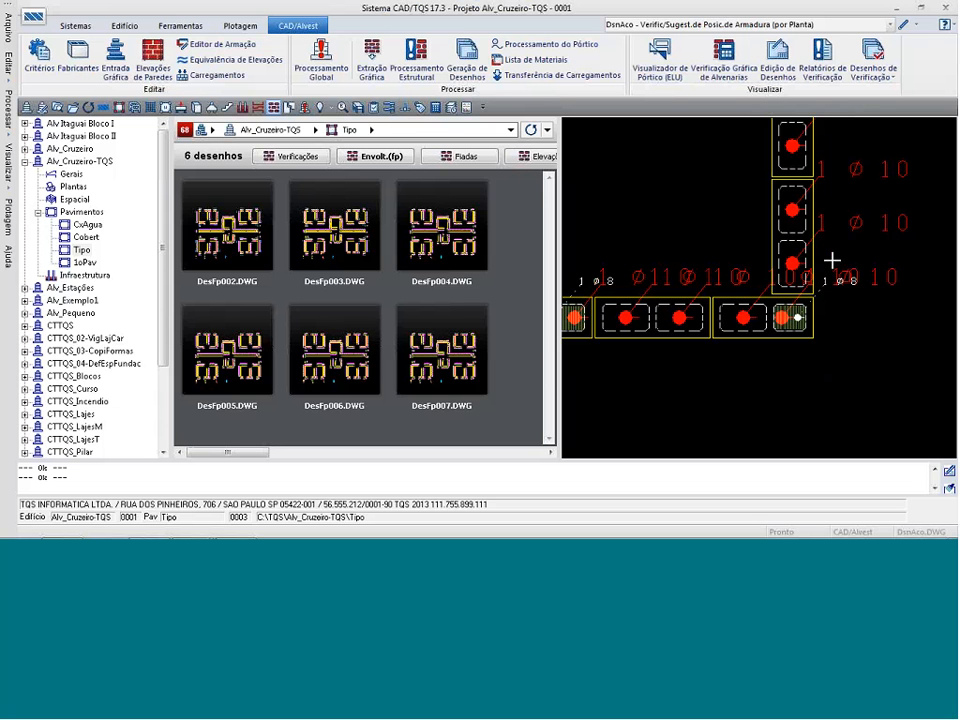
{"action": "scroll", "coordinate": [882, 386], "scroll_direction": "down", "scroll_amount": 4}
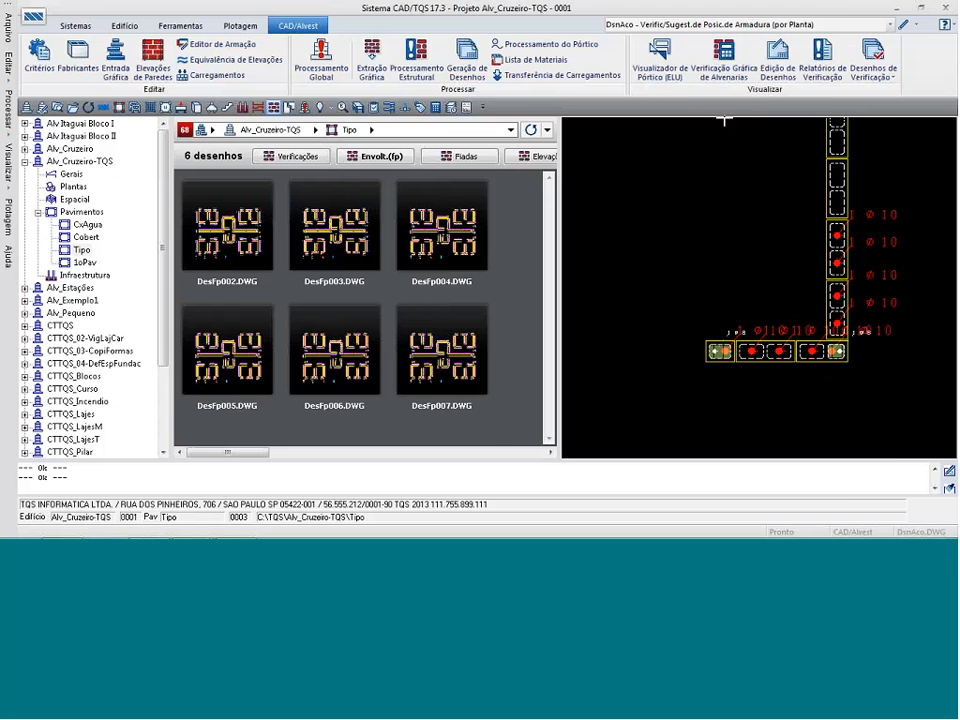
- Verify the combinations of substructure S17 with direction Y selected on floor 2, and close the graphical verification
{"action": "left_click", "coordinate": [722, 58]}
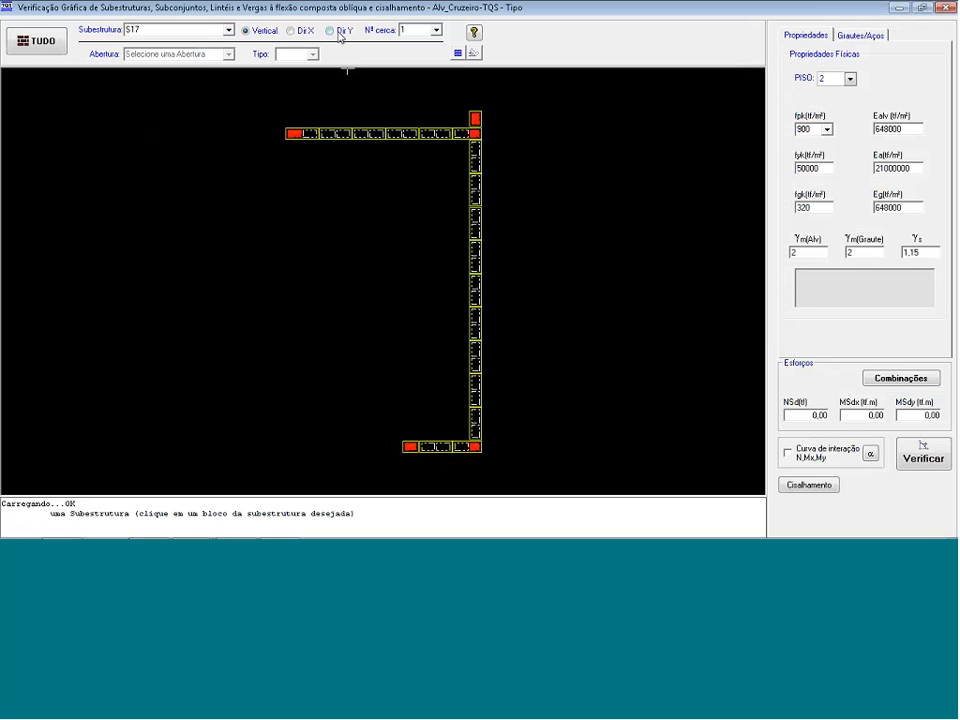
{"action": "left_click", "coordinate": [341, 36]}
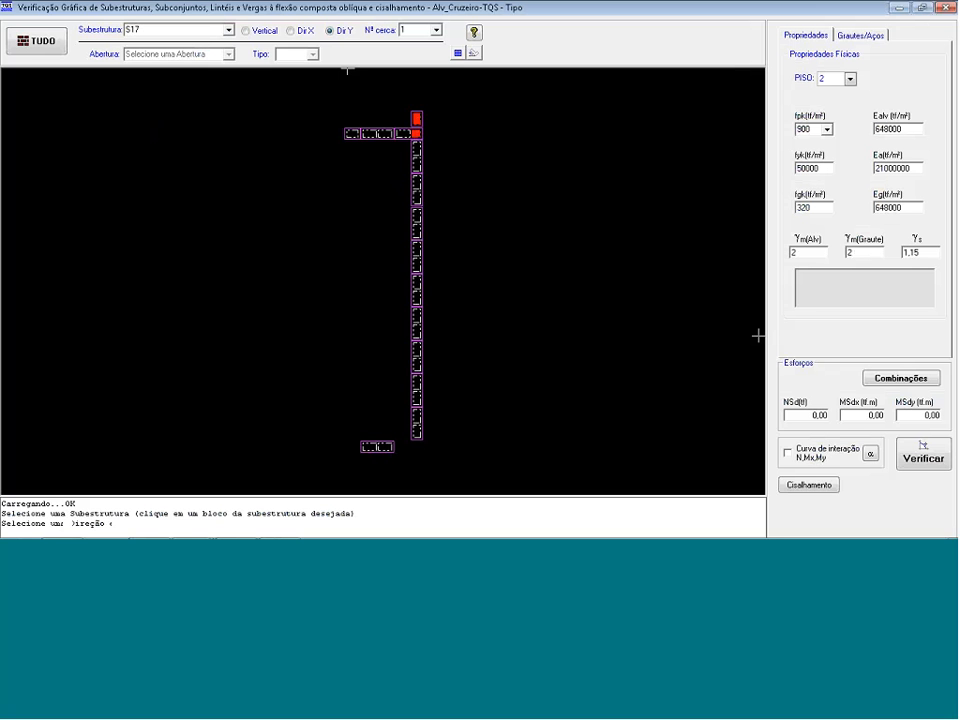
{"action": "left_click", "coordinate": [901, 378]}
{"action": "left_click", "coordinate": [346, 428]}
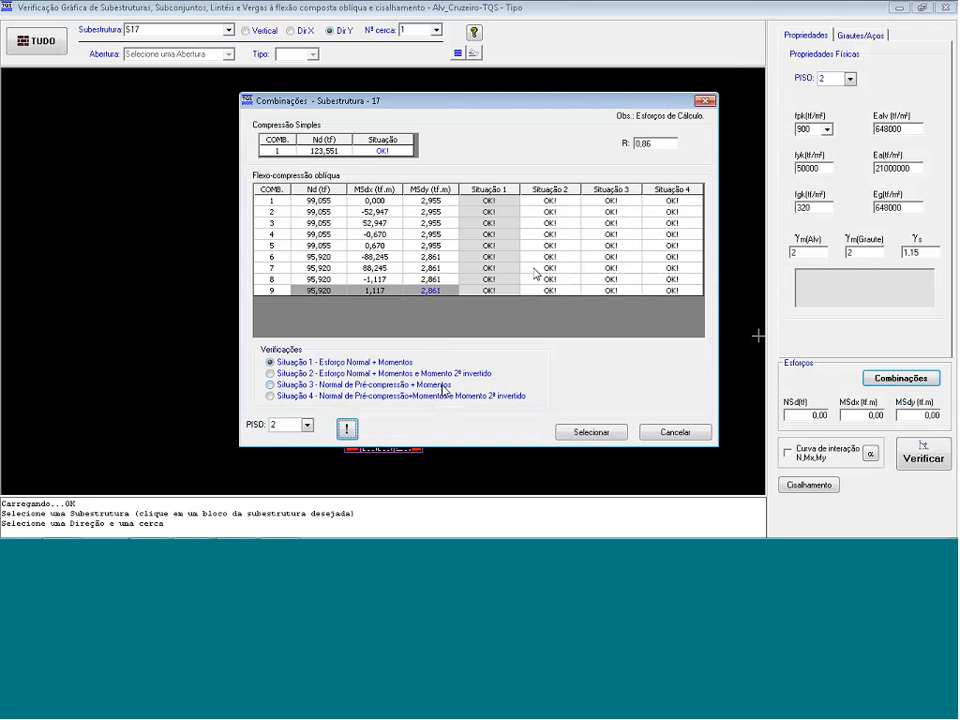
{"action": "left_click", "coordinate": [675, 432]}
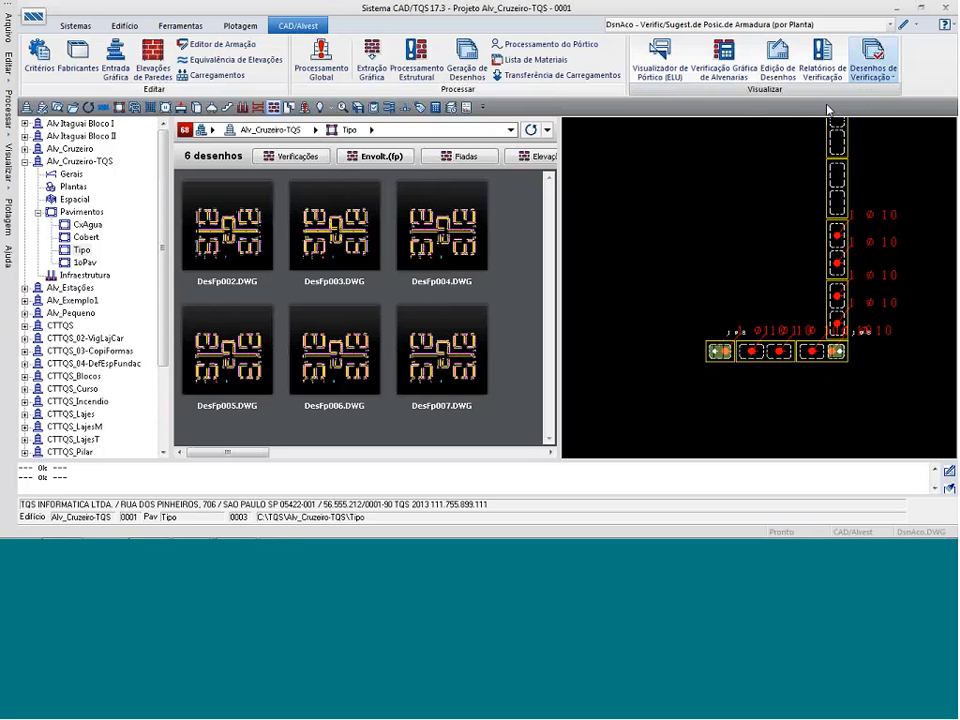
- Open the graphical masonry verification for 1oPav and verify the combinations of substructure S17 with direction Y selected on floor 1
{"action": "left_click", "coordinate": [84, 262]}
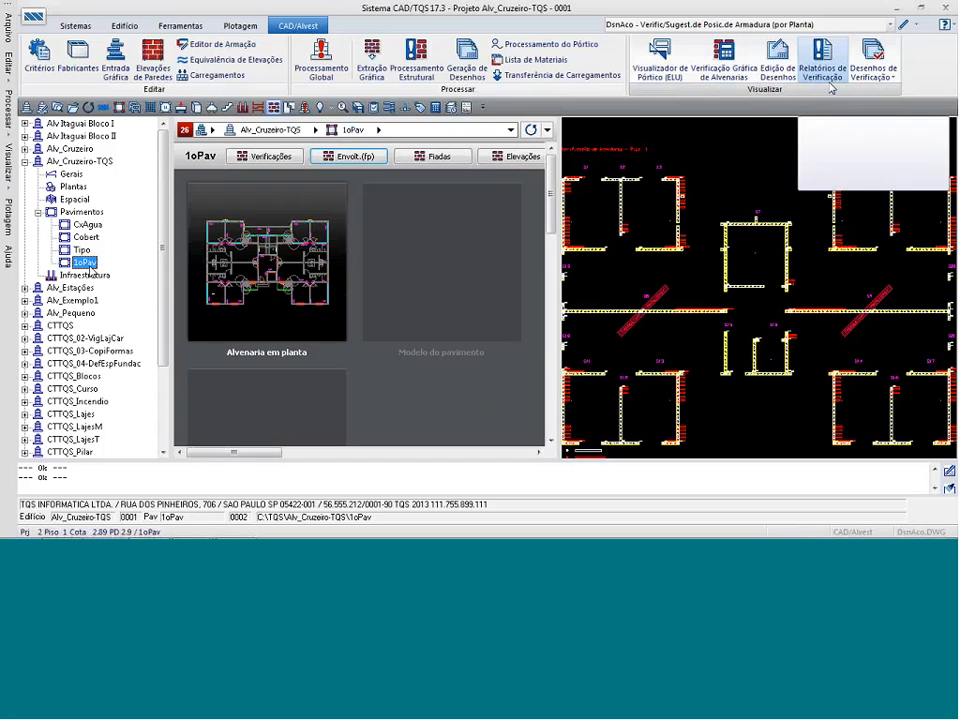
{"action": "left_click", "coordinate": [717, 74]}
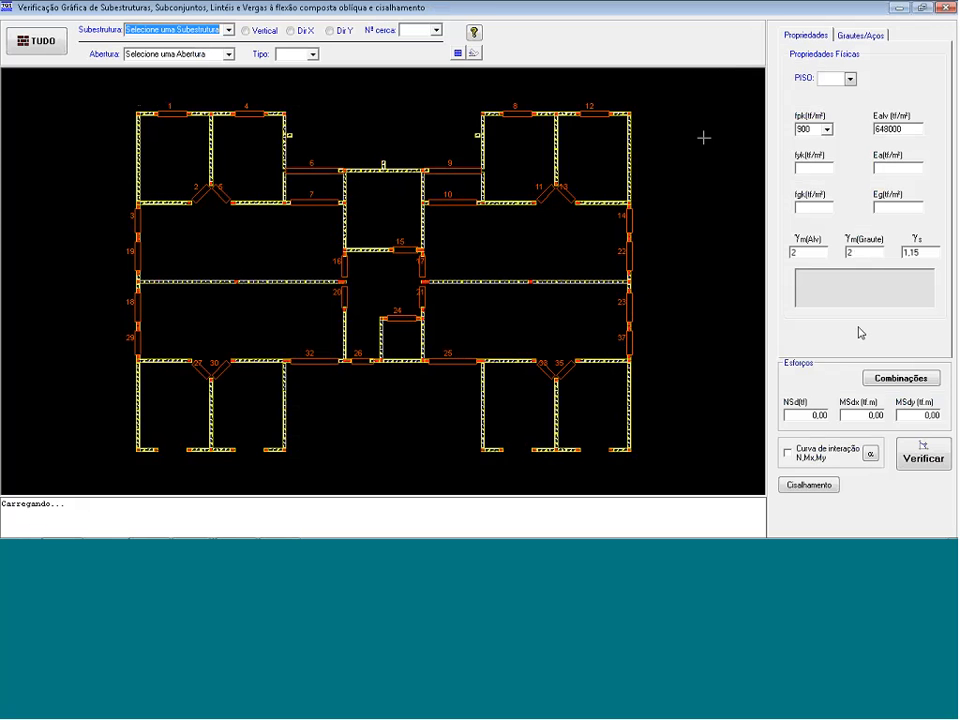
{"action": "left_click", "coordinate": [629, 419]}
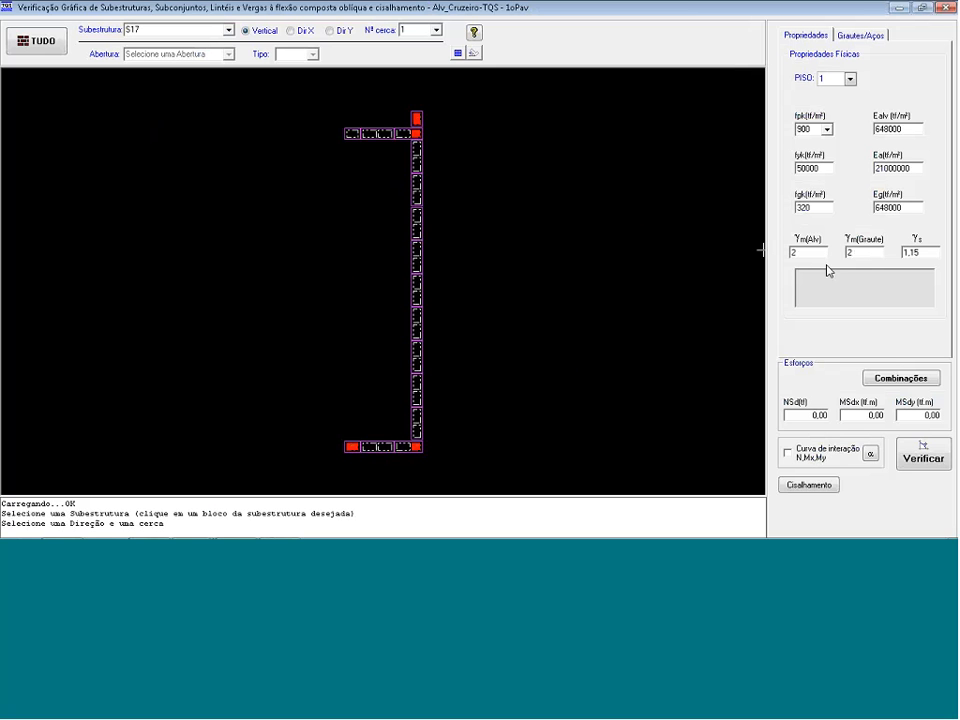
{"action": "left_click", "coordinate": [330, 31]}
{"action": "left_click", "coordinate": [901, 378]}
{"action": "left_click", "coordinate": [345, 429]}
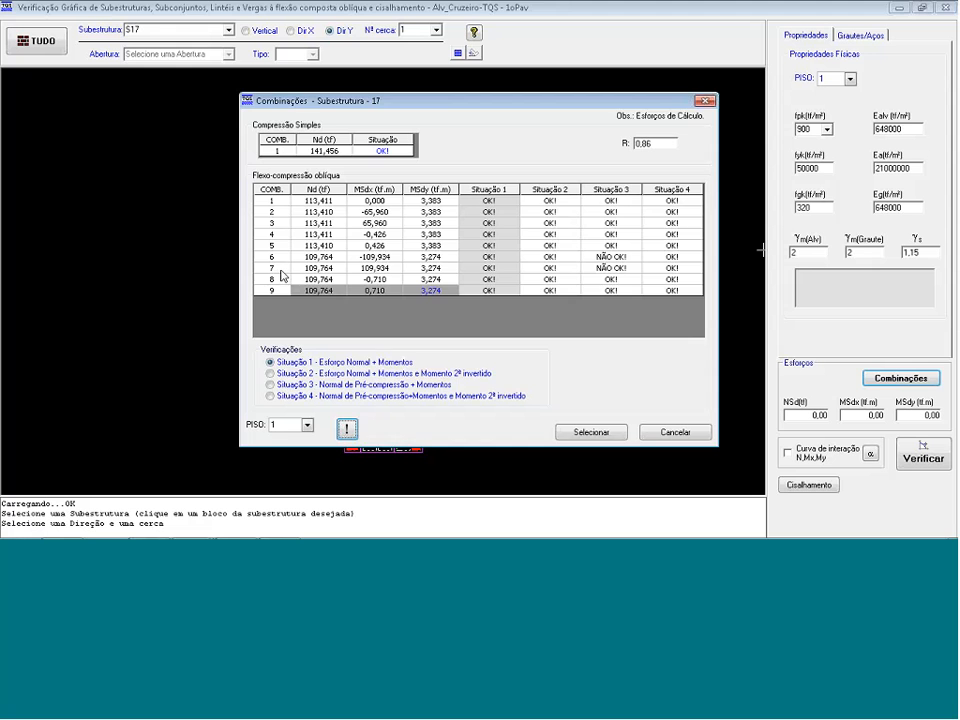
{"action": "left_click", "coordinate": [675, 432]}
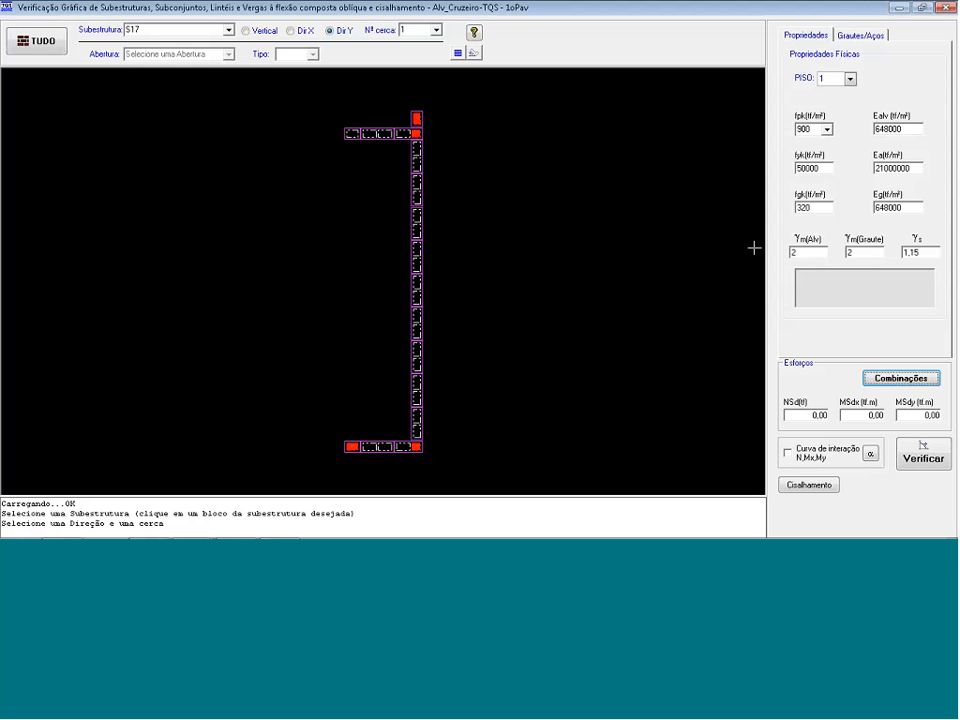
- Grout Furo 1 of Bloco 15 in substructure S17, add a reinforcing bar and choose its diameter
{"action": "left_click", "coordinate": [873, 36]}
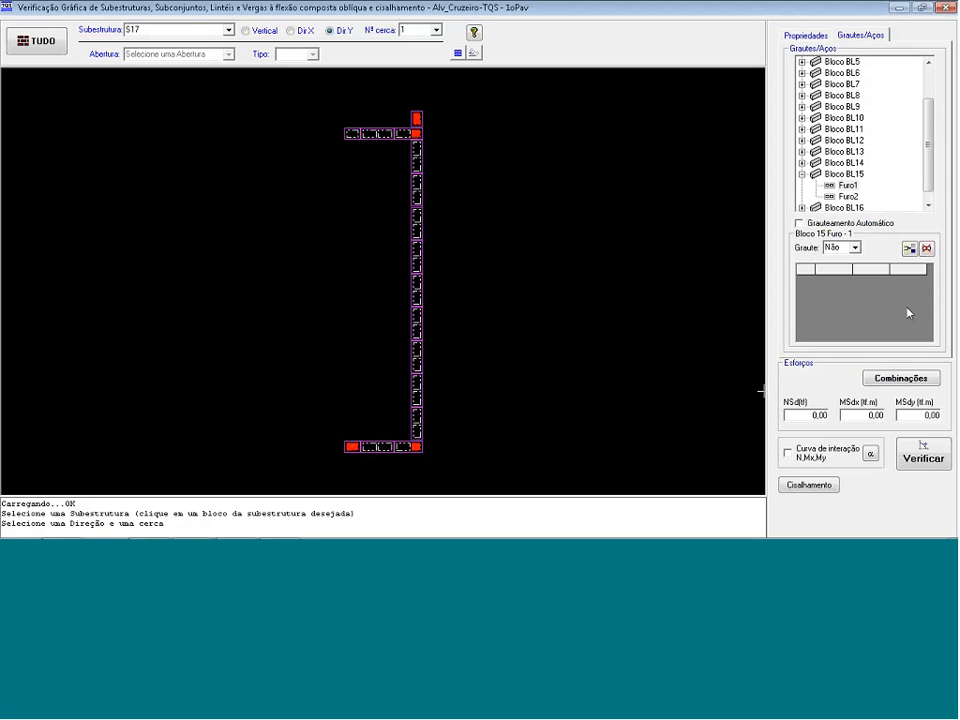
{"action": "left_click", "coordinate": [855, 248]}
{"action": "left_click", "coordinate": [853, 259]}
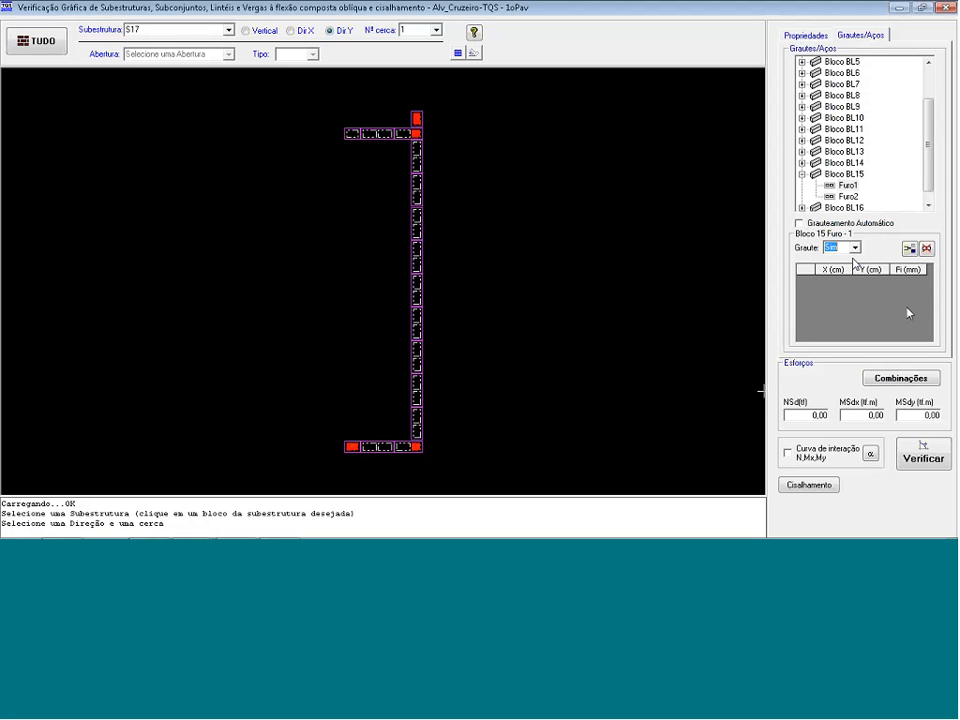
{"action": "left_click", "coordinate": [909, 248]}
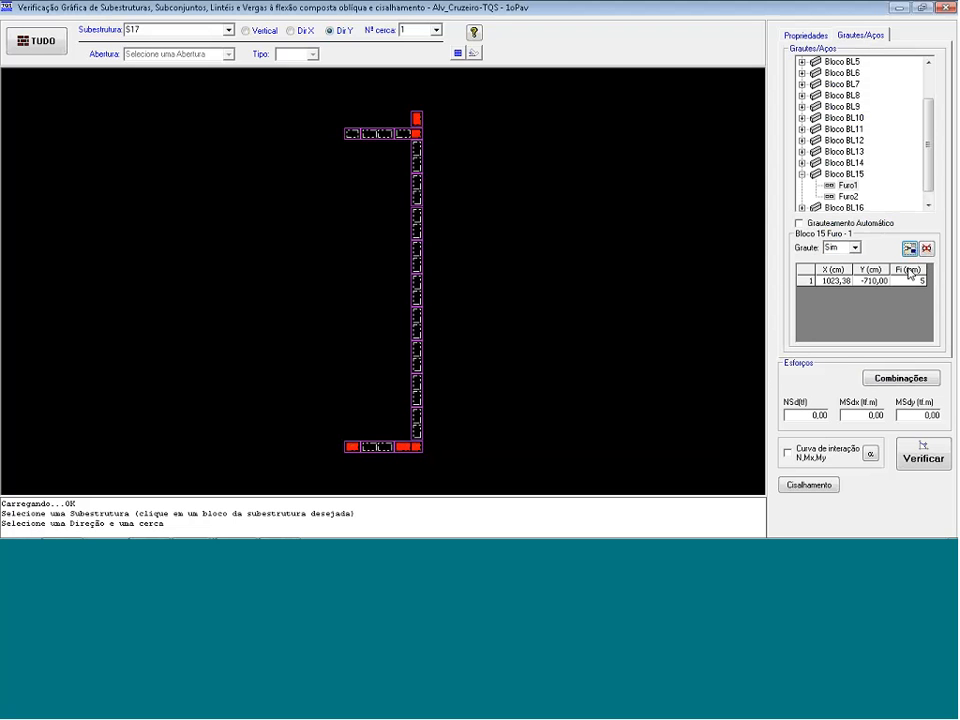
{"action": "left_click", "coordinate": [909, 280]}
{"action": "left_click", "coordinate": [905, 315]}
- Grout Furo 1 of Bloco 14 and add a reinforcing bar to it
{"action": "left_click", "coordinate": [848, 174]}
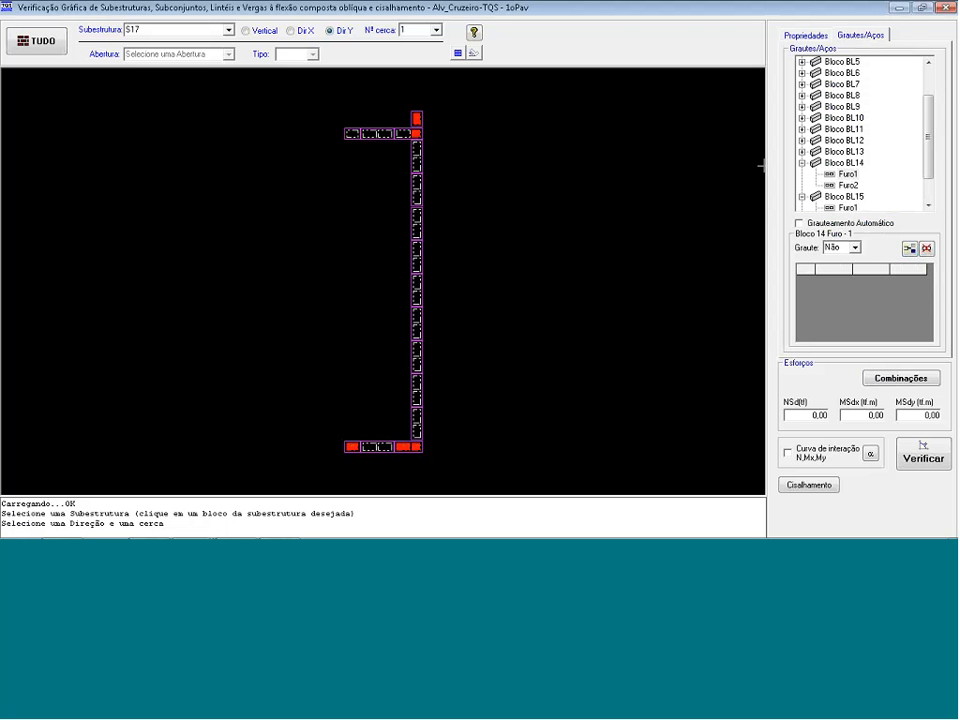
{"action": "left_click", "coordinate": [855, 247]}
{"action": "left_click", "coordinate": [836, 258]}
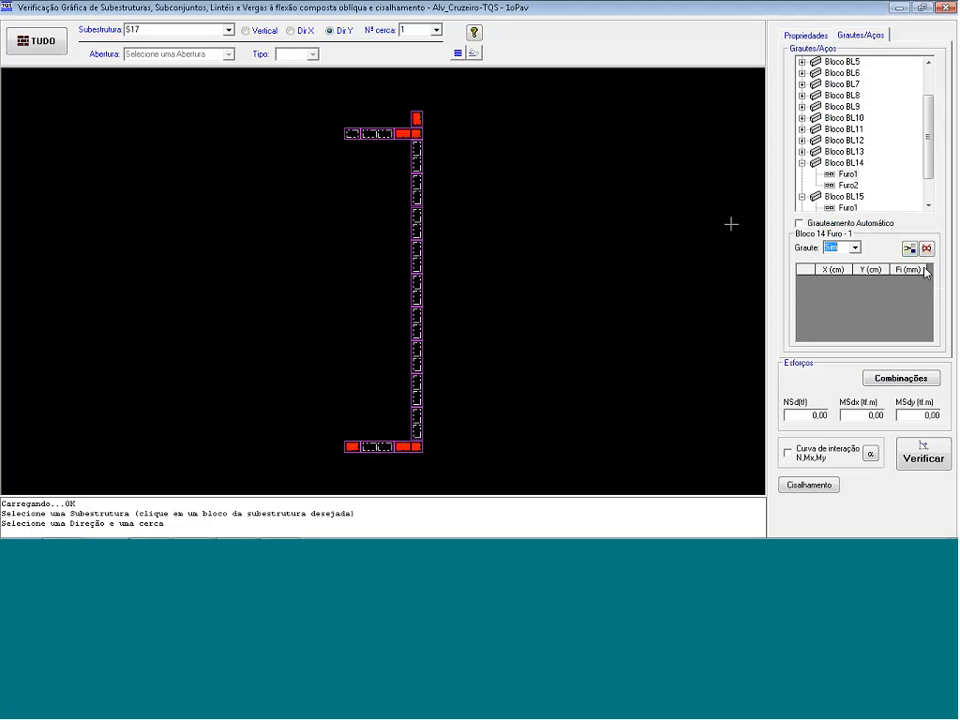
{"action": "left_click", "coordinate": [927, 249]}
{"action": "left_click", "coordinate": [908, 248]}
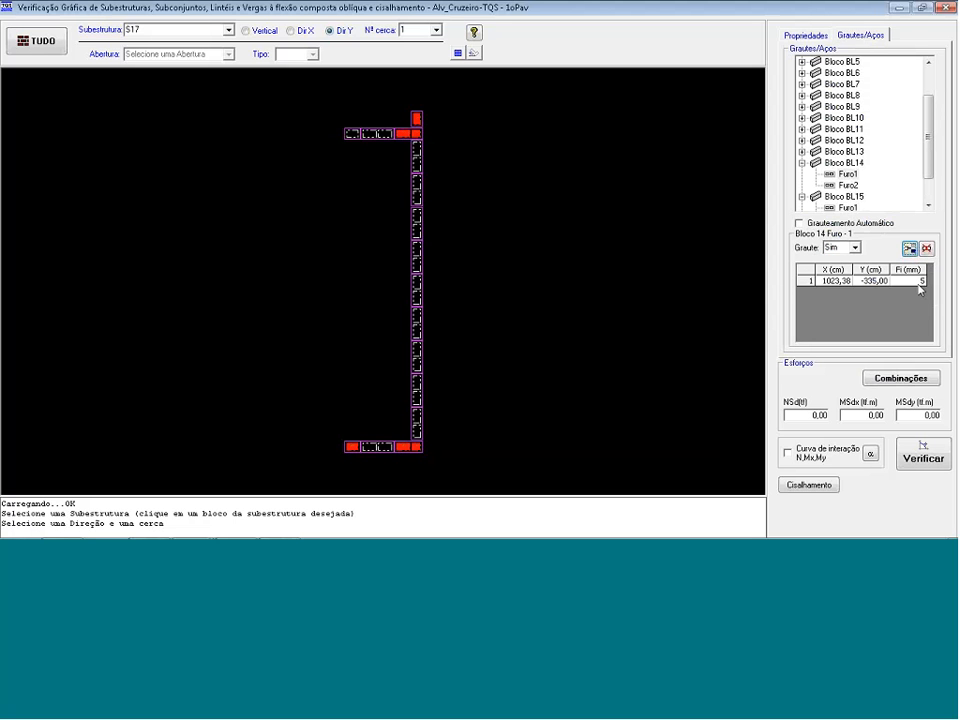
{"action": "left_click", "coordinate": [920, 281]}
- Grout Furo 2 of Bloco 9, add a reinforcing bar and set its diameter to 8 mm
{"action": "left_click", "coordinate": [418, 150]}
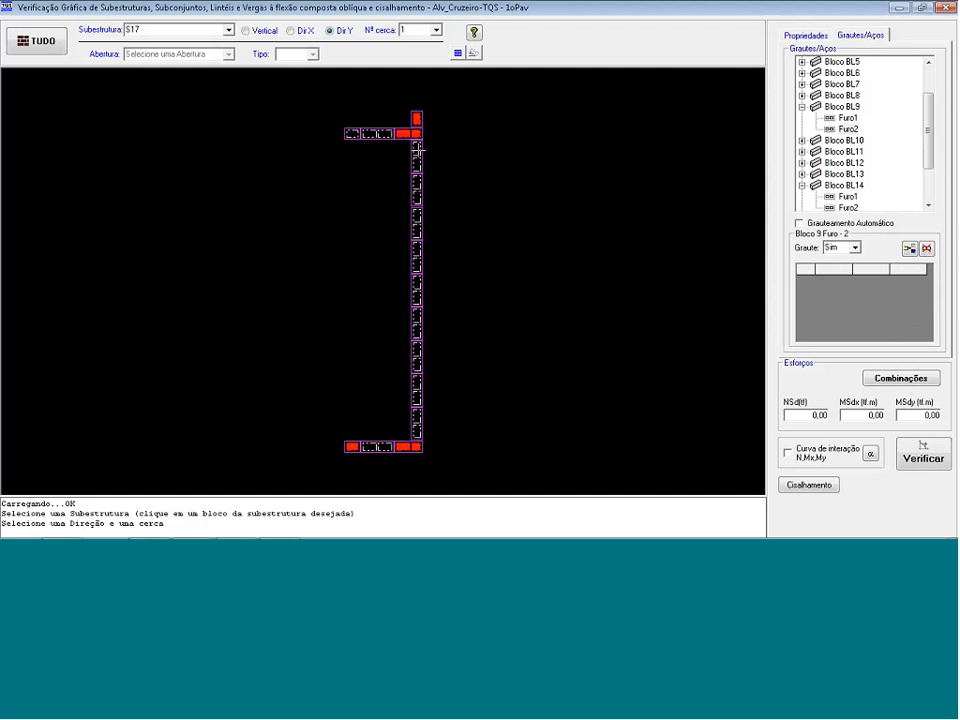
{"action": "left_click", "coordinate": [830, 248]}
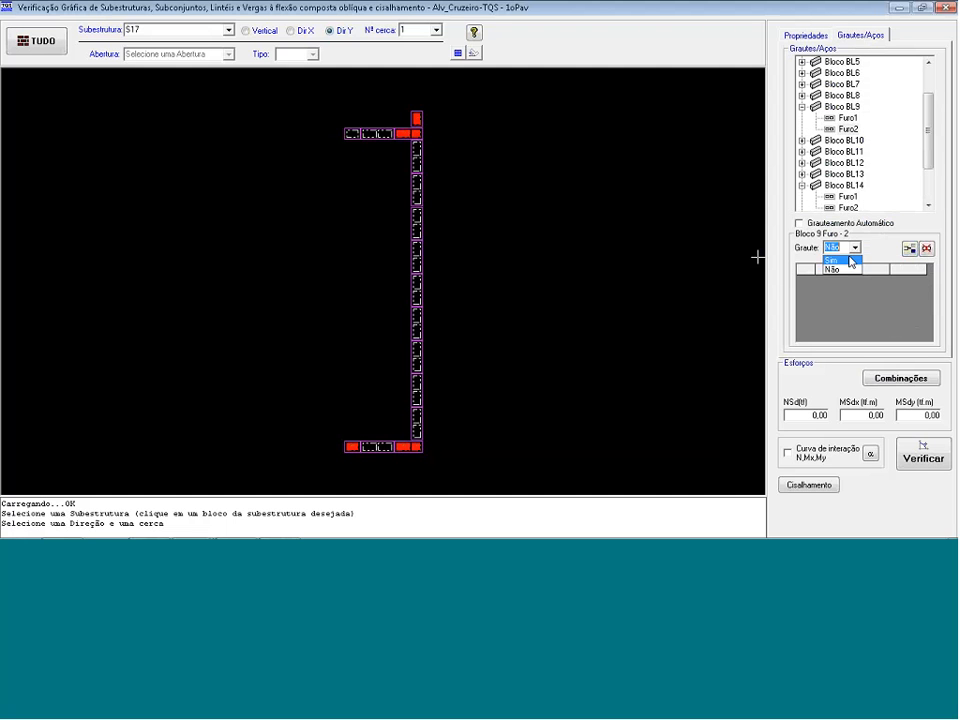
{"action": "left_click", "coordinate": [832, 258]}
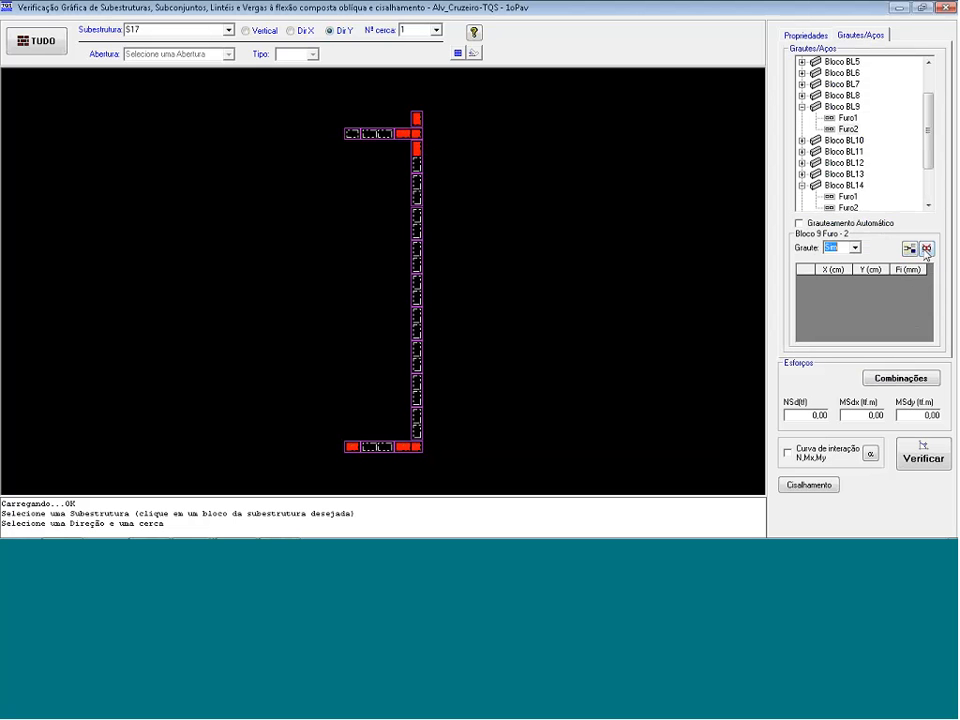
{"action": "left_click", "coordinate": [926, 249]}
{"action": "left_click", "coordinate": [919, 281]}
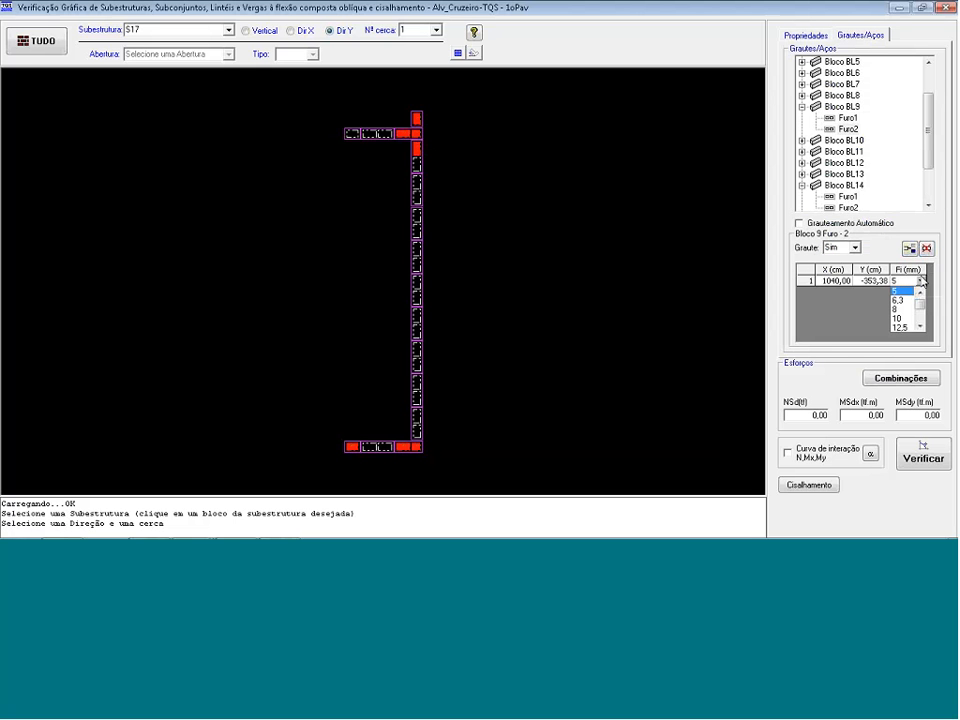
{"action": "left_click", "coordinate": [900, 309]}
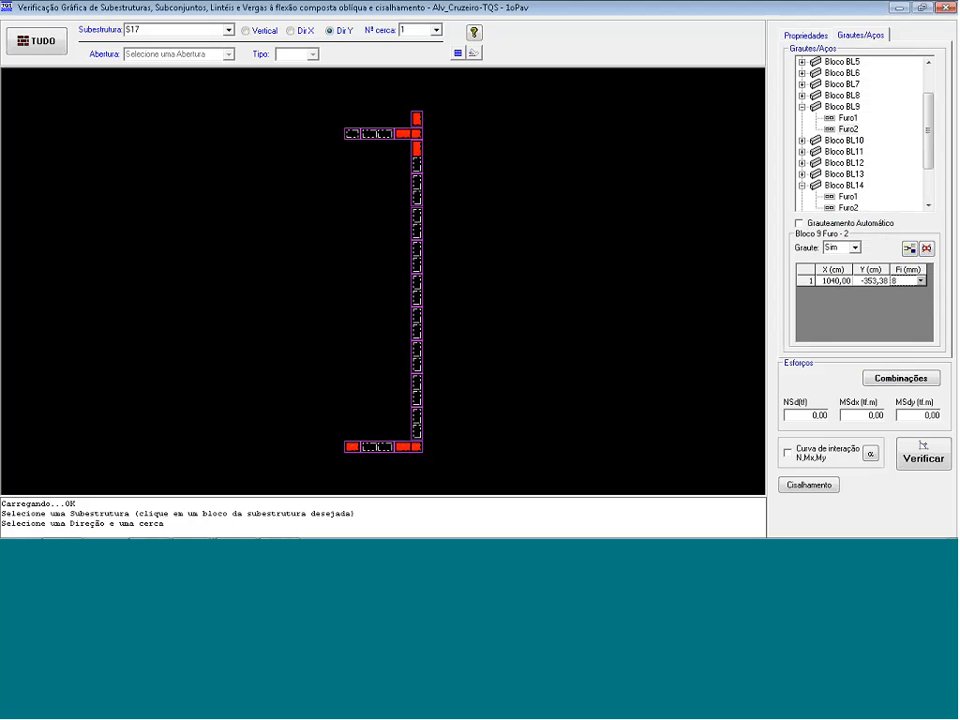
- Verify the combinations of S17 on floor 1 with the added grout and bars, compare them with the drawing, and close the graphical verification
{"action": "left_click", "coordinate": [901, 378]}
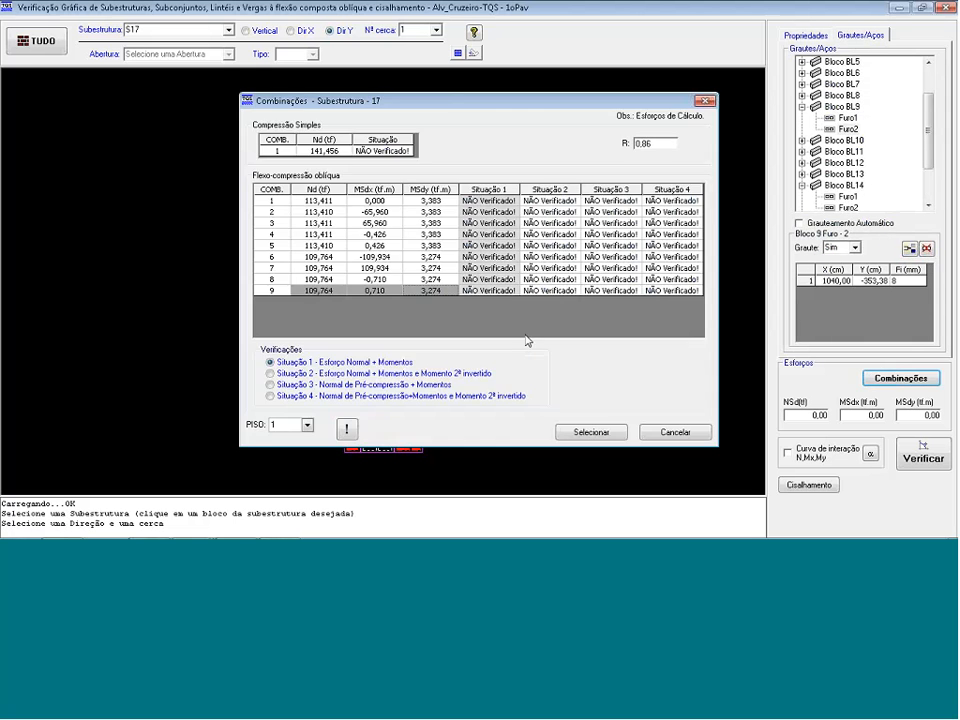
{"action": "left_click", "coordinate": [343, 429]}
{"action": "left_click_drag", "start_coordinate": [672, 102], "coordinate": [925, 119]}
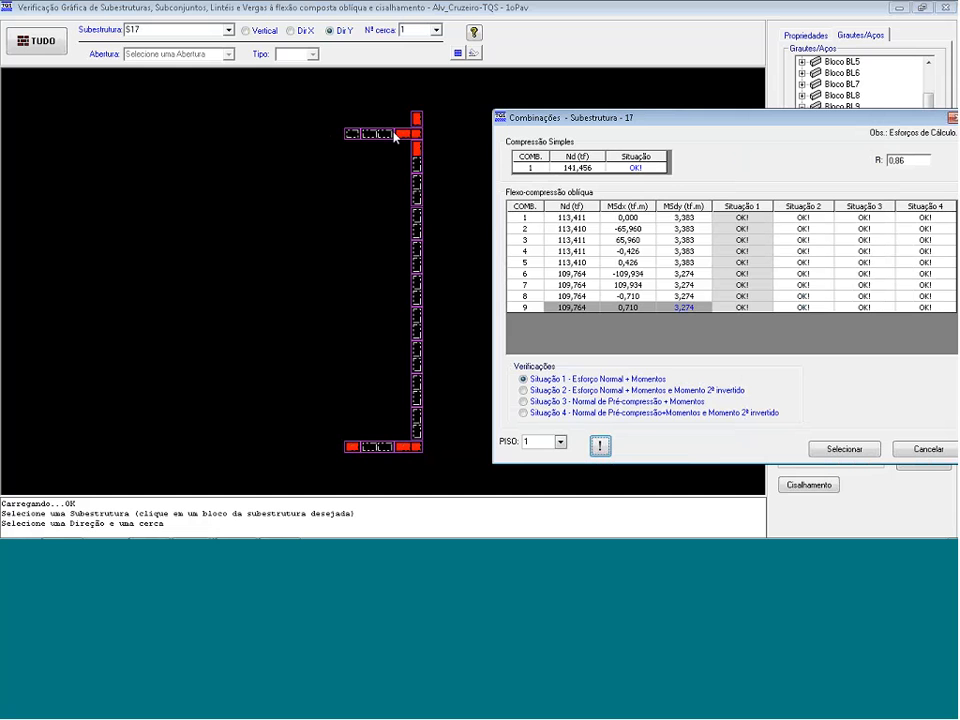
{"action": "left_click_drag", "start_coordinate": [553, 115], "coordinate": [470, 102]}
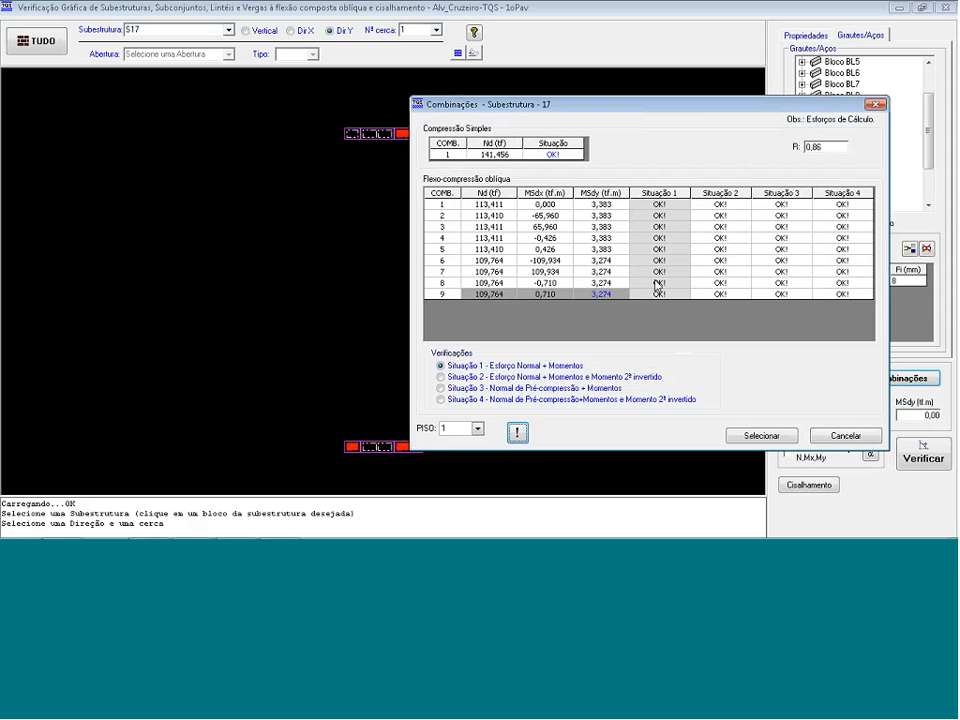
{"action": "left_click_drag", "start_coordinate": [666, 110], "coordinate": [731, 117]}
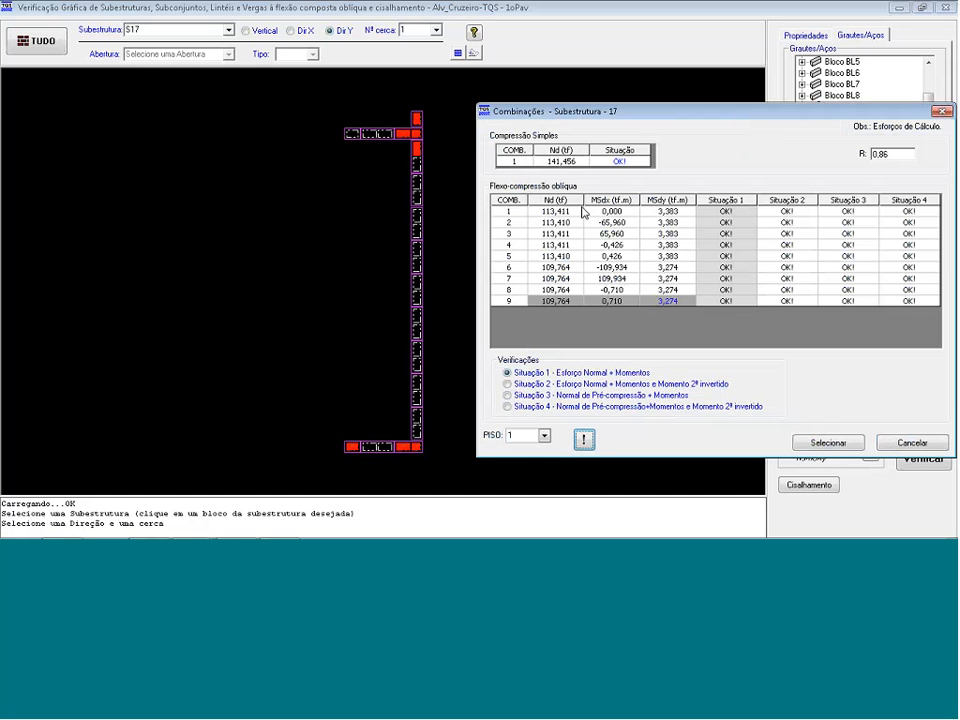
{"action": "left_click_drag", "start_coordinate": [739, 118], "coordinate": [640, 118]}
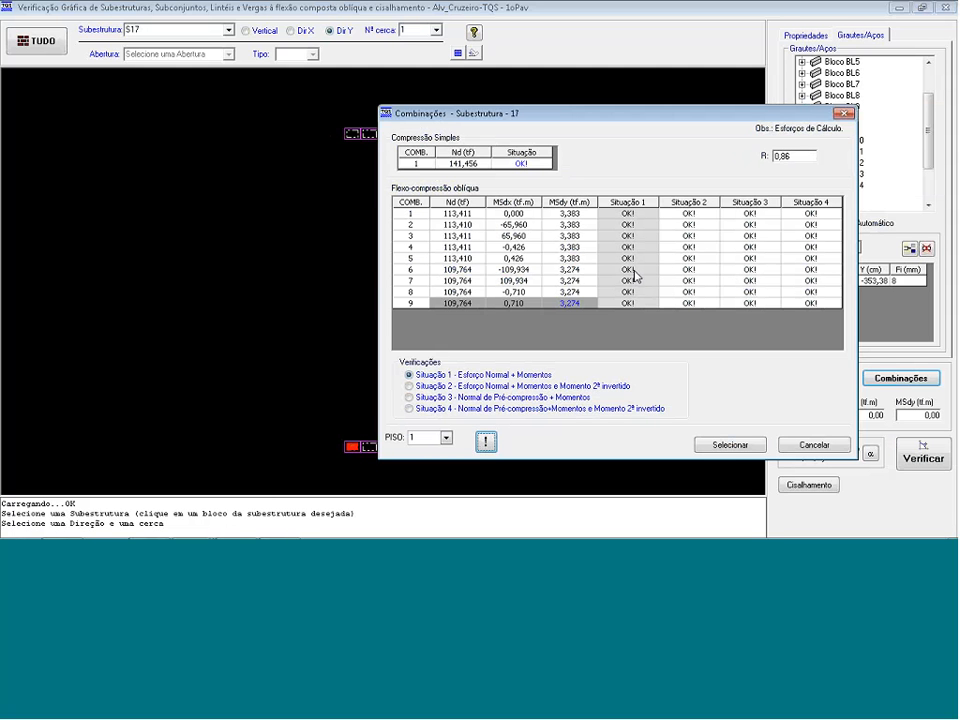
{"action": "left_click", "coordinate": [814, 445]}
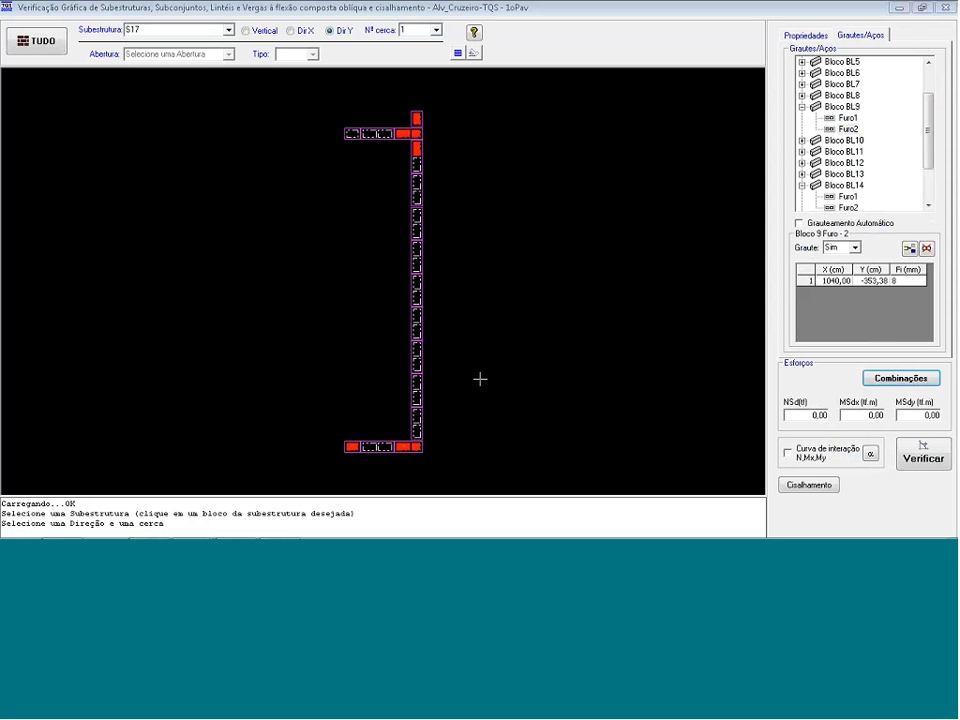
{"action": "left_click", "coordinate": [946, 10]}
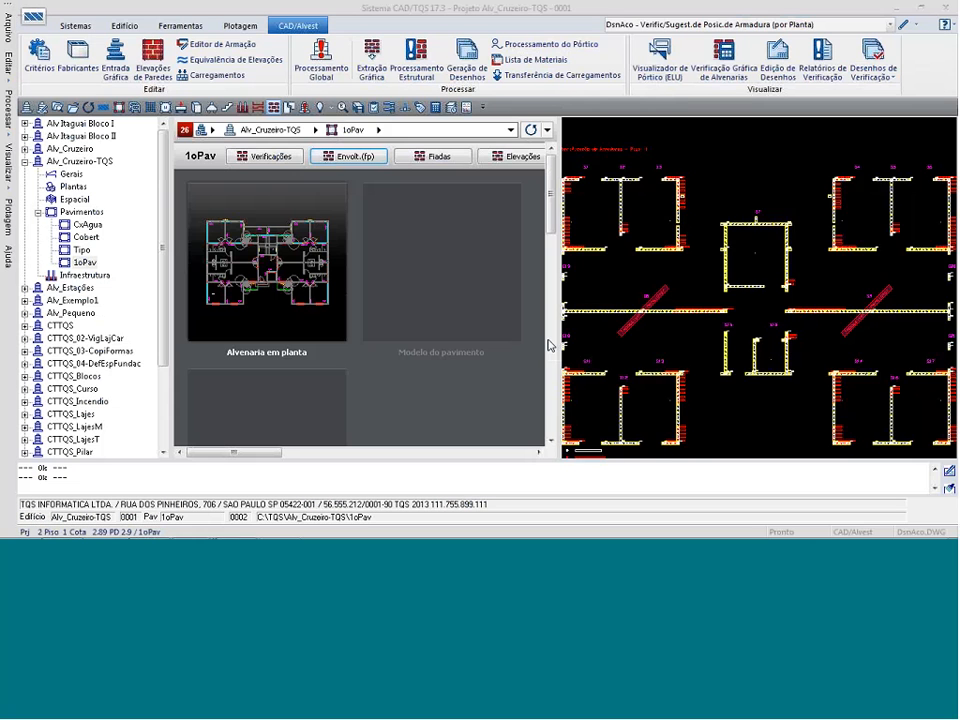
- Preview the masonry plan of 1oPav and show the Vergas e Lintéis slide in the presentation
{"action": "left_click", "coordinate": [212, 267]}
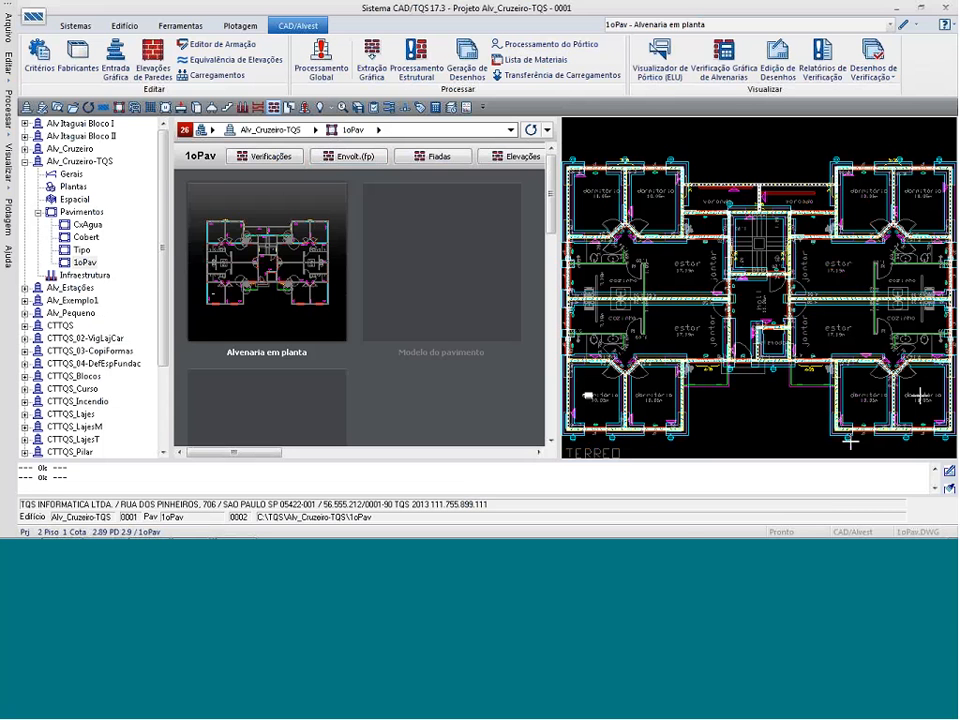
{"action": "key", "text": "alt+Tab"}
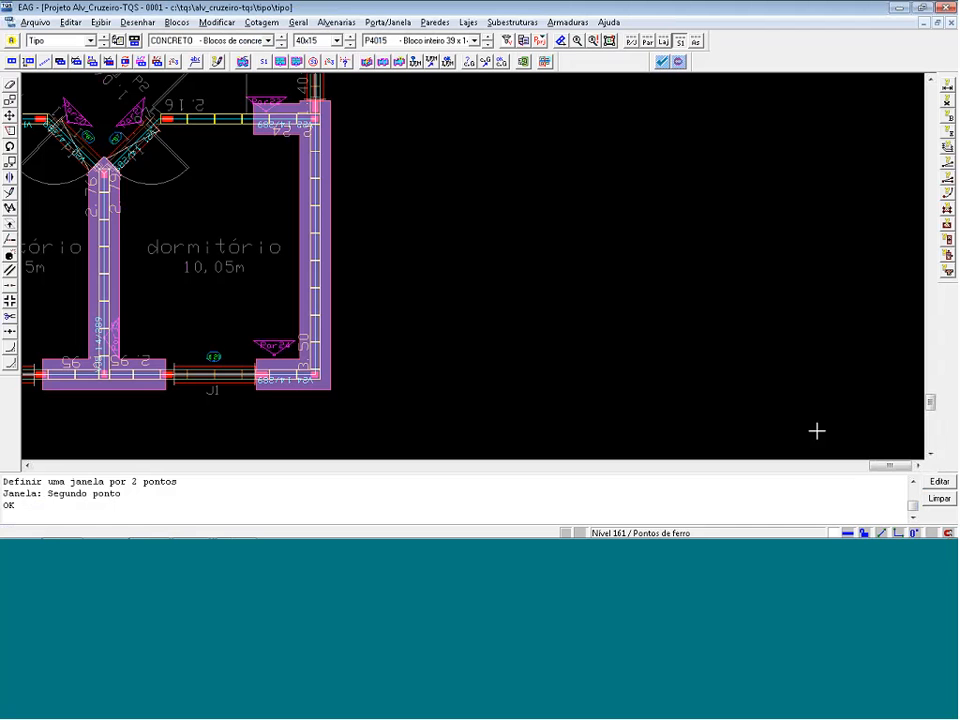
{"action": "key", "text": "alt+Tab"}
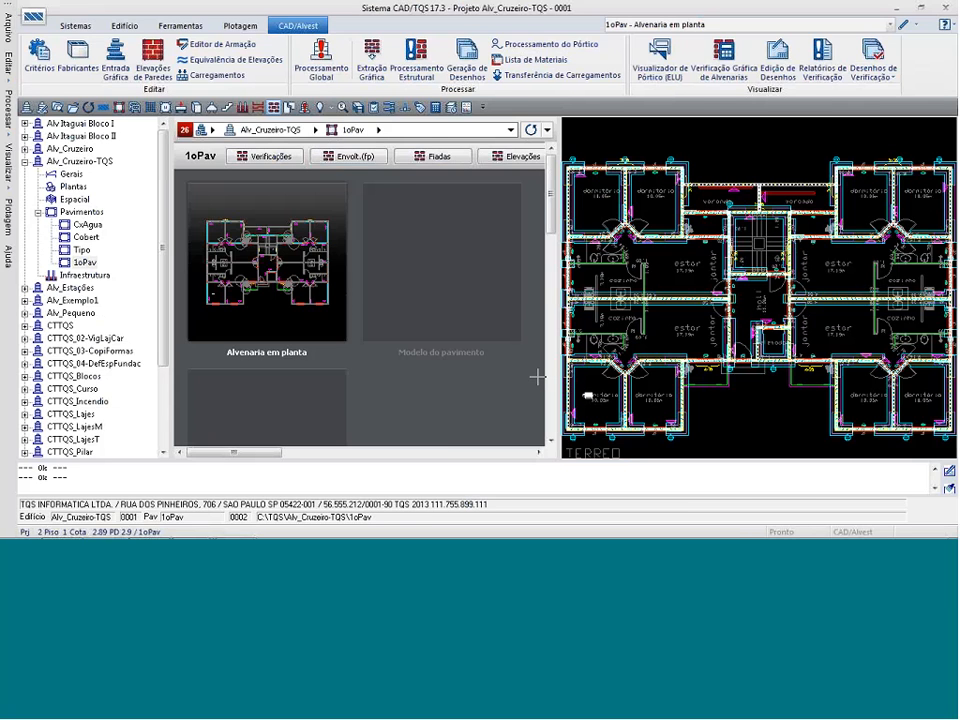
{"action": "key", "text": "alt+Tab"}
{"action": "key", "text": "Right"}
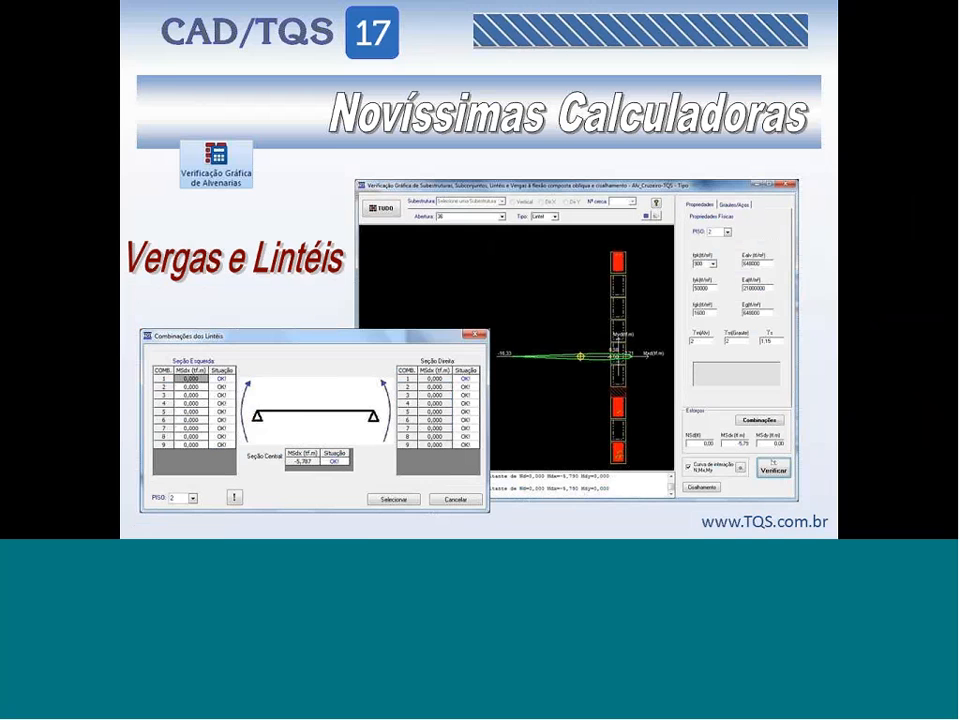
- Switch back to CAD/TQS, open the Par24 elevation of 1oPav in the editor and examine the lintel courses and the section beside the wall
{"action": "key", "text": "alt+Tab"}
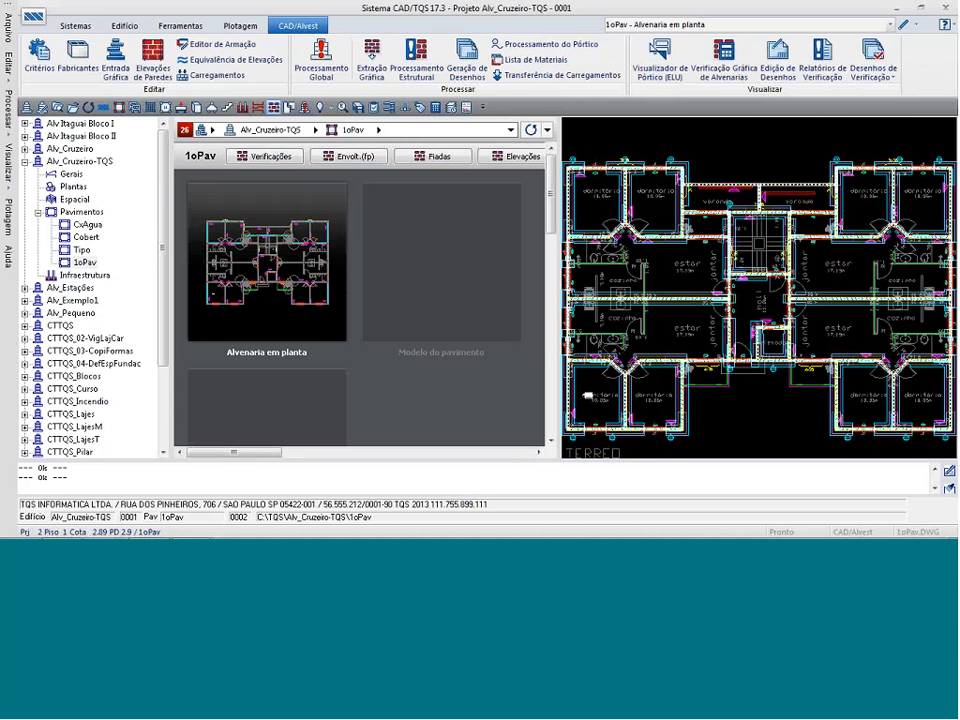
{"action": "left_click", "coordinate": [879, 29]}
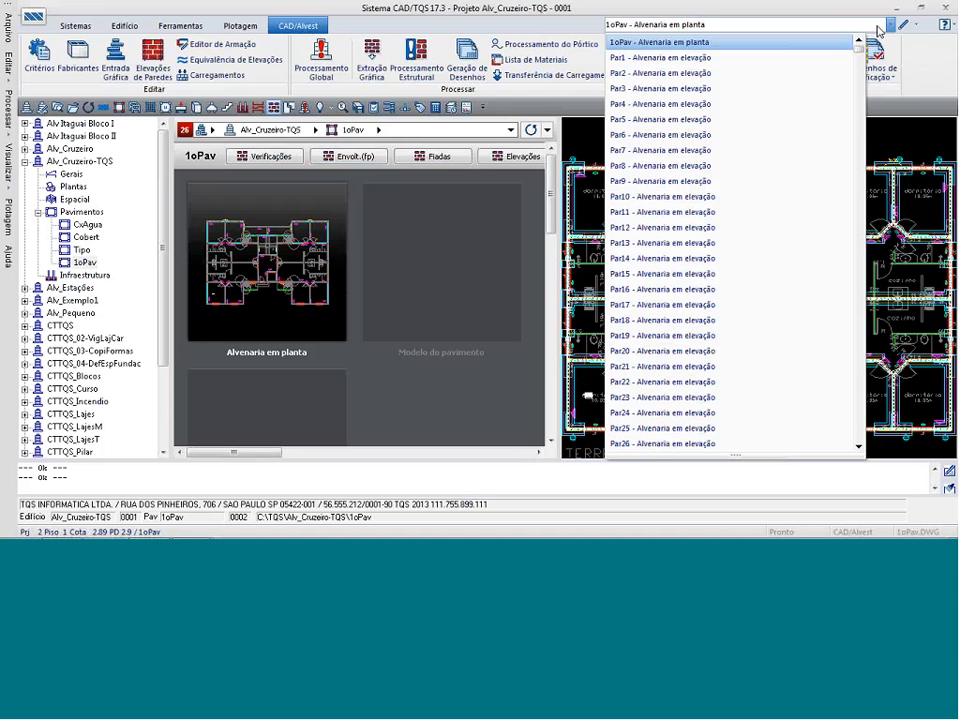
{"action": "left_click", "coordinate": [743, 416]}
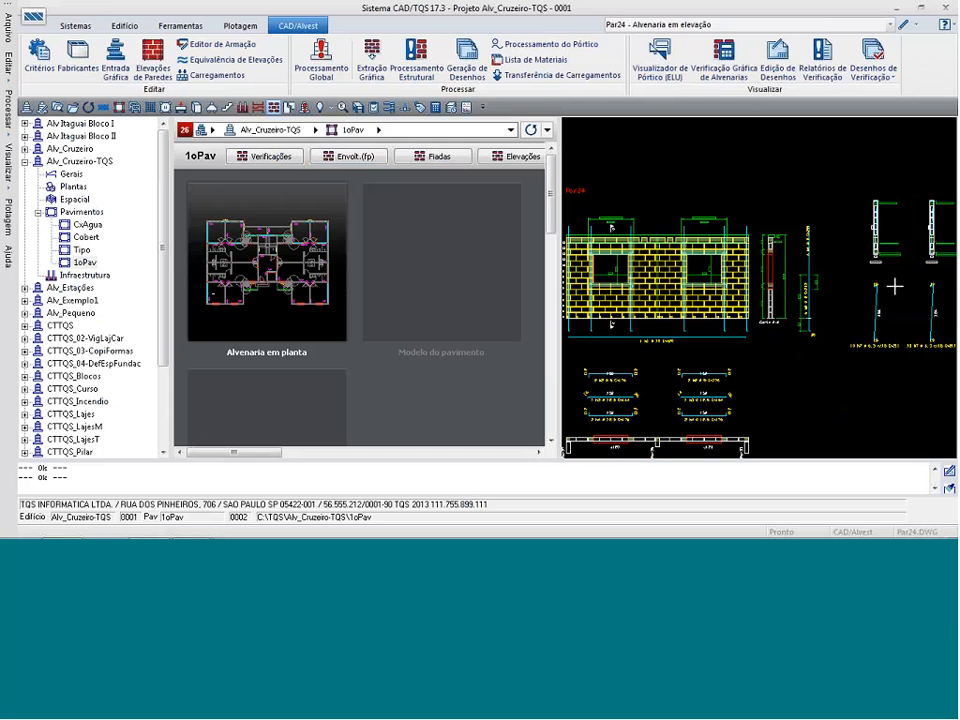
{"action": "left_click", "coordinate": [904, 25]}
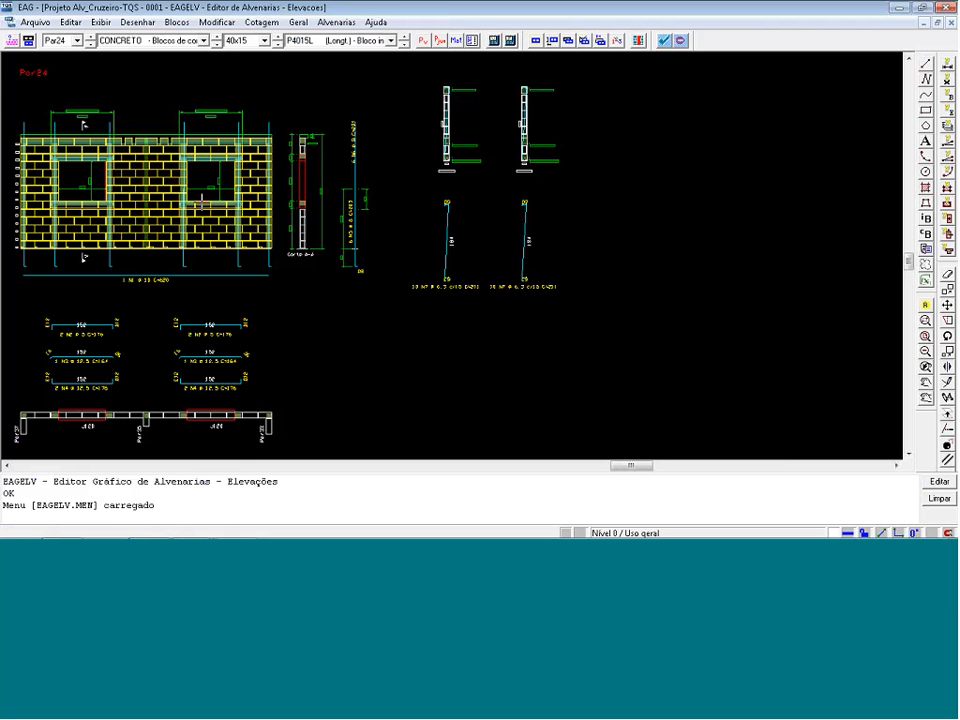
{"action": "left_click_drag", "start_coordinate": [194, 118], "coordinate": [357, 198]}
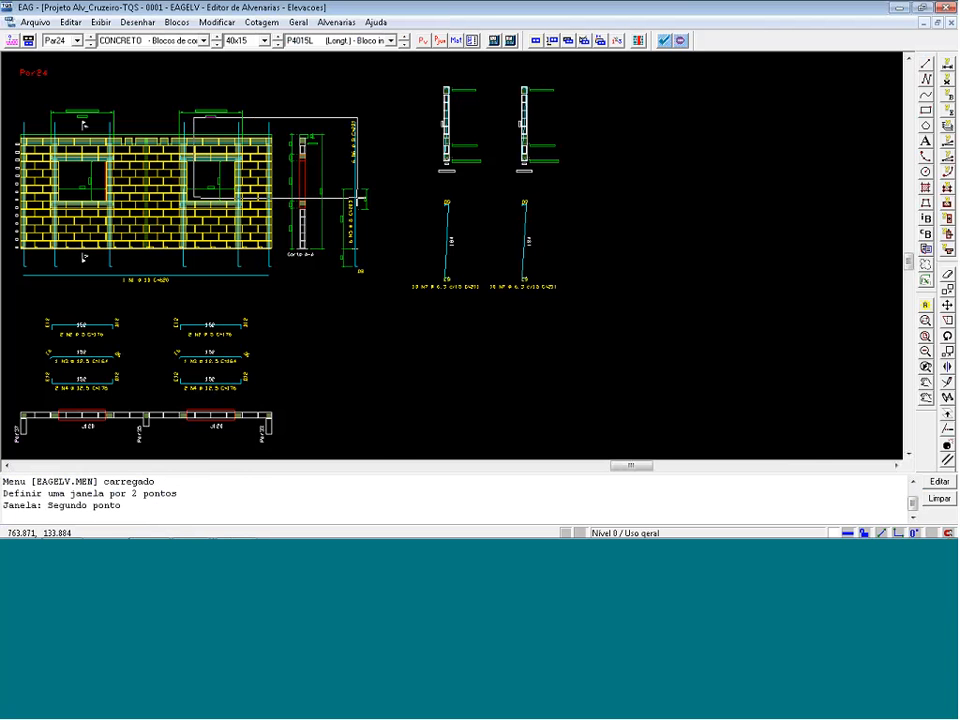
{"action": "left_click", "coordinate": [357, 198]}
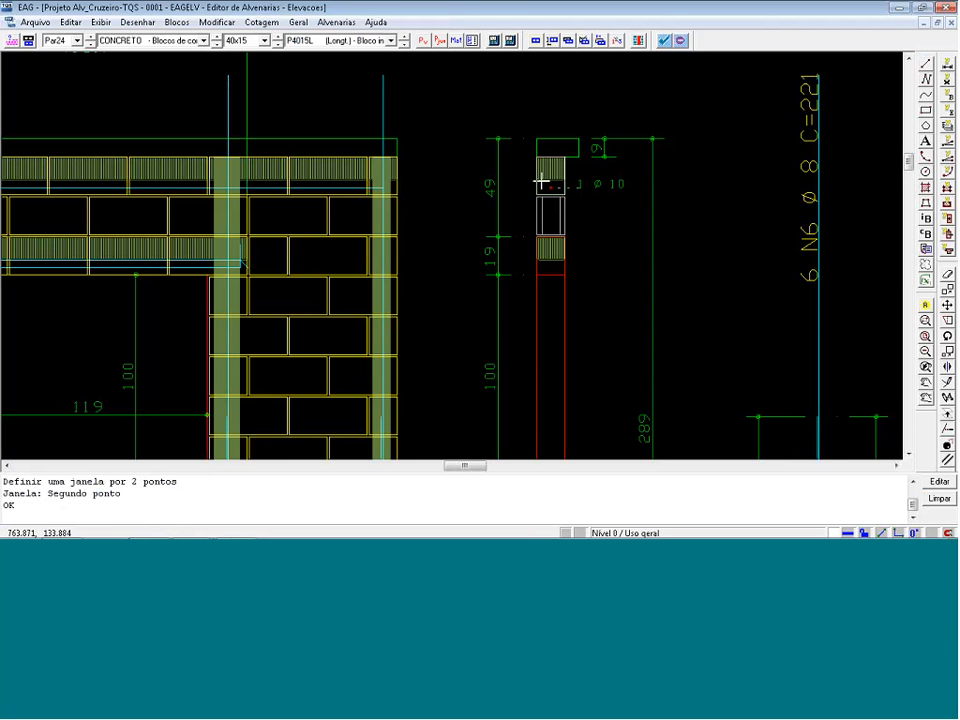
- Switch to CAD/TQS, open the drawing criteria of 1oPav, review the Cintas reinforcement settings and close the criteria without changes
{"action": "key", "text": "alt+Tab"}
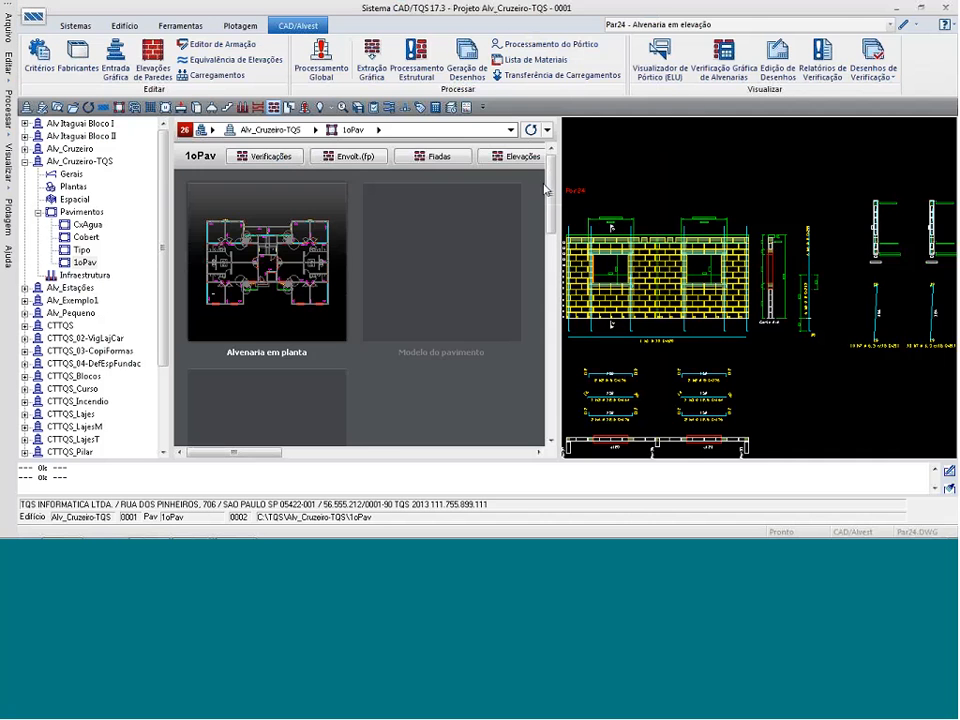
{"action": "left_click", "coordinate": [39, 59]}
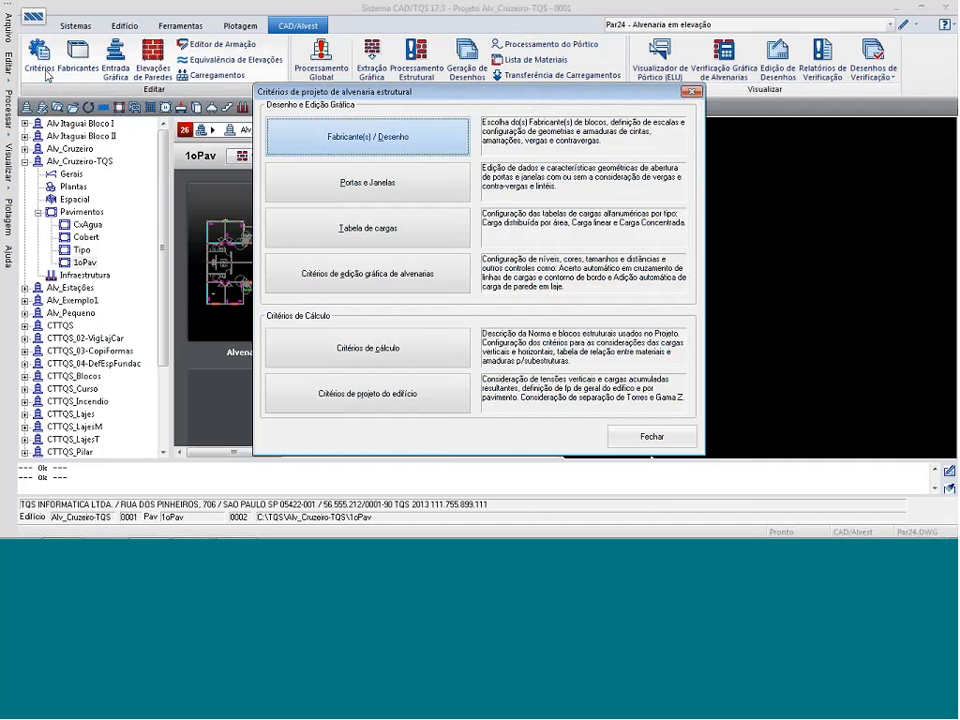
{"action": "left_click", "coordinate": [356, 350]}
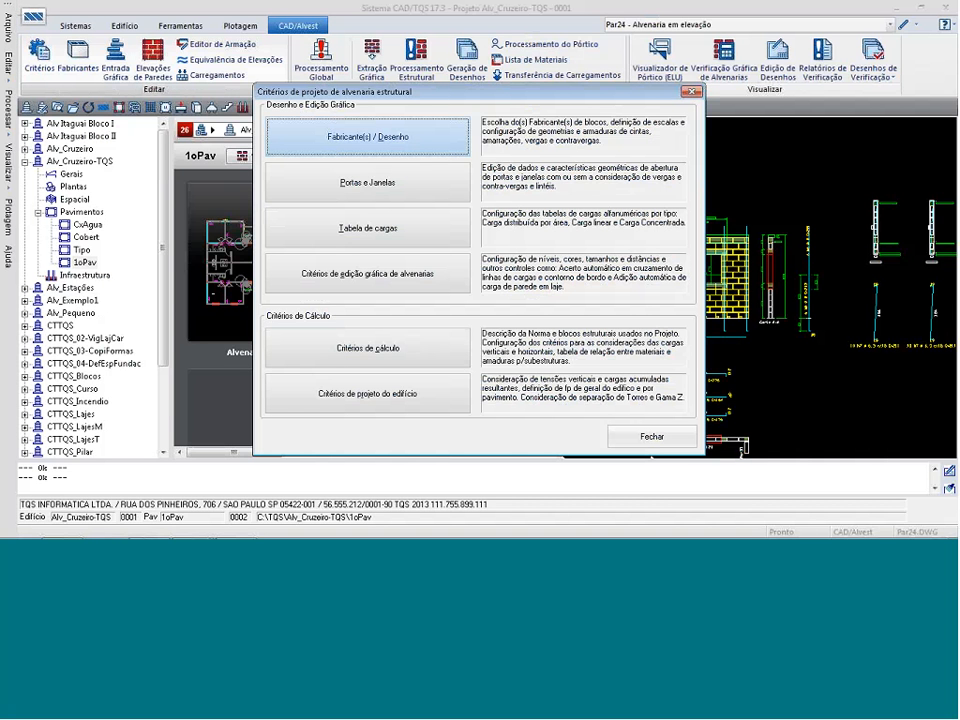
{"action": "left_click", "coordinate": [575, 394]}
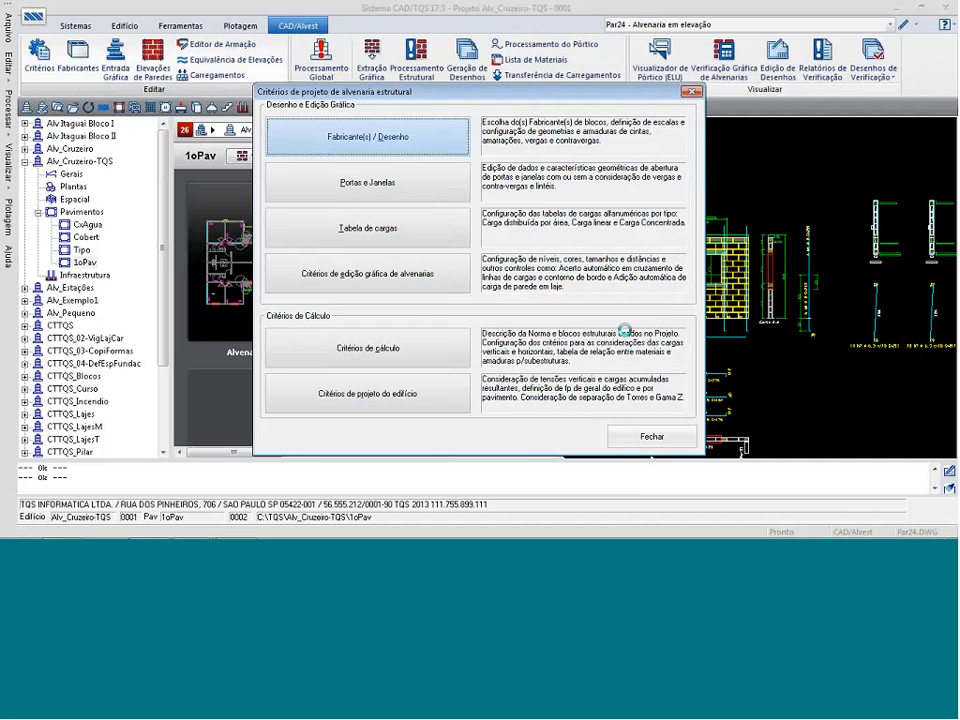
{"action": "left_click", "coordinate": [580, 84]}
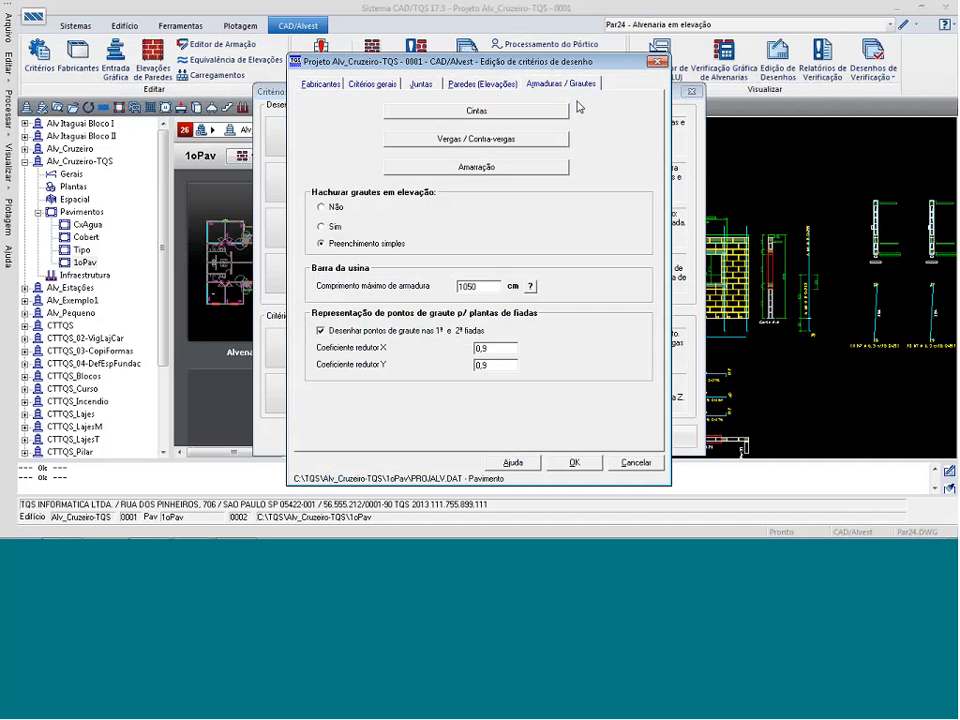
{"action": "left_click", "coordinate": [476, 111]}
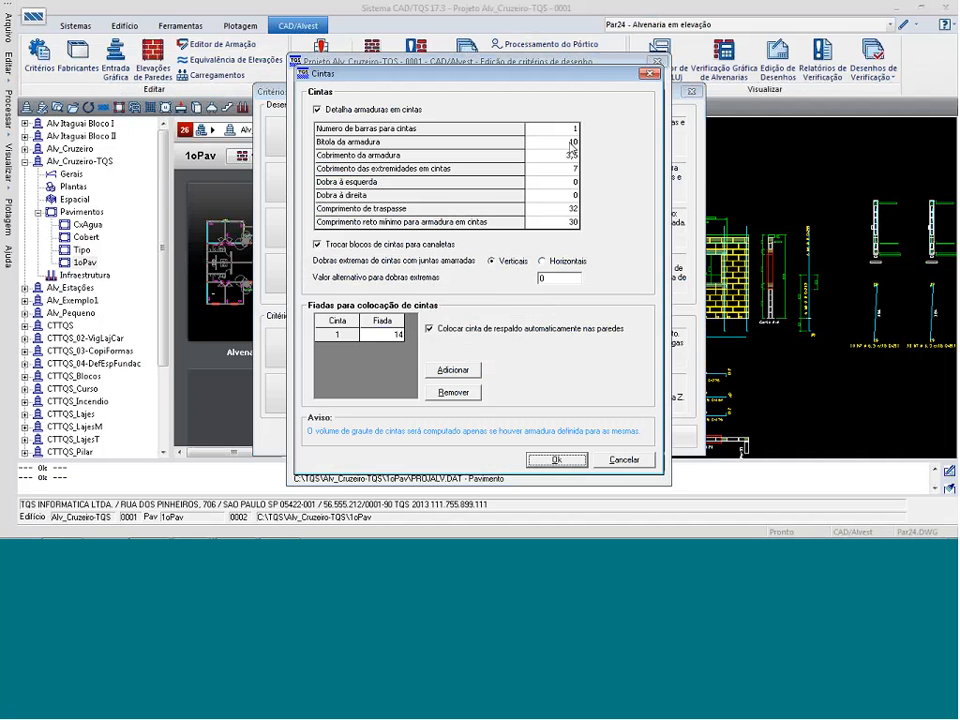
{"action": "left_click", "coordinate": [625, 458]}
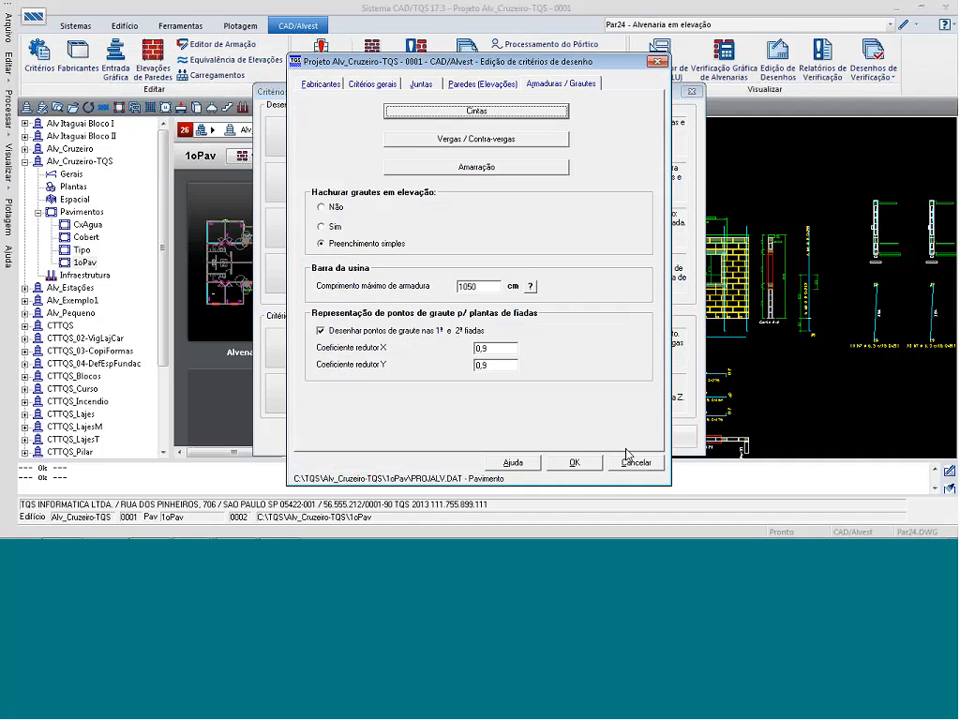
{"action": "left_click", "coordinate": [635, 461]}
{"action": "left_click", "coordinate": [603, 435]}
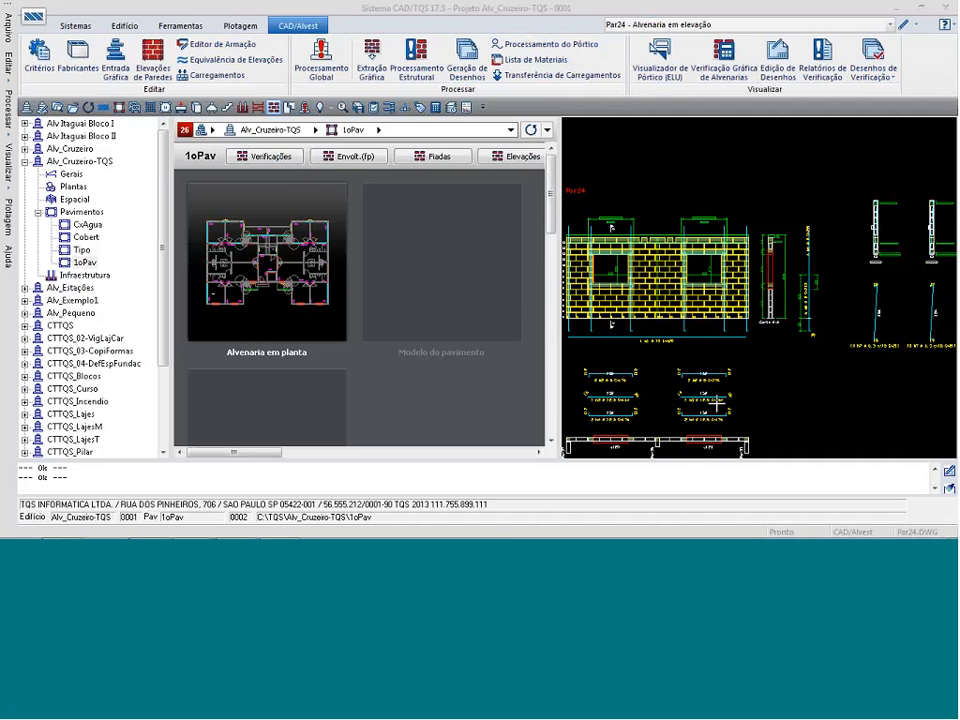
- Return to the Par24 elevation editor and examine the J120 lintel sections beside the wall
{"action": "key", "text": "alt+Tab"}
{"action": "scroll", "coordinate": [669, 245], "scroll_direction": "down", "scroll_amount": 2}
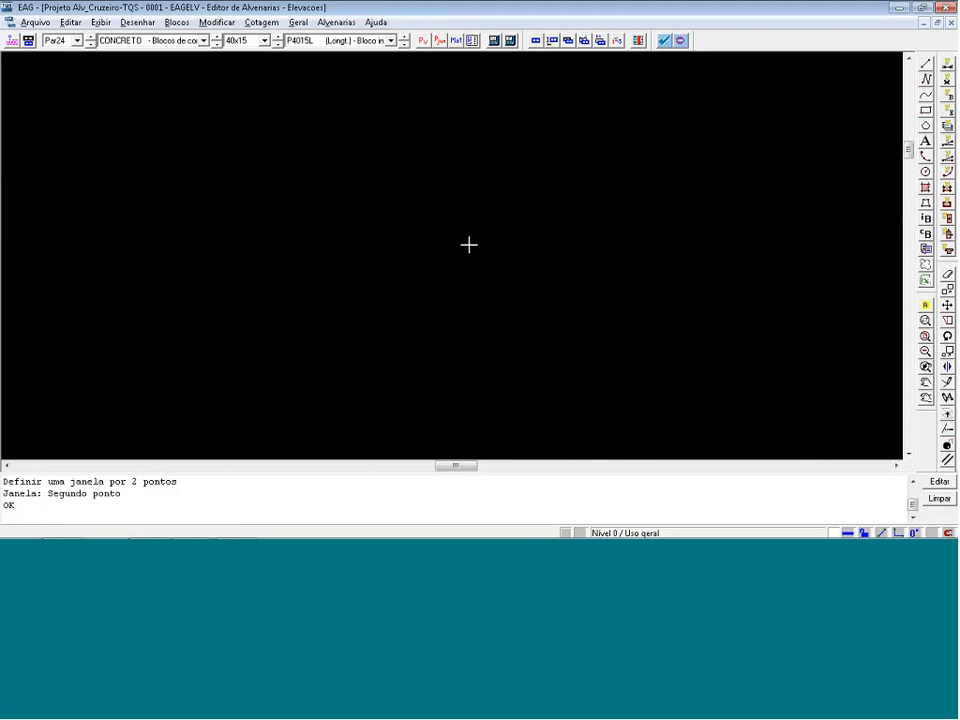
{"action": "scroll", "coordinate": [505, 239], "scroll_direction": "down", "scroll_amount": 1}
{"action": "scroll", "coordinate": [780, 197], "scroll_direction": "up", "scroll_amount": 2}
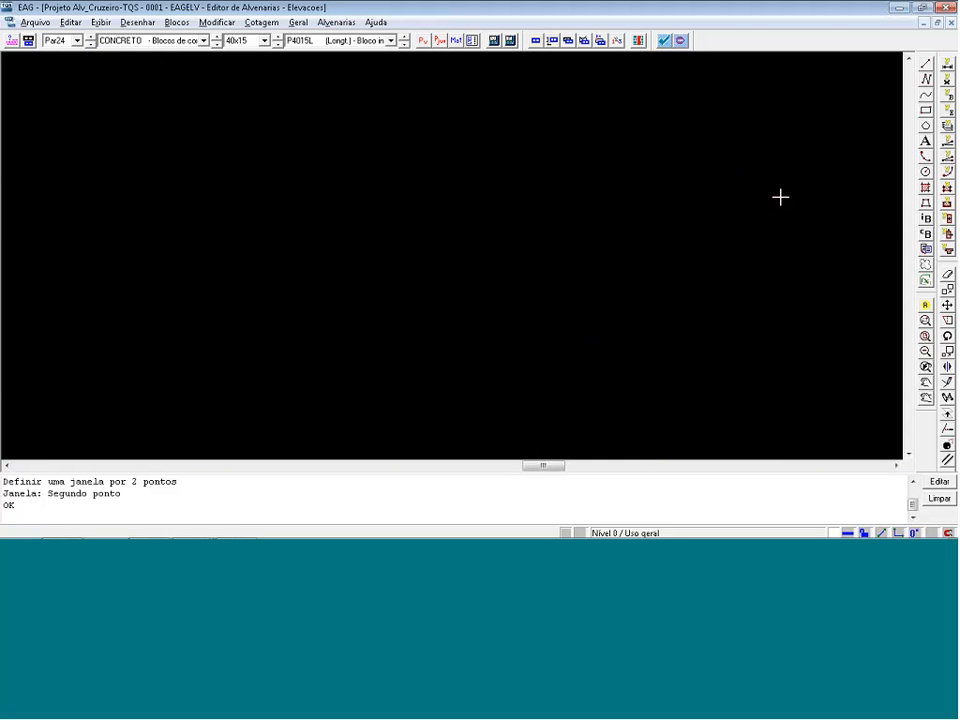
{"action": "scroll", "coordinate": [769, 208], "scroll_direction": "up", "scroll_amount": 1}
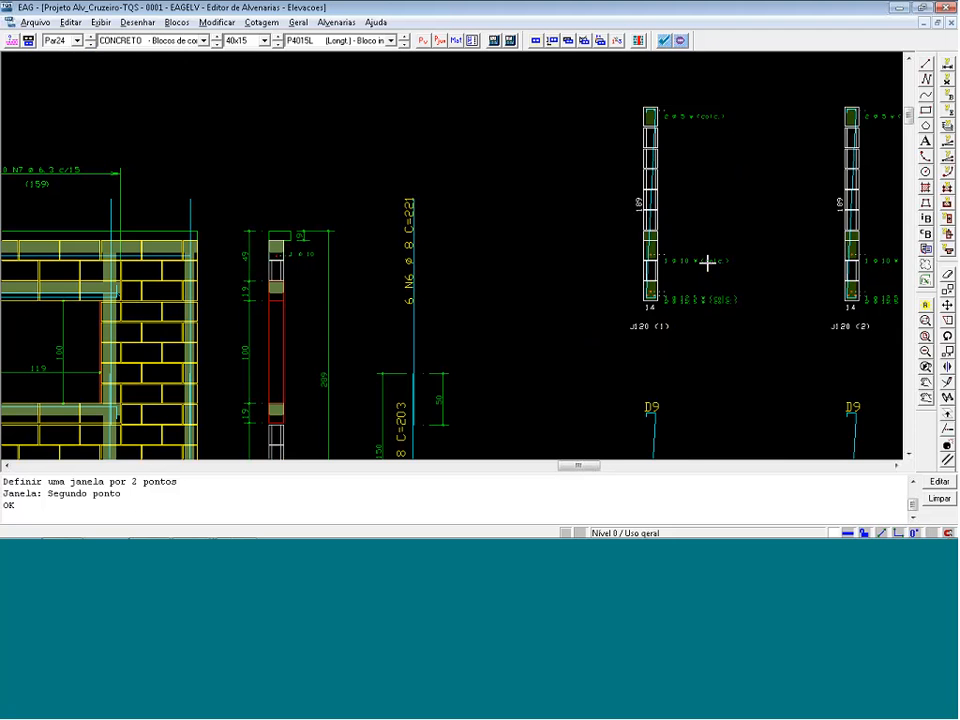
{"action": "scroll", "coordinate": [643, 107], "scroll_direction": "down", "scroll_amount": 1}
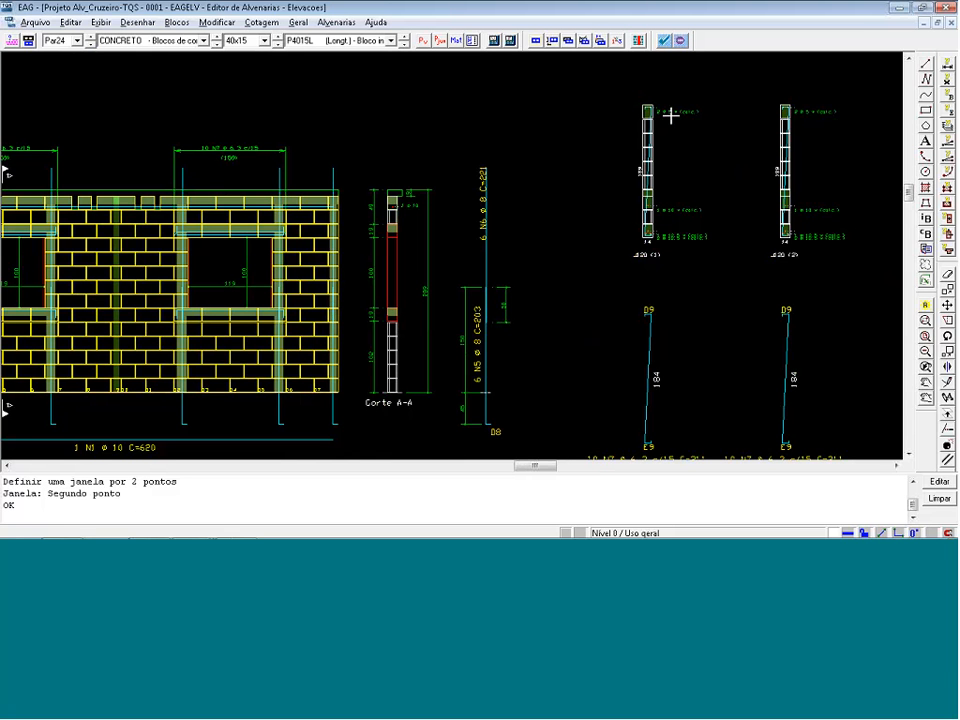
- Switch to CAD/TQS, review the Vergas / Contra-vergas reinforcement settings in the drawing criteria, and close them without changes
{"action": "key", "text": "alt+Tab"}
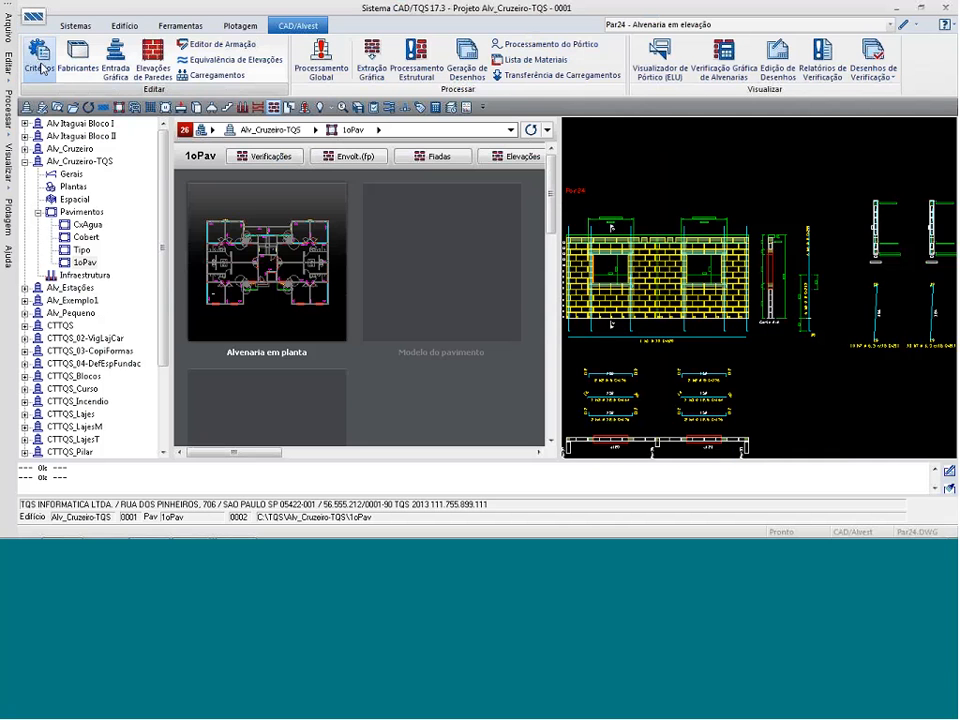
{"action": "left_click", "coordinate": [40, 62]}
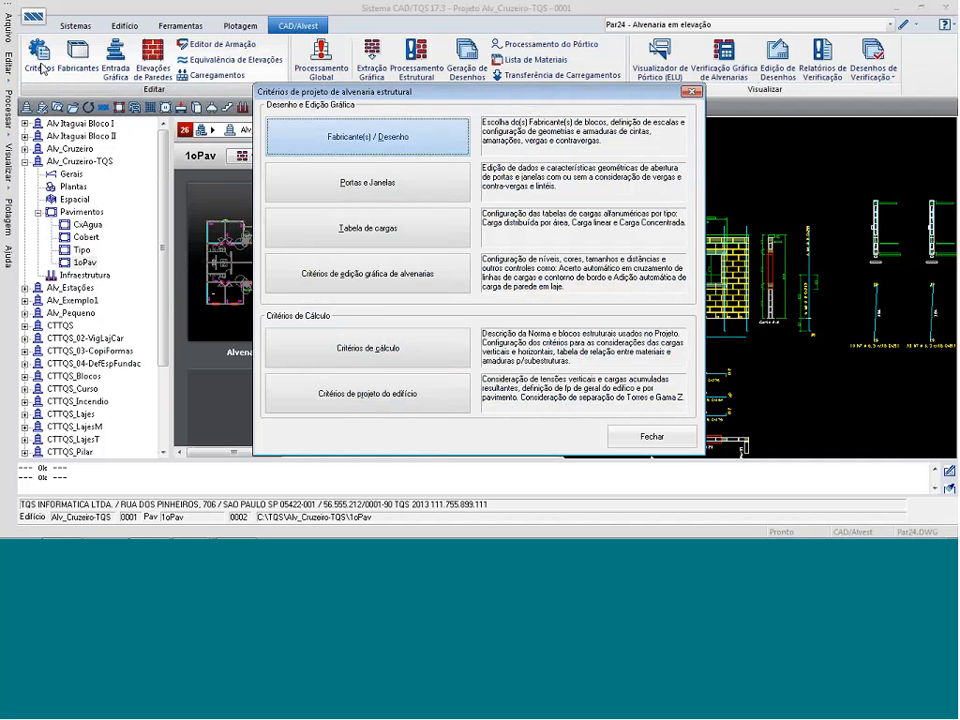
{"action": "left_click", "coordinate": [382, 138]}
{"action": "left_click", "coordinate": [583, 391]}
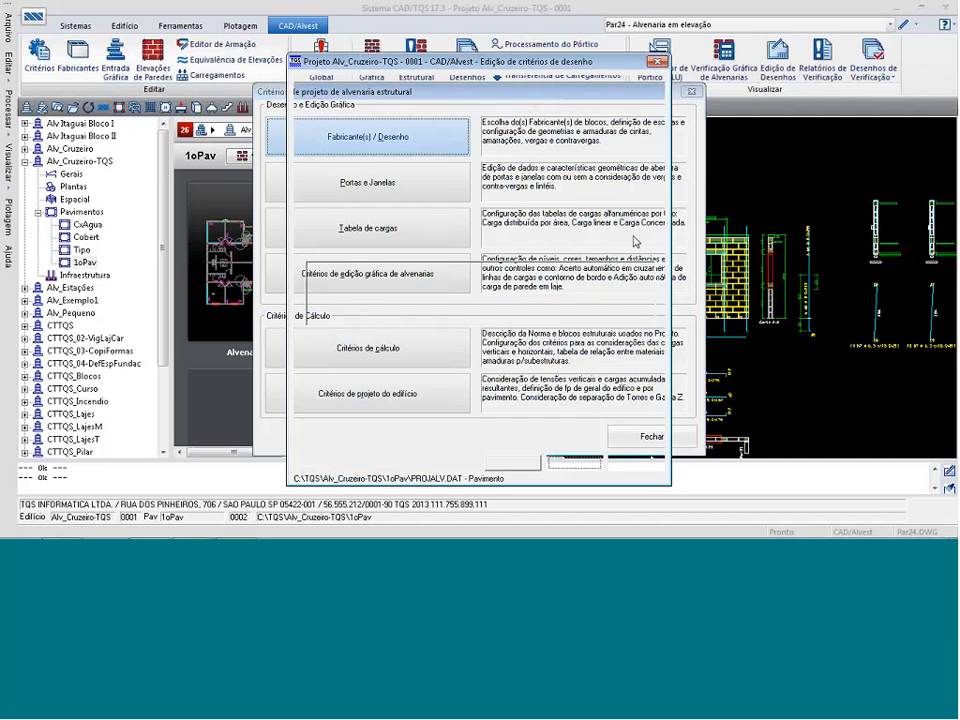
{"action": "left_click", "coordinate": [560, 84]}
{"action": "left_click", "coordinate": [476, 136]}
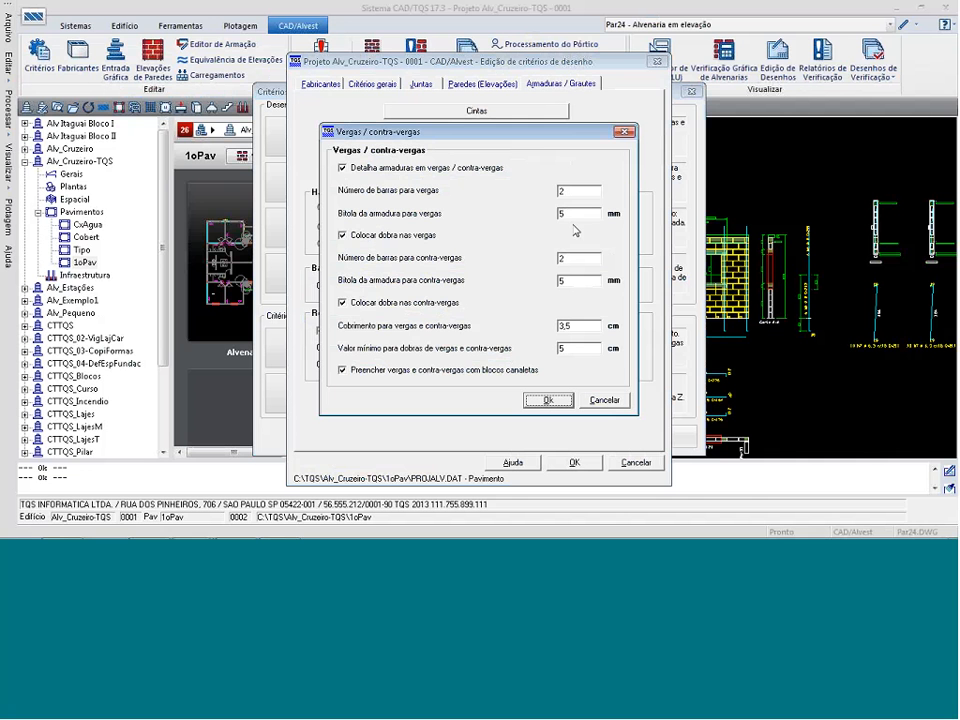
{"action": "left_click", "coordinate": [613, 401]}
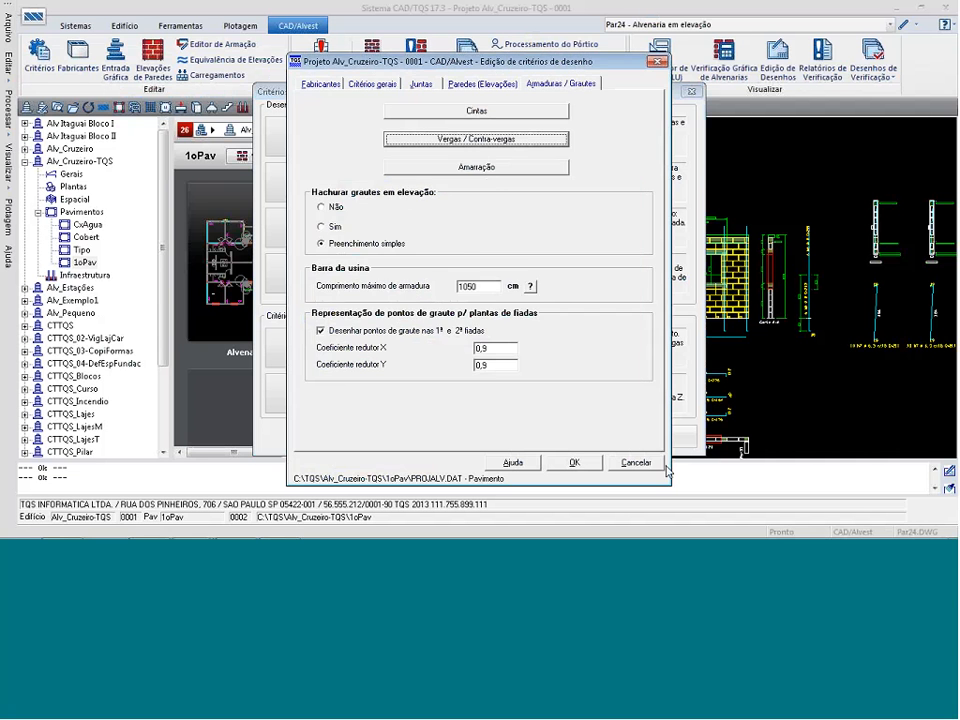
{"action": "left_click", "coordinate": [661, 465]}
{"action": "left_click", "coordinate": [652, 436]}
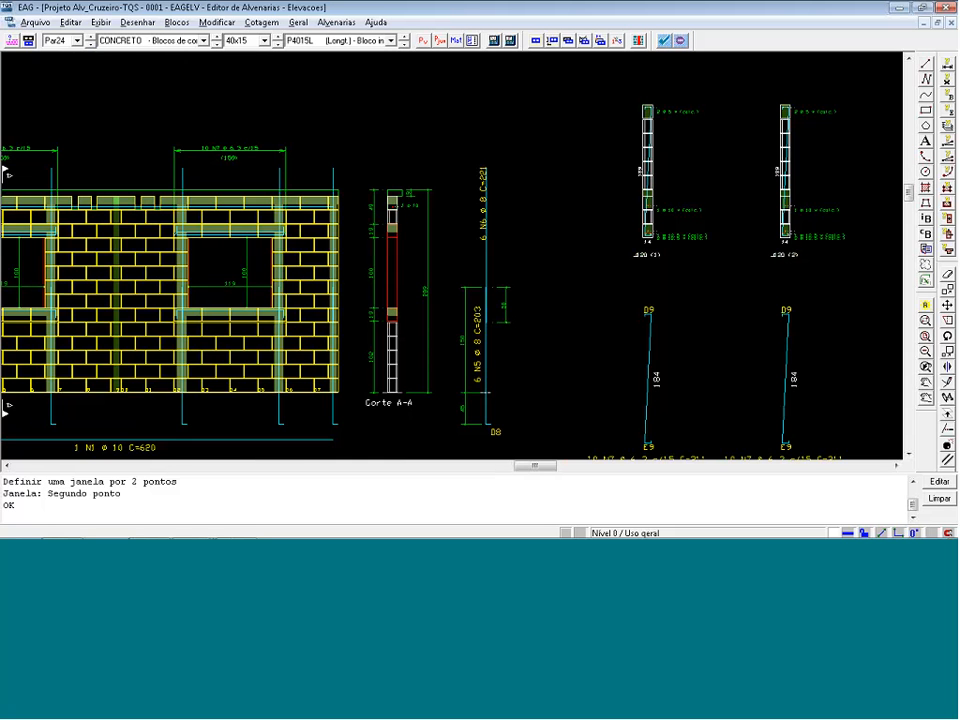
- Inspect the lower bars of the J120 (1) lintel section, show the whole Par24 drawing and close the elevation editor
{"action": "scroll", "coordinate": [702, 230], "scroll_direction": "up", "scroll_amount": 4}
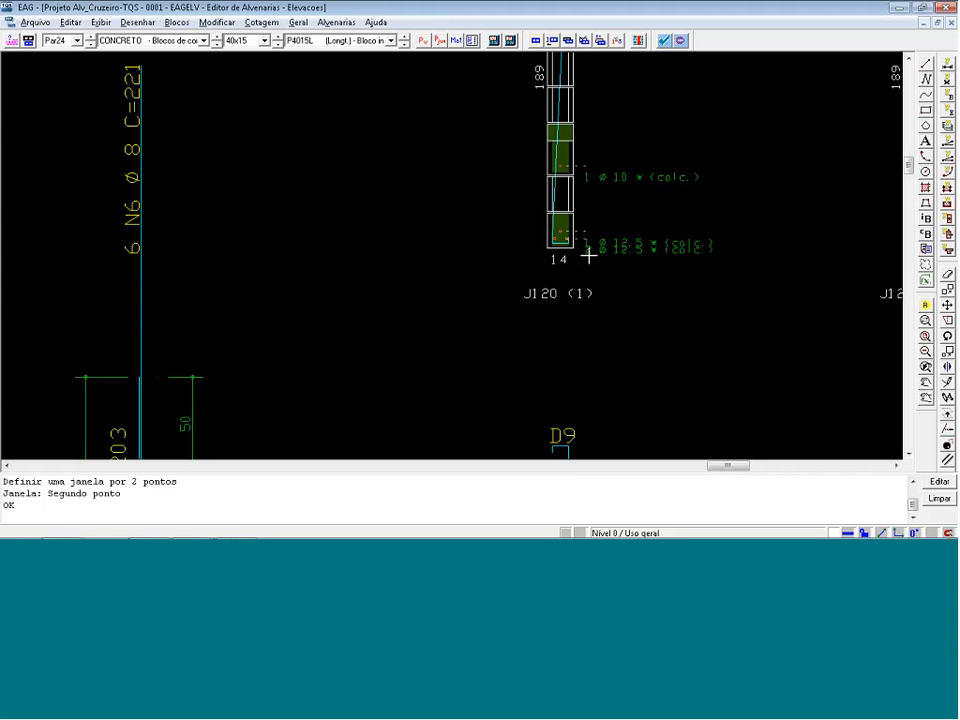
{"action": "key", "text": "shift+F8"}
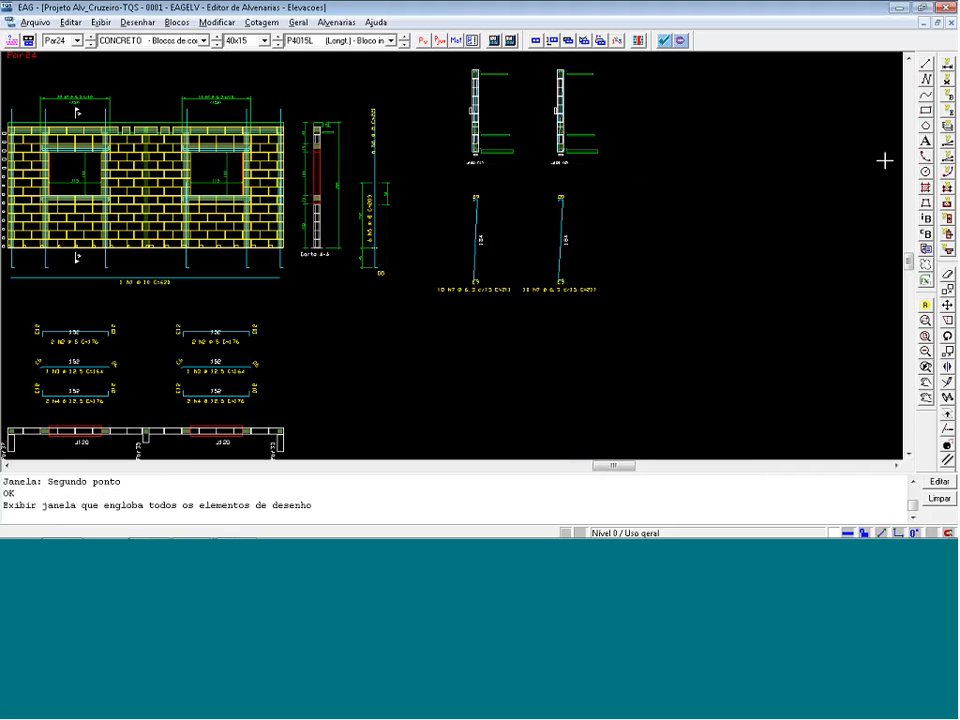
{"action": "left_click", "coordinate": [946, 7]}
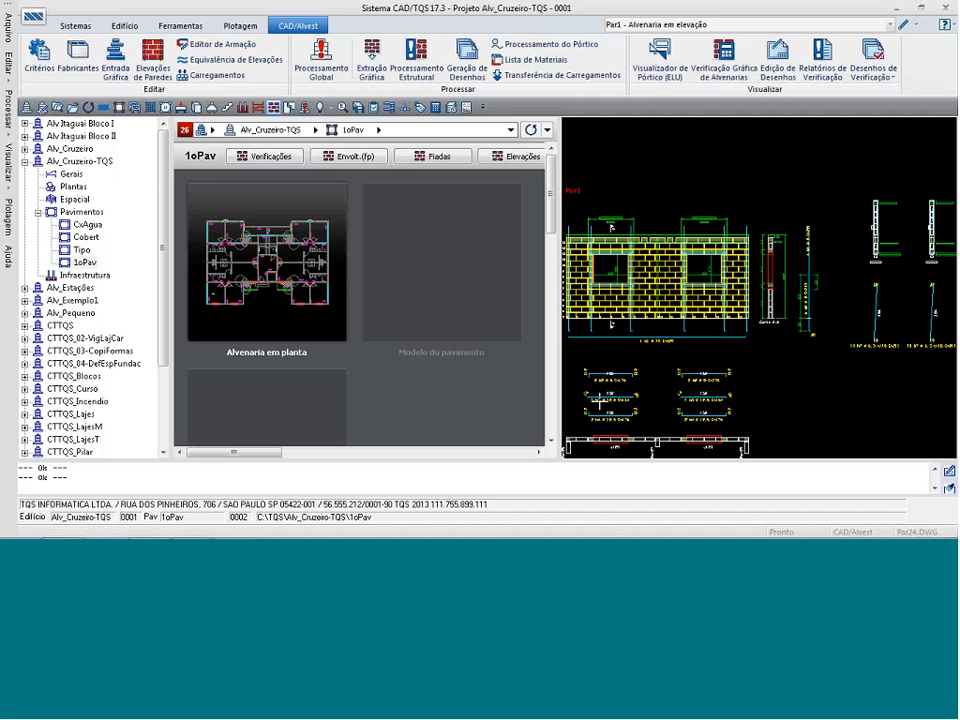
- Open the graphical masonry verification of 1oPav and view opening 36 as Verga and again as Lintel
{"action": "left_click", "coordinate": [742, 72]}
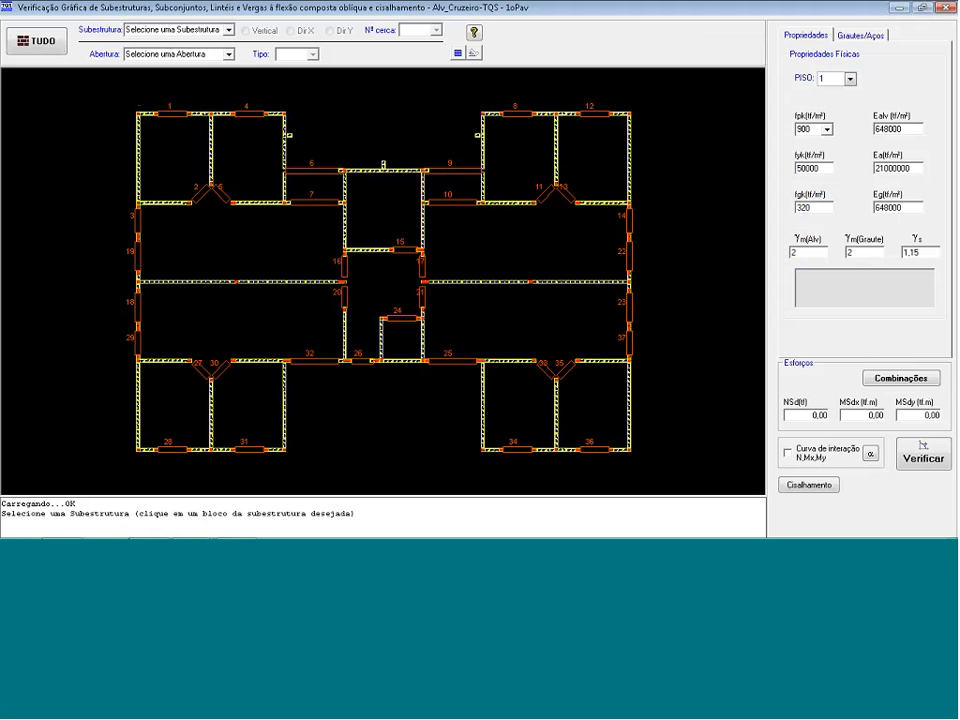
{"action": "left_click", "coordinate": [592, 449]}
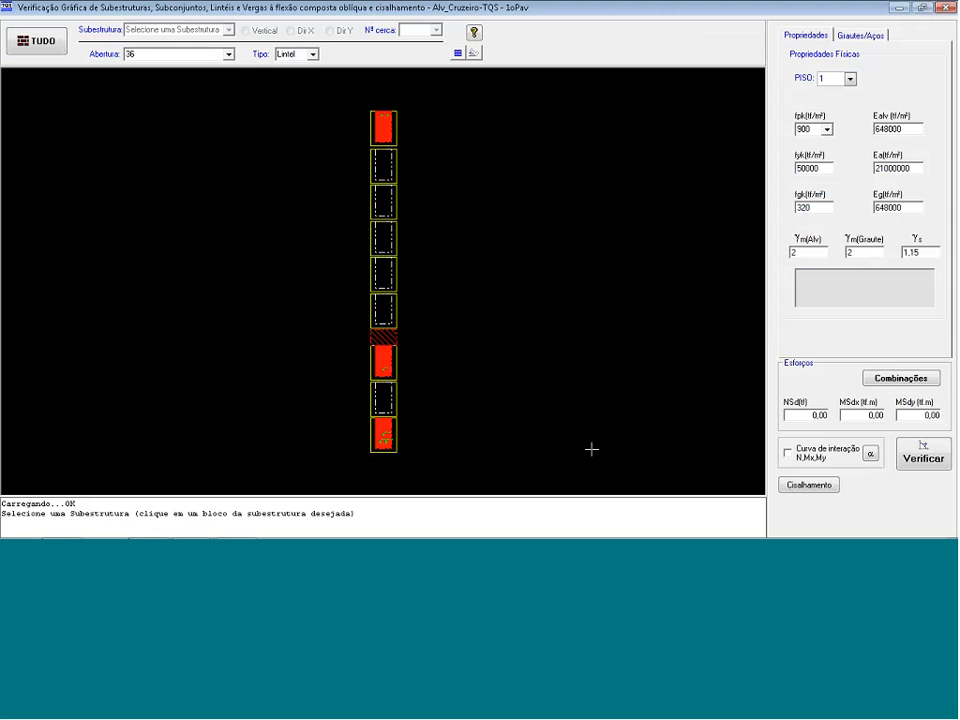
{"action": "left_click", "coordinate": [312, 55]}
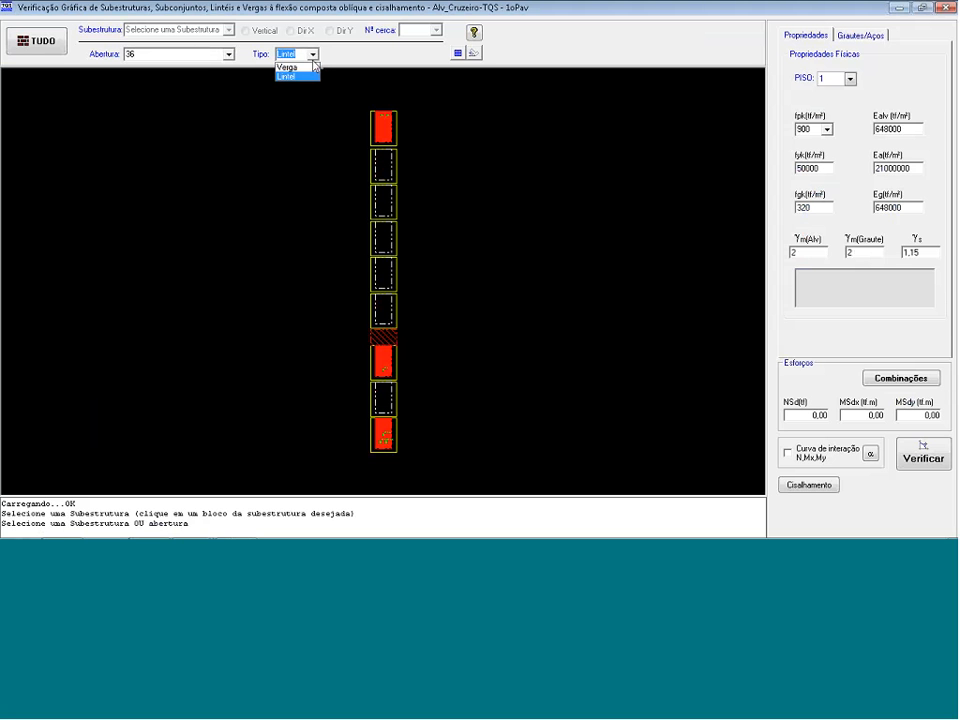
{"action": "left_click", "coordinate": [300, 67]}
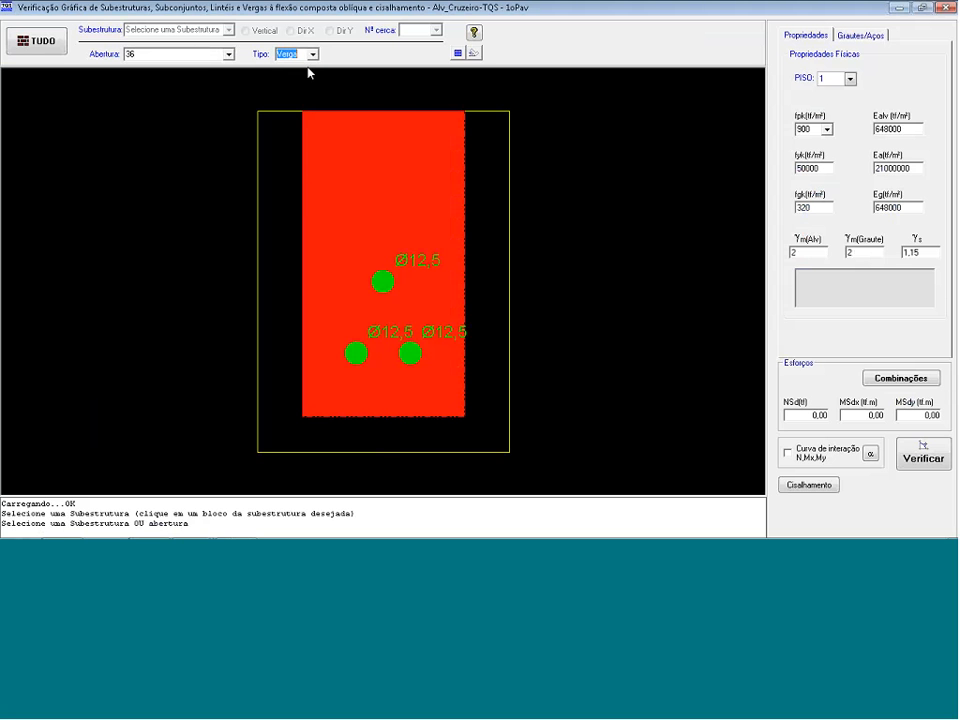
{"action": "left_click", "coordinate": [312, 55]}
{"action": "left_click", "coordinate": [301, 77]}
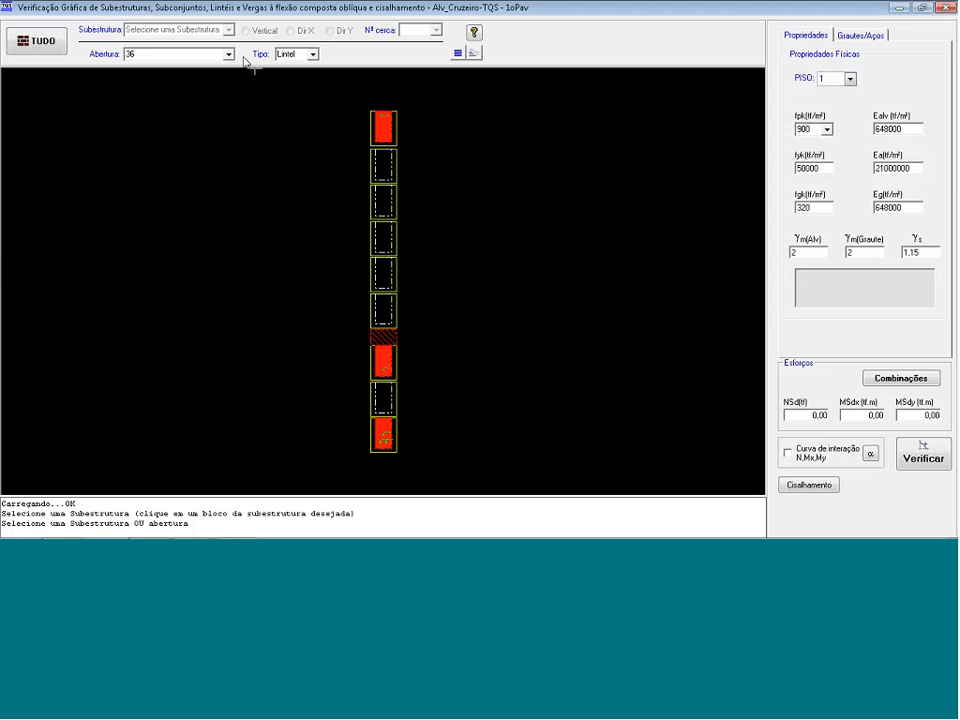
- Show the whole plan, view the Lintel section of opening 20 and return to the whole plan
{"action": "left_click", "coordinate": [38, 41]}
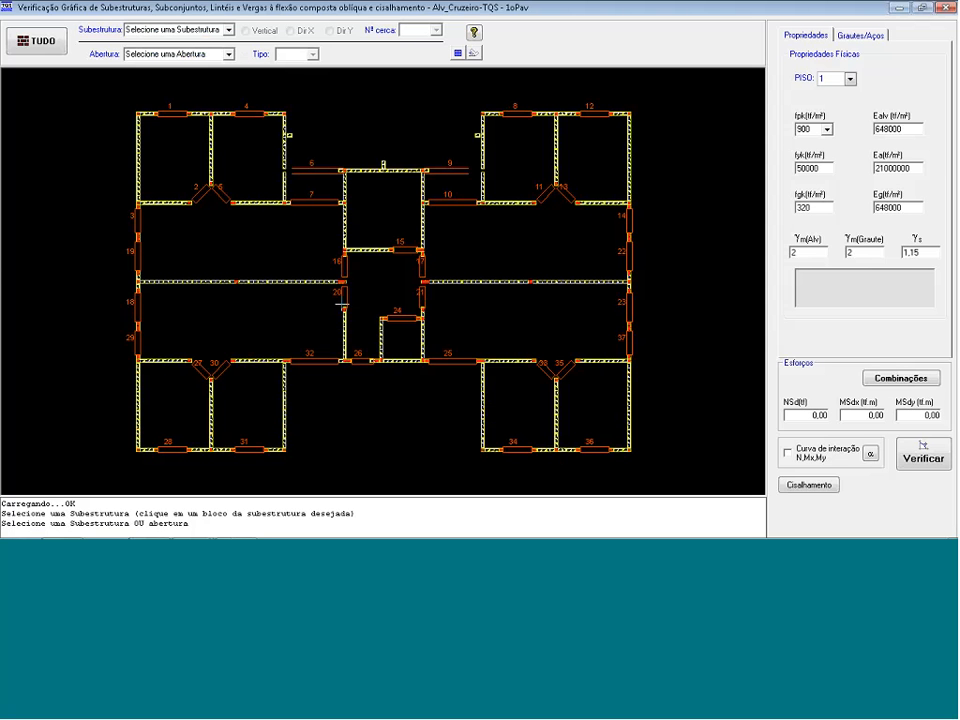
{"action": "left_click", "coordinate": [344, 296]}
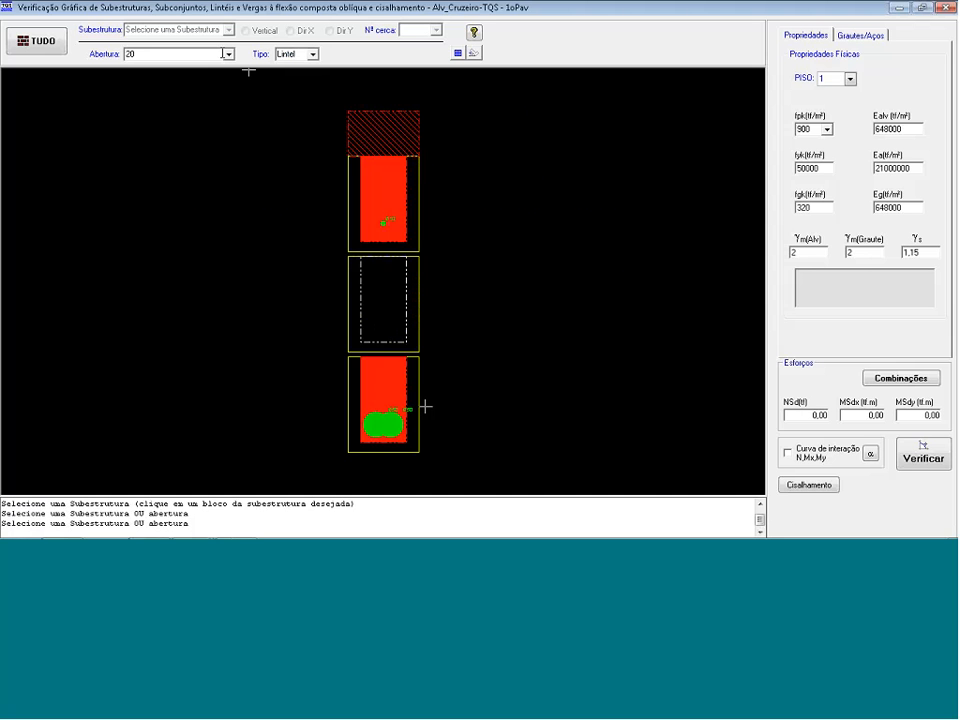
{"action": "left_click", "coordinate": [37, 41]}
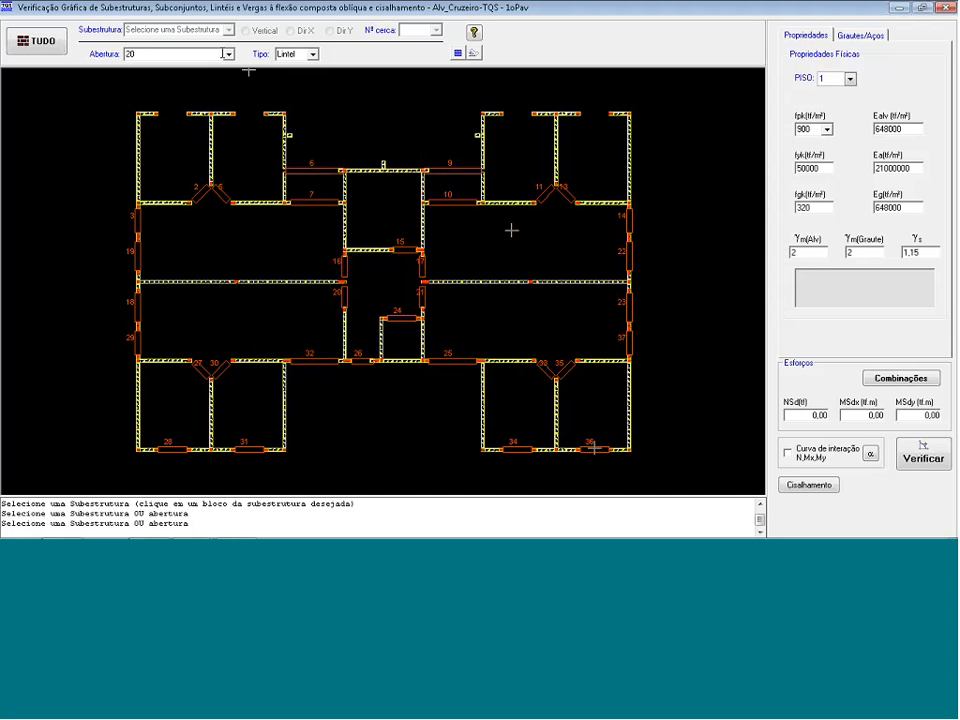
- Select opening 36 as Lintel, verify its lintel combinations on floor 1 and close the combinations
{"action": "left_click", "coordinate": [594, 447]}
{"action": "left_click", "coordinate": [596, 446]}
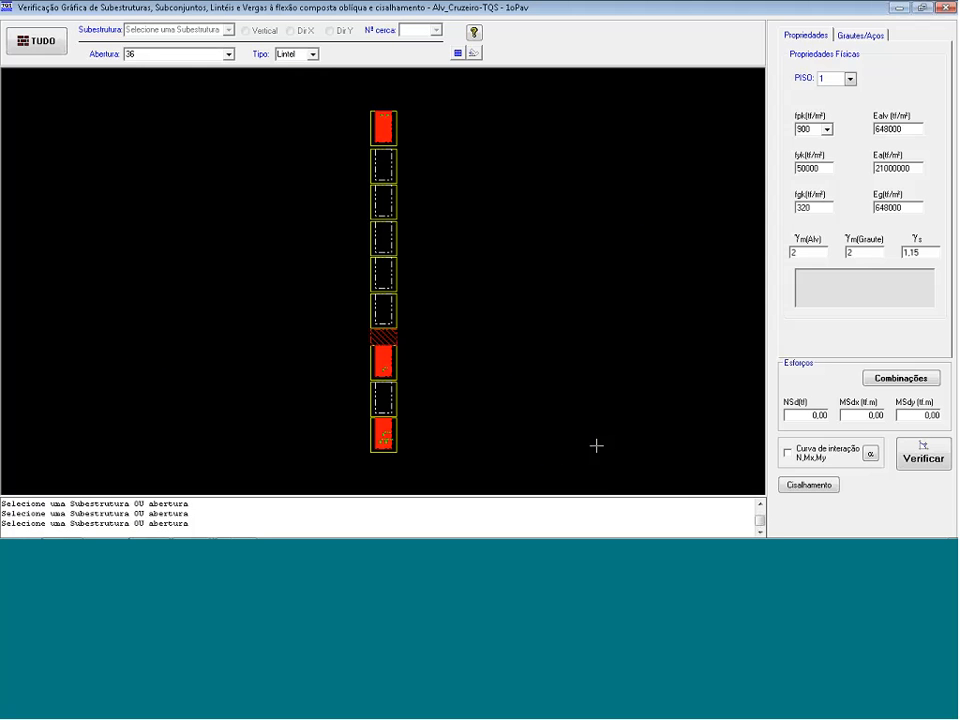
{"action": "left_click", "coordinate": [902, 379]}
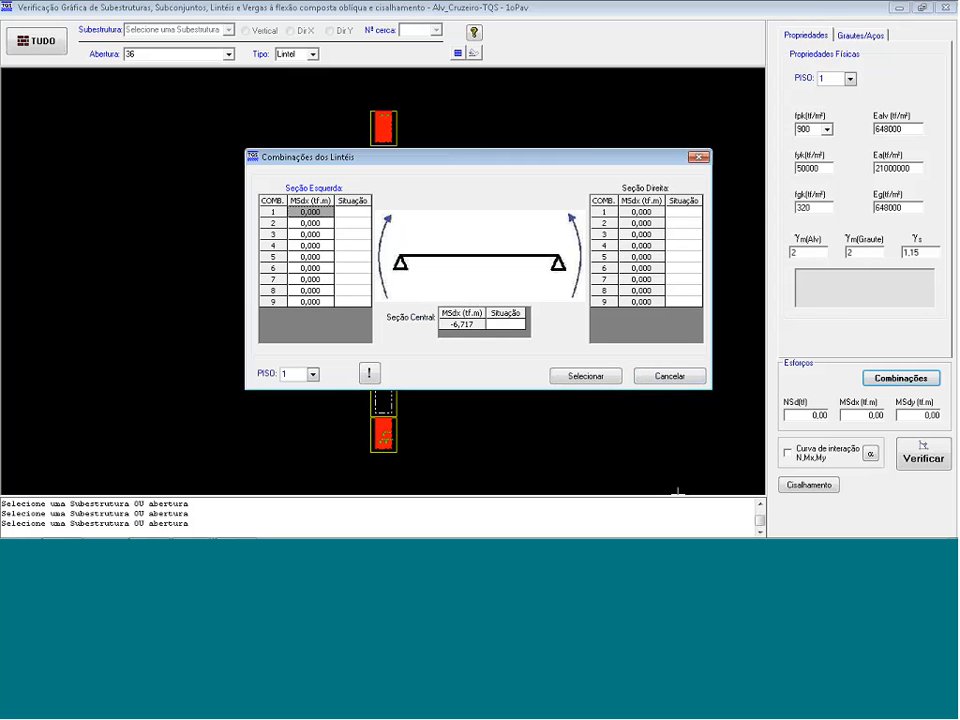
{"action": "left_click", "coordinate": [370, 377]}
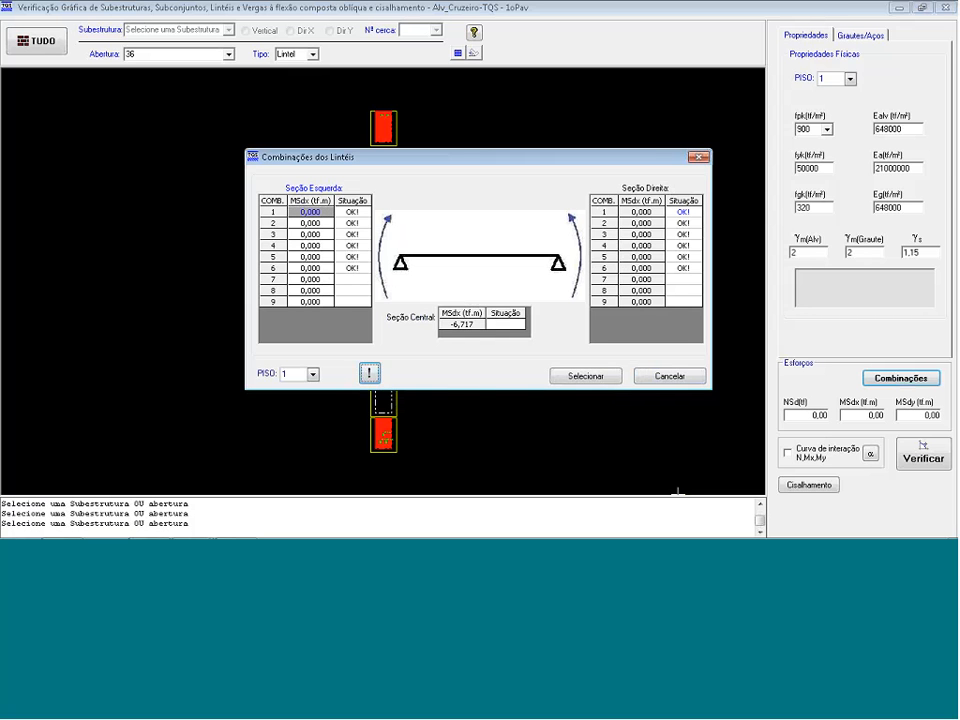
{"action": "left_click", "coordinate": [628, 376]}
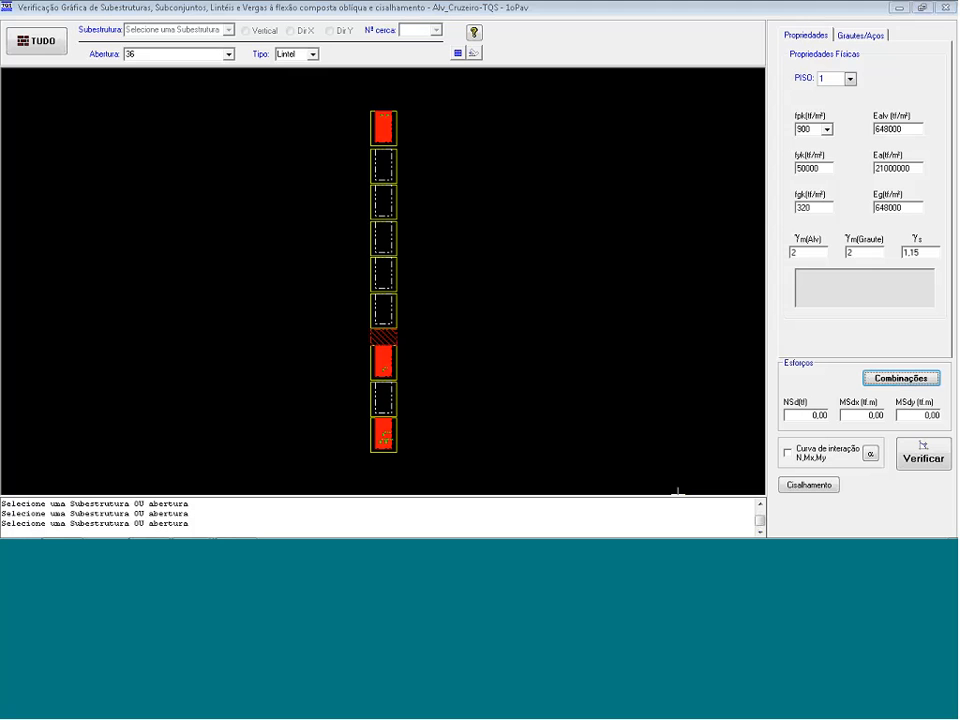
- Delete the third reinforcing bar, at Y -58,50 cm, from Furo1 of Bloco BL1 in the lintel of opening 36
{"action": "left_click", "coordinate": [863, 36]}
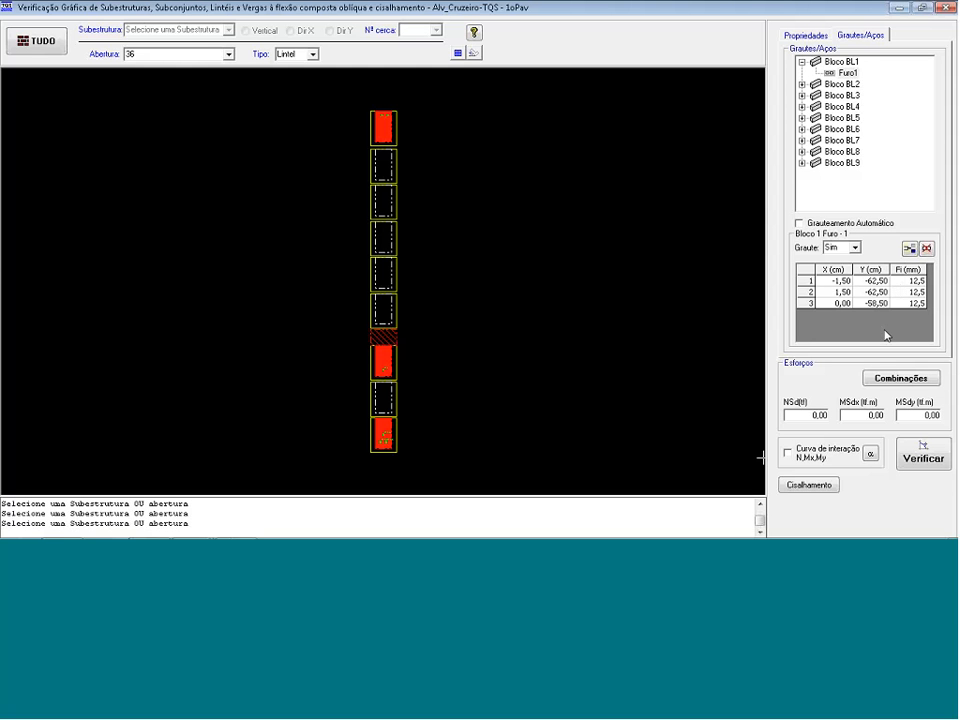
{"action": "left_click", "coordinate": [866, 303]}
{"action": "left_click", "coordinate": [927, 249]}
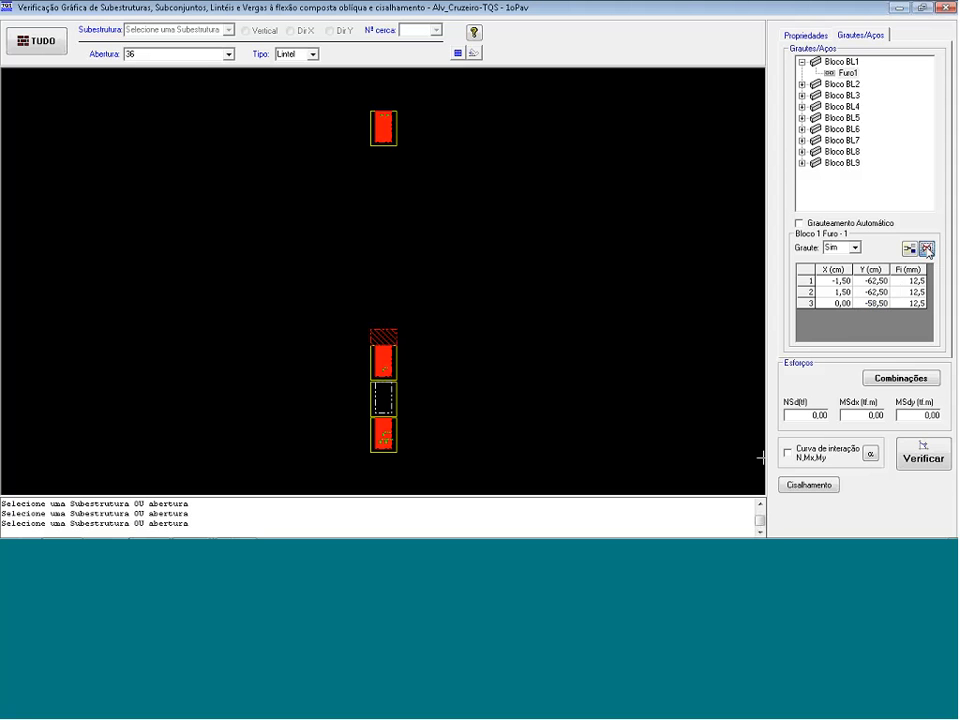
- Delete the bars at X 0,00 and X 1,50 cm from Furo1 and set the remaining bar's X to 0 cm
{"action": "left_click", "coordinate": [927, 249]}
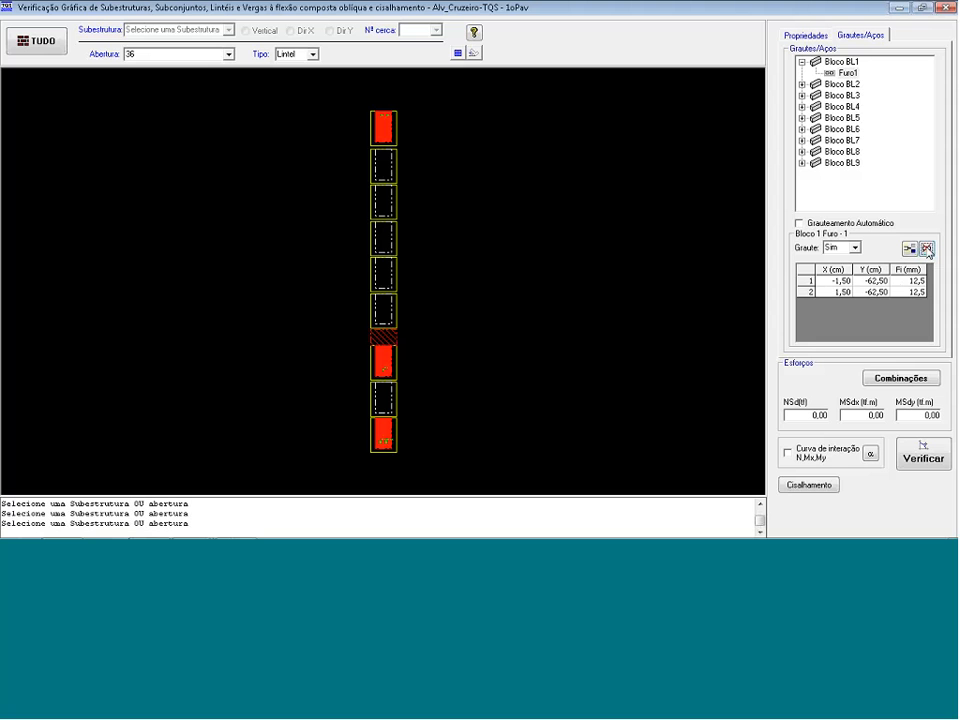
{"action": "left_click", "coordinate": [877, 293]}
{"action": "left_click", "coordinate": [927, 249]}
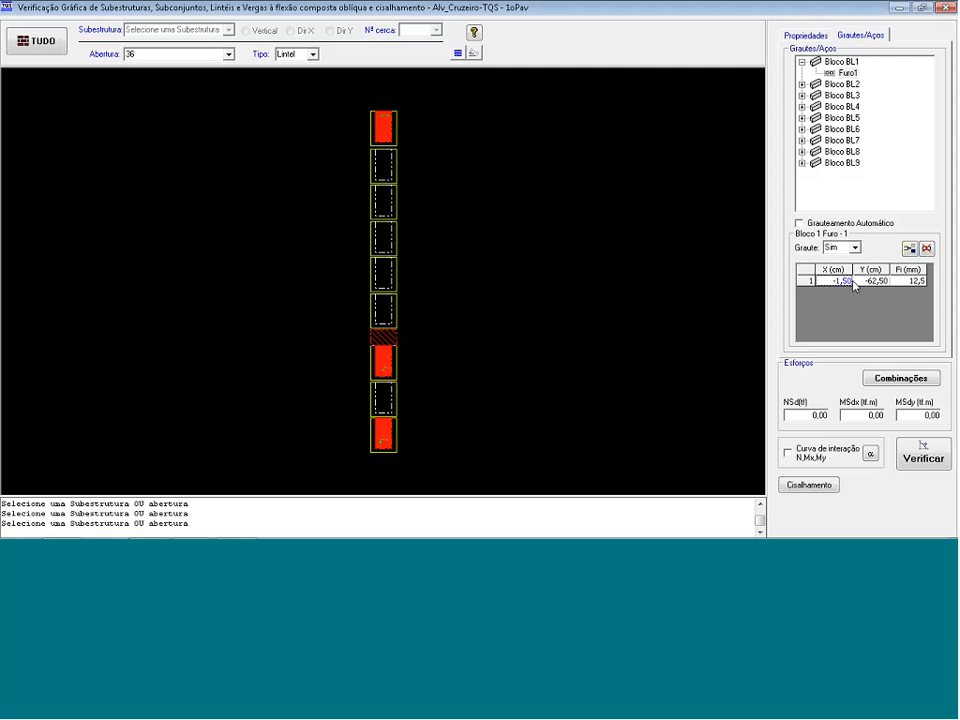
{"action": "type", "text": "0"}
{"action": "key", "text": "Tab"}
{"action": "scroll", "coordinate": [424, 486], "scroll_direction": "up", "scroll_amount": 4}
{"action": "scroll", "coordinate": [424, 486], "scroll_direction": "up", "scroll_amount": 3}
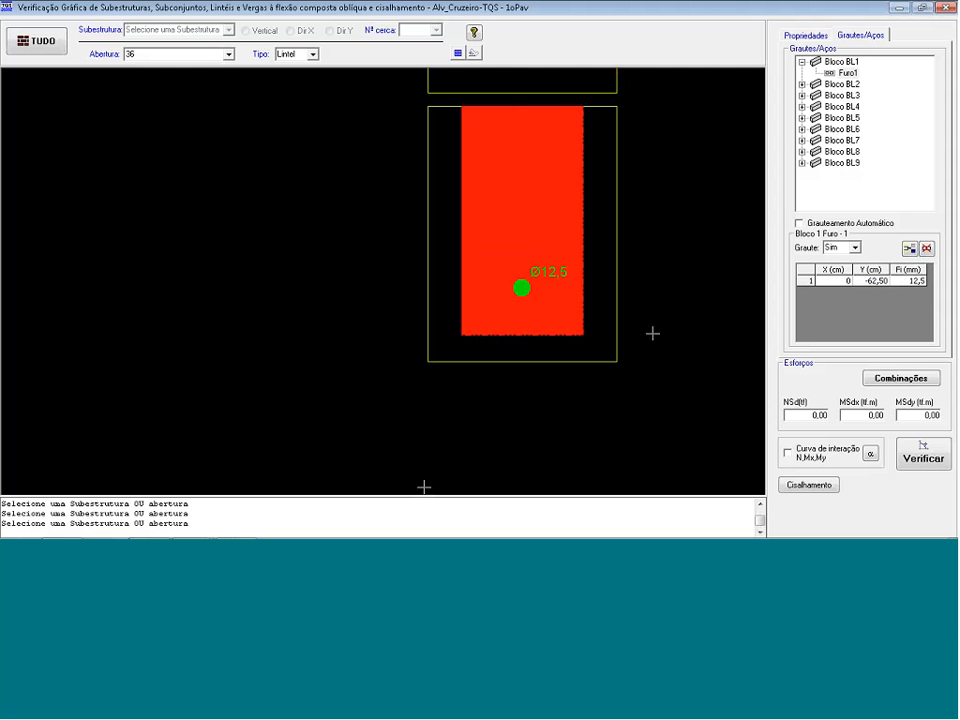
- Set the remaining Furo1 bar's diameter to 5 mm, verify the lintel combinations on floor 1 and close them
{"action": "left_click", "coordinate": [905, 281]}
{"action": "left_click", "coordinate": [921, 281]}
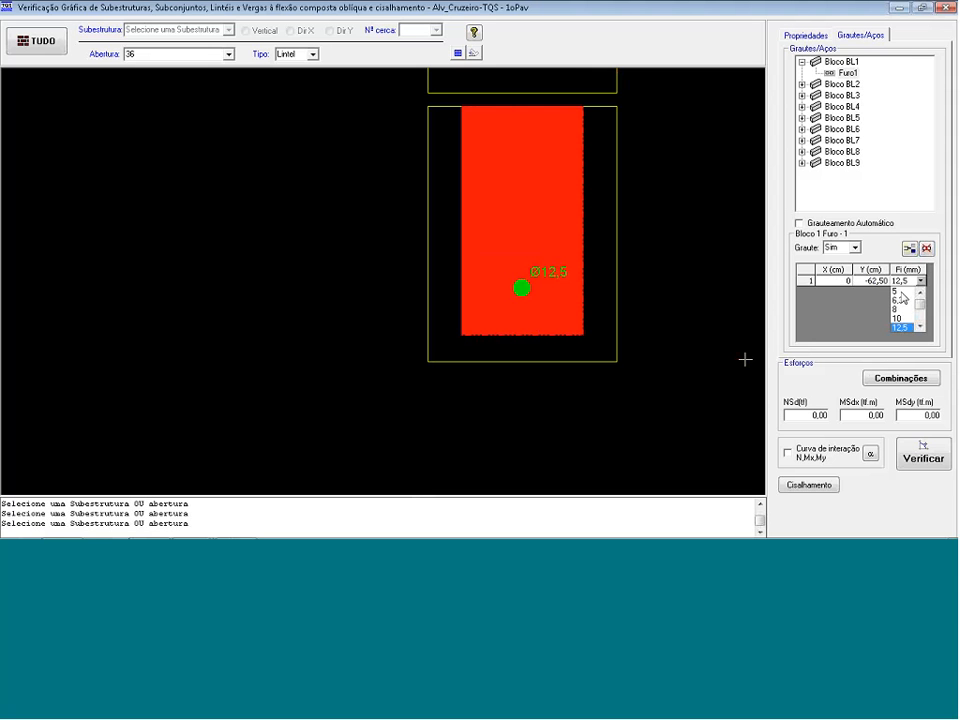
{"action": "left_click", "coordinate": [900, 292]}
{"action": "left_click", "coordinate": [889, 379]}
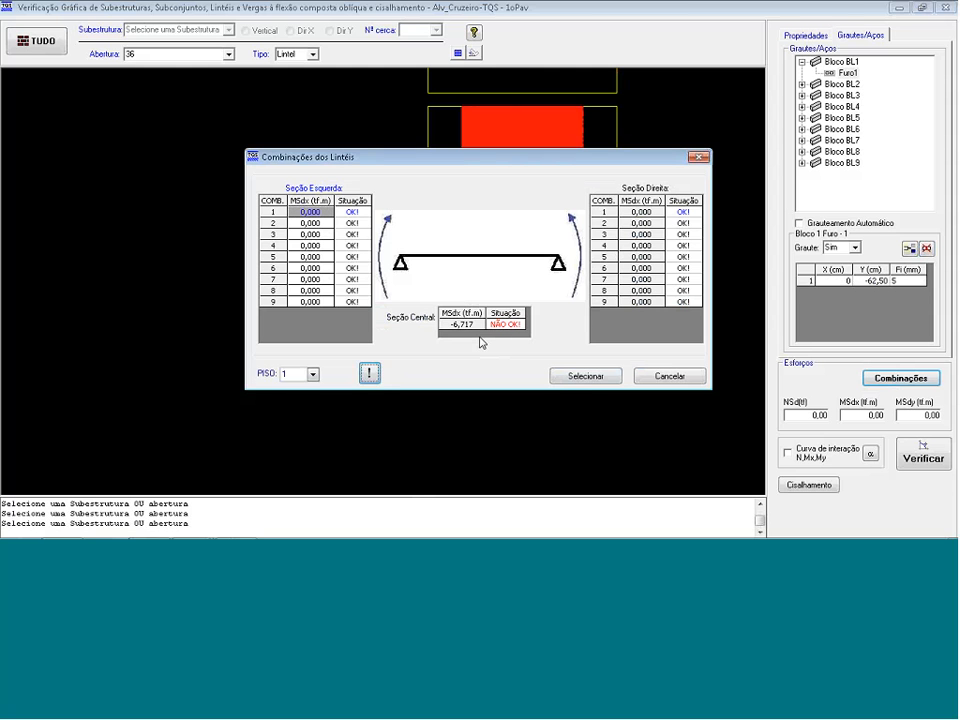
{"action": "left_click", "coordinate": [664, 376]}
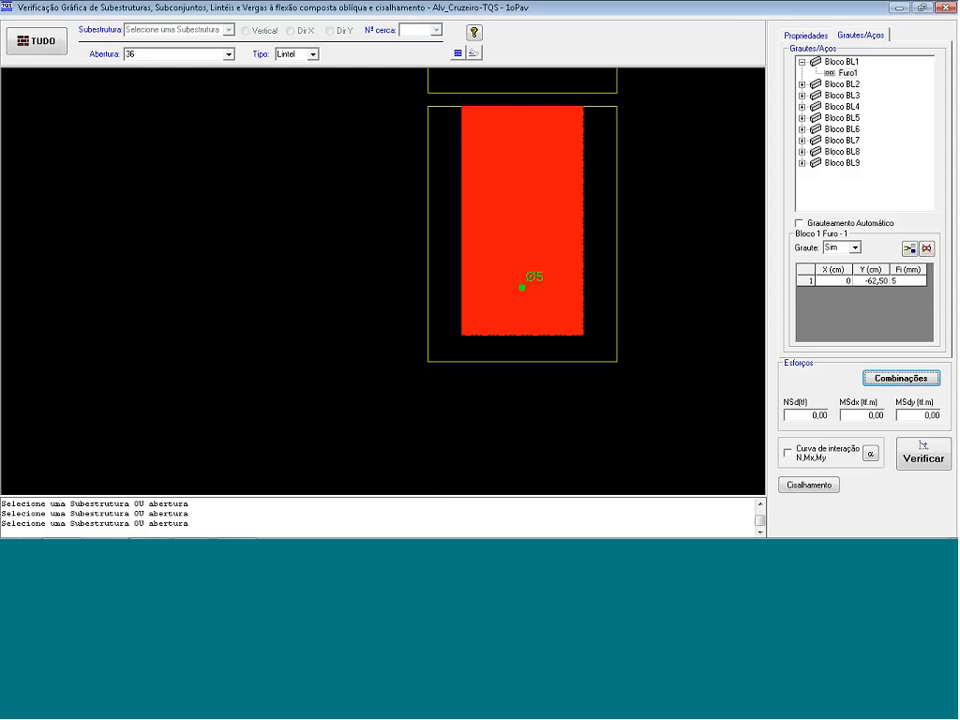
- Switch opening 36 to Verga, verify its combinations on floor 1 and close the combinations
{"action": "scroll", "coordinate": [344, 429], "scroll_direction": "down", "scroll_amount": 6}
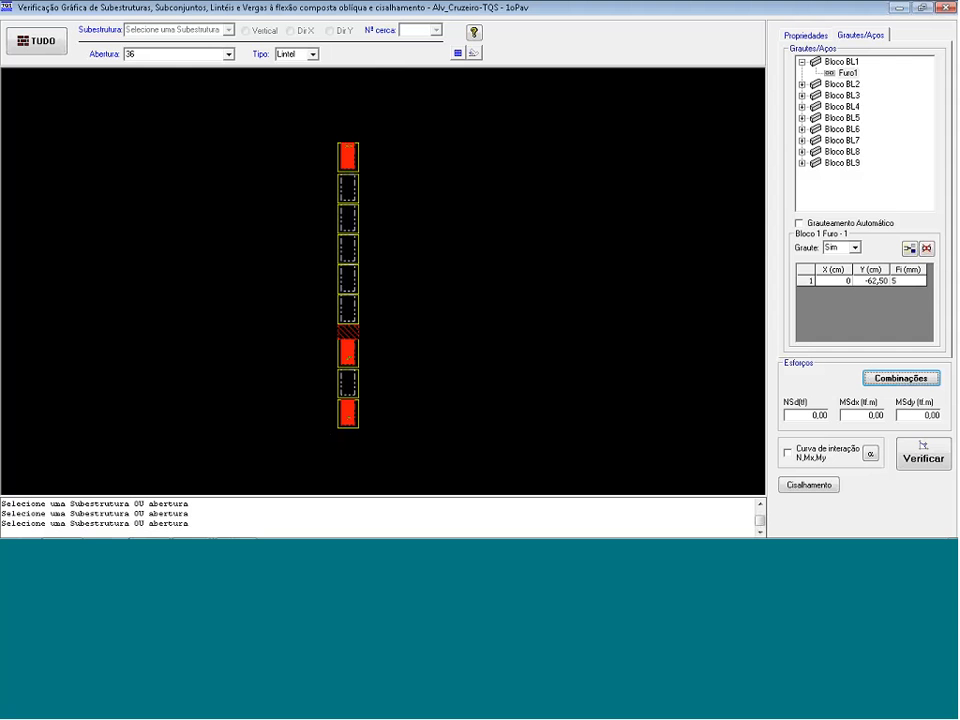
{"action": "left_click", "coordinate": [312, 54]}
{"action": "left_click", "coordinate": [300, 67]}
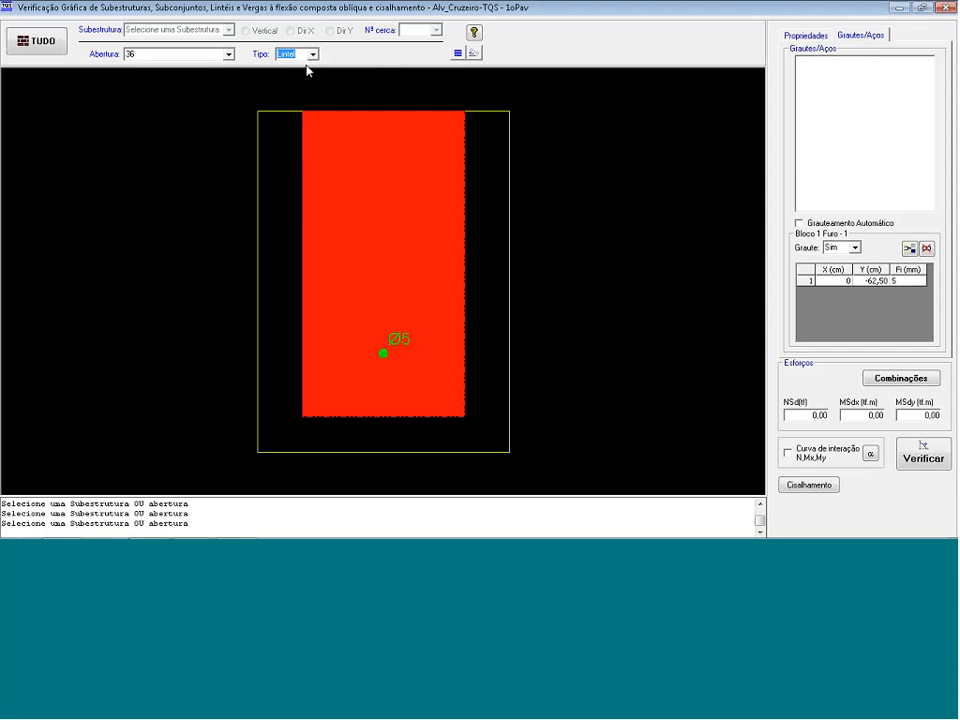
{"action": "left_click", "coordinate": [905, 378]}
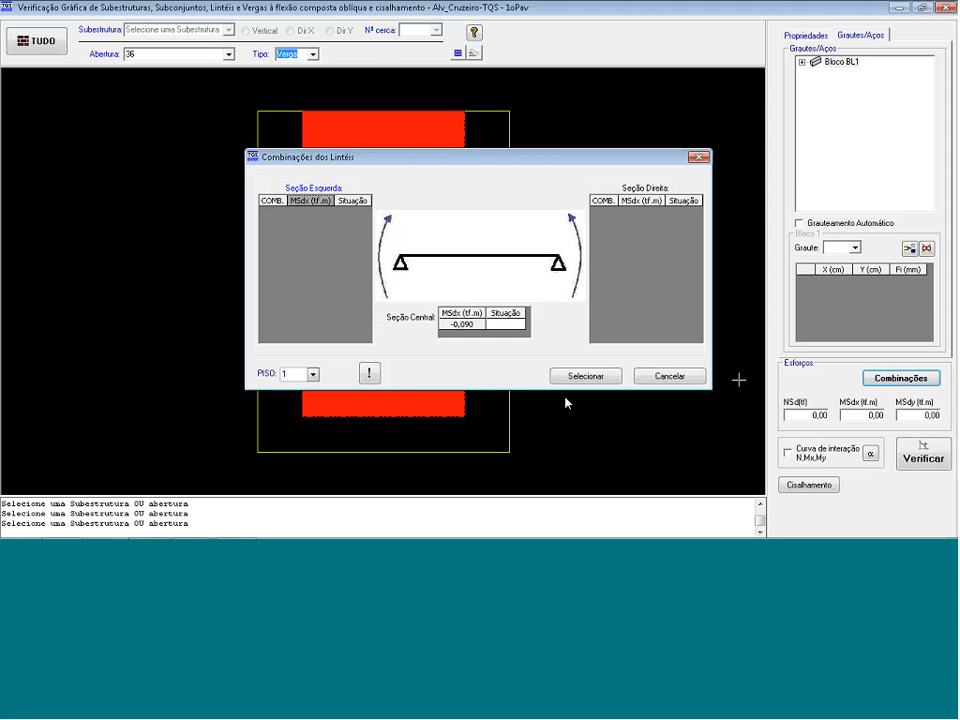
{"action": "left_click", "coordinate": [369, 373]}
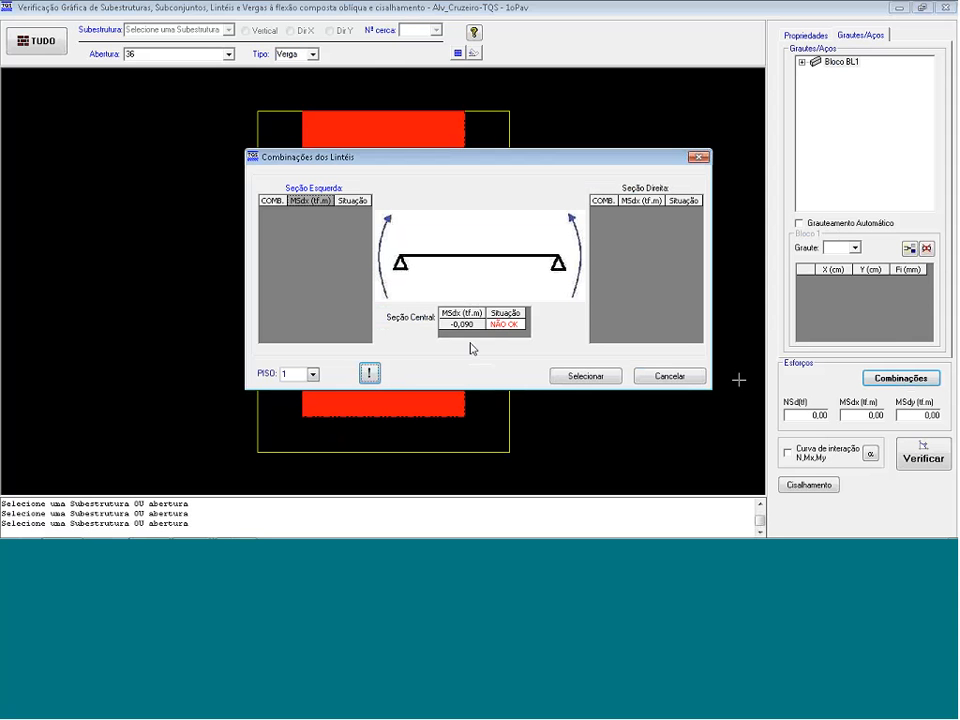
{"action": "left_click", "coordinate": [670, 376]}
- Set the Furo1 bar of the Verga's Bloco BL1 to 8 mm, verify the combinations again and close them
{"action": "left_click", "coordinate": [802, 62]}
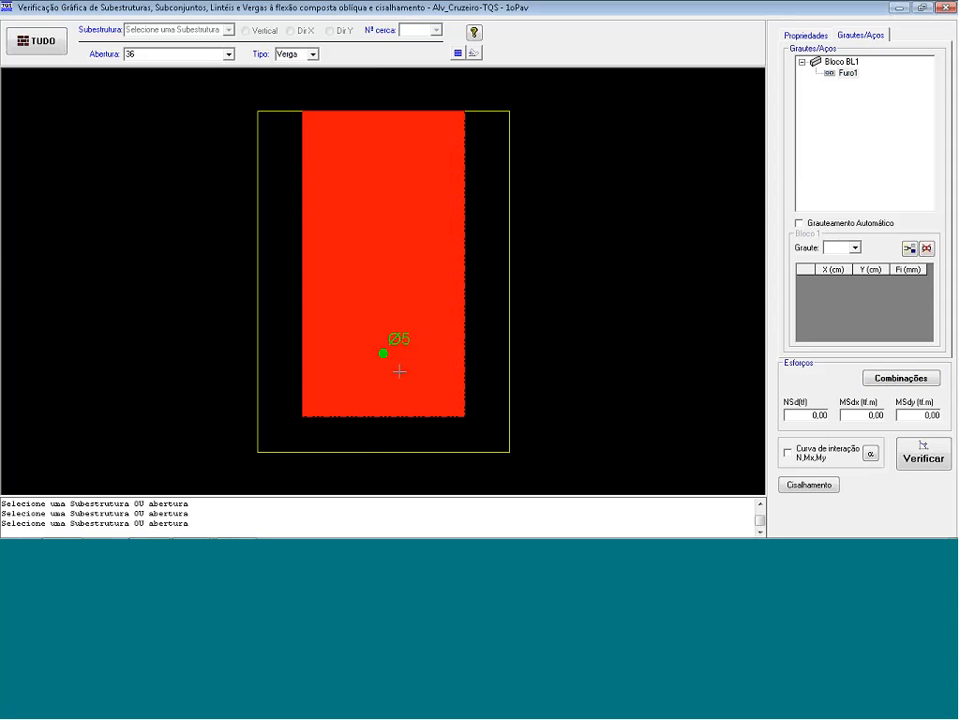
{"action": "left_click", "coordinate": [847, 77]}
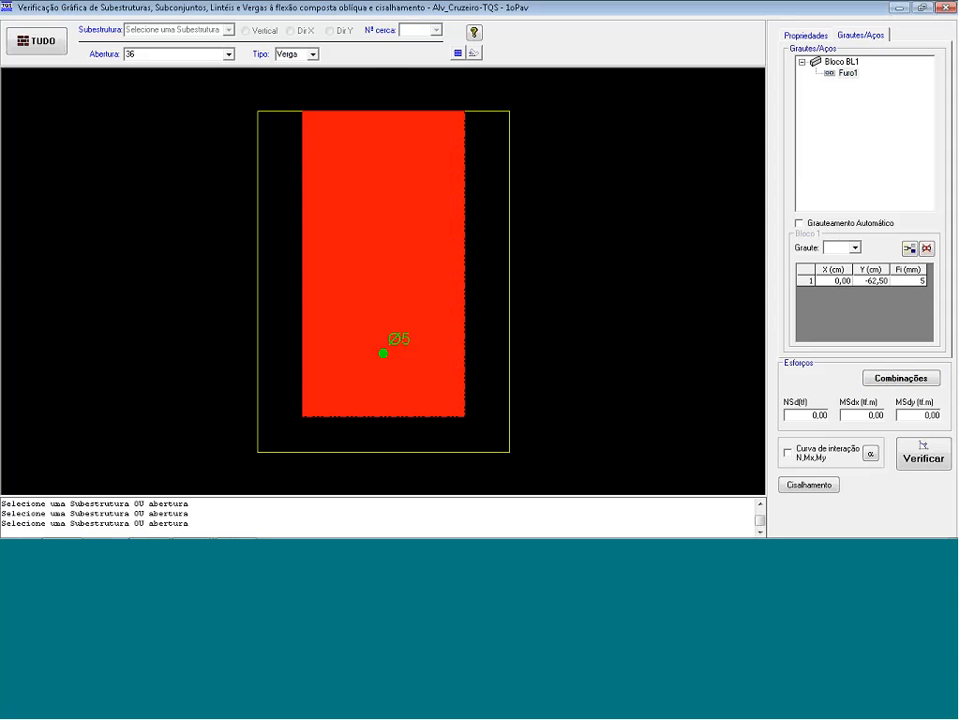
{"action": "left_click", "coordinate": [912, 281]}
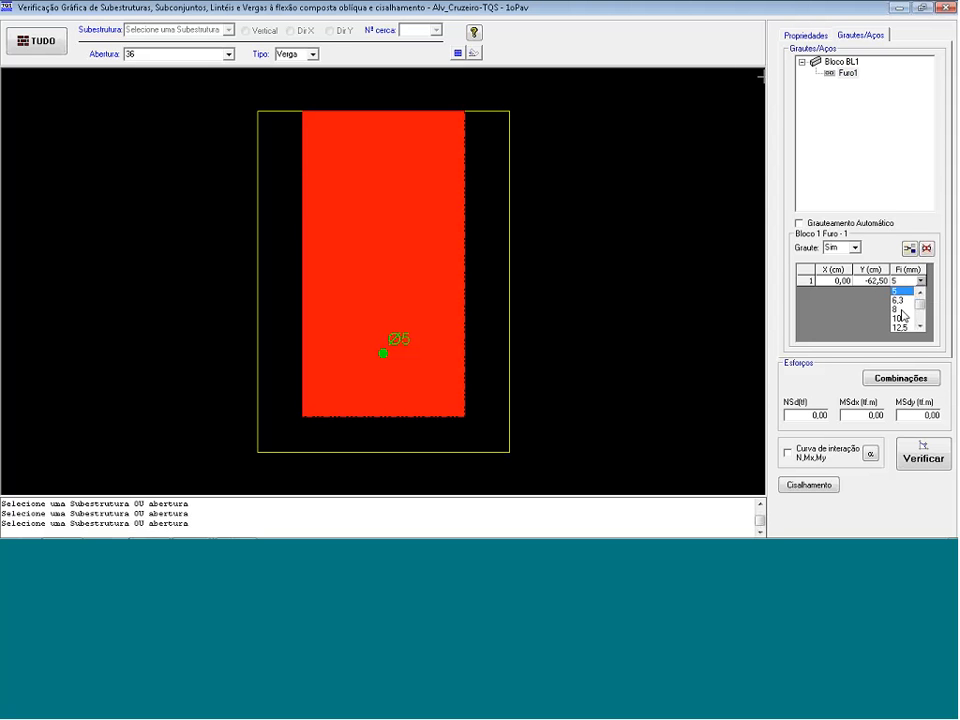
{"action": "left_click", "coordinate": [901, 310]}
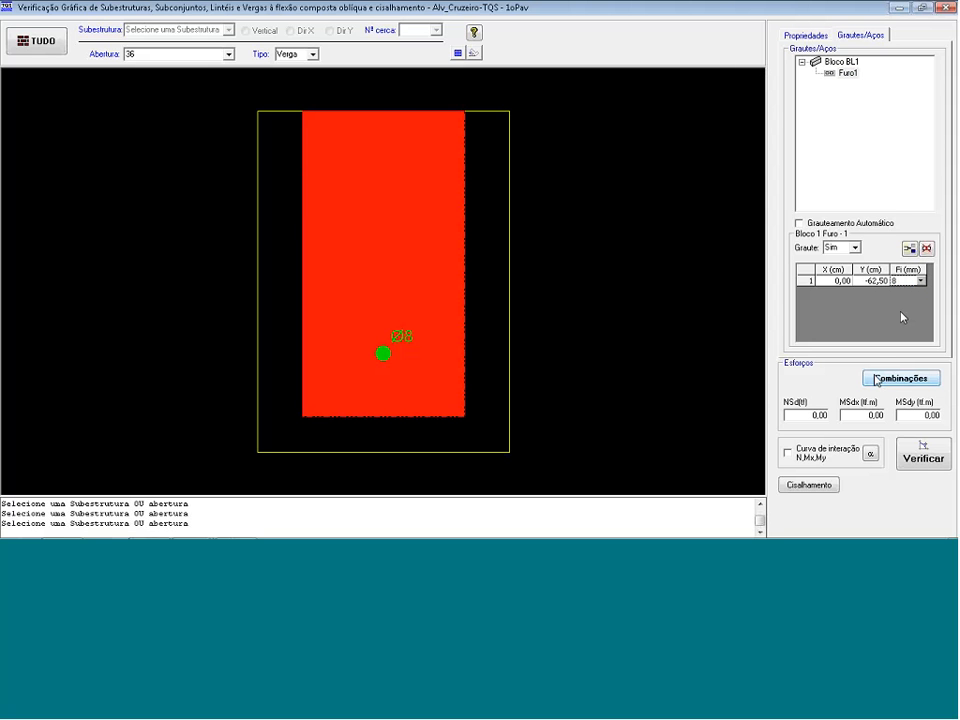
{"action": "left_click", "coordinate": [877, 379]}
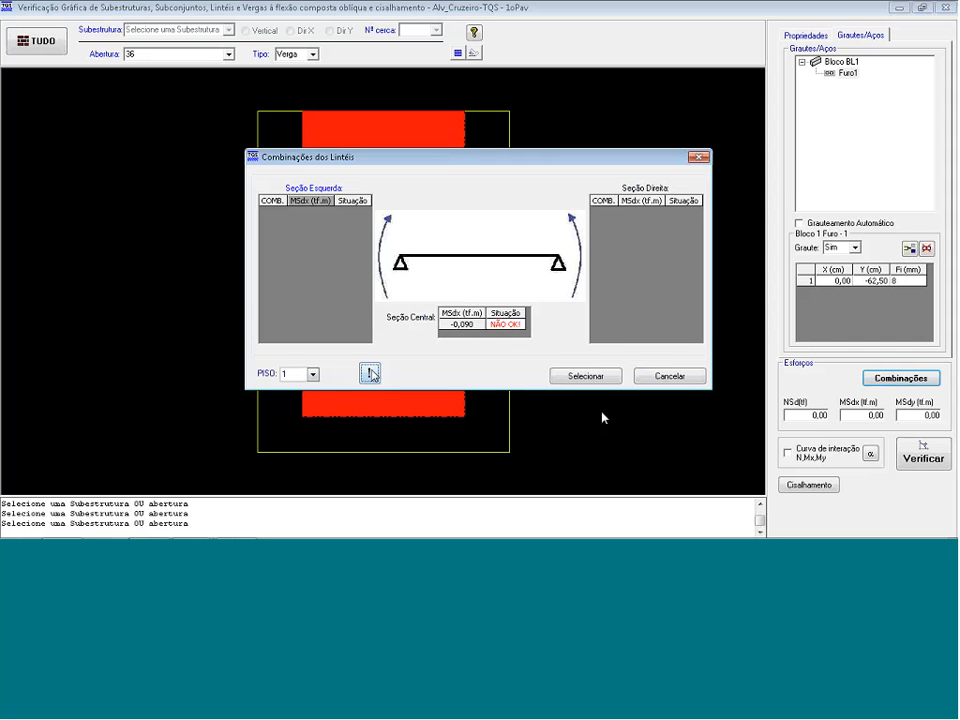
{"action": "left_click", "coordinate": [678, 381]}
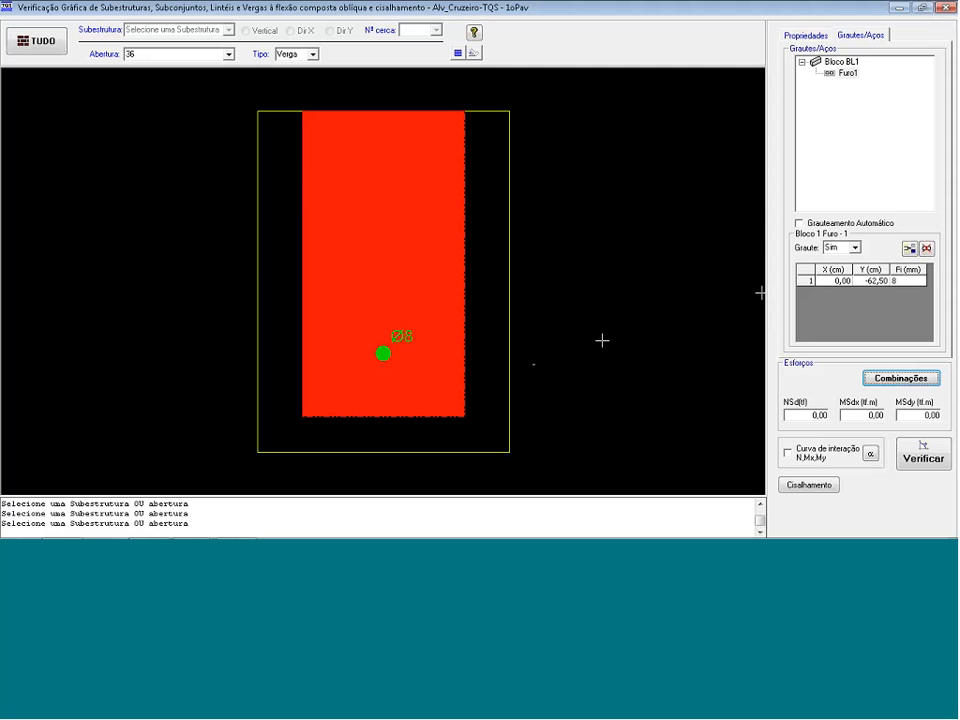
- Close the graphical verification and open the data of window J120 in the building's doors and windows criteria
{"action": "left_click", "coordinate": [944, 7]}
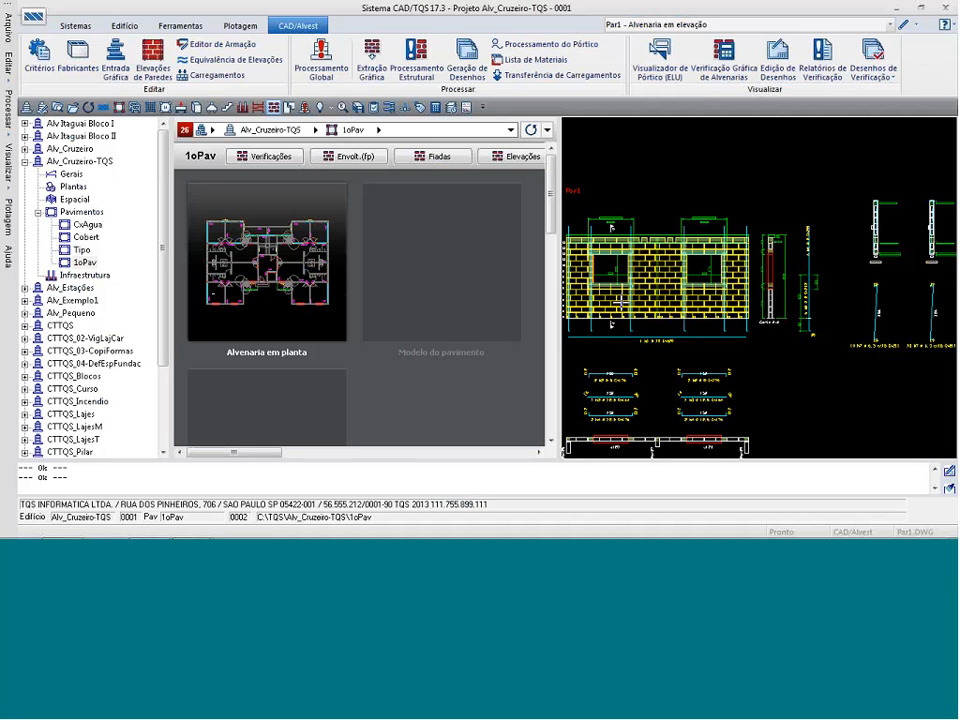
{"action": "left_click", "coordinate": [48, 78]}
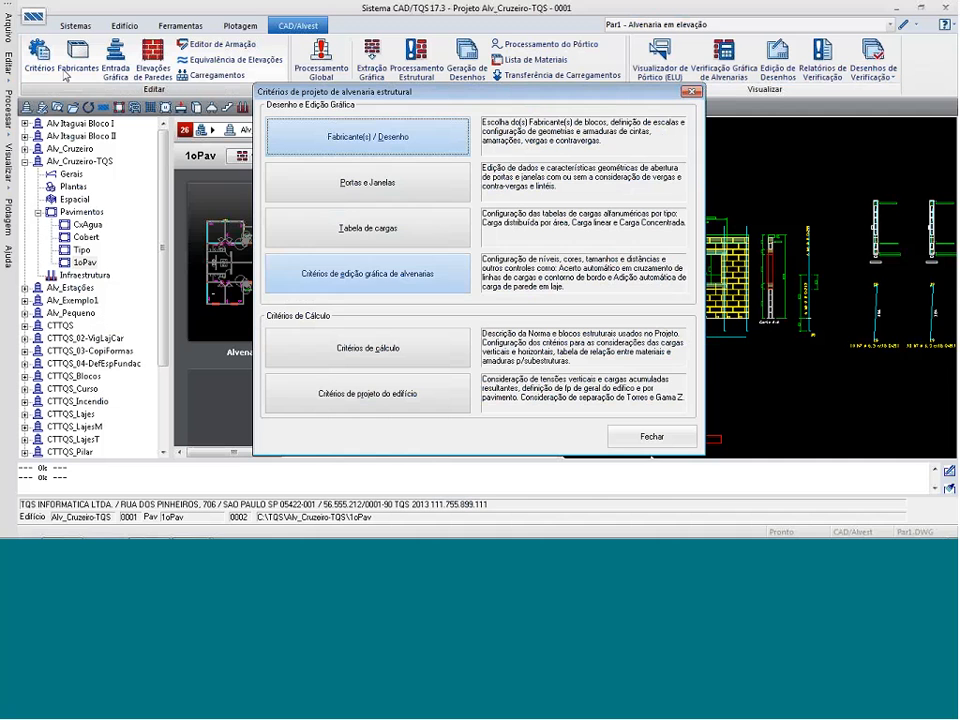
{"action": "left_click", "coordinate": [414, 197]}
{"action": "left_click", "coordinate": [569, 393]}
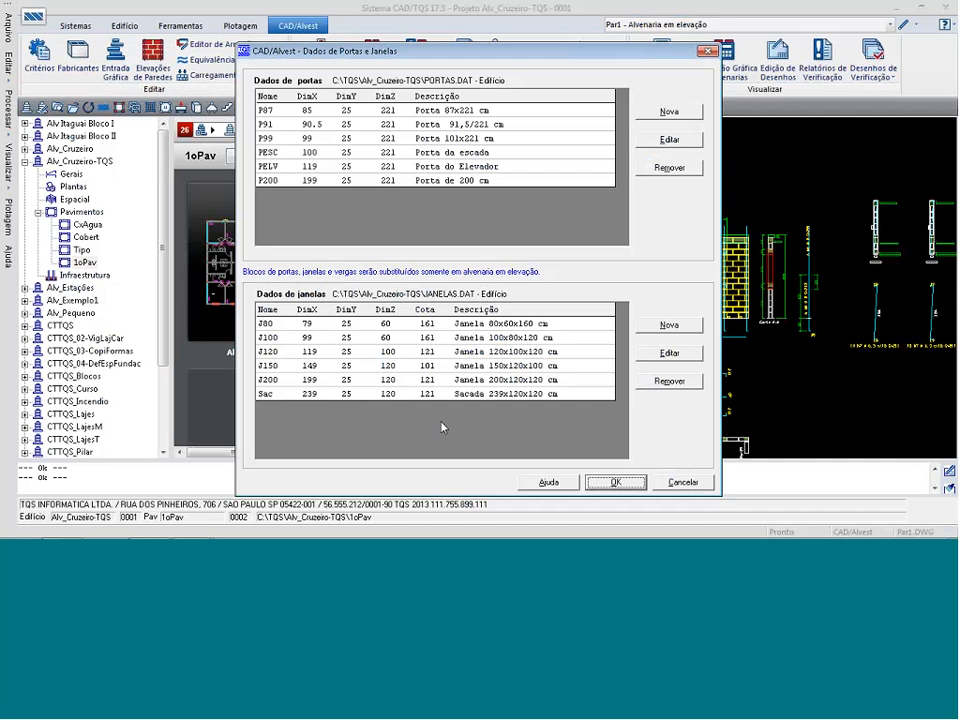
{"action": "left_click", "coordinate": [400, 351]}
{"action": "left_click", "coordinate": [669, 353]}
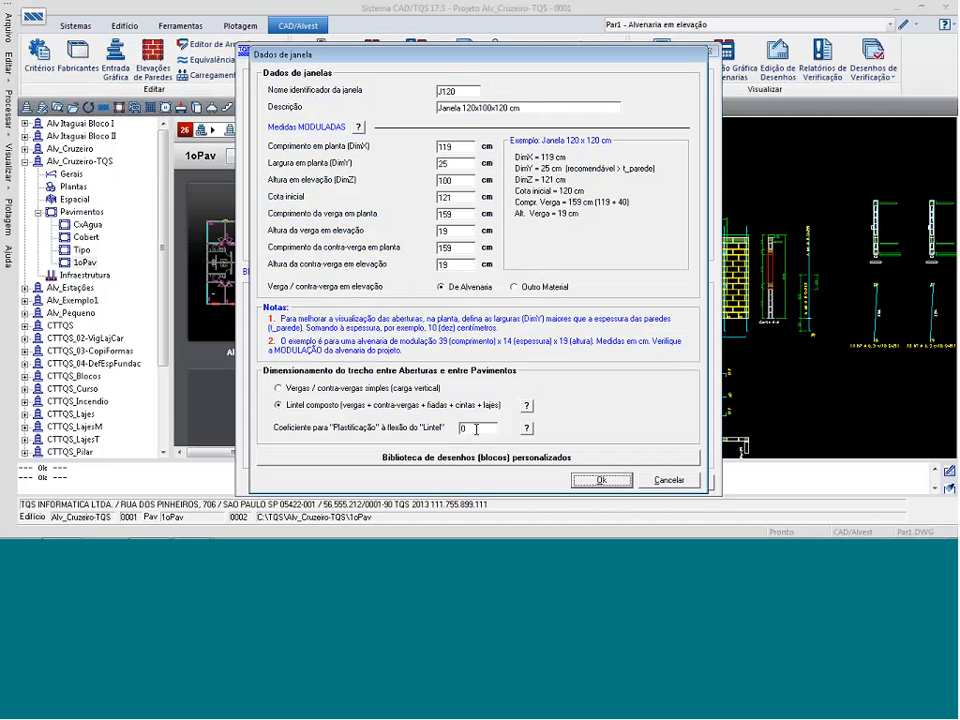
- Try 1 as J120's lintel bending plastification coefficient, set it back to 0, accept the data and close the criteria
{"action": "left_click", "coordinate": [476, 429]}
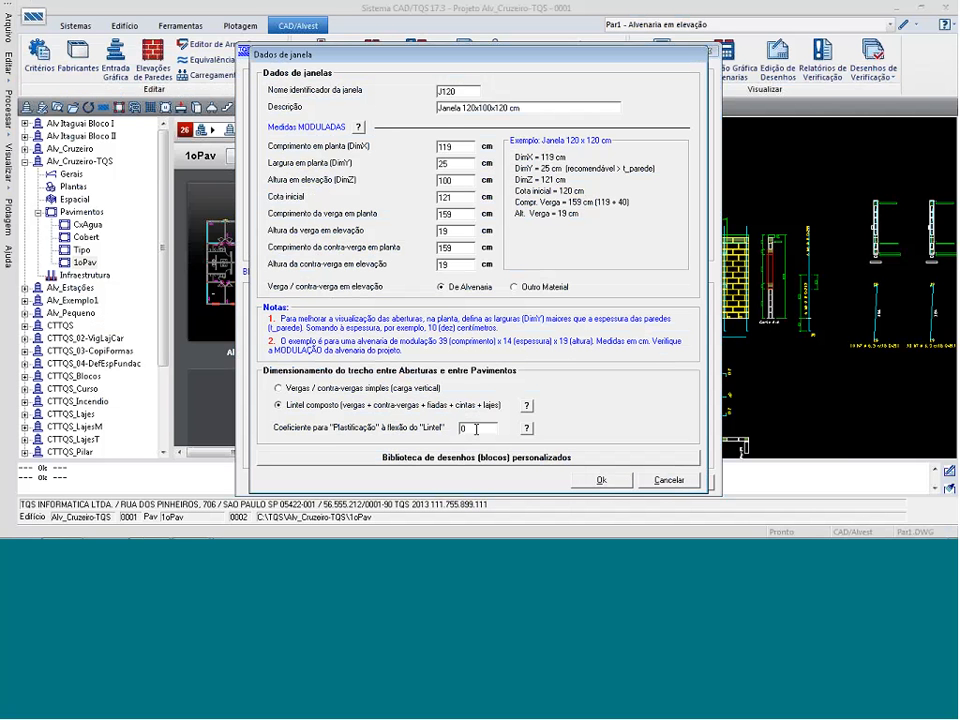
{"action": "key", "text": "BackSpace"}
{"action": "type", "text": "1"}
{"action": "key", "text": "BackSpace"}
{"action": "type", "text": "0"}
{"action": "left_click", "coordinate": [601, 480]}
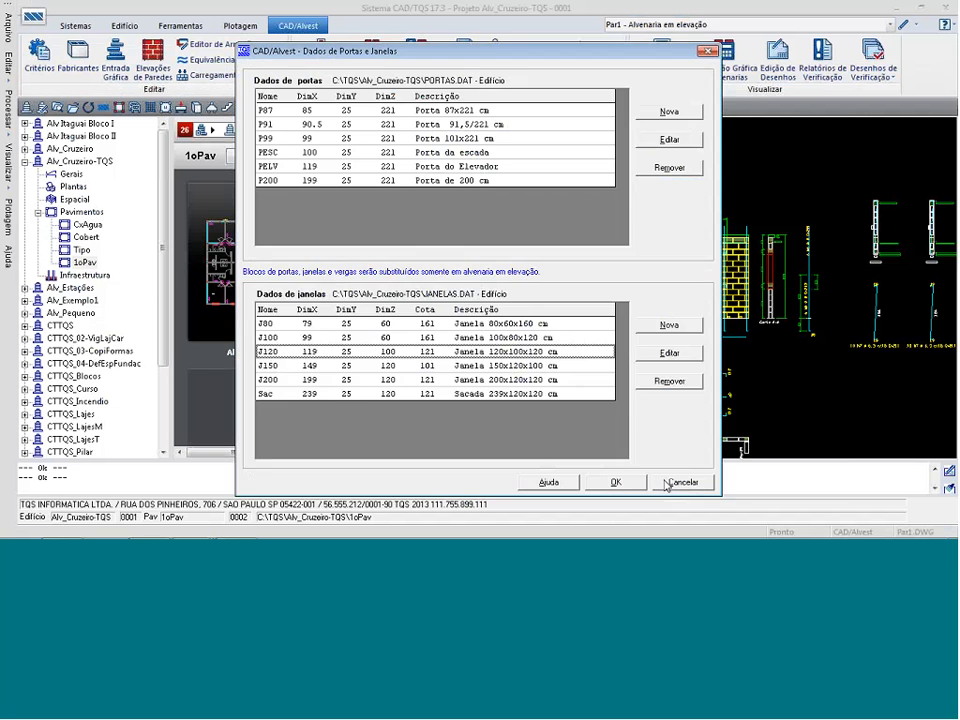
{"action": "left_click", "coordinate": [626, 484]}
{"action": "left_click", "coordinate": [654, 441]}
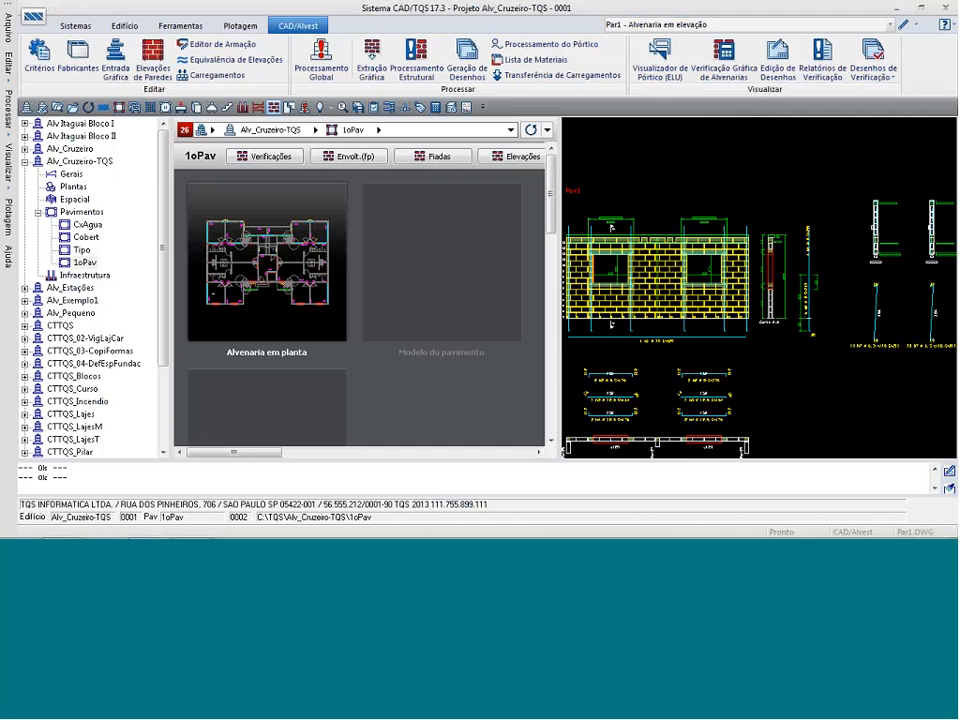
- Open the Par1 elevation for editing, display the internal block information and hide the VERGA static scheme, leaving the LINTEL scheme displayed
{"action": "left_click", "coordinate": [904, 26]}
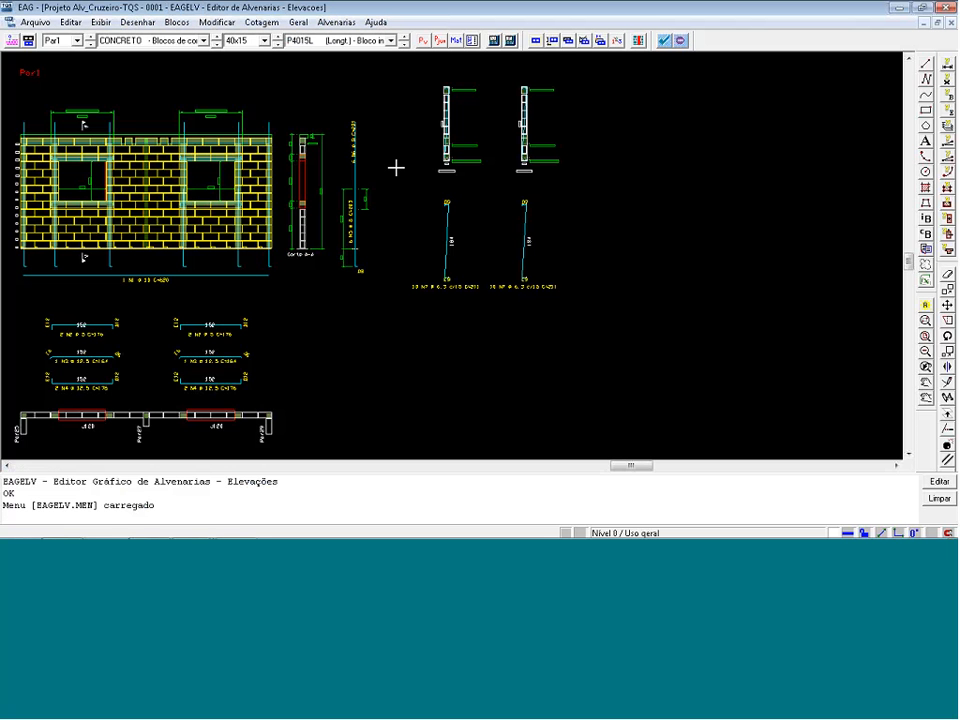
{"action": "left_click", "coordinate": [424, 41]}
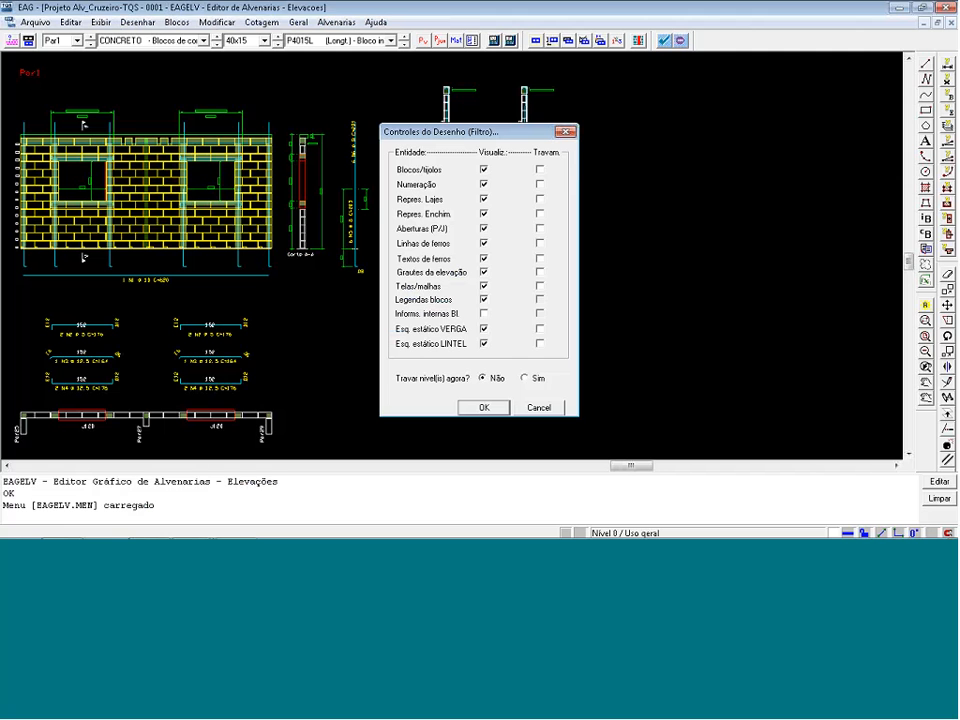
{"action": "left_click", "coordinate": [484, 313]}
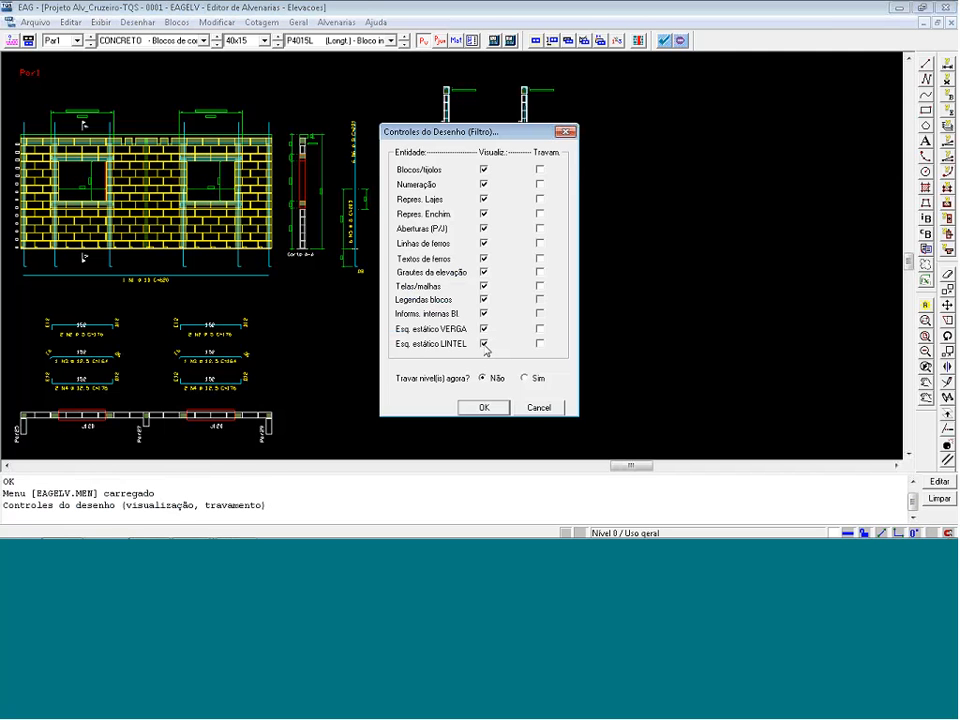
{"action": "left_click", "coordinate": [484, 329]}
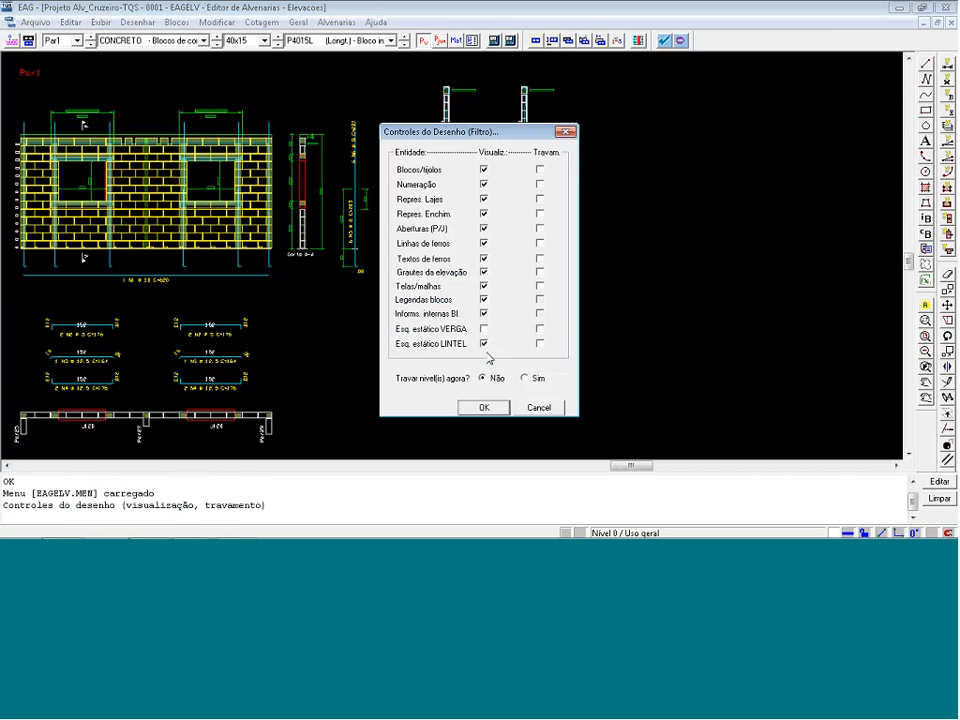
{"action": "left_click", "coordinate": [484, 407]}
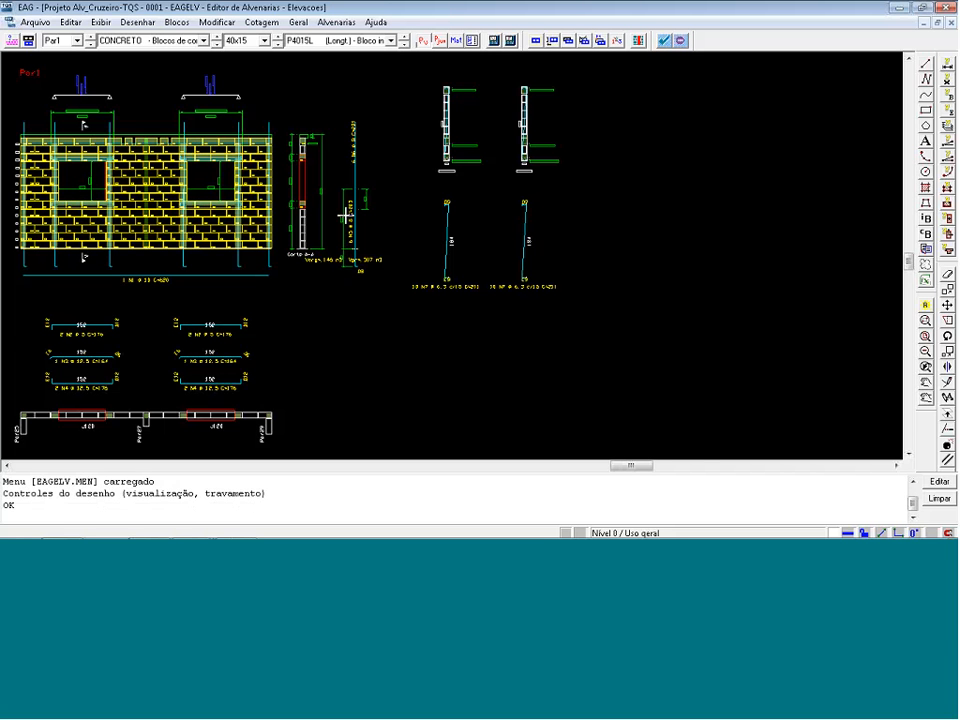
{"action": "key", "text": "F8"}
{"action": "left_click", "coordinate": [18, 64]}
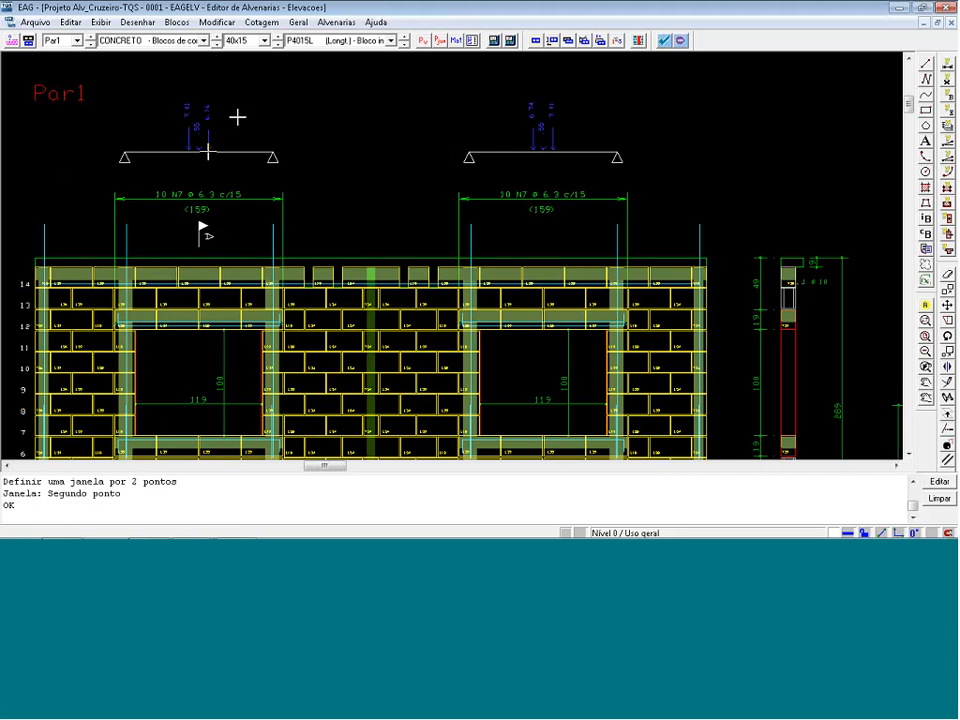
{"action": "scroll", "coordinate": [236, 110], "scroll_direction": "down", "scroll_amount": 1}
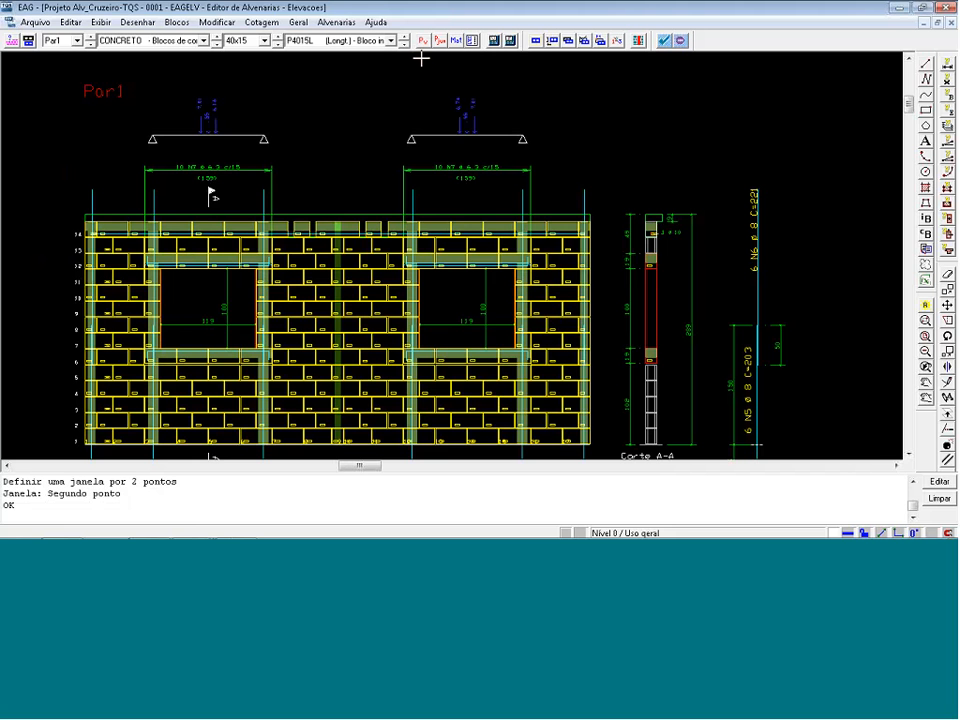
- Display the VERGA static scheme in place of the LINTEL scheme above the openings of Par1
{"action": "left_click", "coordinate": [472, 41]}
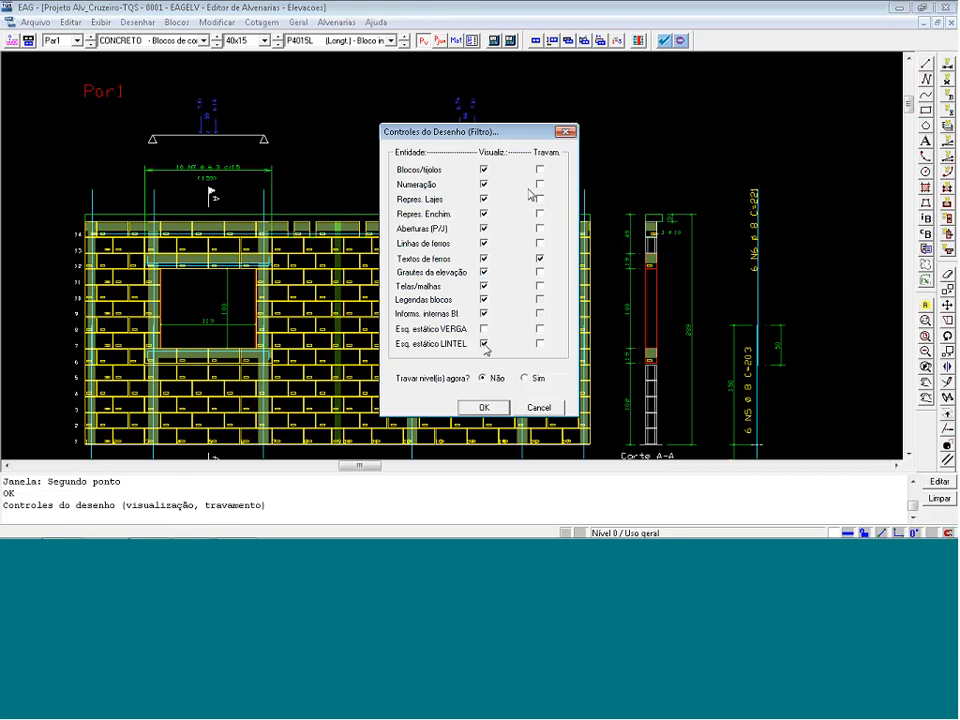
{"action": "left_click", "coordinate": [483, 407]}
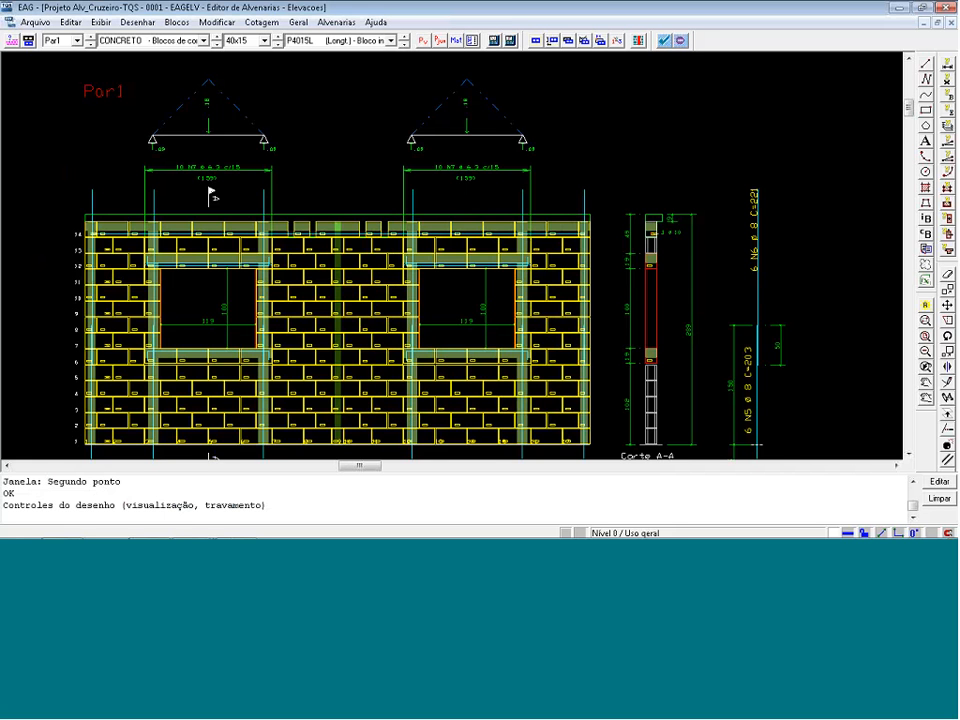
{"action": "scroll", "coordinate": [242, 135], "scroll_direction": "up", "scroll_amount": 1}
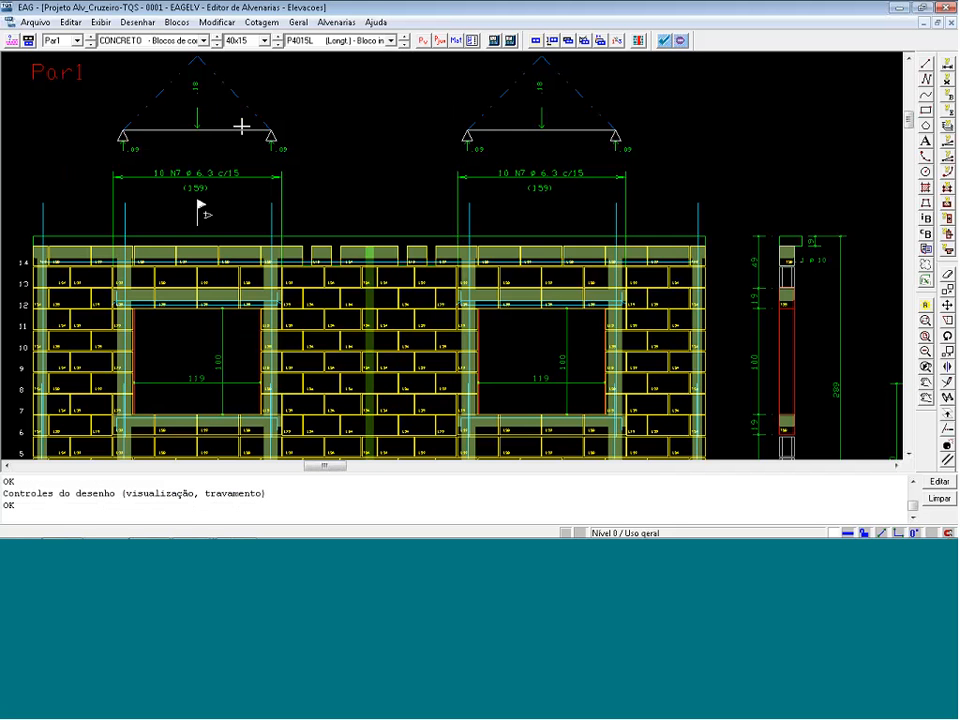
- Try to move the static scheme above Par1's first opening down onto that opening's lintel, and undo the move
{"action": "key", "text": "Escape"}
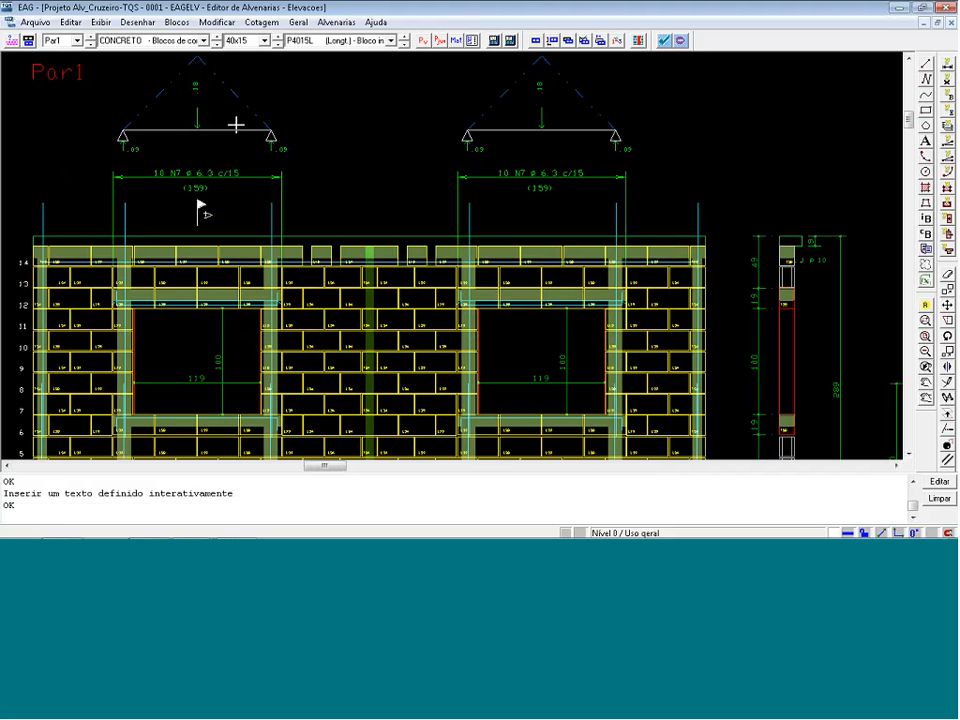
{"action": "left_click", "coordinate": [235, 130]}
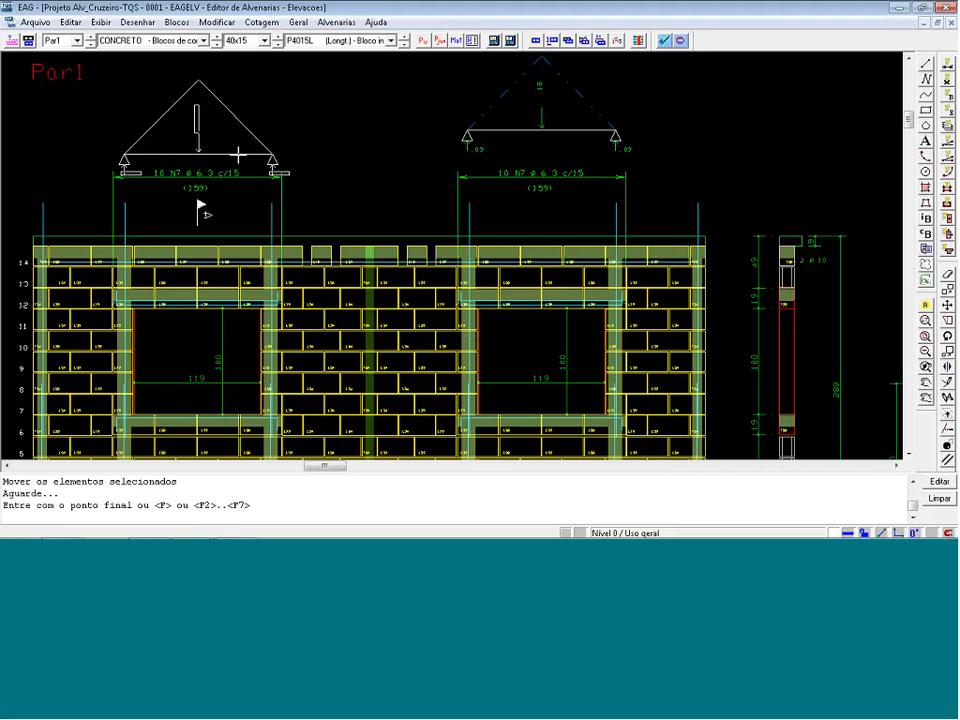
{"action": "left_click", "coordinate": [218, 303]}
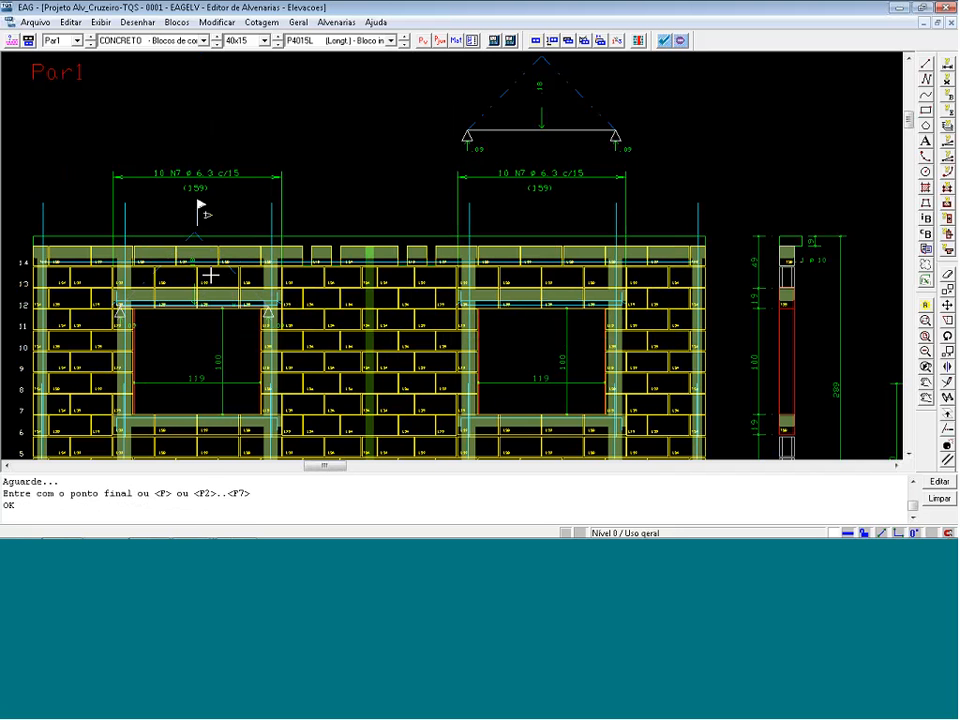
{"action": "key", "text": "ctrl+z"}
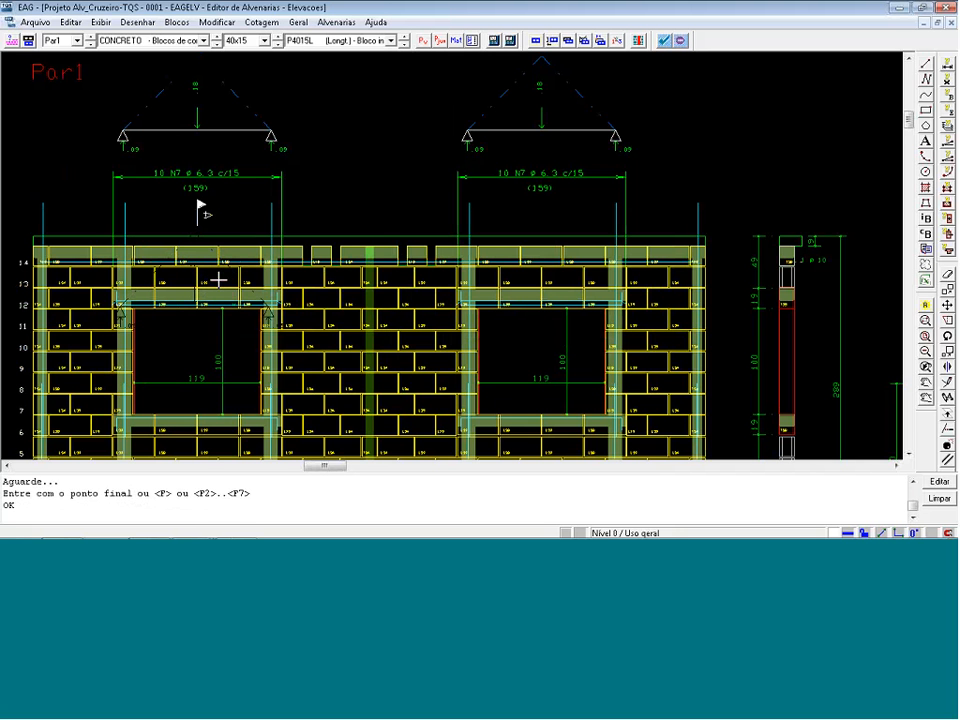
- Close the Par1 elevation without saving and open the data of window J120 in the doors and windows criteria
{"action": "left_click", "coordinate": [946, 8]}
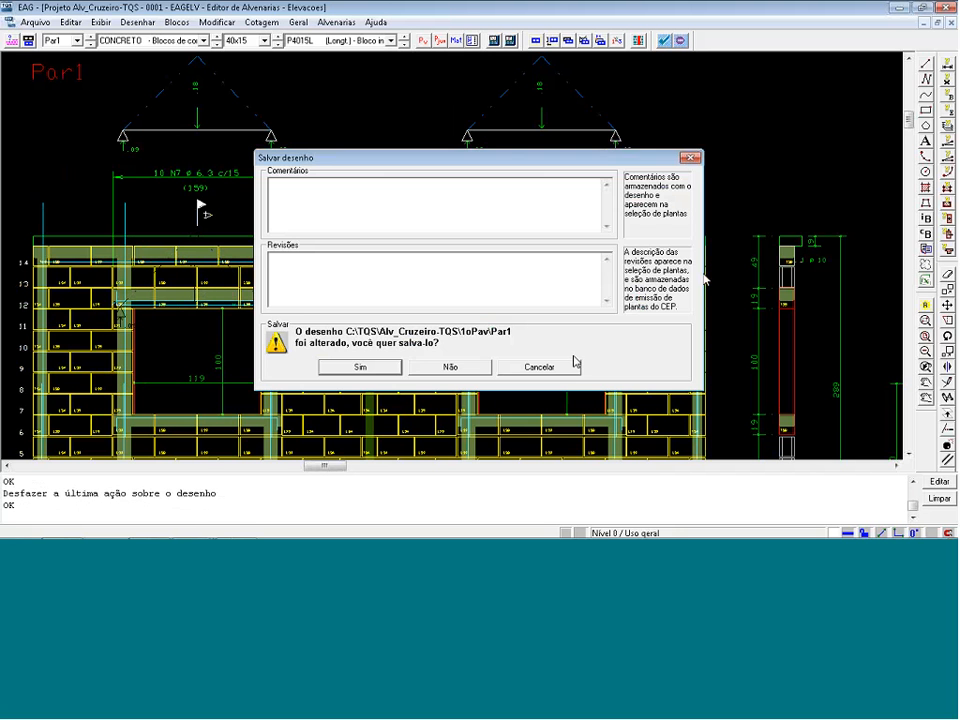
{"action": "left_click", "coordinate": [481, 368]}
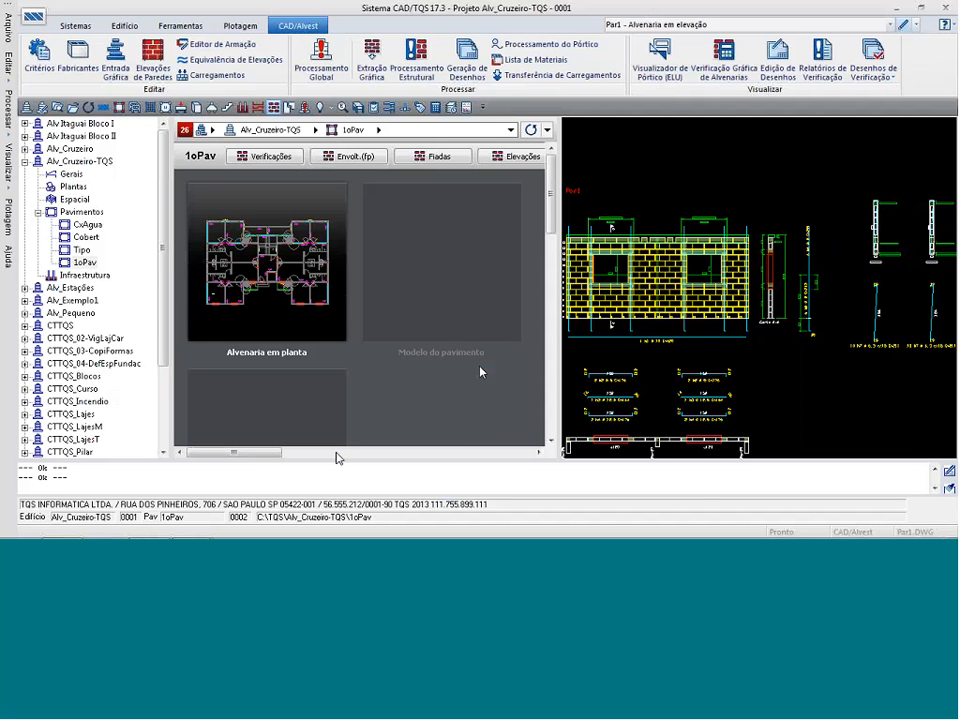
{"action": "left_click", "coordinate": [39, 55]}
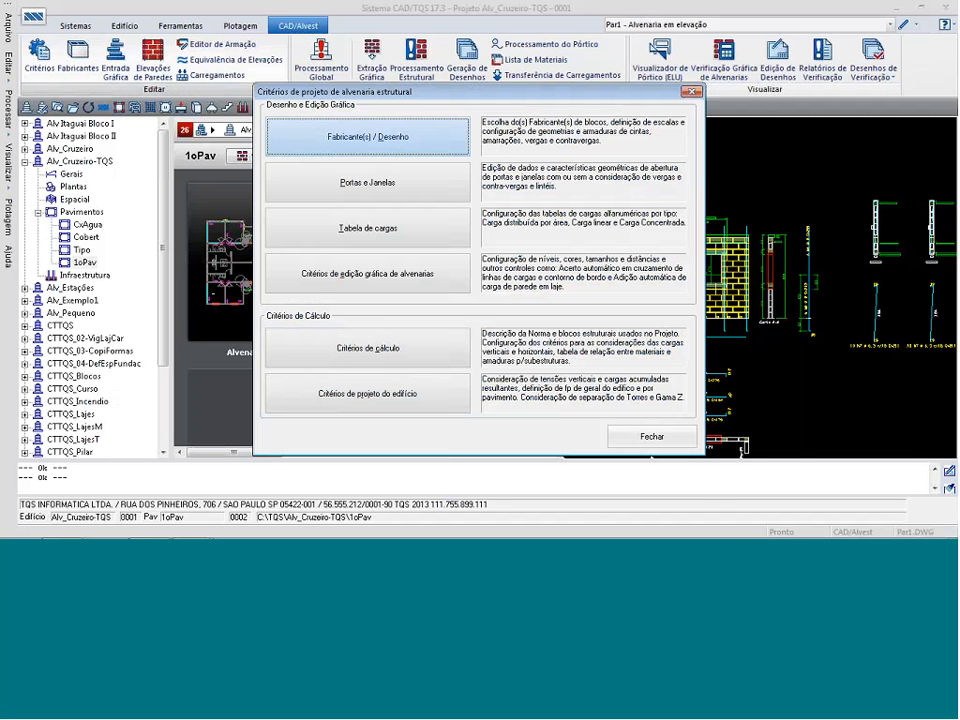
{"action": "left_click", "coordinate": [420, 190]}
{"action": "left_click", "coordinate": [569, 393]}
{"action": "left_click", "coordinate": [437, 377]}
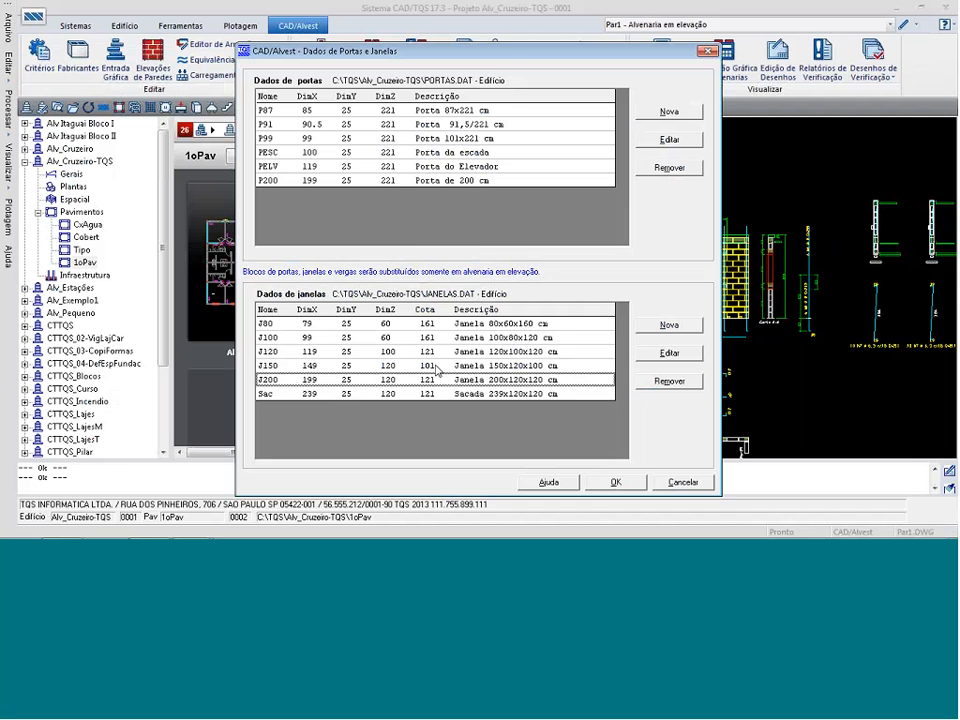
{"action": "left_click", "coordinate": [440, 353]}
{"action": "left_click", "coordinate": [664, 357]}
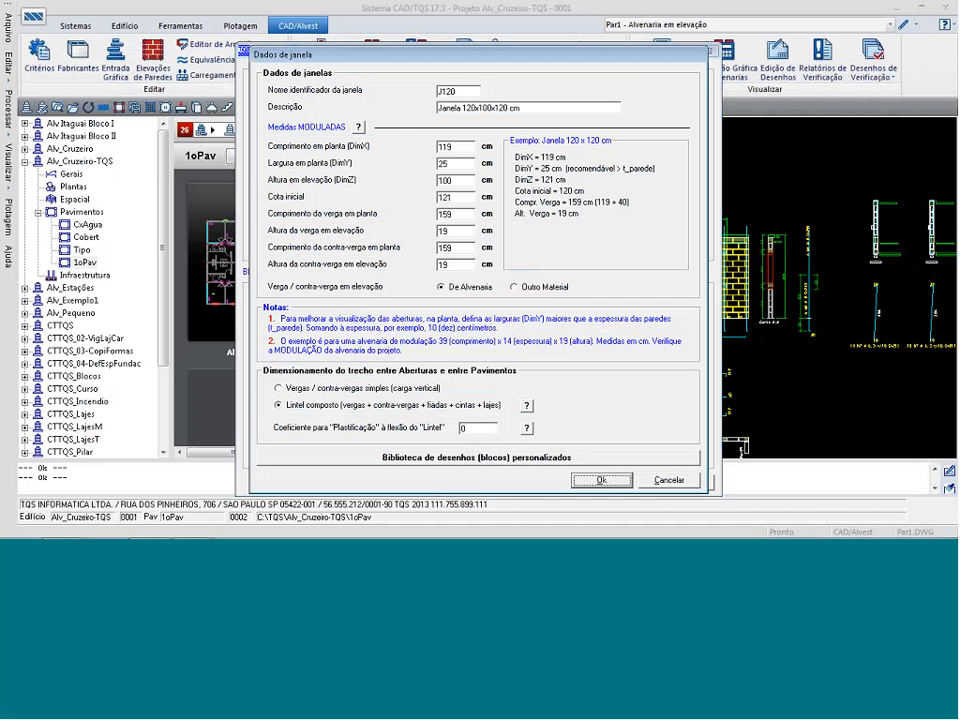
- Try 0.5 as J120's lintel bending plastification coefficient, discard the window data and close the criteria
{"action": "double_click", "coordinate": [487, 427]}
{"action": "type", "text": "0.5"}
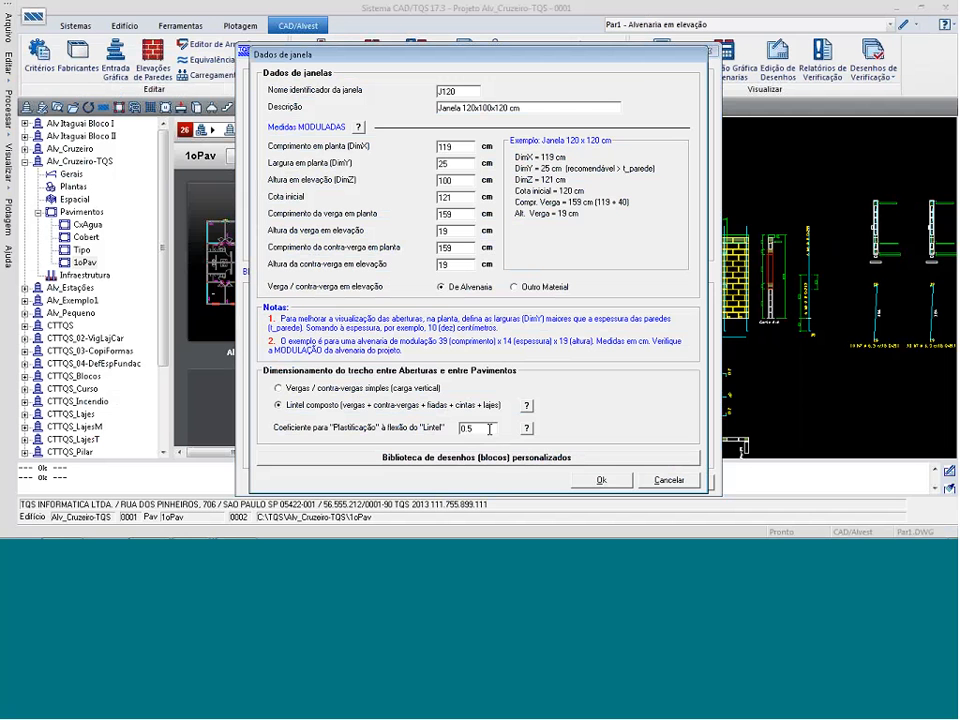
{"action": "double_click", "coordinate": [486, 430]}
{"action": "left_click", "coordinate": [672, 484]}
{"action": "left_click", "coordinate": [686, 485]}
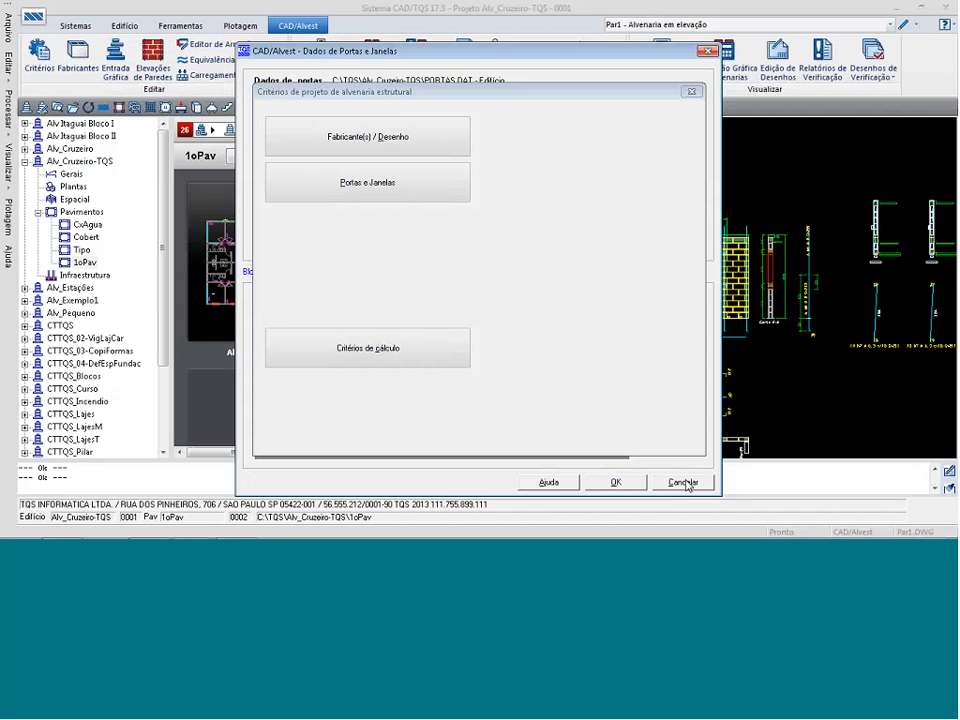
{"action": "left_click", "coordinate": [672, 442]}
{"action": "key", "text": "alt+Tab"}
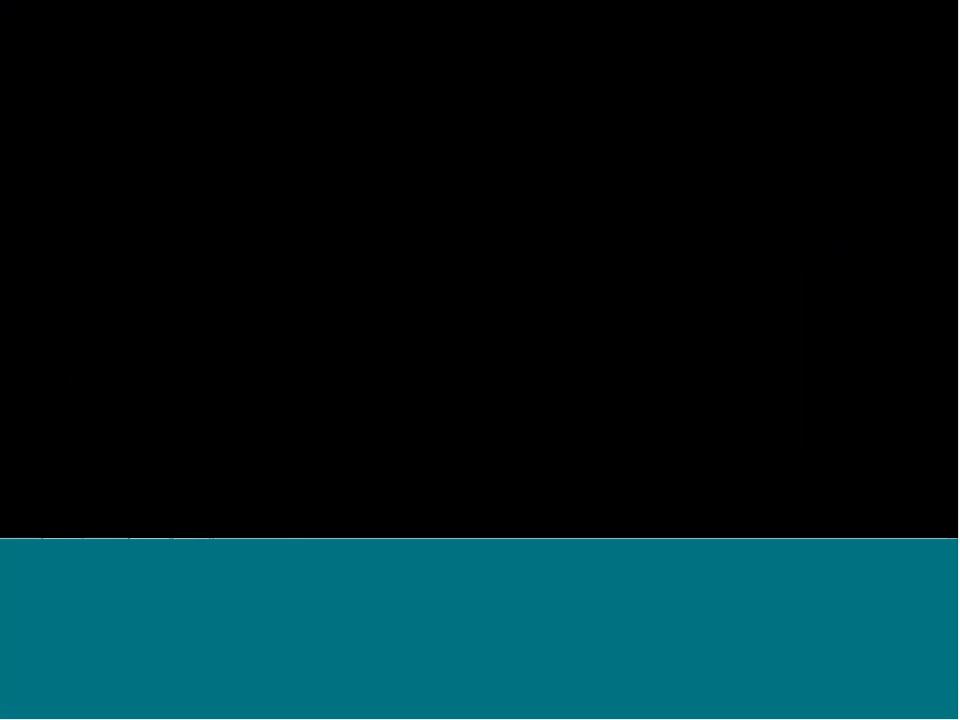
{"action": "key", "text": "Right"}
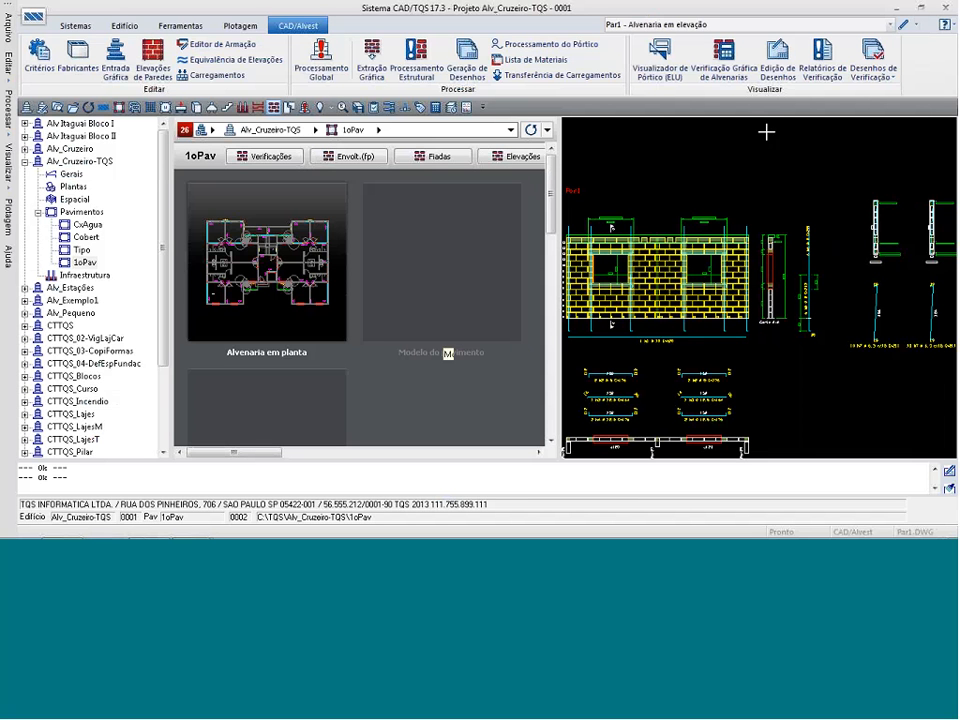
- Examine the Alfa and GamaZ values for each wind case in the global stability report, and close the report and results list
{"action": "left_click", "coordinate": [840, 80]}
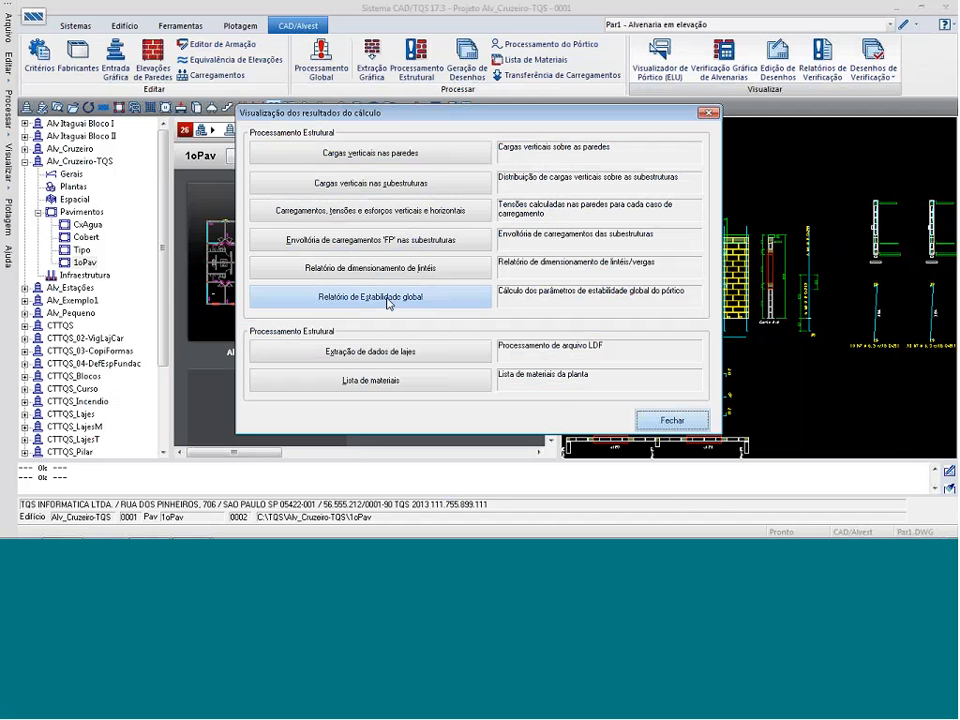
{"action": "left_click", "coordinate": [388, 298]}
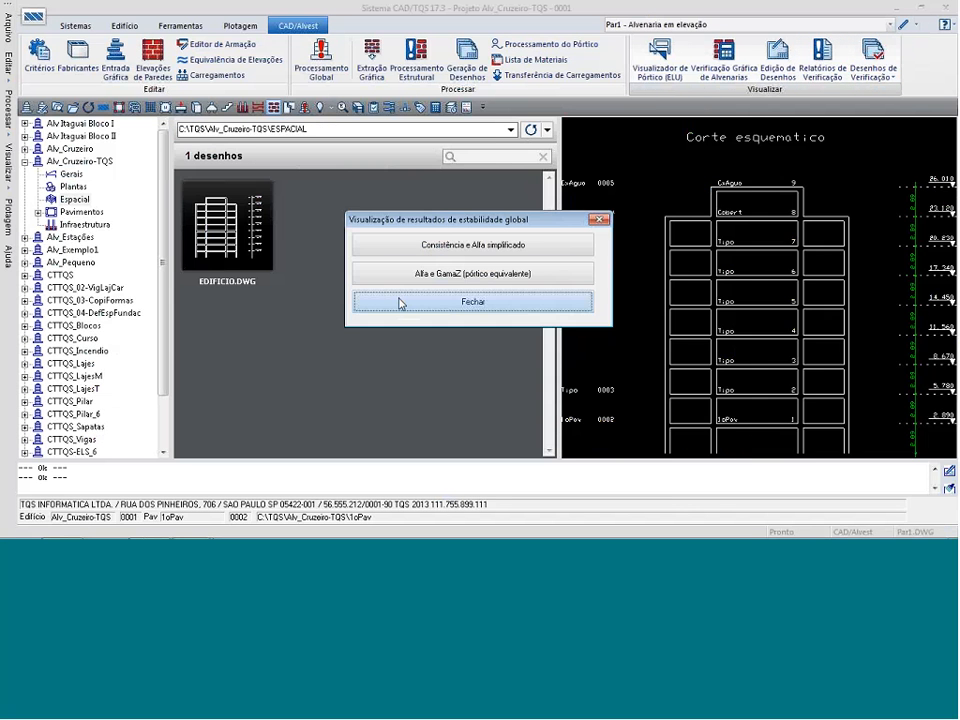
{"action": "left_click", "coordinate": [458, 333]}
{"action": "scroll", "coordinate": [350, 355], "scroll_direction": "down", "scroll_amount": 4}
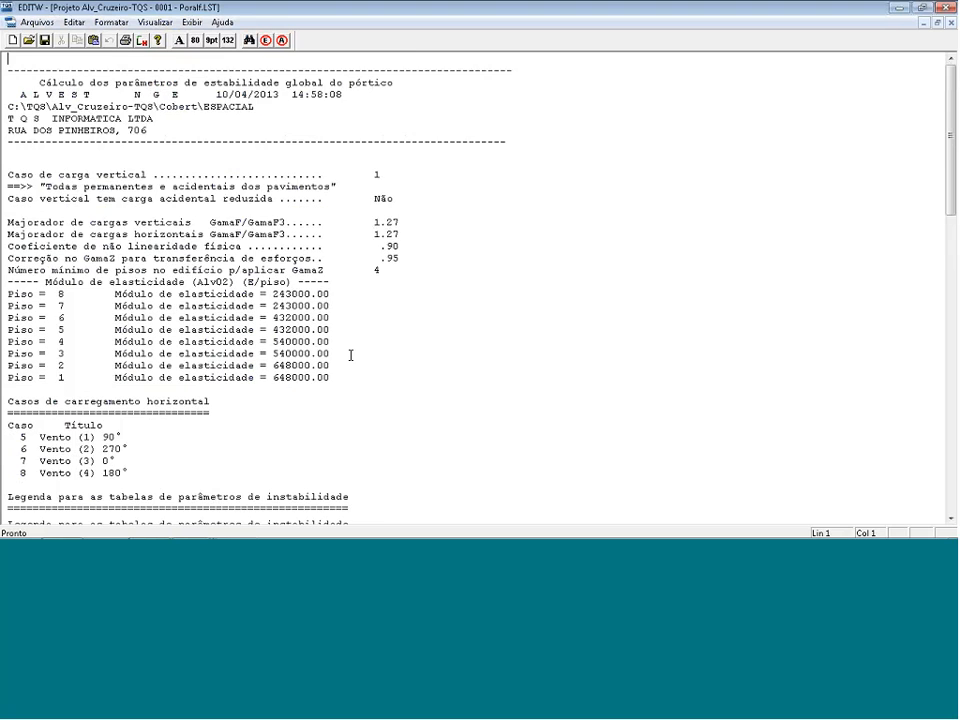
{"action": "scroll", "coordinate": [352, 352], "scroll_direction": "down", "scroll_amount": 4}
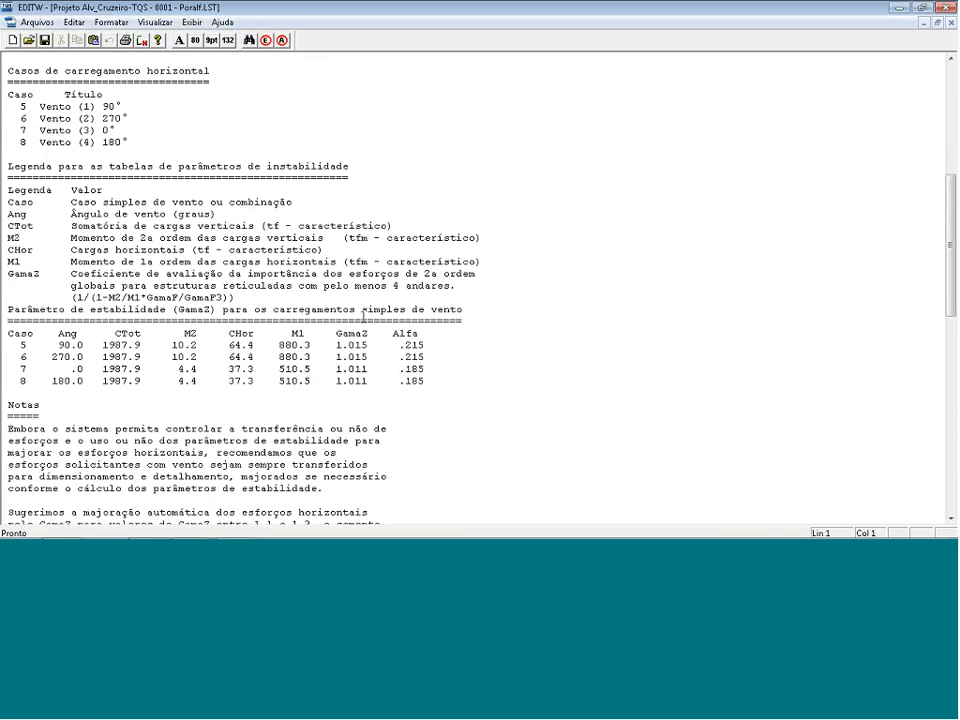
{"action": "left_click", "coordinate": [949, 7]}
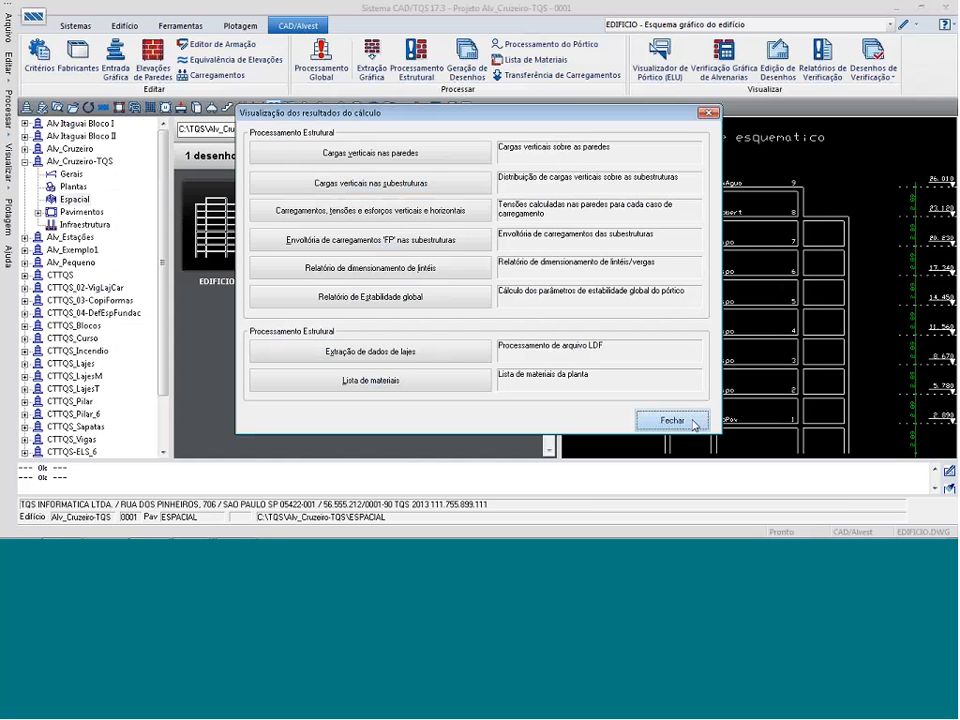
{"action": "left_click", "coordinate": [672, 420]}
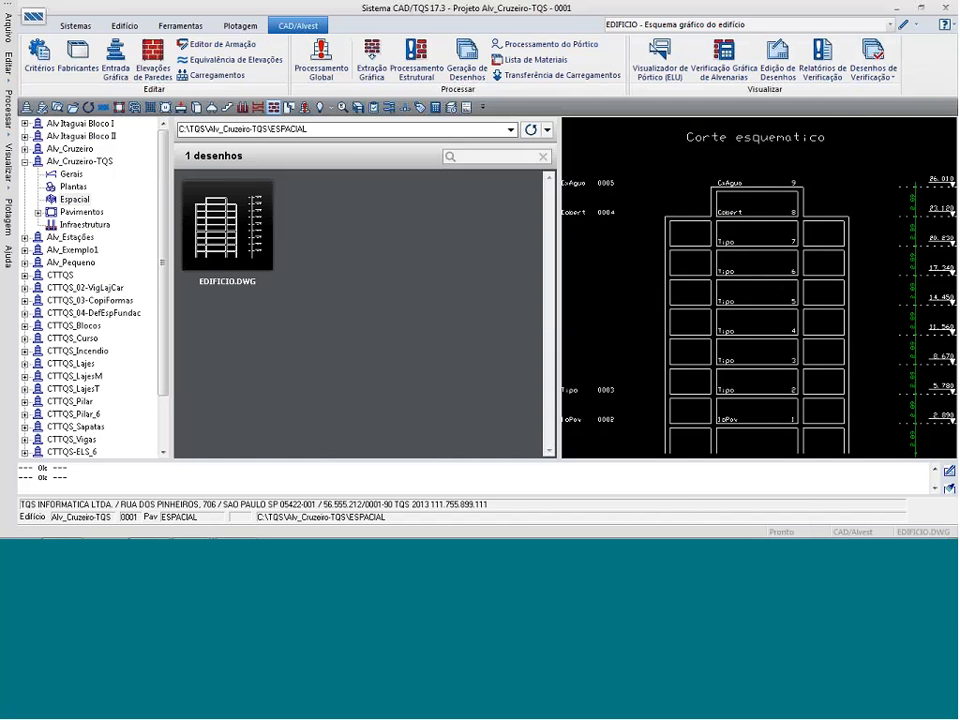
- Try to view the loads, stresses and forces report for load case 1 from the Espacial folder, and close the results list
{"action": "left_click", "coordinate": [832, 70]}
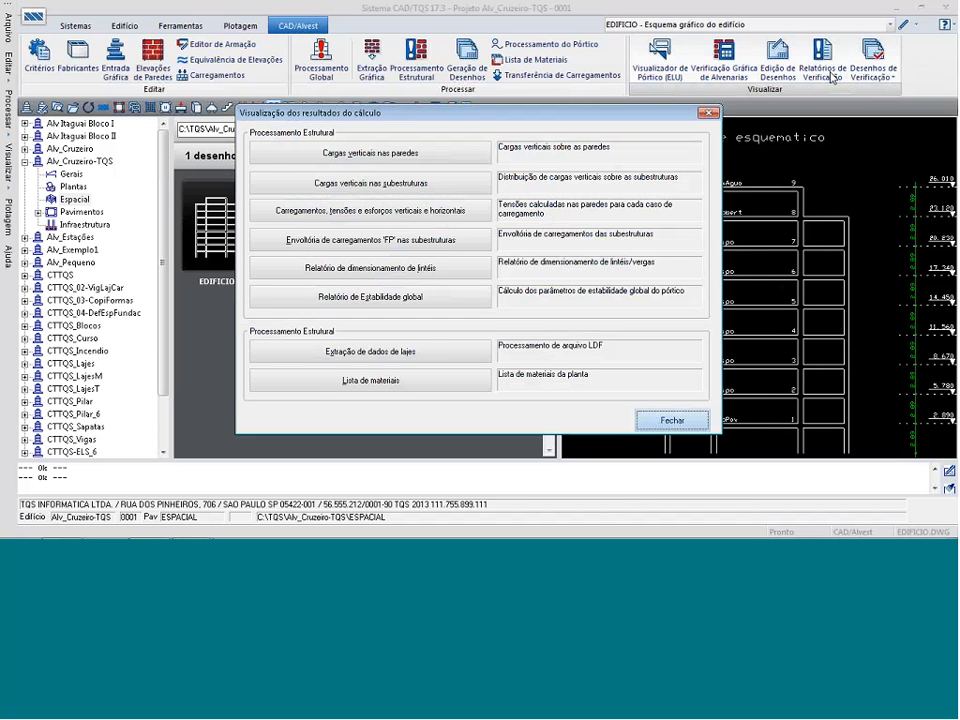
{"action": "left_click", "coordinate": [423, 302]}
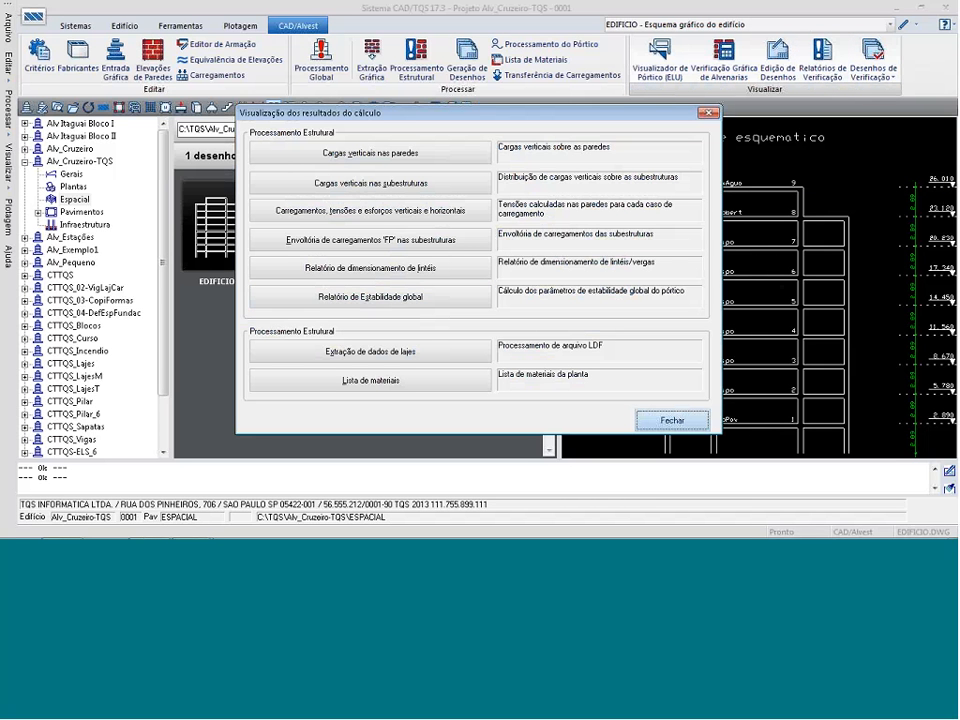
{"action": "left_click", "coordinate": [453, 213]}
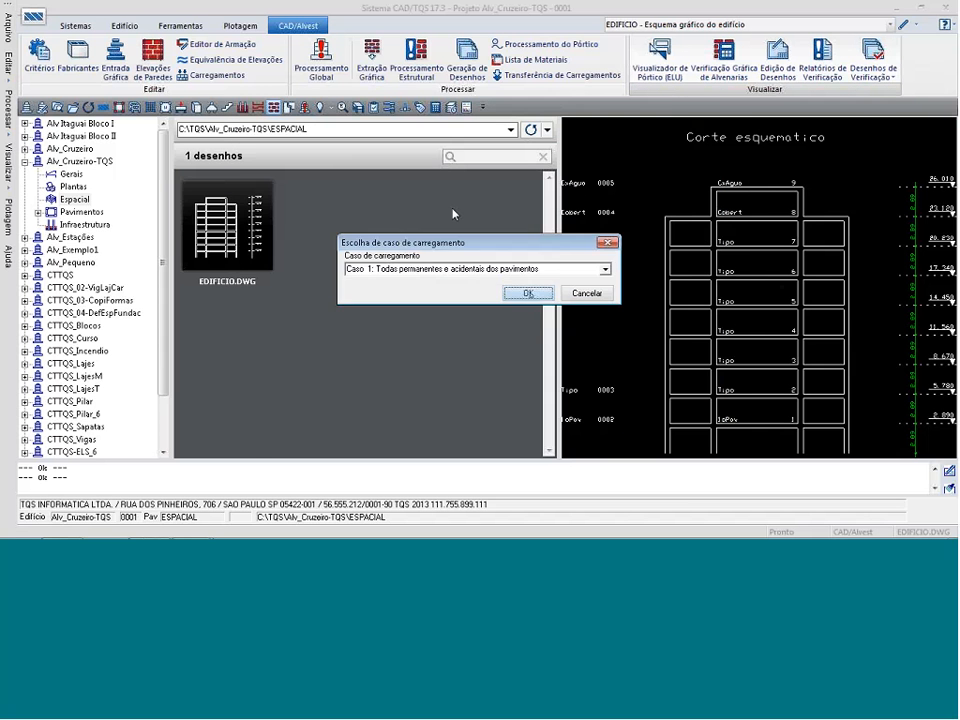
{"action": "left_click", "coordinate": [522, 289]}
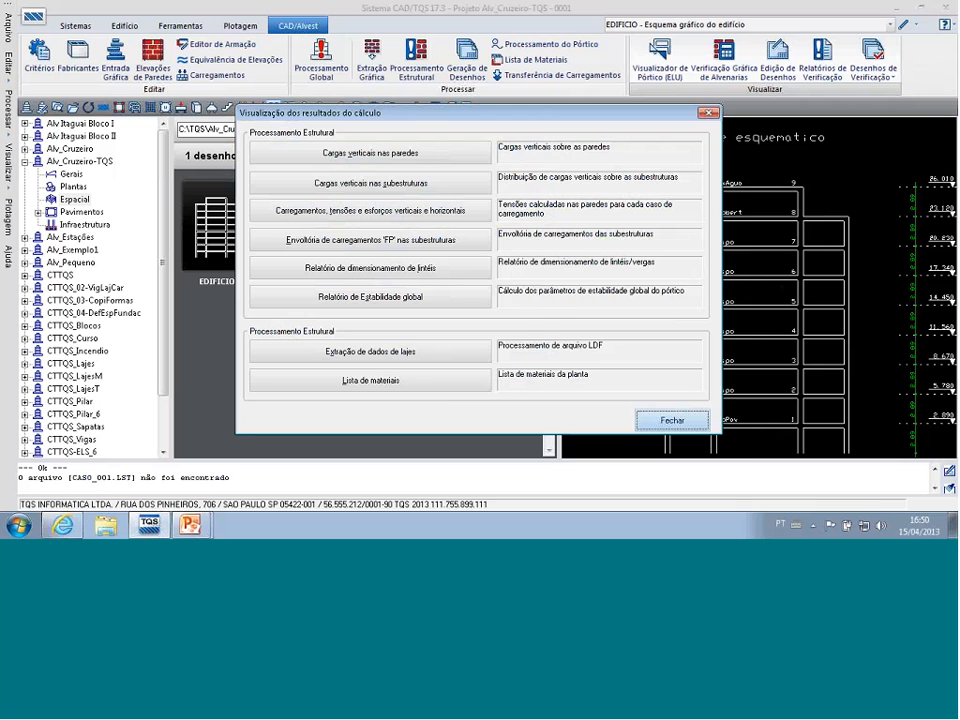
{"action": "left_click", "coordinate": [679, 423]}
- Switch to floor 1oPav, examine its substructure loads and stresses report for load case 1, and close the report and results list
{"action": "left_click", "coordinate": [38, 212]}
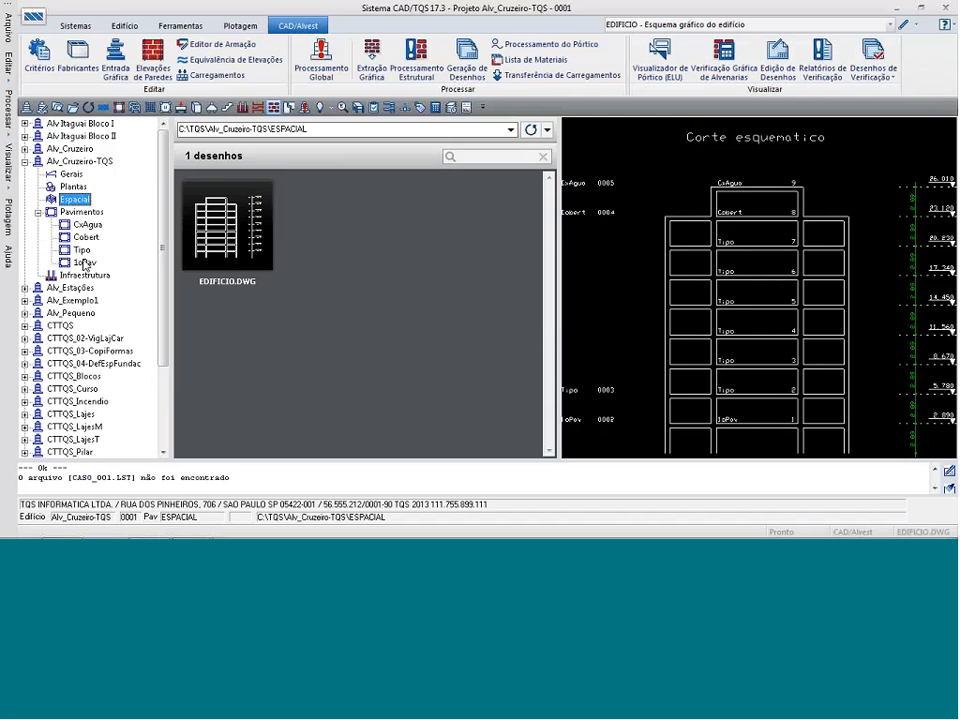
{"action": "left_click", "coordinate": [85, 263]}
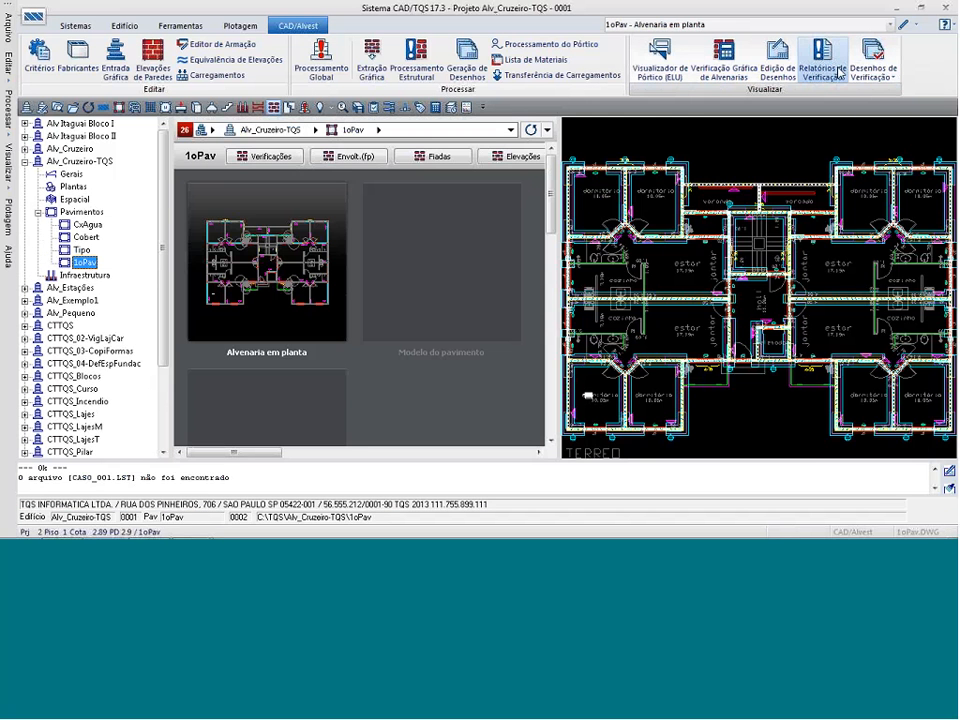
{"action": "left_click", "coordinate": [838, 72]}
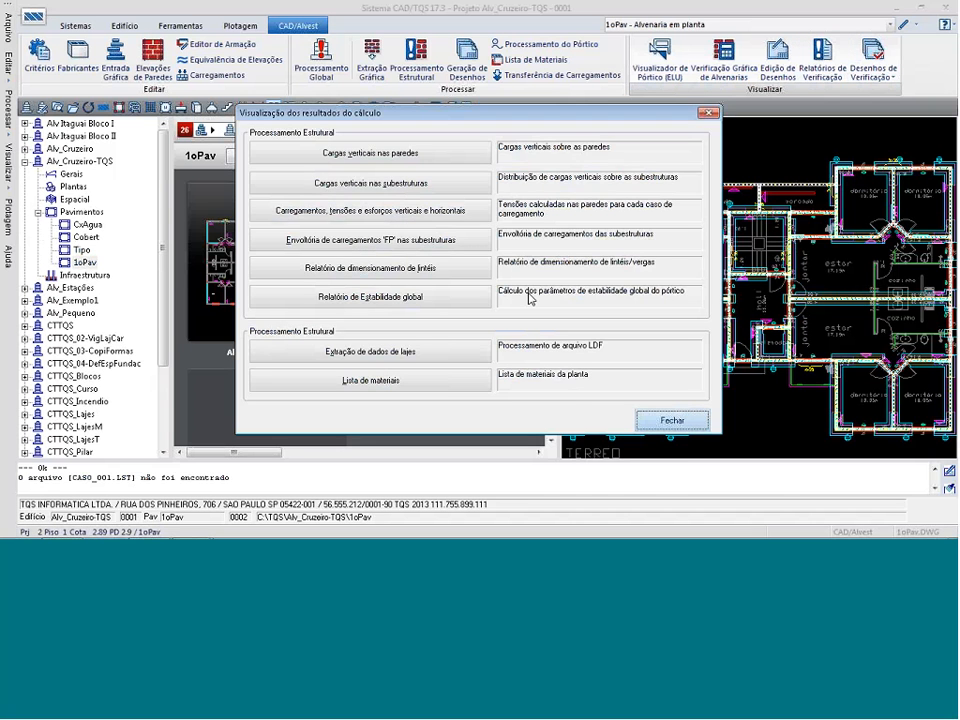
{"action": "left_click", "coordinate": [400, 211]}
{"action": "left_click", "coordinate": [545, 294]}
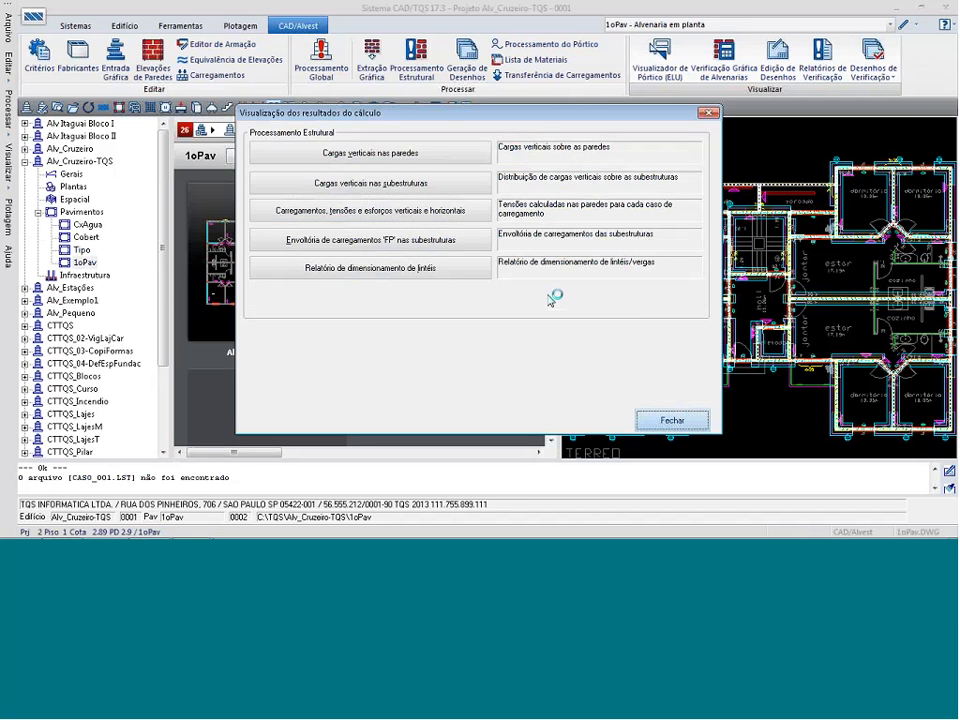
{"action": "scroll", "coordinate": [517, 269], "scroll_direction": "down", "scroll_amount": 4}
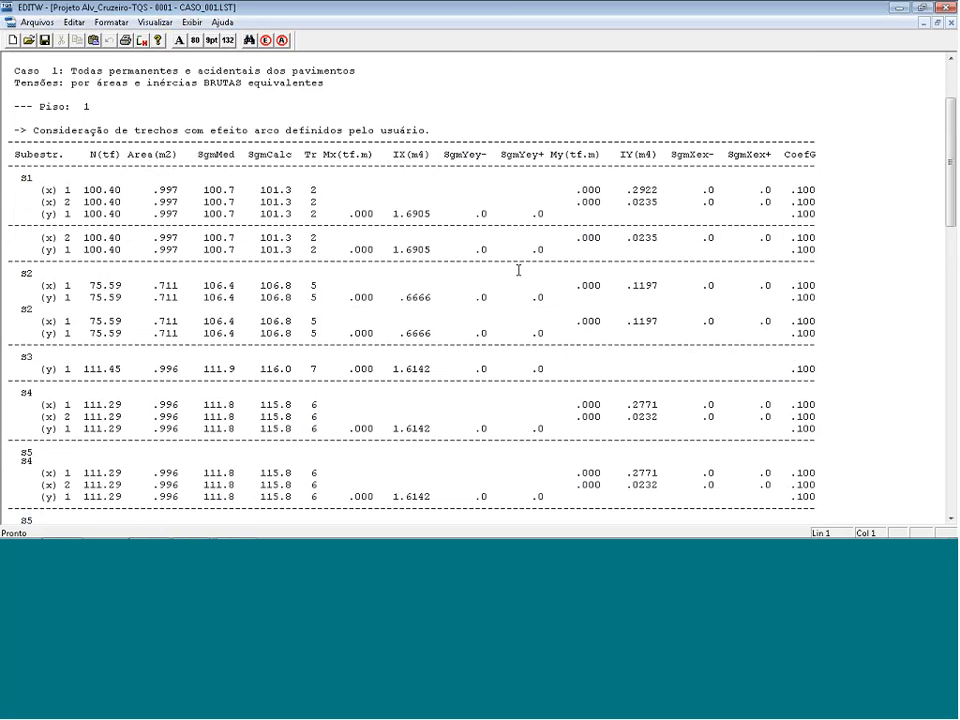
{"action": "scroll", "coordinate": [517, 269], "scroll_direction": "down", "scroll_amount": 8}
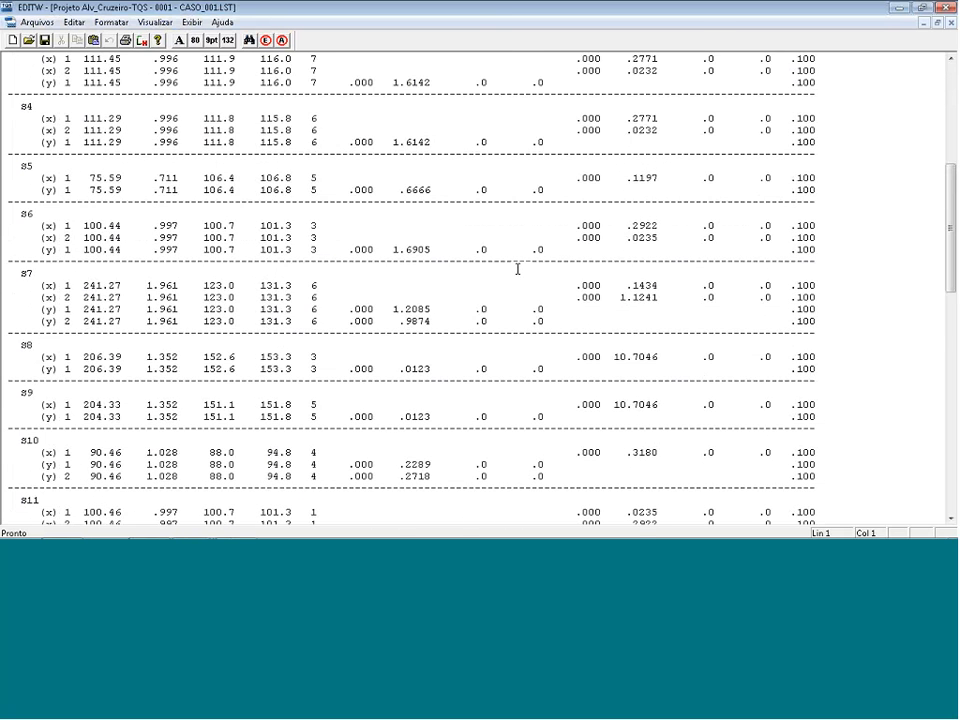
{"action": "scroll", "coordinate": [517, 269], "scroll_direction": "down", "scroll_amount": 5}
{"action": "left_click", "coordinate": [946, 8]}
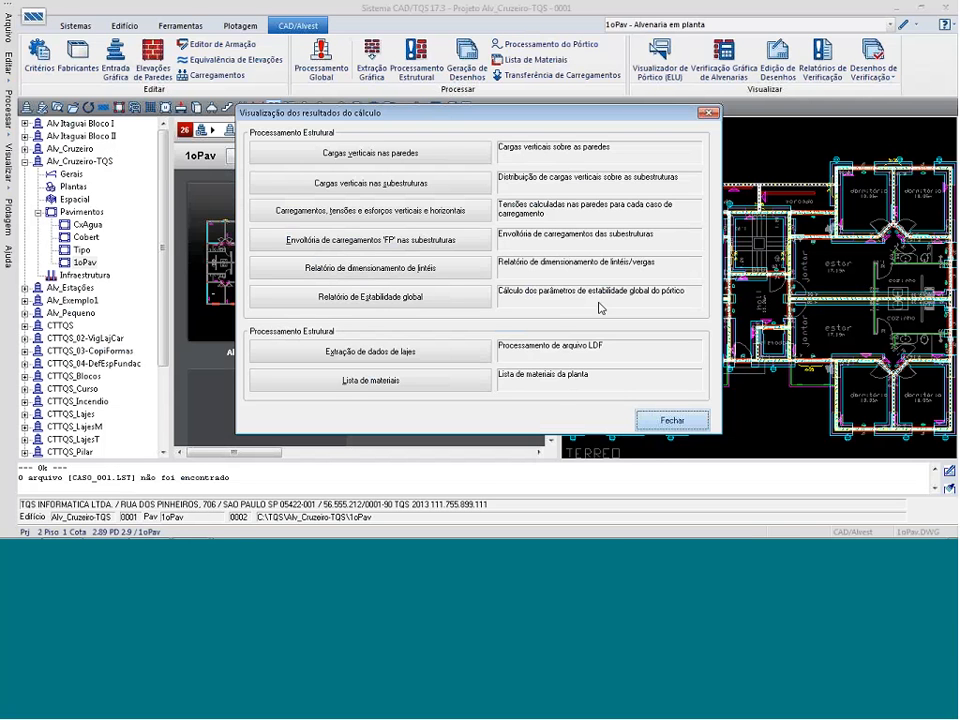
{"action": "left_click", "coordinate": [671, 420]}
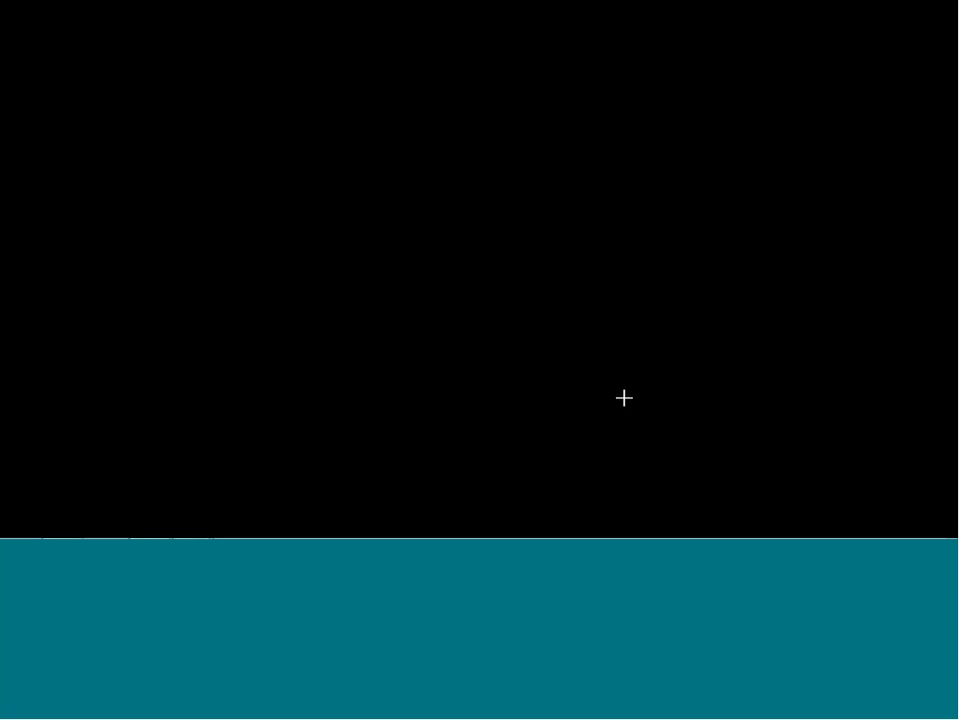
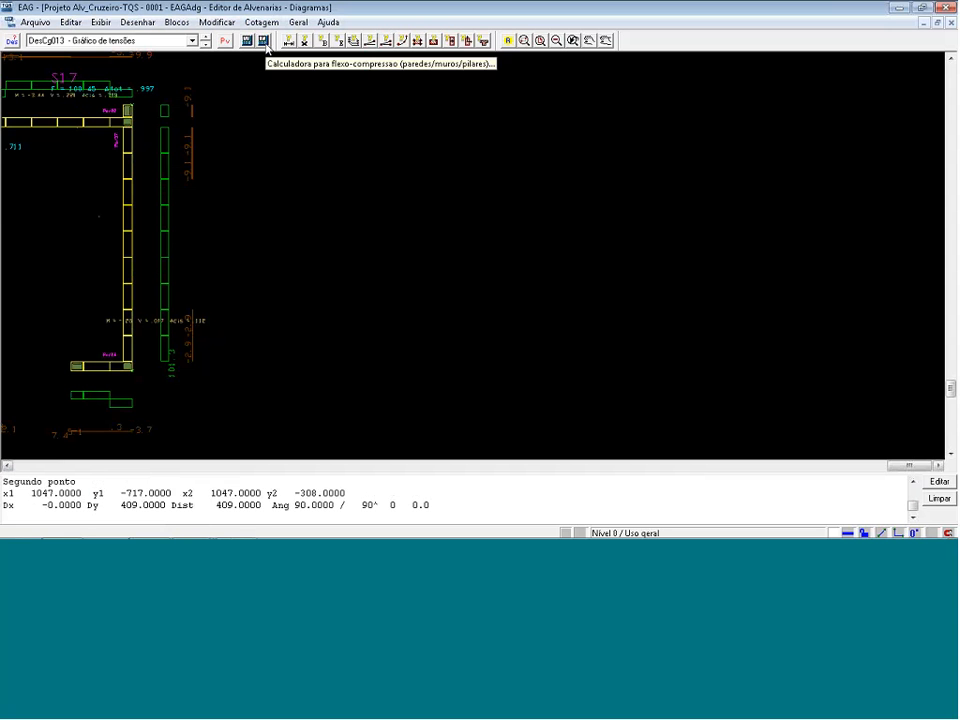
- Open the masonry flexural-compression calculator based on the old standard NBR 10837:1989 and shift its window clear of S17's stress diagram
{"action": "left_click", "coordinate": [264, 41]}
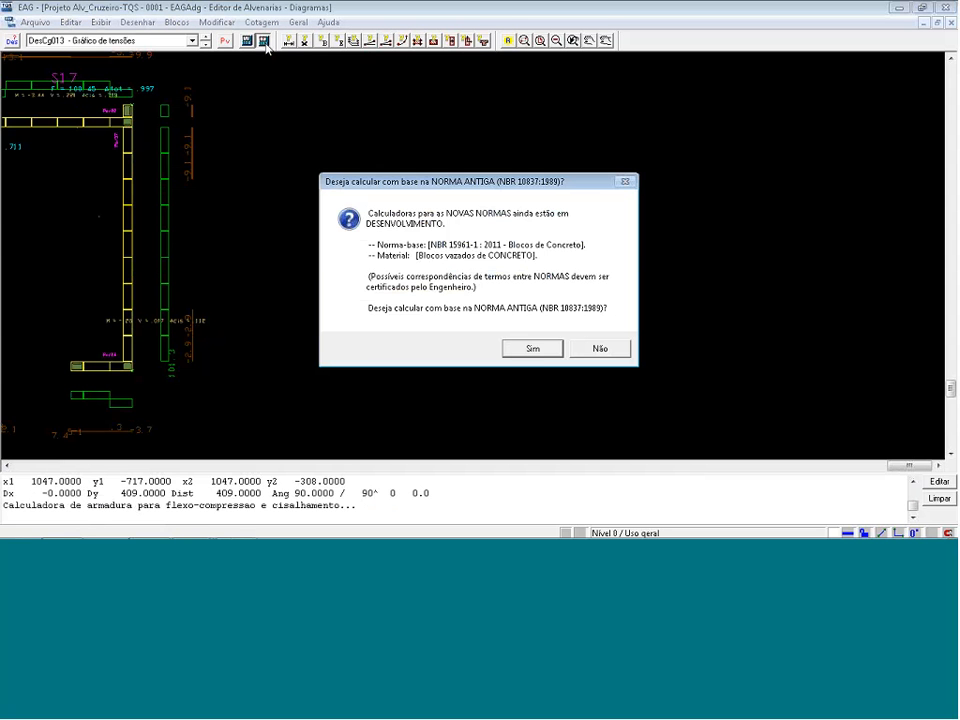
{"action": "left_click", "coordinate": [534, 348]}
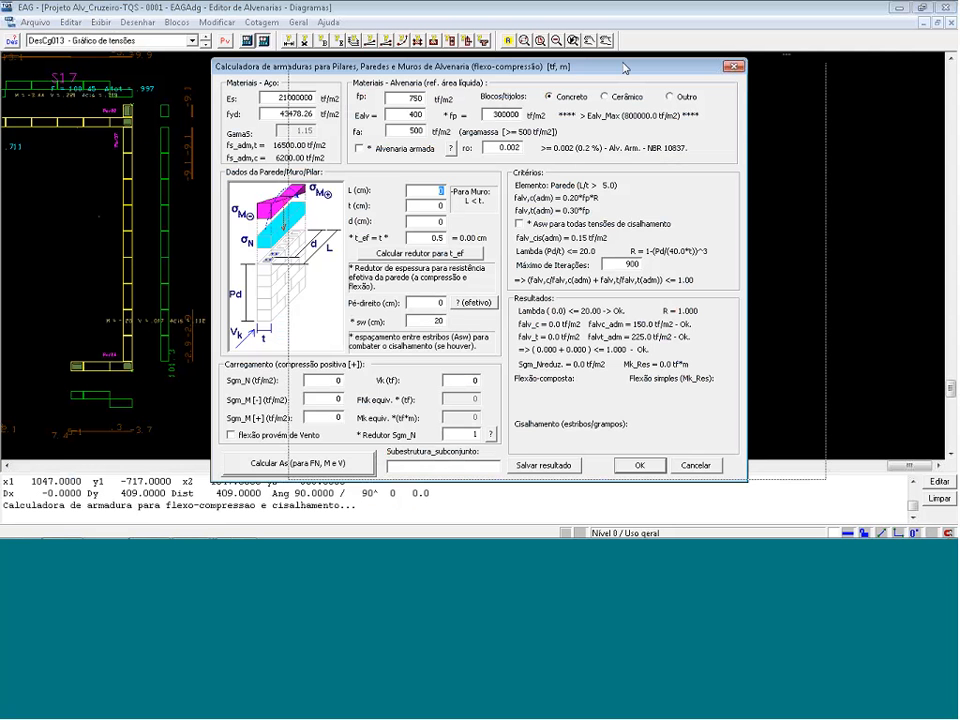
{"action": "left_click_drag", "start_coordinate": [548, 70], "coordinate": [626, 67]}
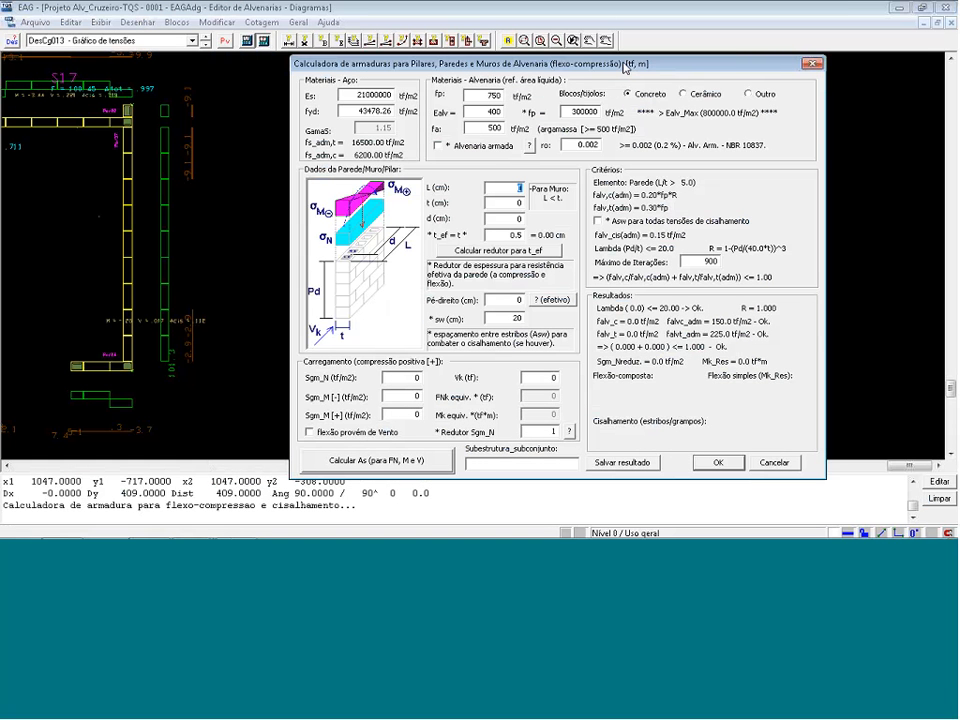
- Close the calculator, switch to stress diagram DesCg014 without saving DesCg013, and enlarge substructure S17
{"action": "left_click", "coordinate": [776, 462]}
{"action": "left_click", "coordinate": [192, 41]}
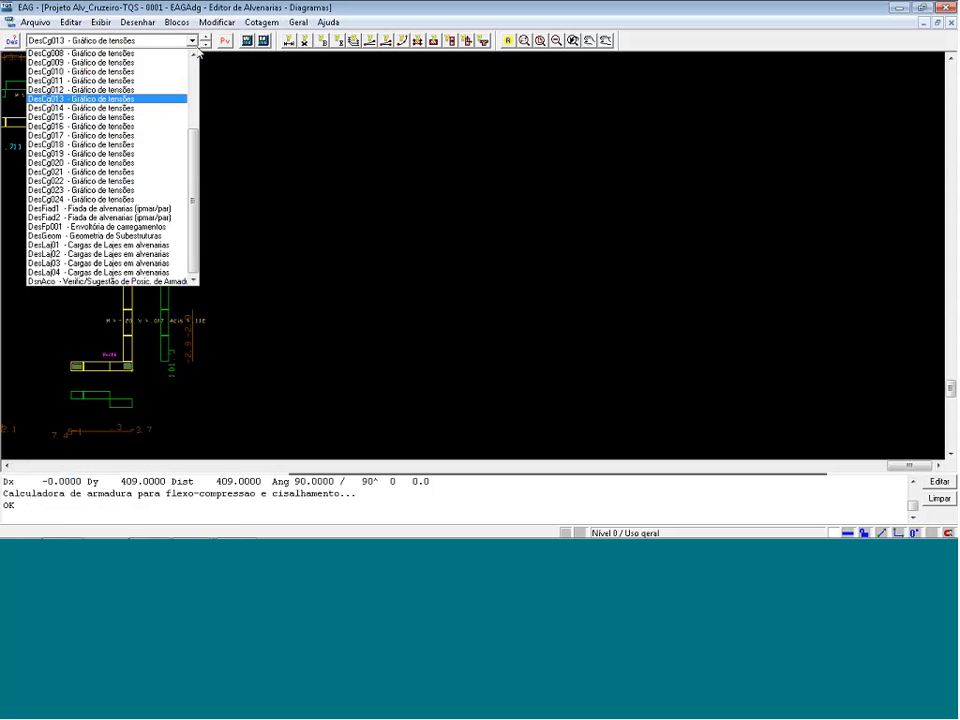
{"action": "left_click", "coordinate": [88, 108]}
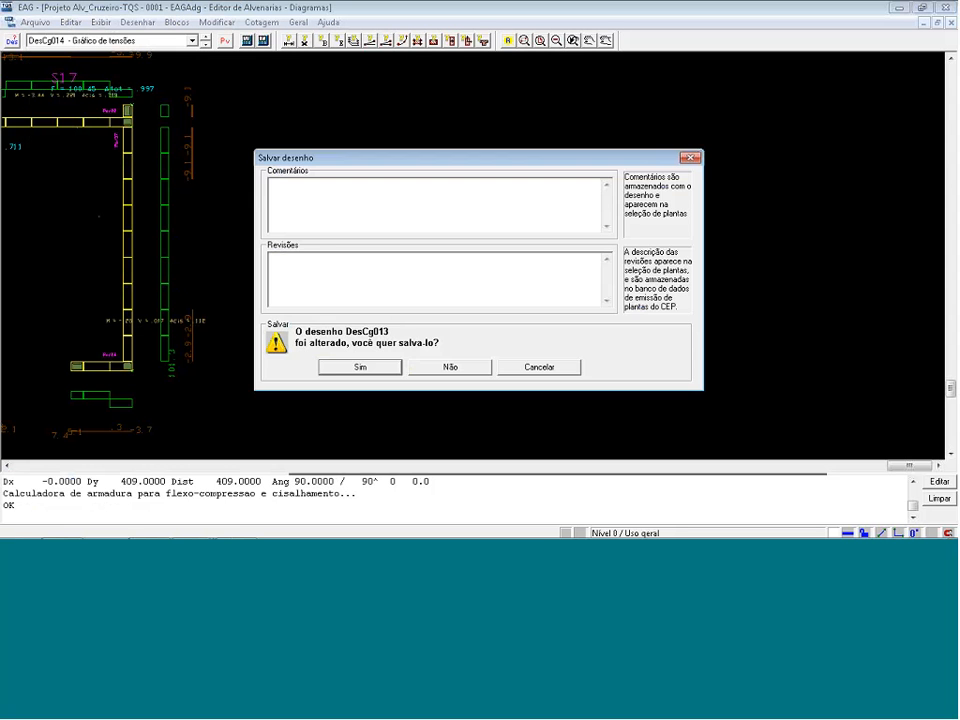
{"action": "left_click", "coordinate": [445, 367]}
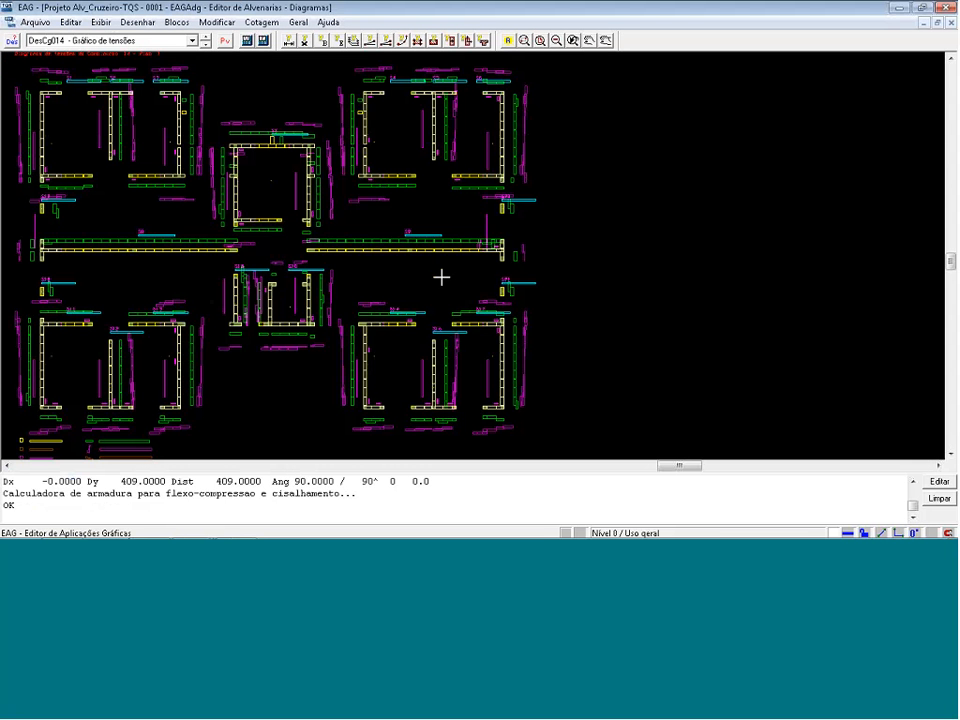
{"action": "key", "text": "F8"}
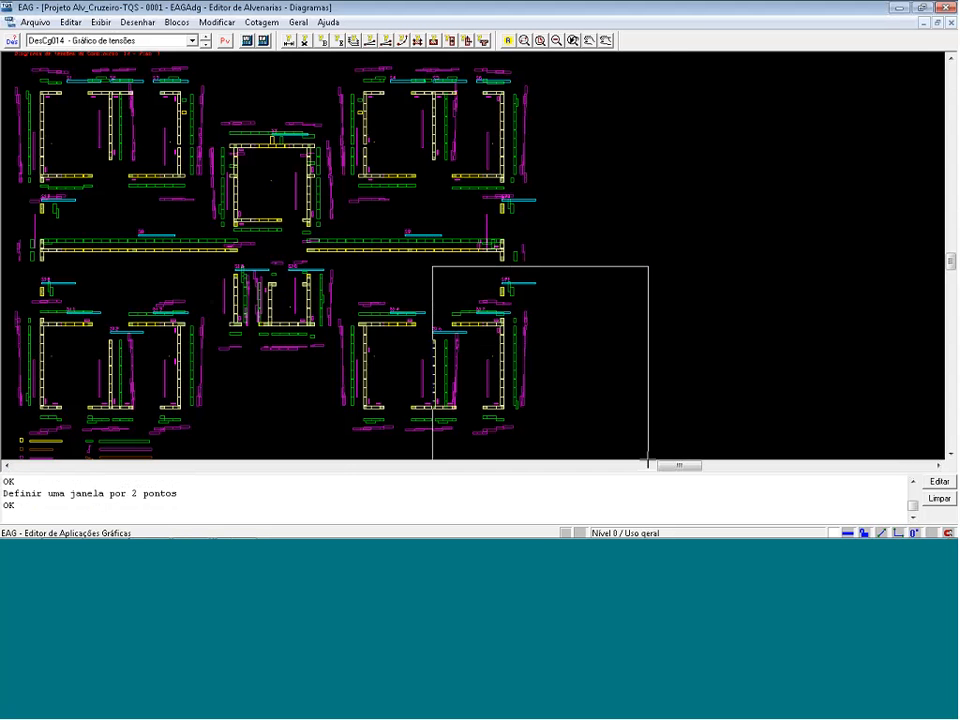
{"action": "left_click", "coordinate": [647, 459]}
{"action": "scroll", "coordinate": [171, 171], "scroll_direction": "up", "scroll_amount": 2}
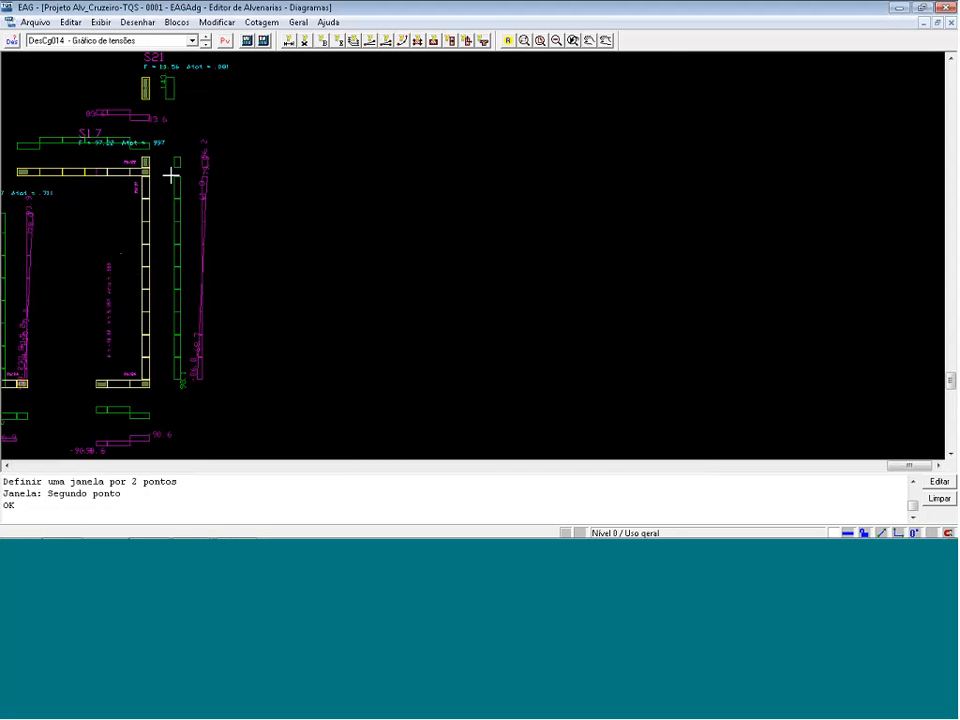
{"action": "scroll", "coordinate": [79, 181], "scroll_direction": "up", "scroll_amount": 1}
{"action": "scroll", "coordinate": [78, 425], "scroll_direction": "up", "scroll_amount": 1}
{"action": "scroll", "coordinate": [133, 290], "scroll_direction": "down", "scroll_amount": 2}
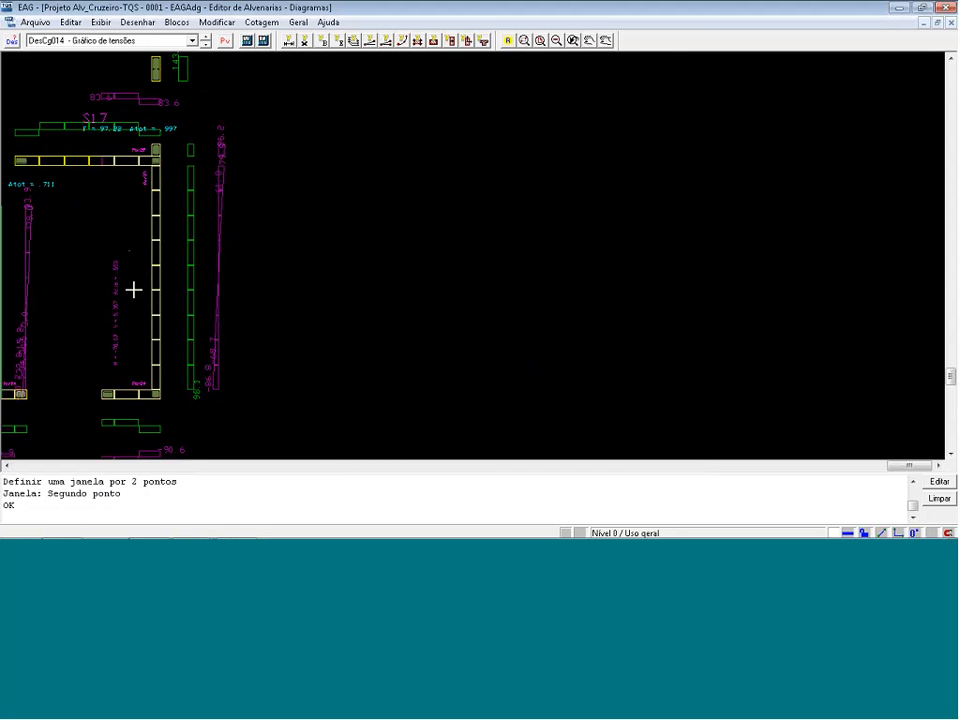
{"action": "scroll", "coordinate": [117, 371], "scroll_direction": "up", "scroll_amount": 1}
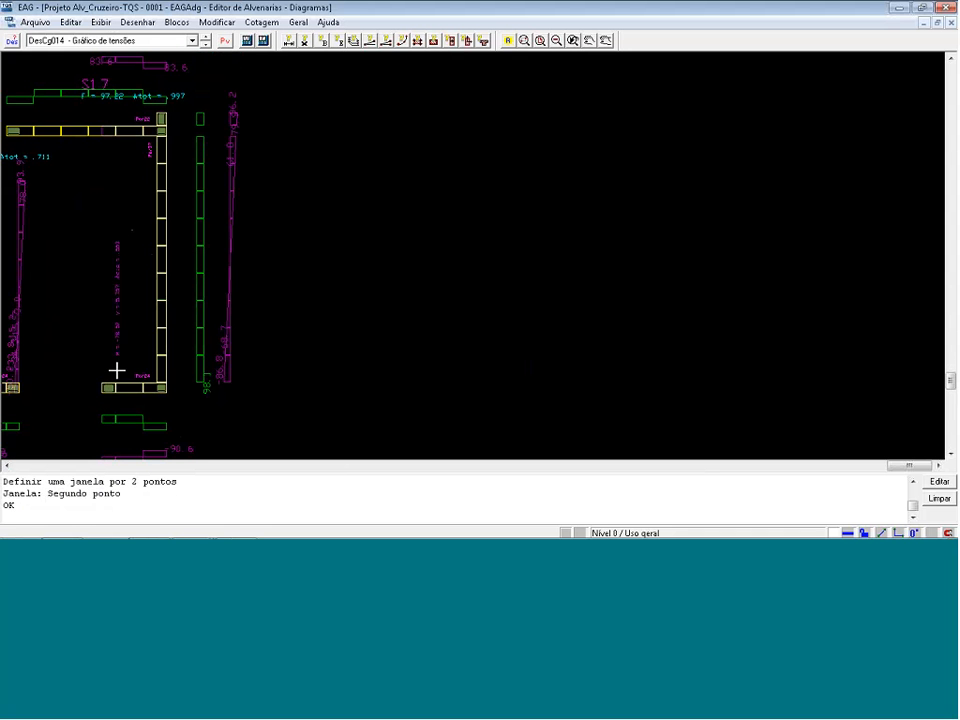
- Open the flexural-compression calculator based on the old standard NBR 10837:1989 and set L to 409 cm and fp to 1040 tf/m2
{"action": "left_click", "coordinate": [264, 41]}
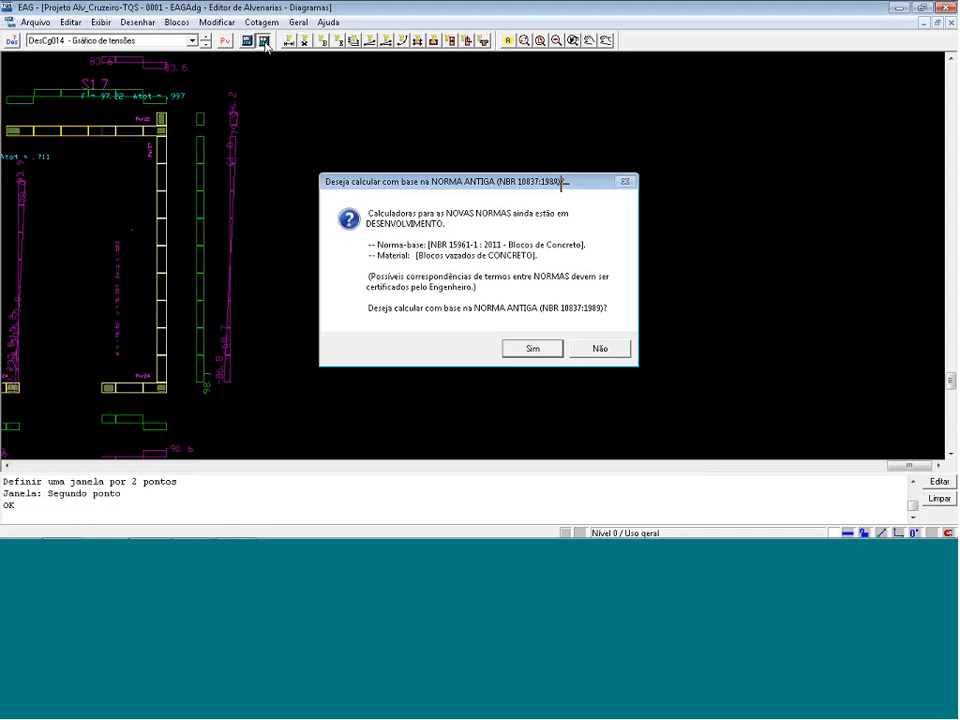
{"action": "key", "text": "Return"}
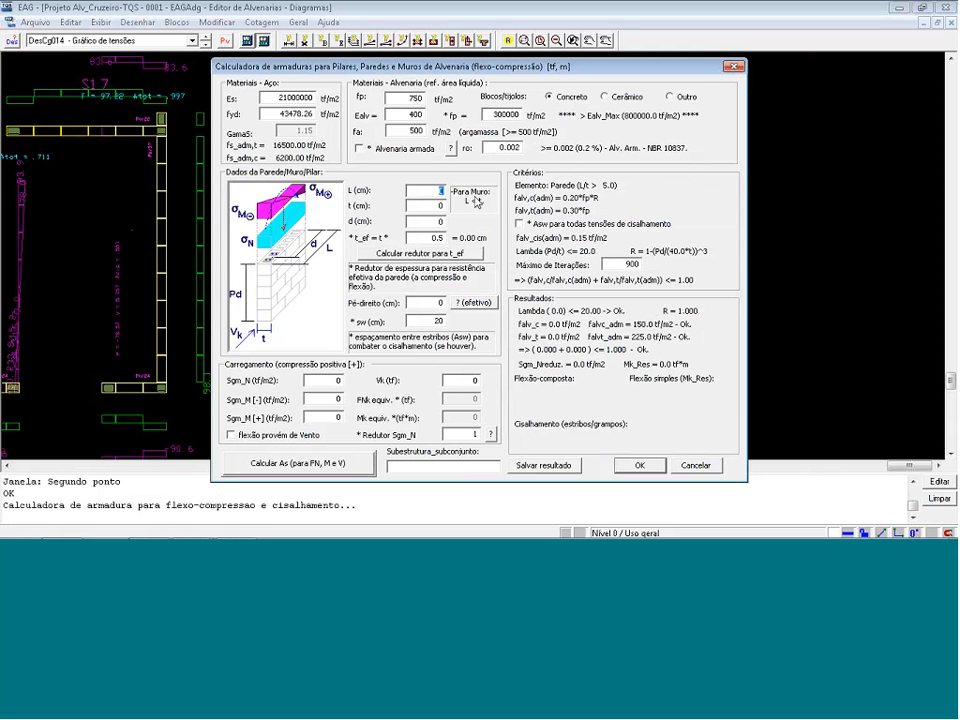
{"action": "type", "text": "409"}
{"action": "double_click", "coordinate": [406, 98]}
{"action": "type", "text": "900"}
{"action": "double_click", "coordinate": [427, 98]}
{"action": "type", "text": "10"}
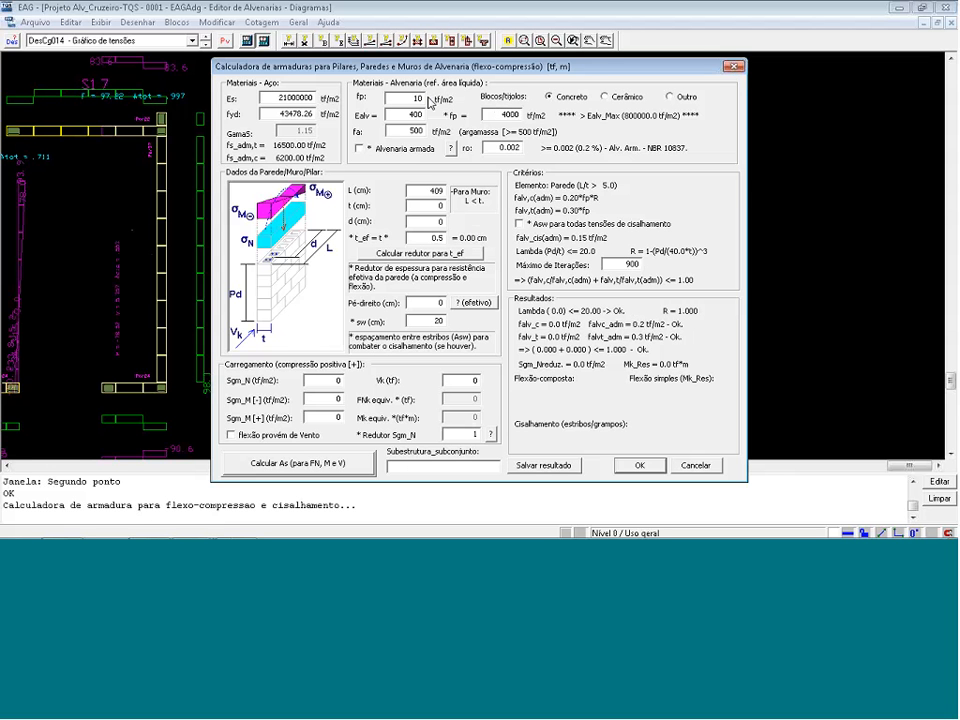
{"action": "type", "text": "40"}
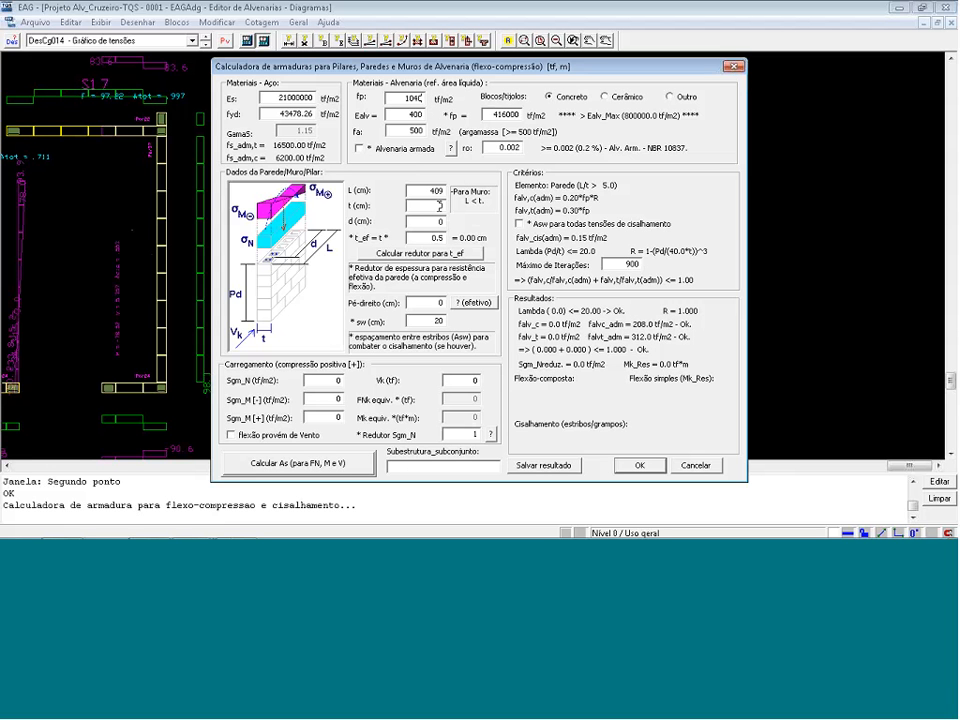
- Set the wall's thickness t to 14 cm, d to 389 cm, the t_ef factor to 1 and the storey height to 280 cm
{"action": "double_click", "coordinate": [440, 205]}
{"action": "type", "text": "14"}
{"action": "left_click", "coordinate": [436, 222]}
{"action": "double_click", "coordinate": [436, 222]}
{"action": "type", "text": "35"}
{"action": "type", "text": "9"}
{"action": "left_click_drag", "start_coordinate": [424, 240], "coordinate": [456, 246]}
{"action": "type", "text": "1"}
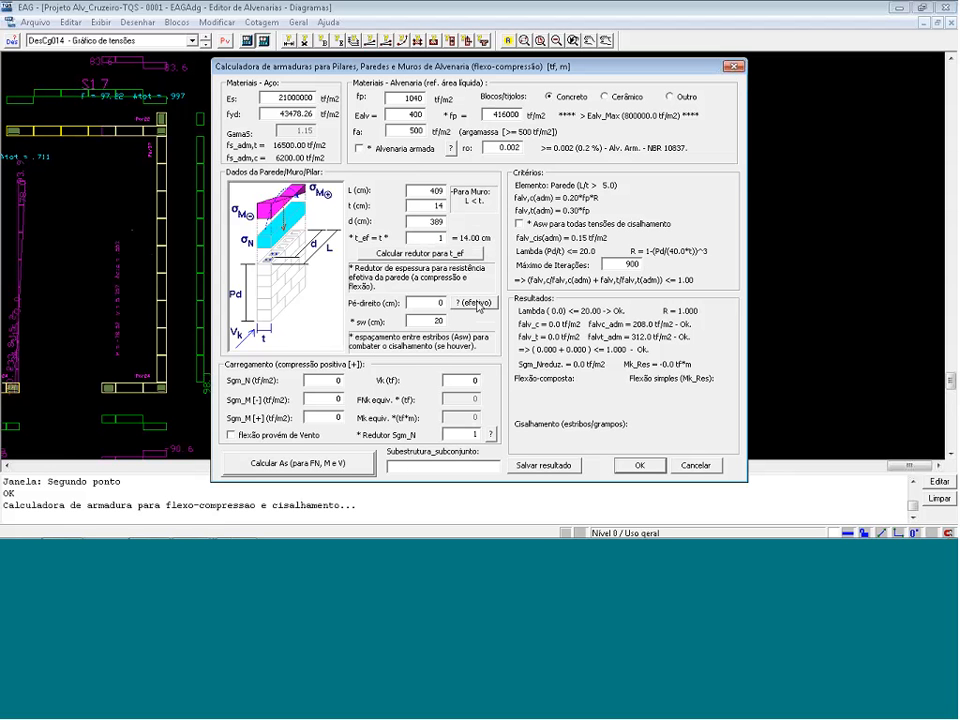
{"action": "left_click", "coordinate": [446, 306]}
{"action": "type", "text": "280"}
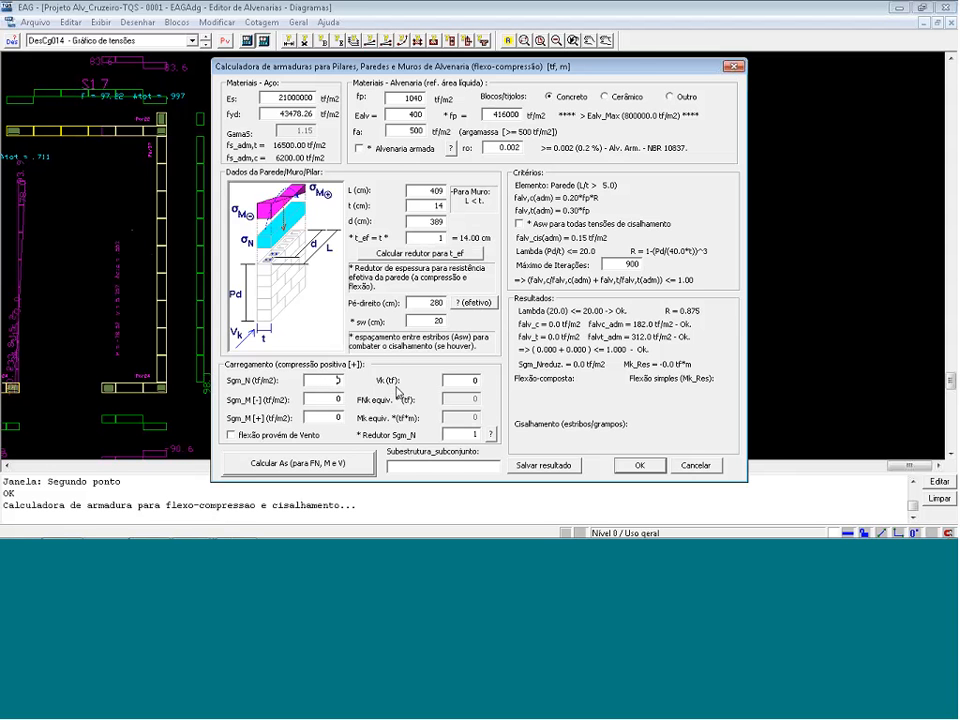
- Move the calculator clear of S17's stress diagram and set Sgm_N to 98.1 and Sgm_M [-] to -86.8 tf/m2
{"action": "left_click_drag", "start_coordinate": [585, 66], "coordinate": [646, 71]}
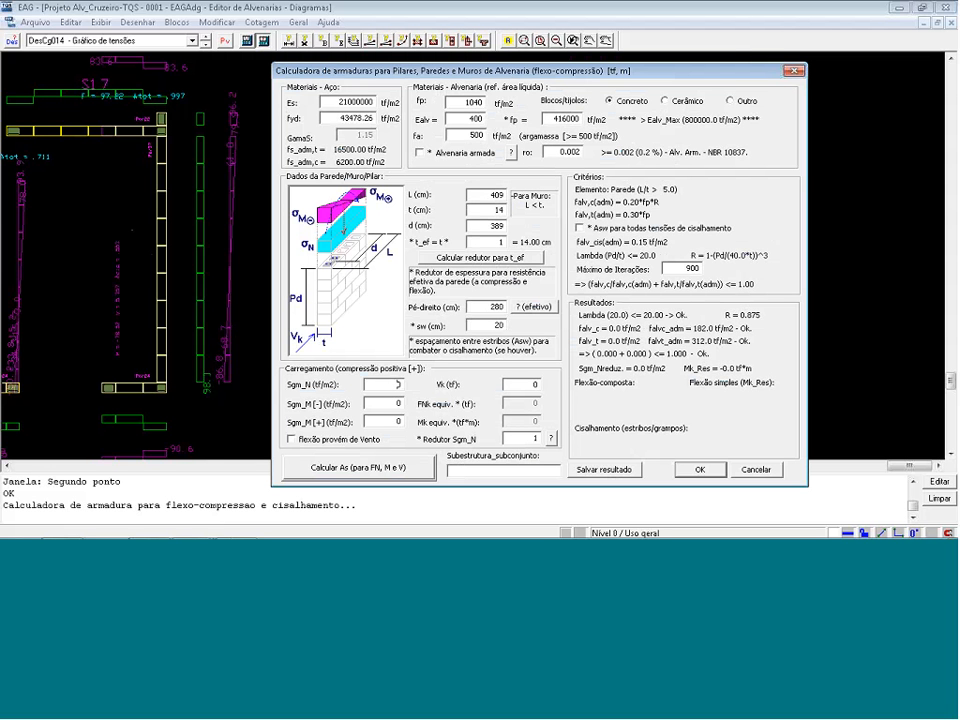
{"action": "type", "text": "98"}
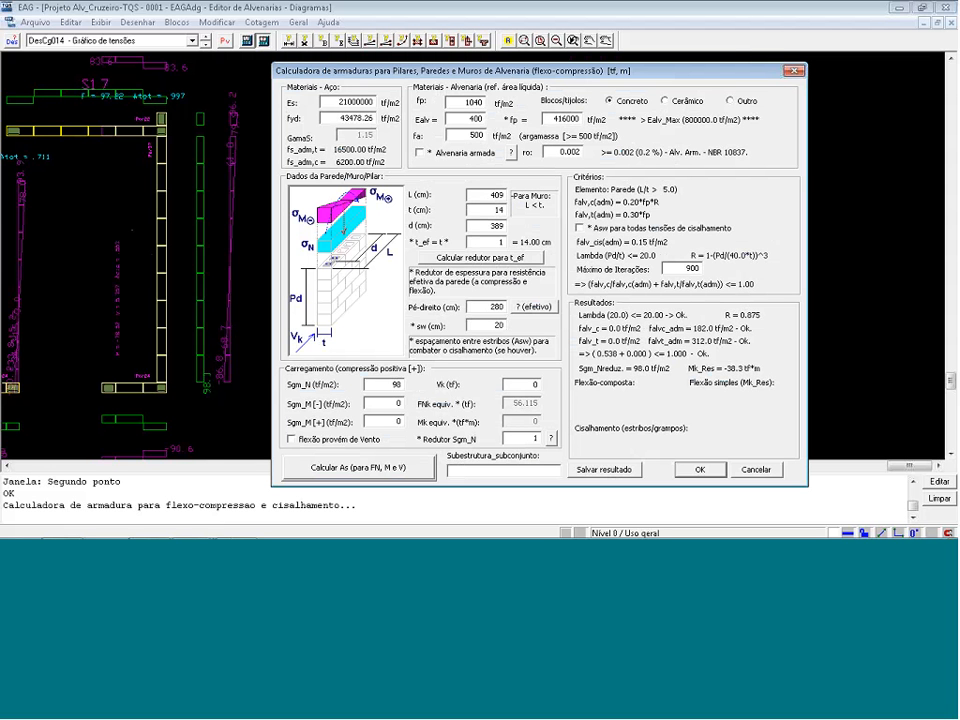
{"action": "type", "text": ".1"}
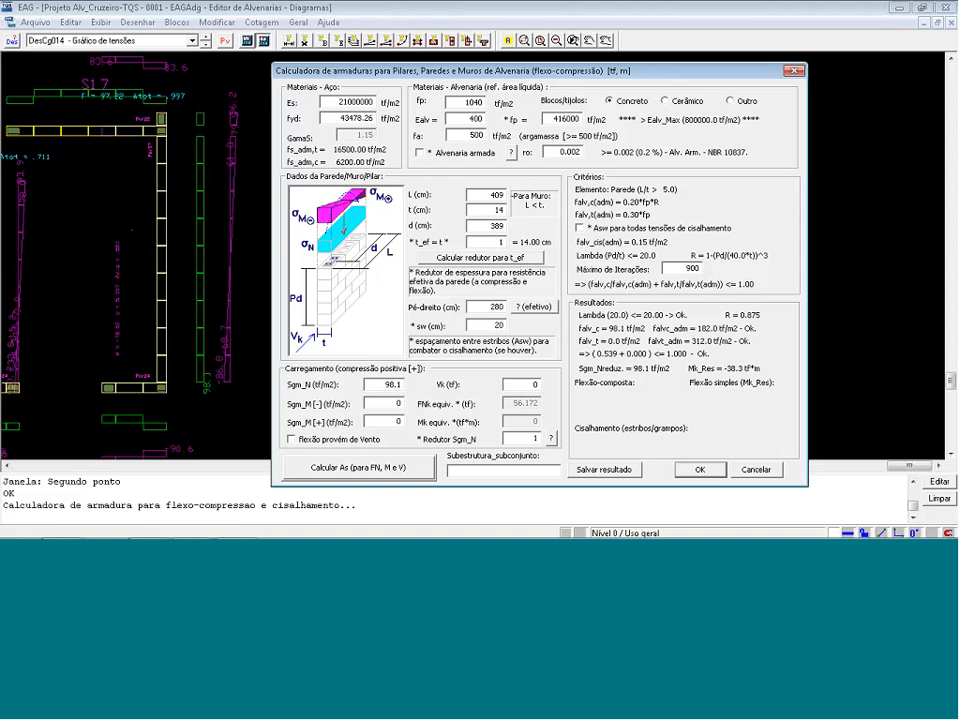
{"action": "left_click", "coordinate": [398, 404]}
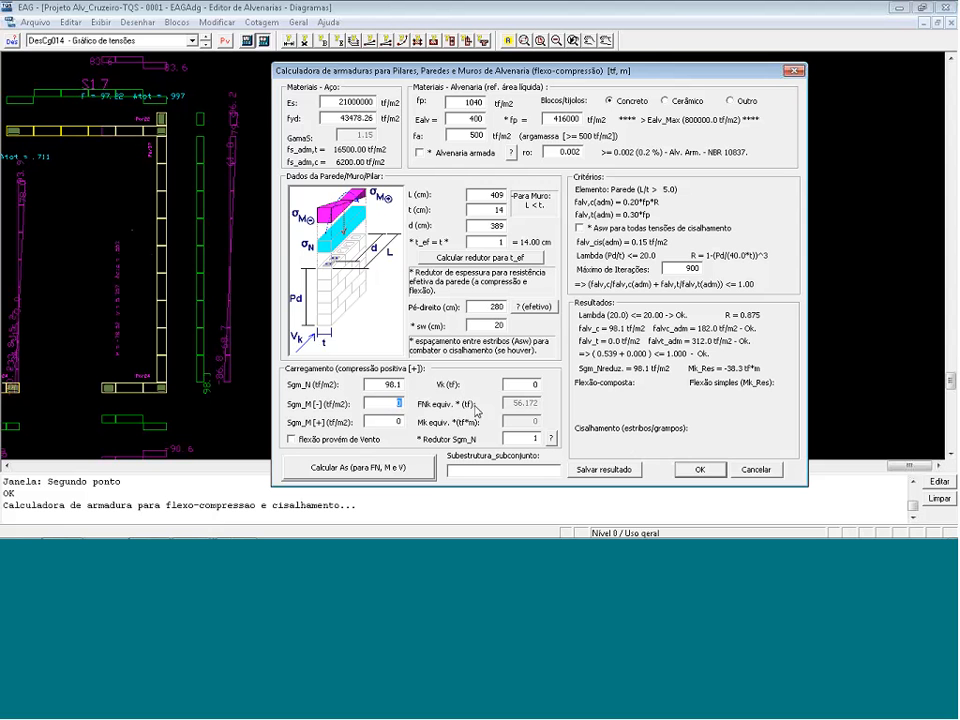
{"action": "type", "text": "-8"}
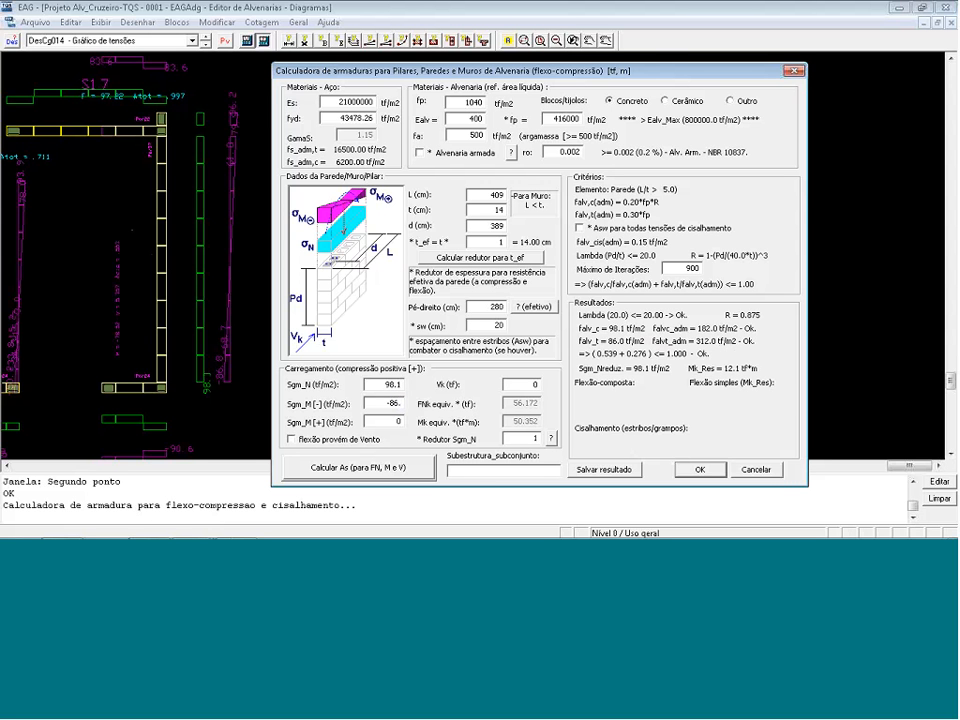
{"action": "type", "text": "6.8"}
- Set Sgm_M [+] to 96.2 tf/m2 and mark the bending as coming from wind
{"action": "double_click", "coordinate": [399, 421]}
{"action": "type", "text": "5"}
{"action": "type", "text": "6"}
{"action": "type", "text": ".2"}
{"action": "left_click", "coordinate": [366, 439]}
- Set the shear force Vk to 5.357 tf and calculate the wall's As reinforcement for FN, M and V
{"action": "left_click", "coordinate": [532, 386]}
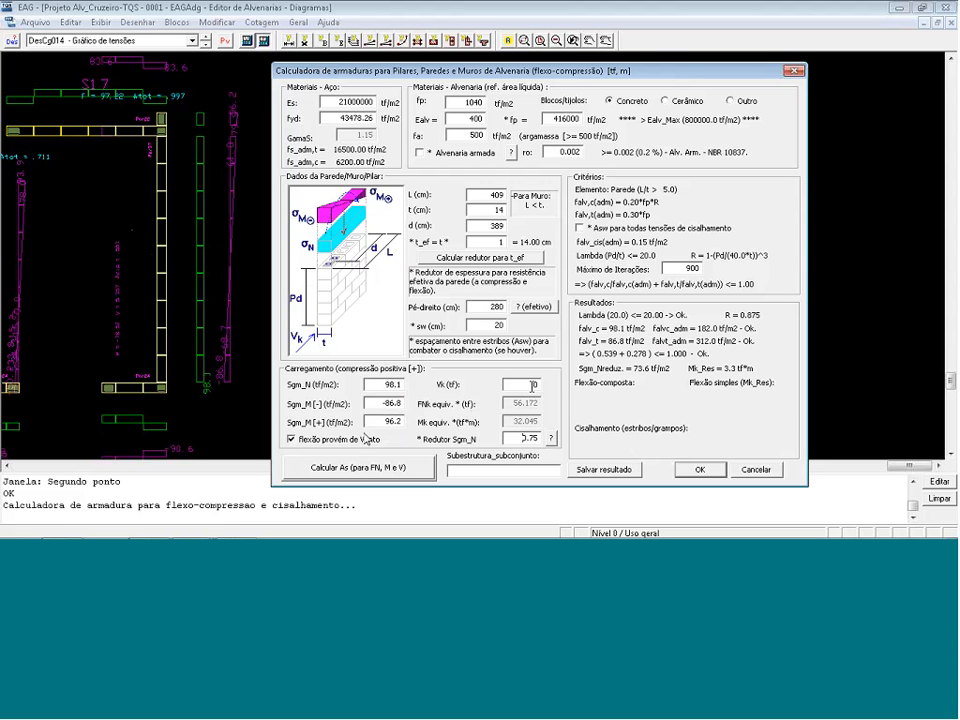
{"action": "double_click", "coordinate": [532, 386]}
{"action": "type", "text": "5"}
{"action": "type", "text": "."}
{"action": "type", "text": "35"}
{"action": "type", "text": "3"}
{"action": "left_click", "coordinate": [402, 471]}
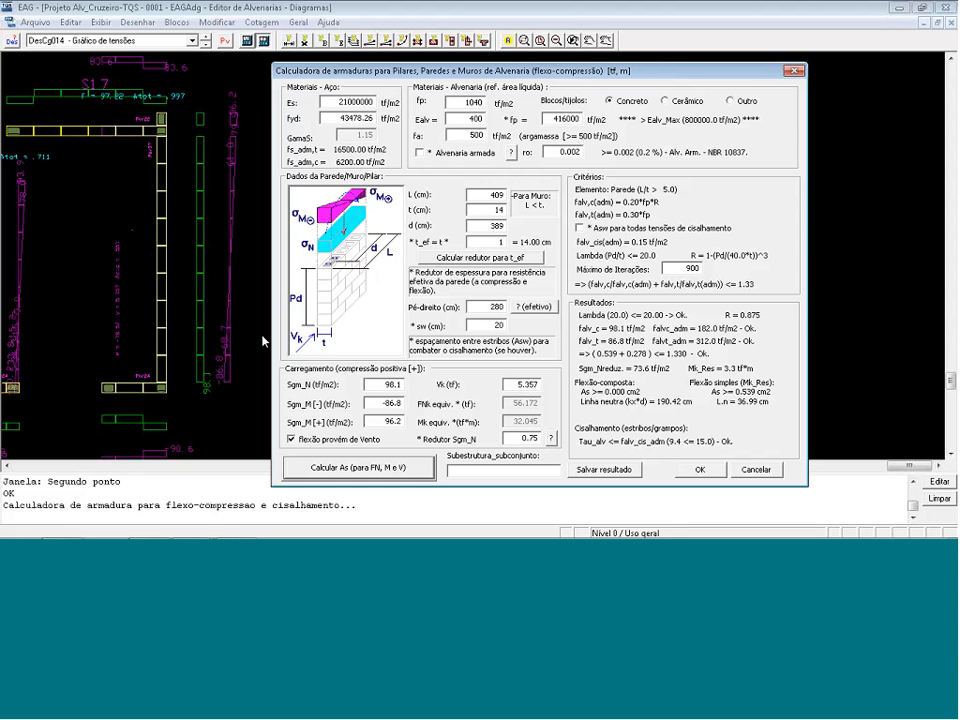
- Close the calculator without saving its result, and close the masonry diagram editor
{"action": "left_click", "coordinate": [768, 473]}
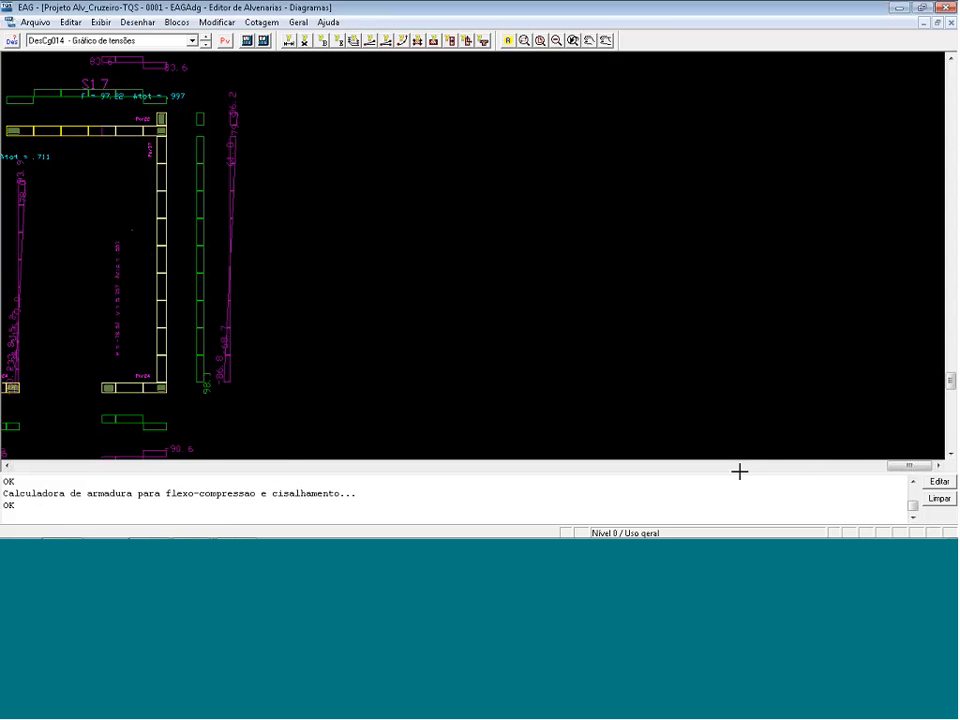
{"action": "left_click", "coordinate": [950, 8]}
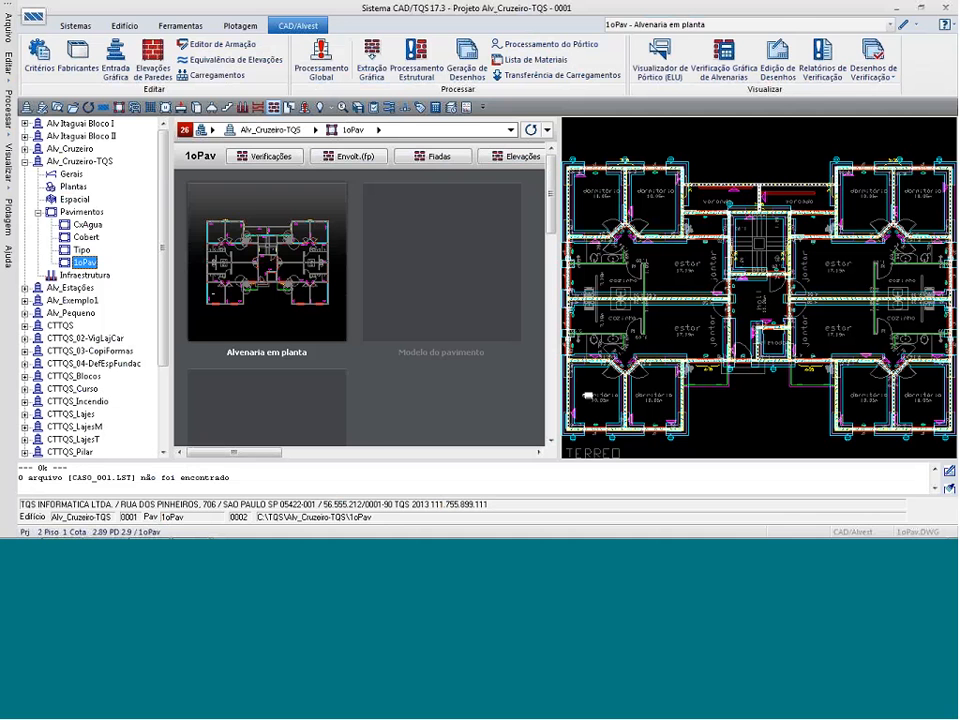
{"action": "key", "text": "alt+Tab"}
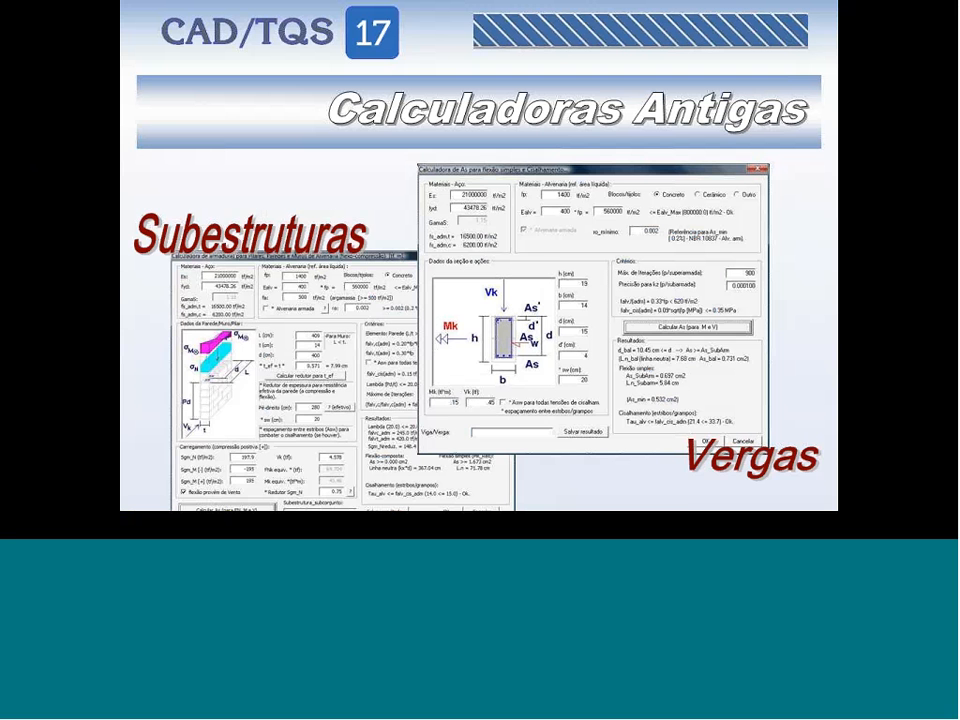
{"action": "key", "text": "Right"}
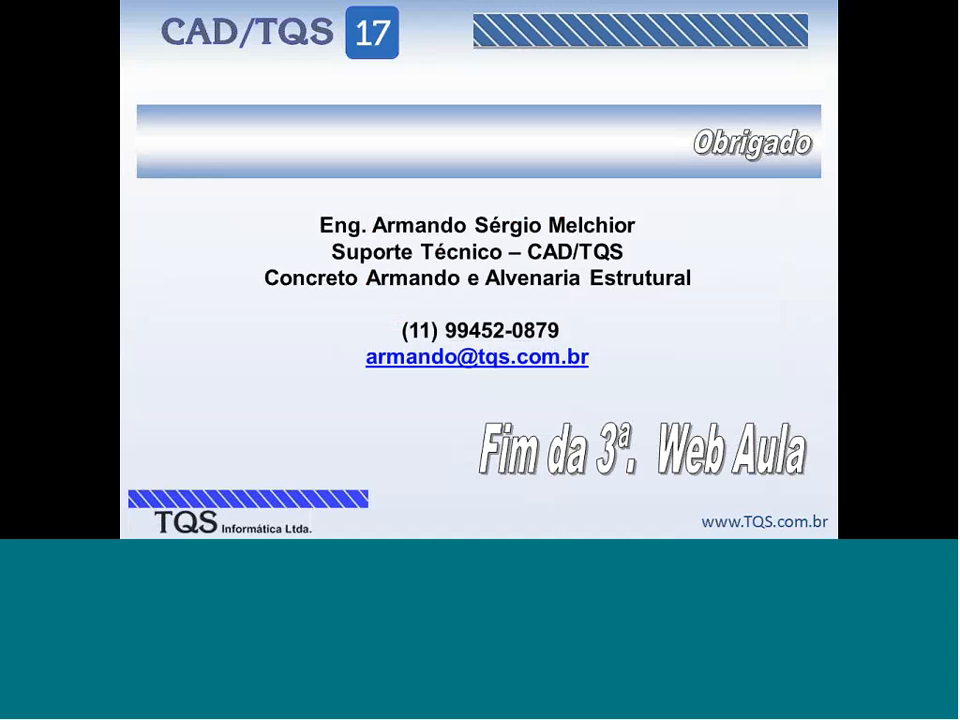